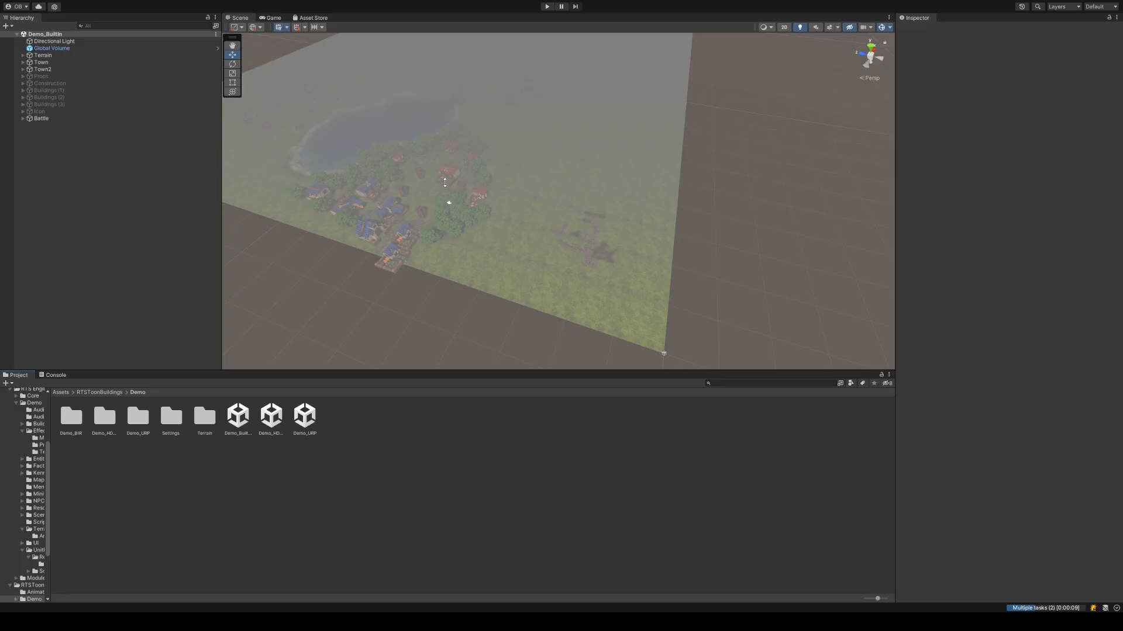
- Examine the demo scene's towns and buildings for units, searching the hierarchy for "unit" and clearing the search
{"action": "middle_click_drag", "start_coordinate": [445, 182], "coordinate": [461, 180]}
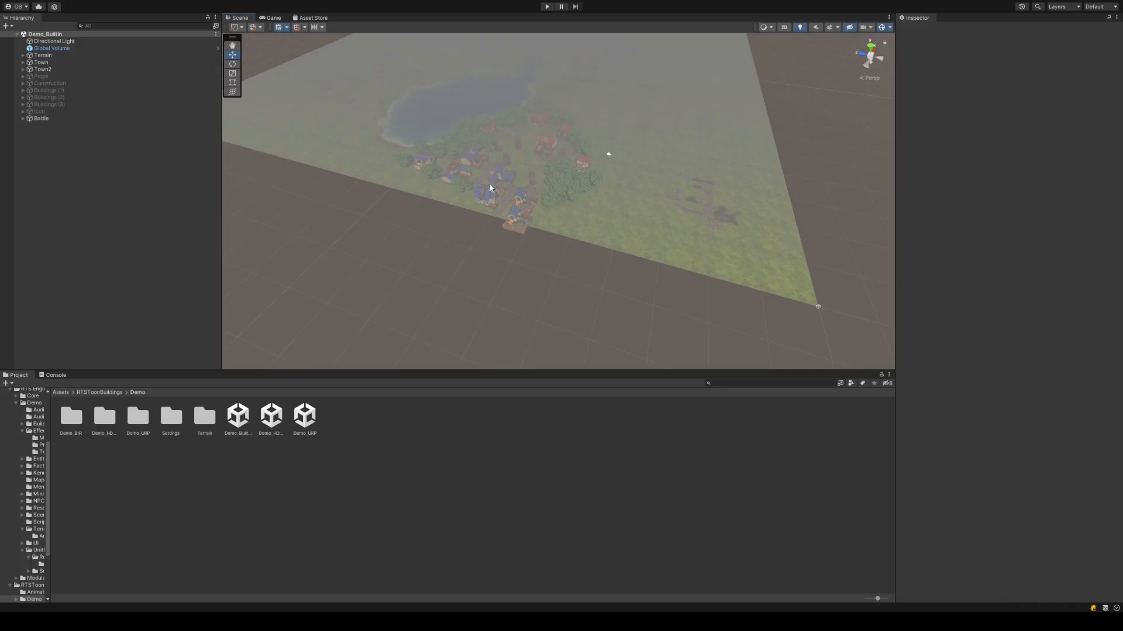
{"action": "scroll", "coordinate": [493, 168], "scroll_direction": "up", "scroll_amount": 10}
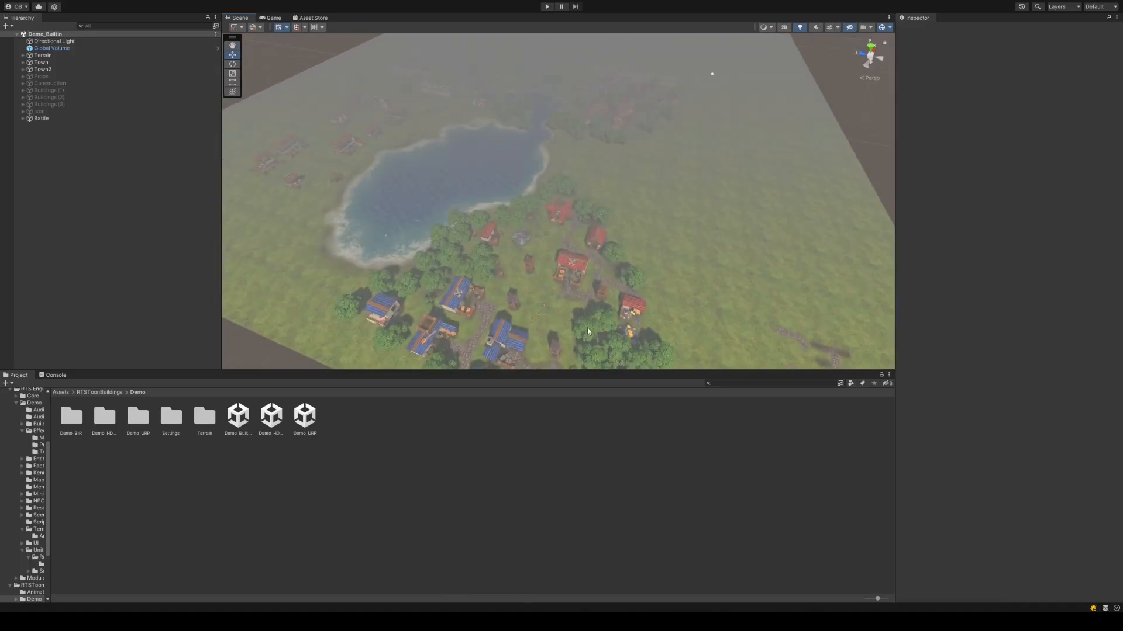
{"action": "right_click_drag", "start_coordinate": [571, 255], "coordinate": [504, 244]}
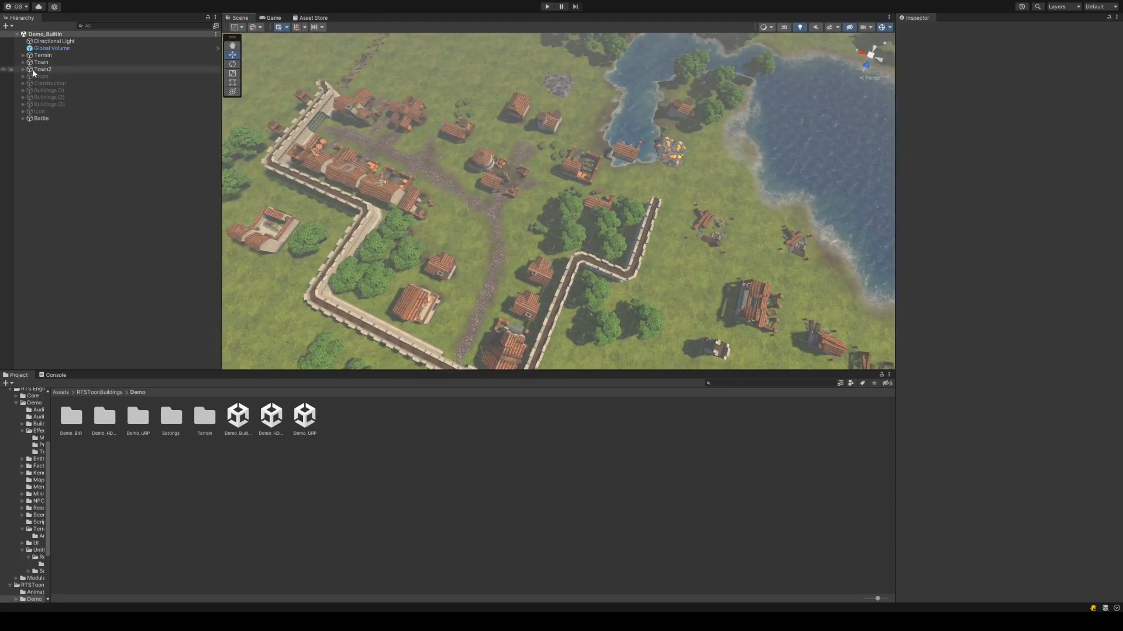
{"action": "left_click", "coordinate": [120, 26]}
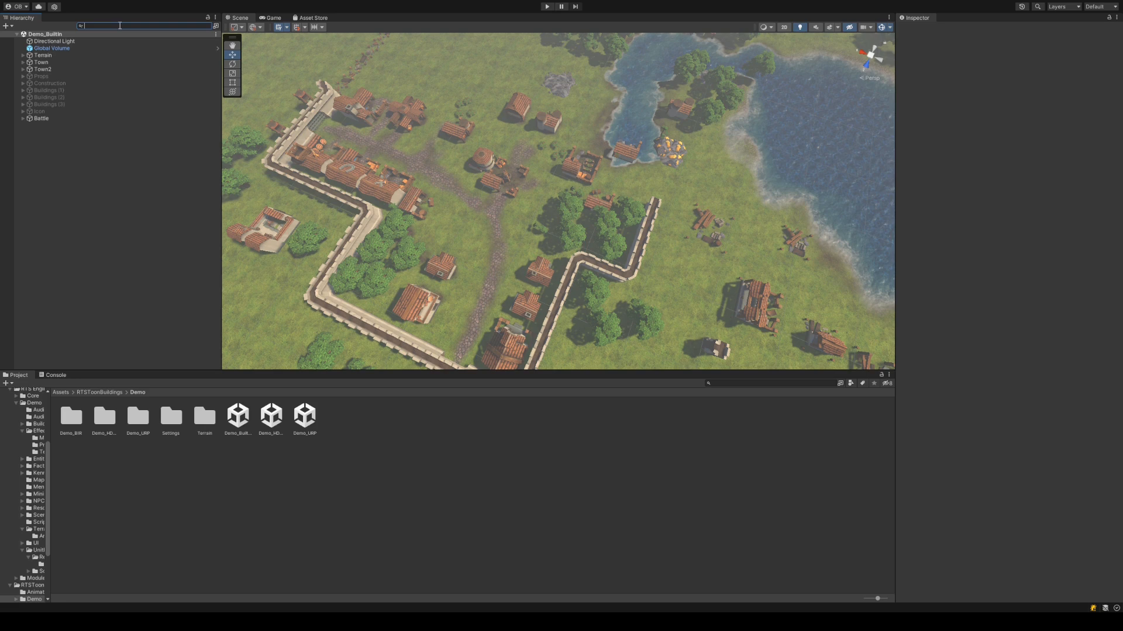
{"action": "type", "text": "unit"}
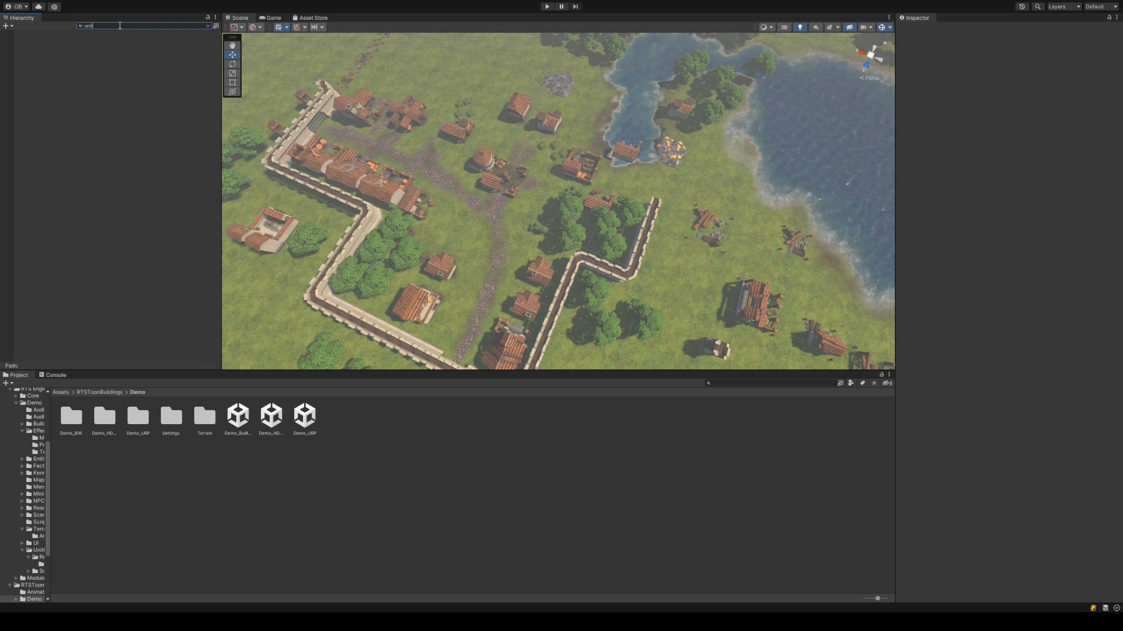
{"action": "key", "text": "BackSpace"}
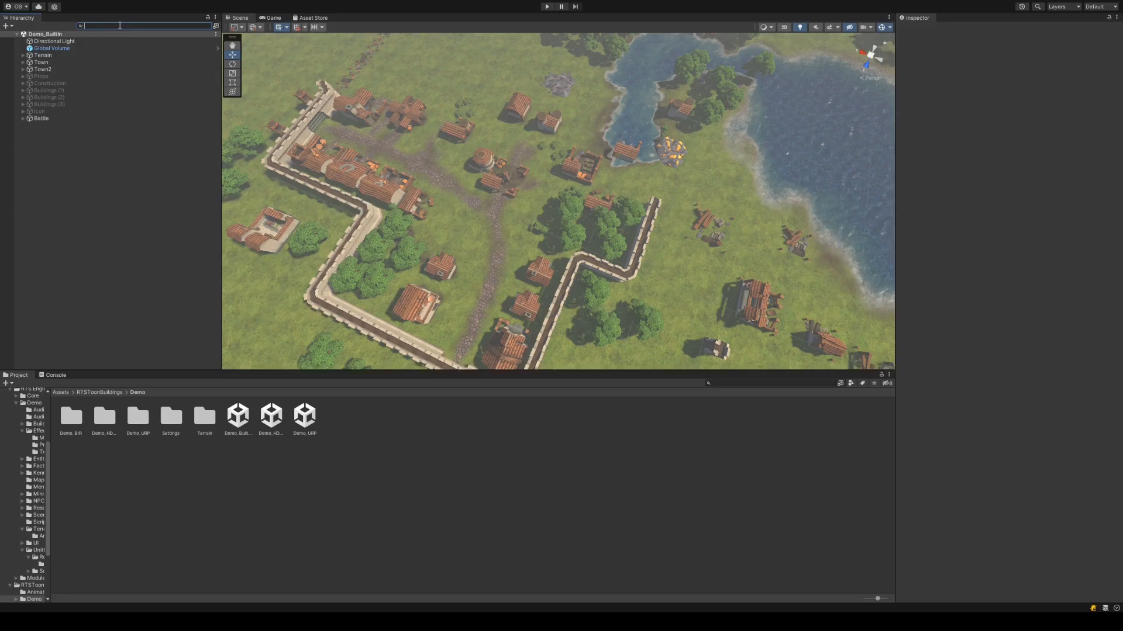
{"action": "middle_click_drag", "start_coordinate": [775, 272], "coordinate": [544, 172]}
{"action": "middle_click_drag", "start_coordinate": [877, 354], "coordinate": [215, 145]}
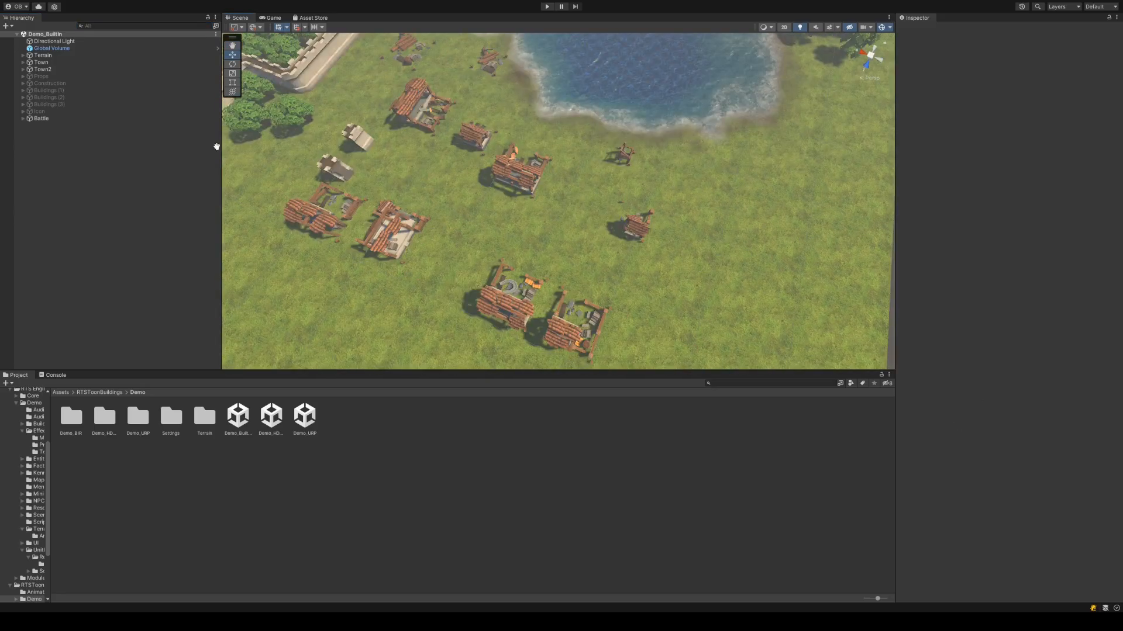
- Expand the Battle and Town groups, focus on Town's B_Blacksmith, and look through the listed child objects
{"action": "left_click", "coordinate": [19, 119]}
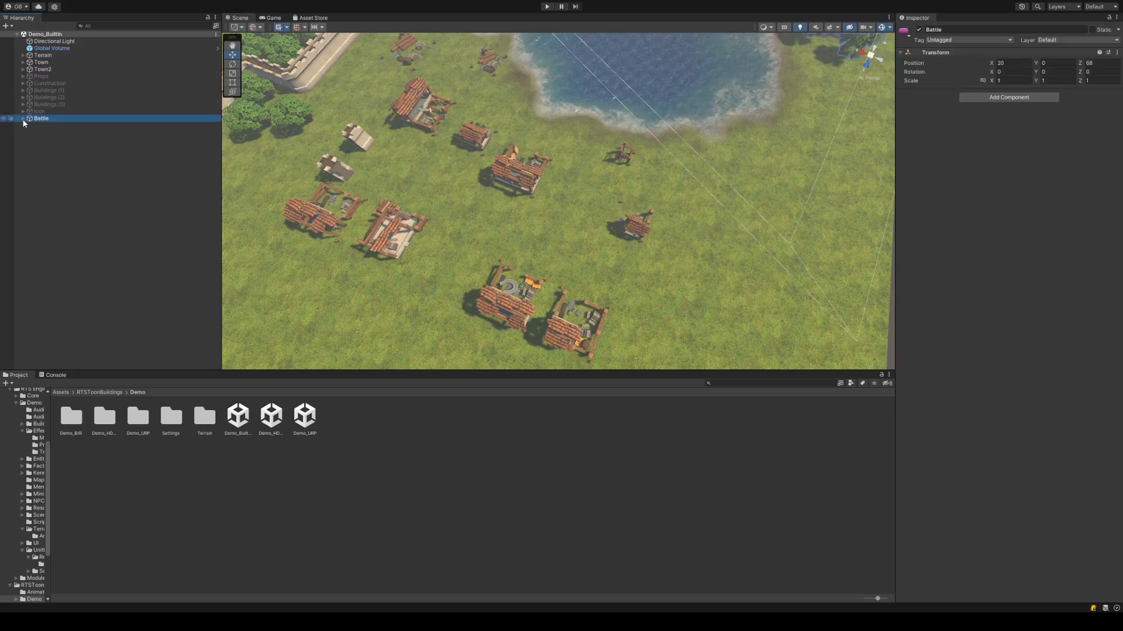
{"action": "left_click", "coordinate": [22, 118]}
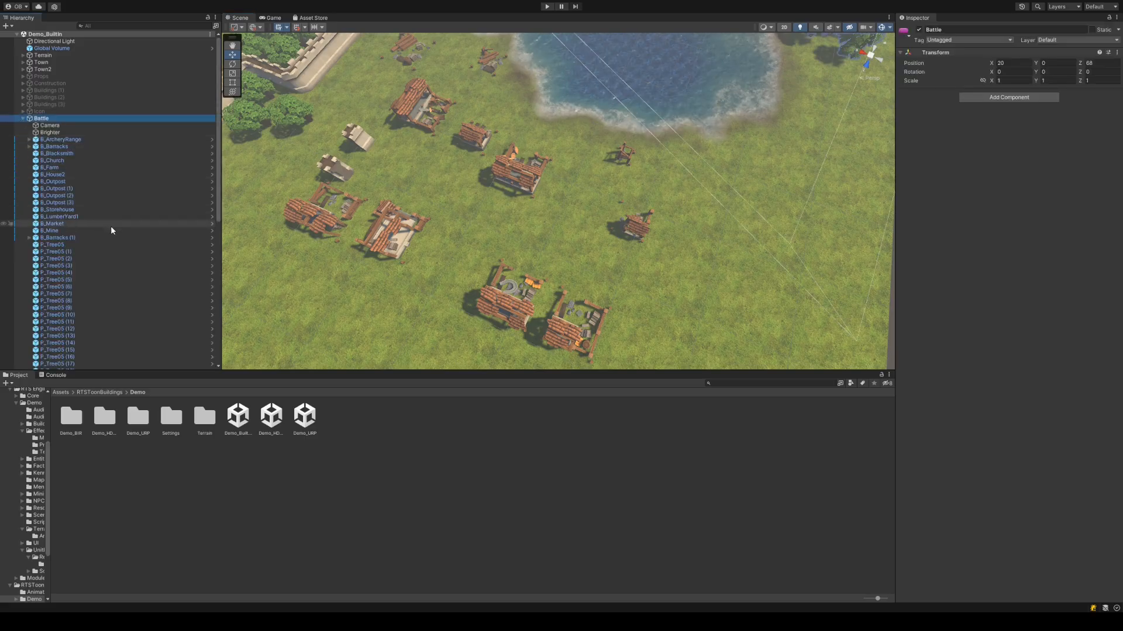
{"action": "scroll", "coordinate": [111, 226], "scroll_direction": "down", "scroll_amount": 10}
{"action": "scroll", "coordinate": [113, 233], "scroll_direction": "up", "scroll_amount": 10}
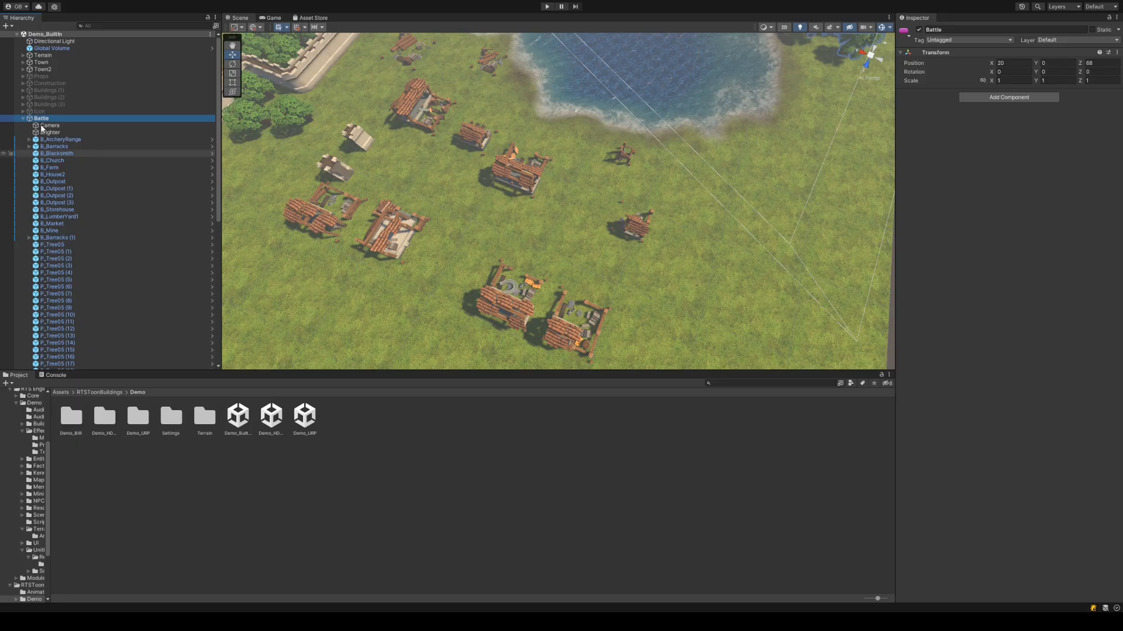
{"action": "left_click", "coordinate": [22, 63]}
{"action": "left_click", "coordinate": [100, 91]}
{"action": "double_click", "coordinate": [100, 91]}
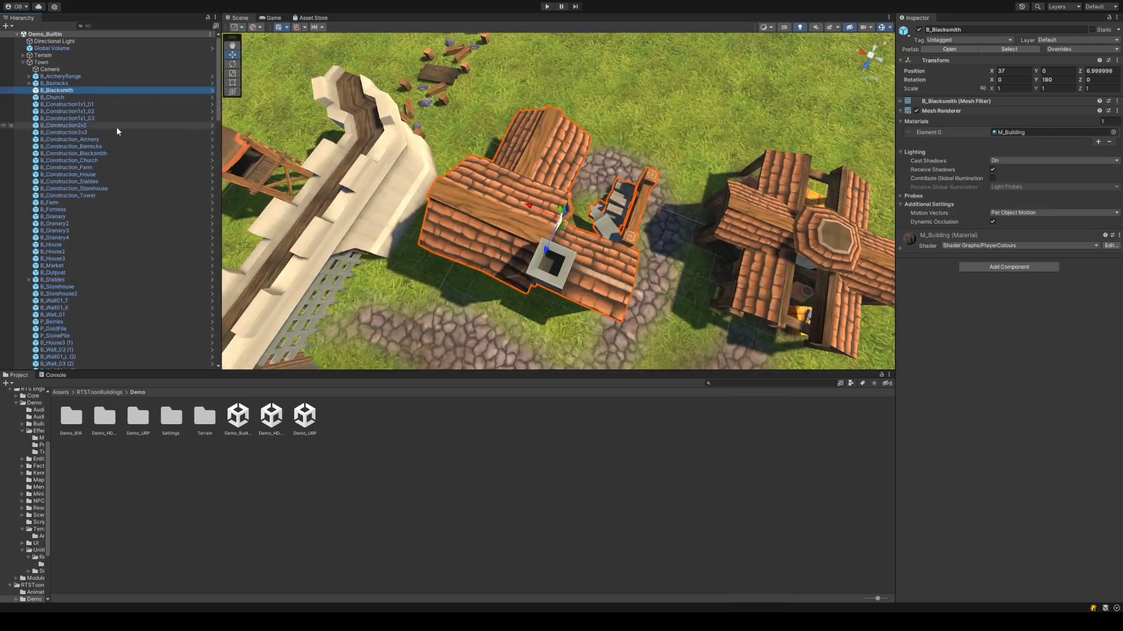
{"action": "scroll", "coordinate": [108, 139], "scroll_direction": "down", "scroll_amount": 5}
{"action": "scroll", "coordinate": [107, 141], "scroll_direction": "down", "scroll_amount": 12}
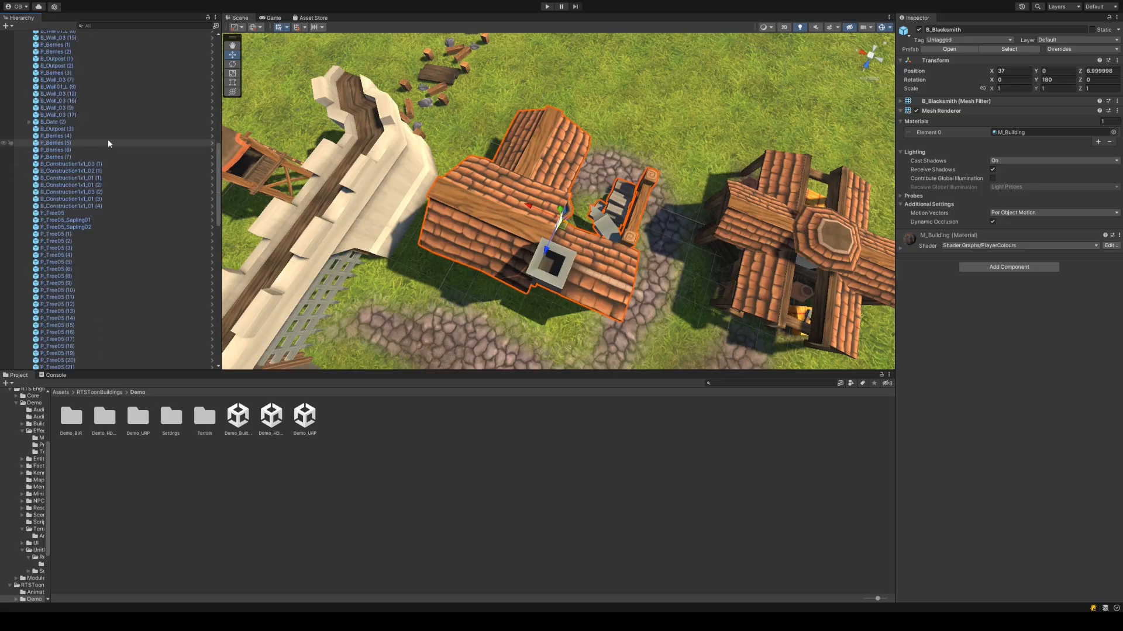
- Browse to the RTSToonBuildings Models folder and inspect the Character_Archer, Character_Swordsman and Character_Worker models
{"action": "left_click", "coordinate": [109, 393]}
{"action": "left_click", "coordinate": [170, 417]}
{"action": "double_click", "coordinate": [167, 416]}
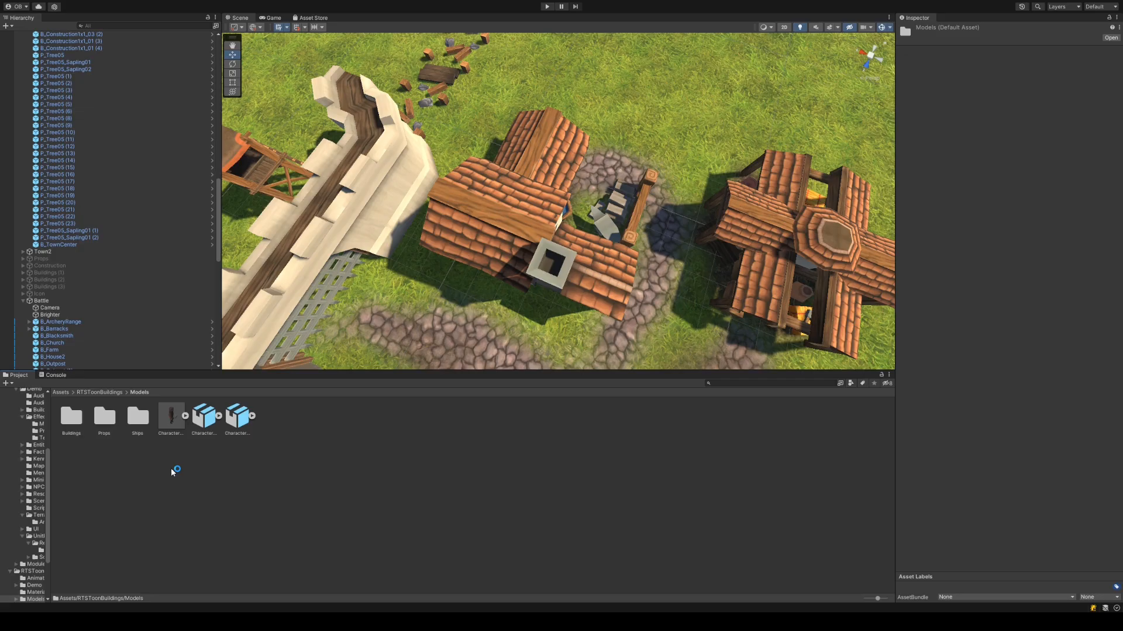
{"action": "left_click", "coordinate": [163, 417]}
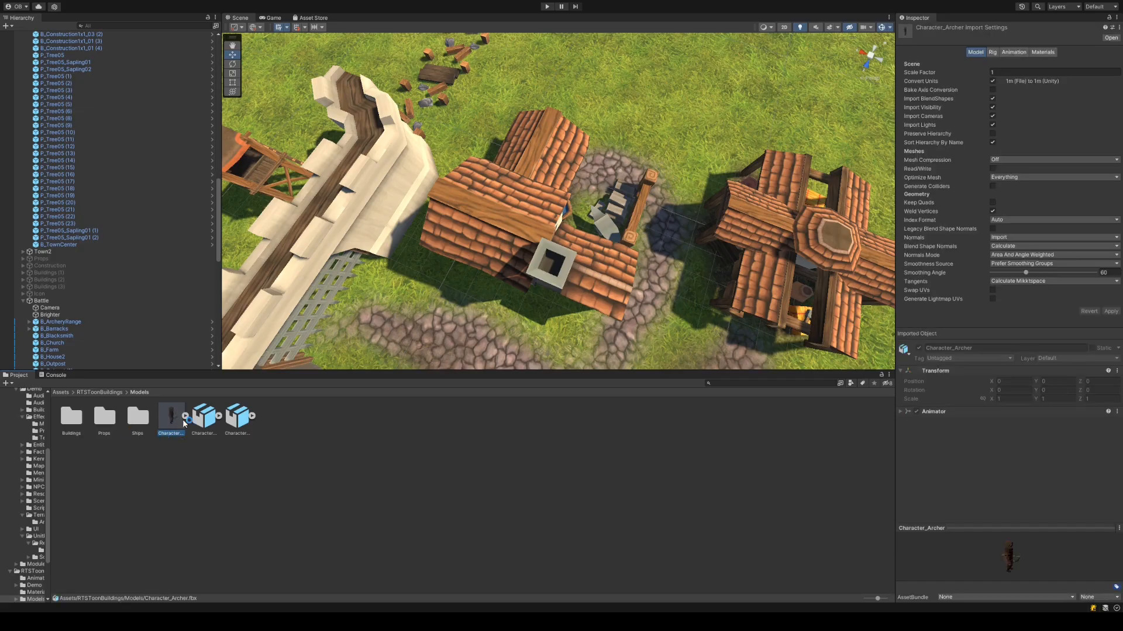
{"action": "left_click", "coordinate": [205, 421]}
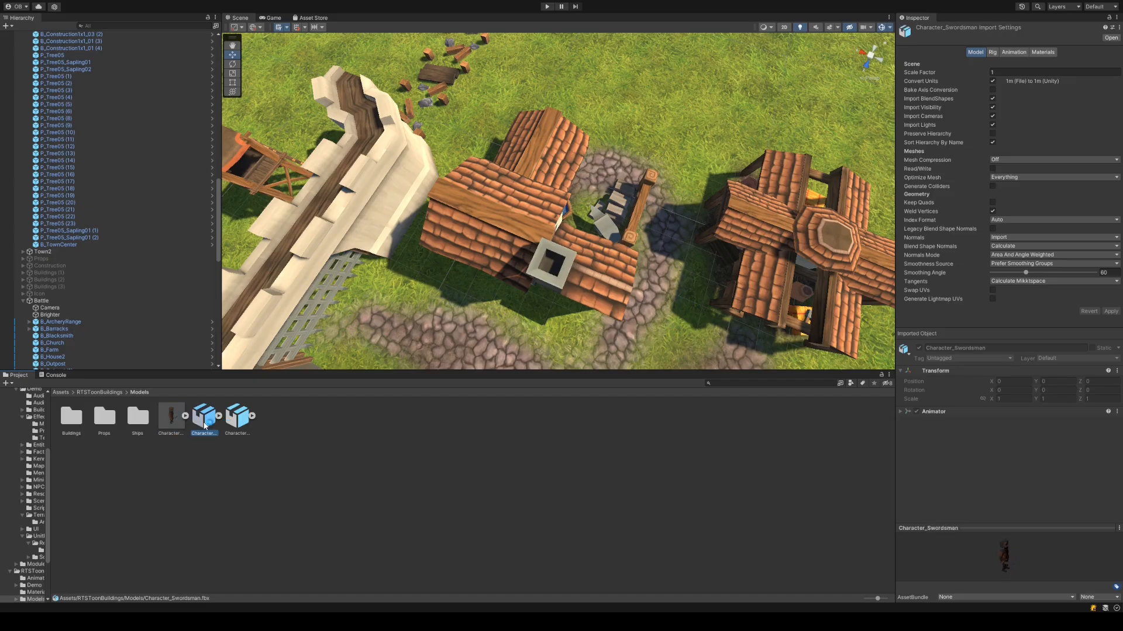
{"action": "left_click", "coordinate": [238, 428]}
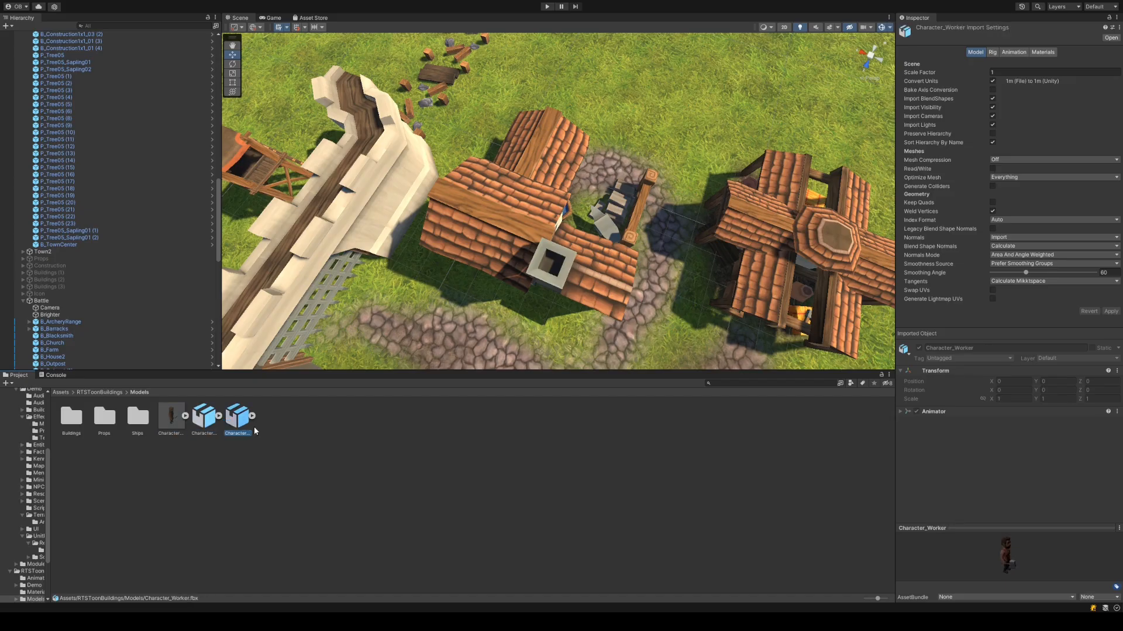
- Open the map_scene_01 scene from Assets/Game/Scenes and frame its terrain with the town center
{"action": "left_click", "coordinate": [61, 391]}
{"action": "left_click", "coordinate": [73, 419]}
{"action": "double_click", "coordinate": [73, 419]}
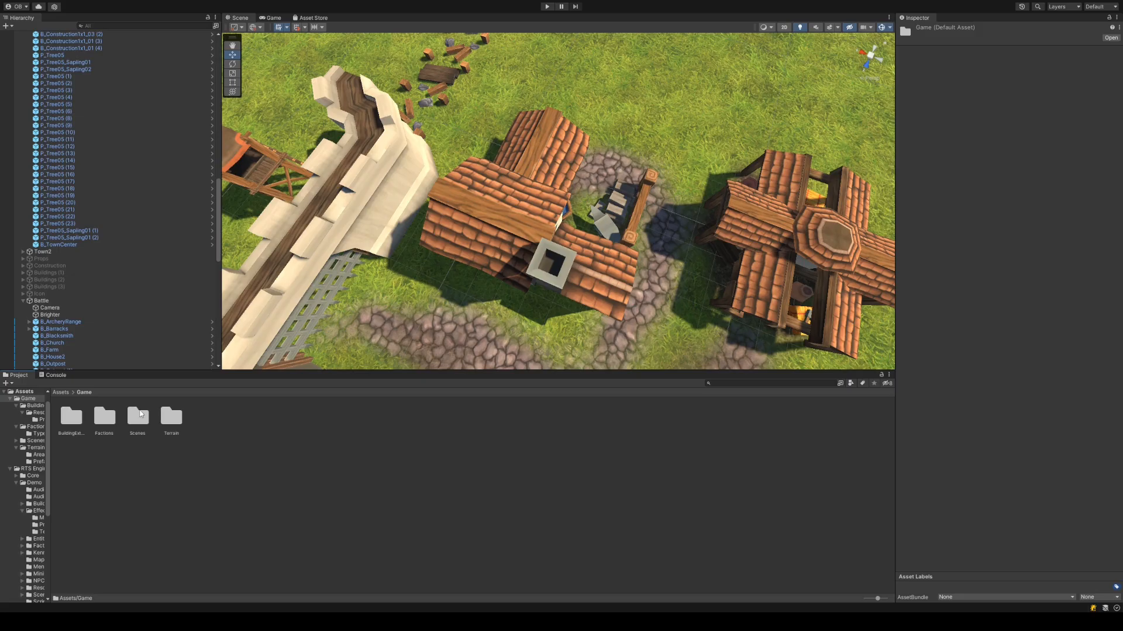
{"action": "double_click", "coordinate": [138, 417]}
{"action": "left_click", "coordinate": [105, 417]}
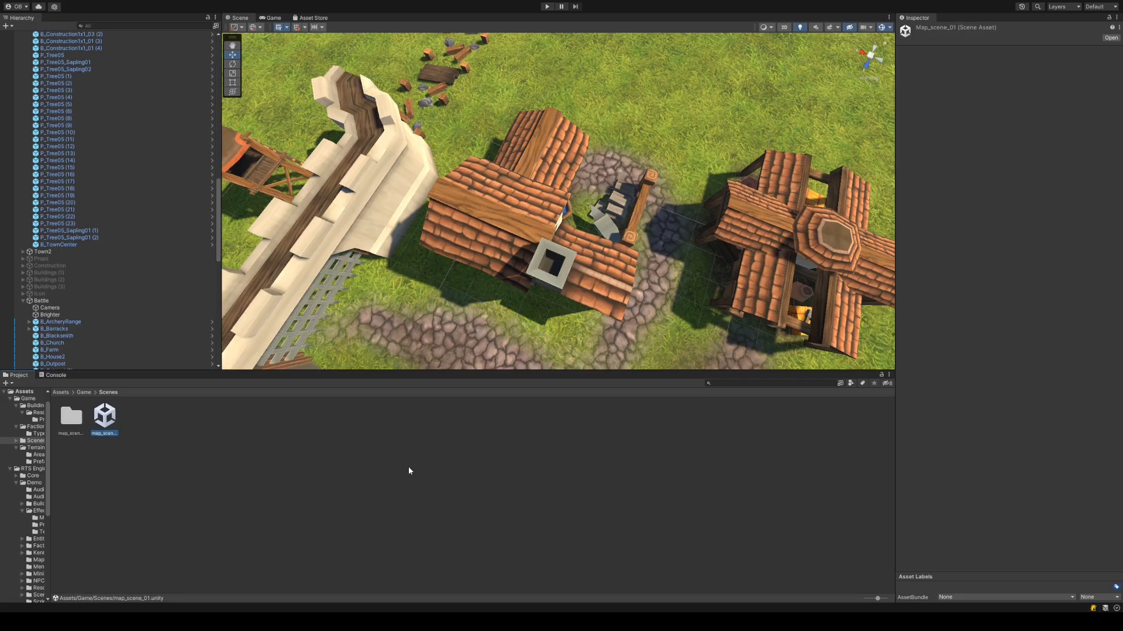
{"action": "scroll", "coordinate": [556, 258], "scroll_direction": "down", "scroll_amount": 10}
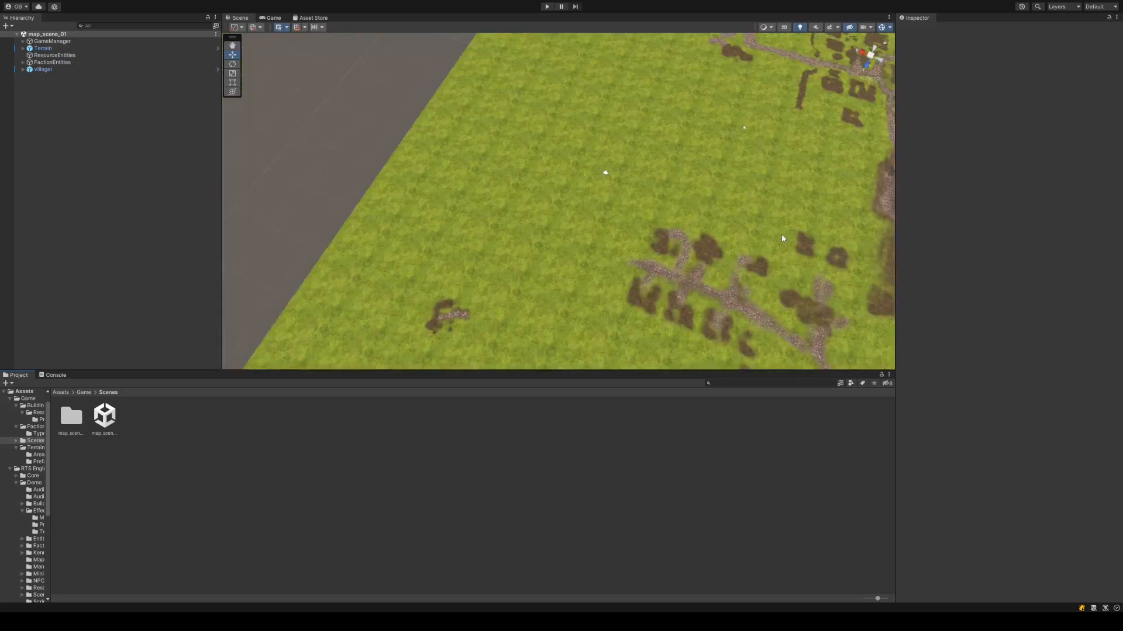
{"action": "scroll", "coordinate": [781, 234], "scroll_direction": "down", "scroll_amount": 8}
{"action": "scroll", "coordinate": [682, 219], "scroll_direction": "down", "scroll_amount": 2}
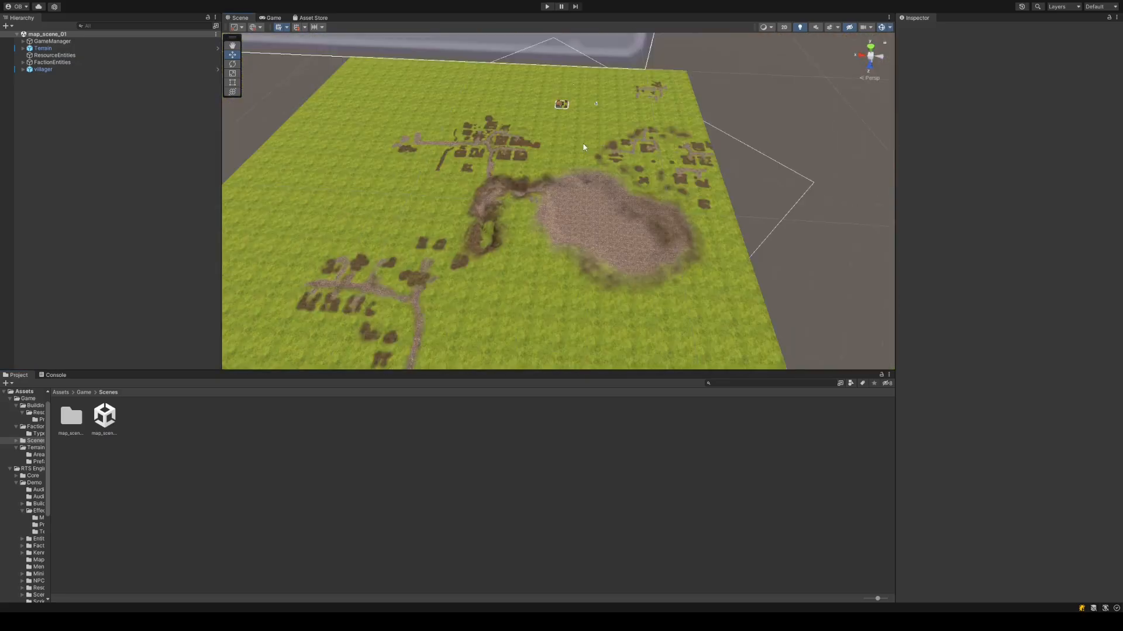
{"action": "left_click_drag", "start_coordinate": [583, 148], "coordinate": [528, 208], "text": "alt"}
{"action": "scroll", "coordinate": [608, 169], "scroll_direction": "up", "scroll_amount": 5}
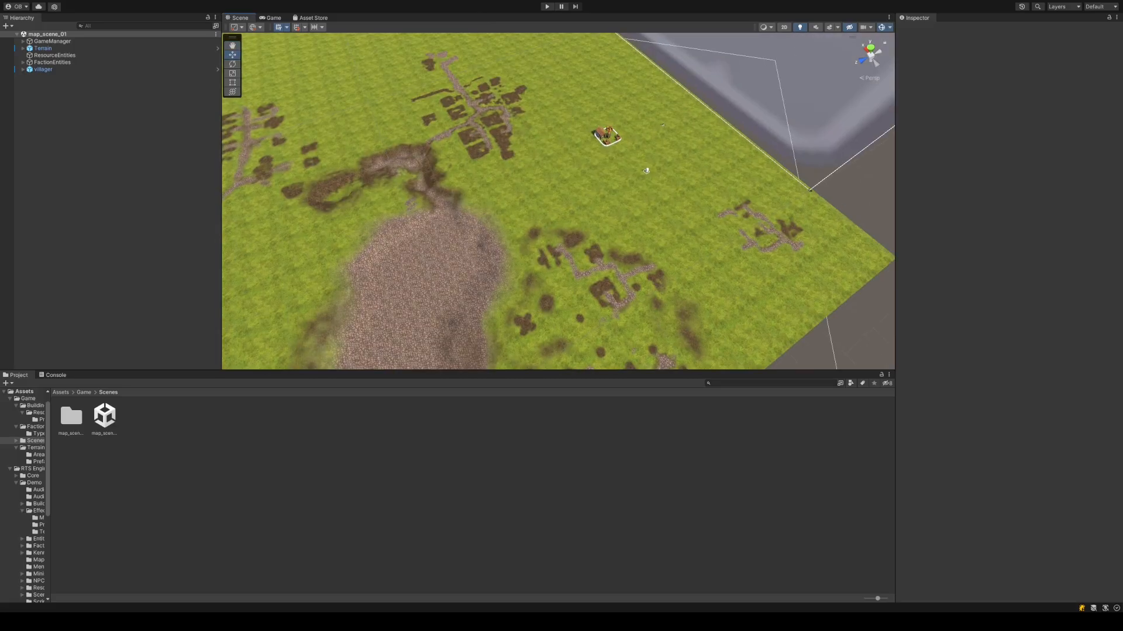
- Play-test the scene, select the town center to view its information, and stop play mode
{"action": "key", "text": "ctrl+p"}
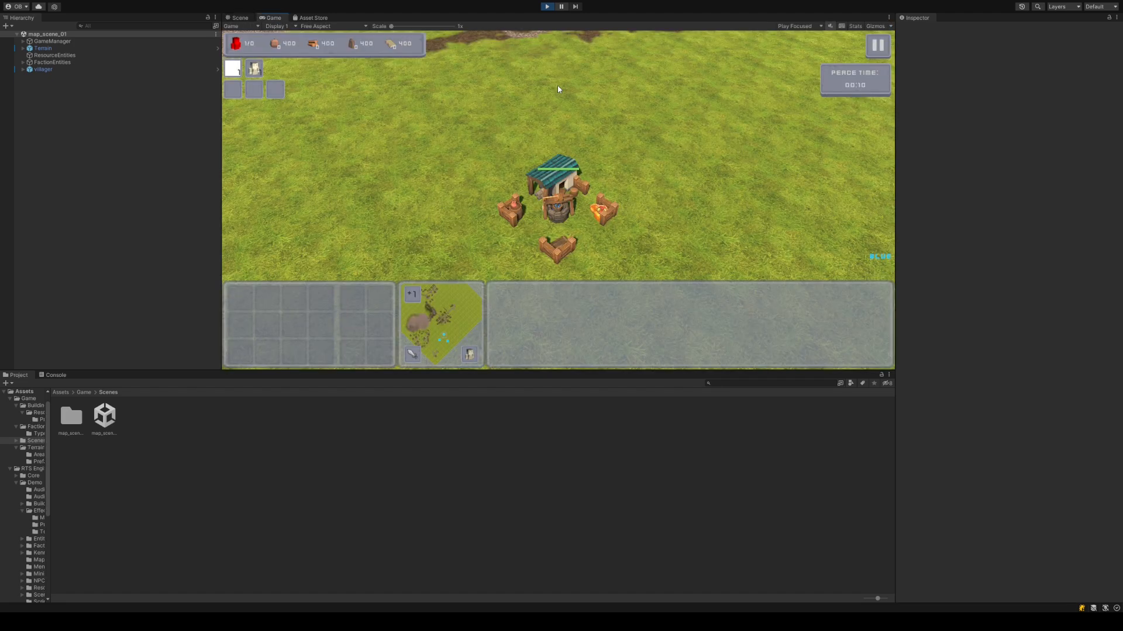
{"action": "left_click", "coordinate": [569, 239]}
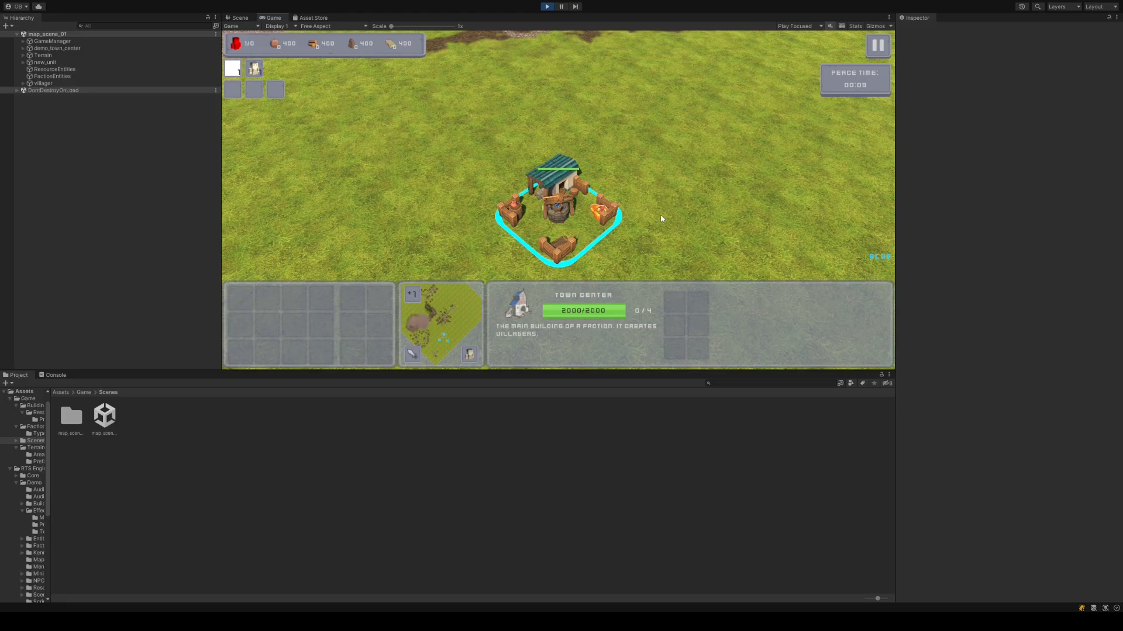
{"action": "key", "text": "Down"}
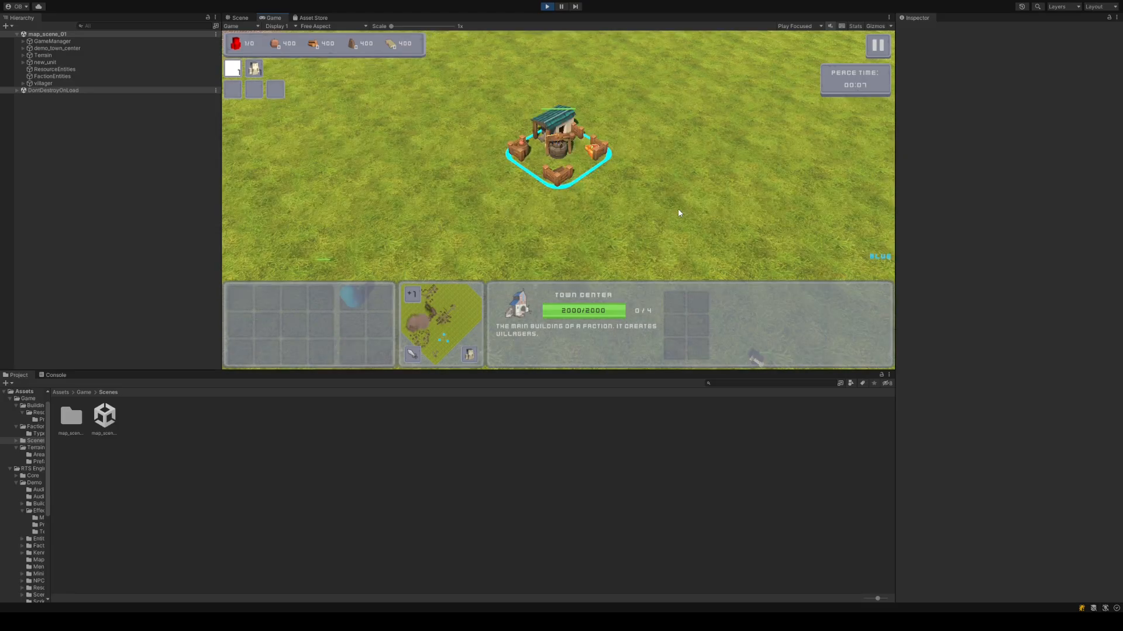
{"action": "key", "text": "Down"}
{"action": "key", "text": "Left"}
{"action": "left_click_drag", "start_coordinate": [571, 203], "coordinate": [673, 190]}
{"action": "left_click", "coordinate": [566, 111]}
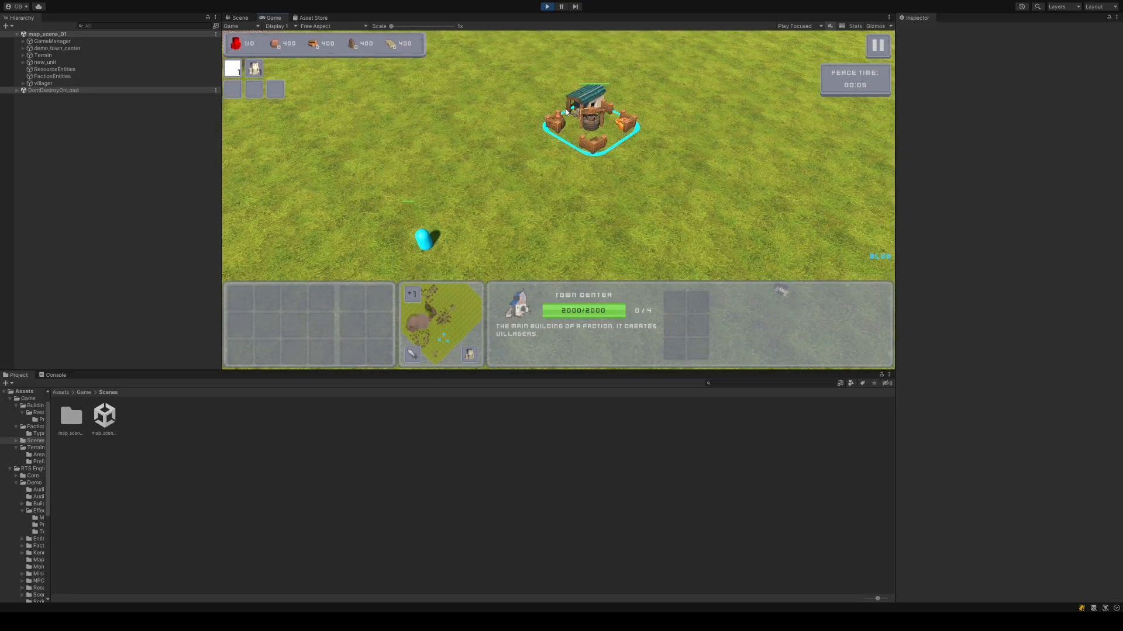
{"action": "key", "text": "Up"}
{"action": "key", "text": "Right"}
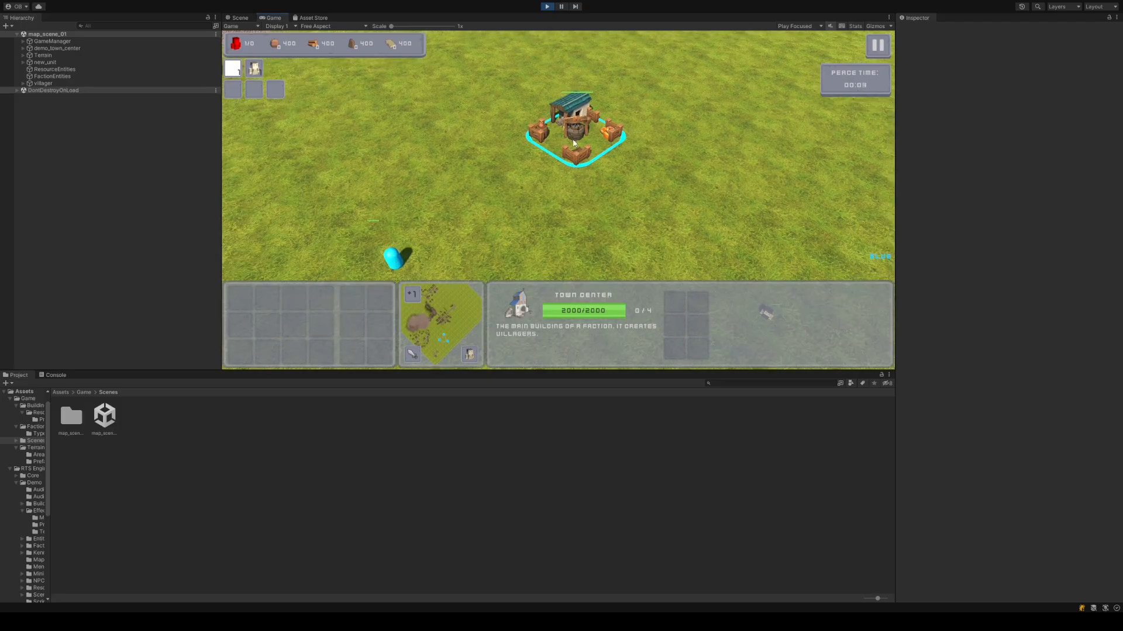
{"action": "key", "text": "Up"}
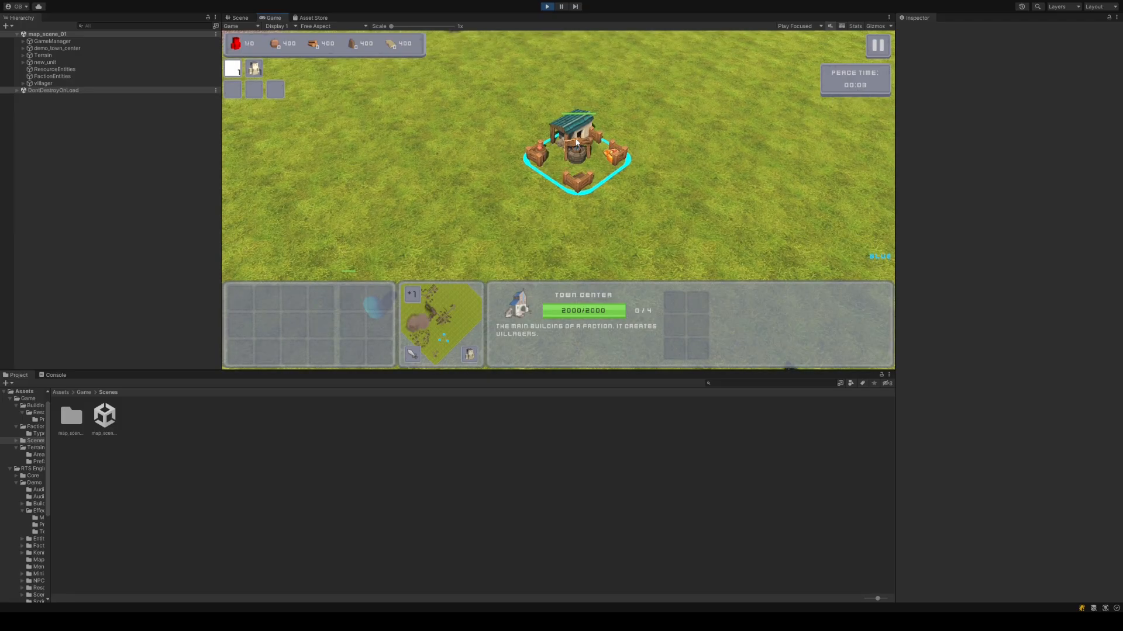
{"action": "key", "text": "Right"}
{"action": "key", "text": "Up"}
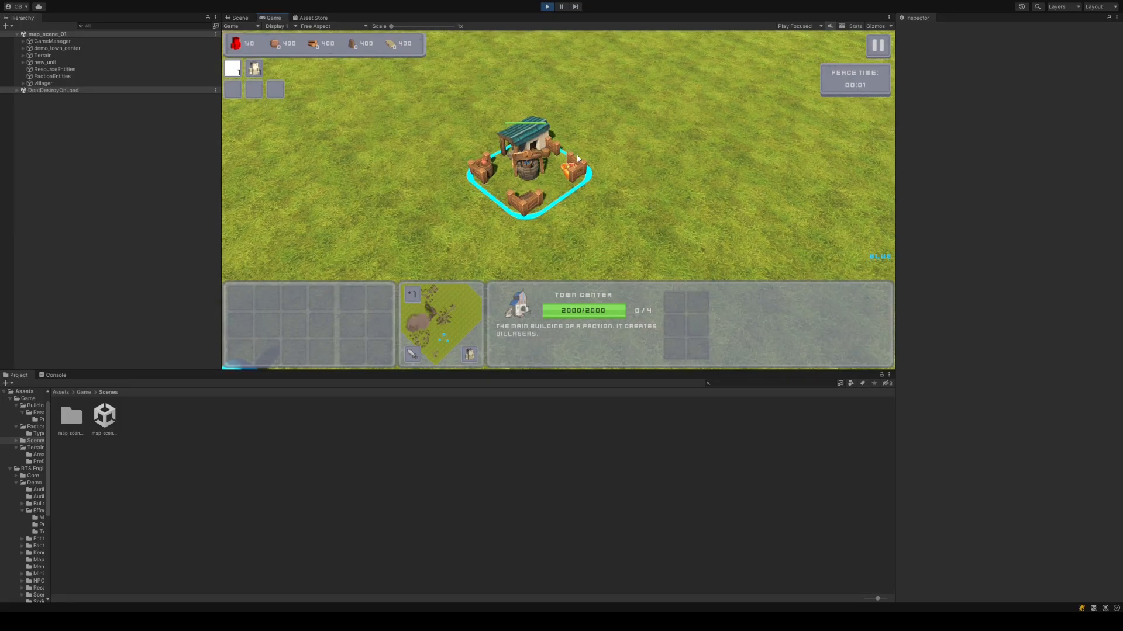
{"action": "left_click", "coordinate": [543, 7]}
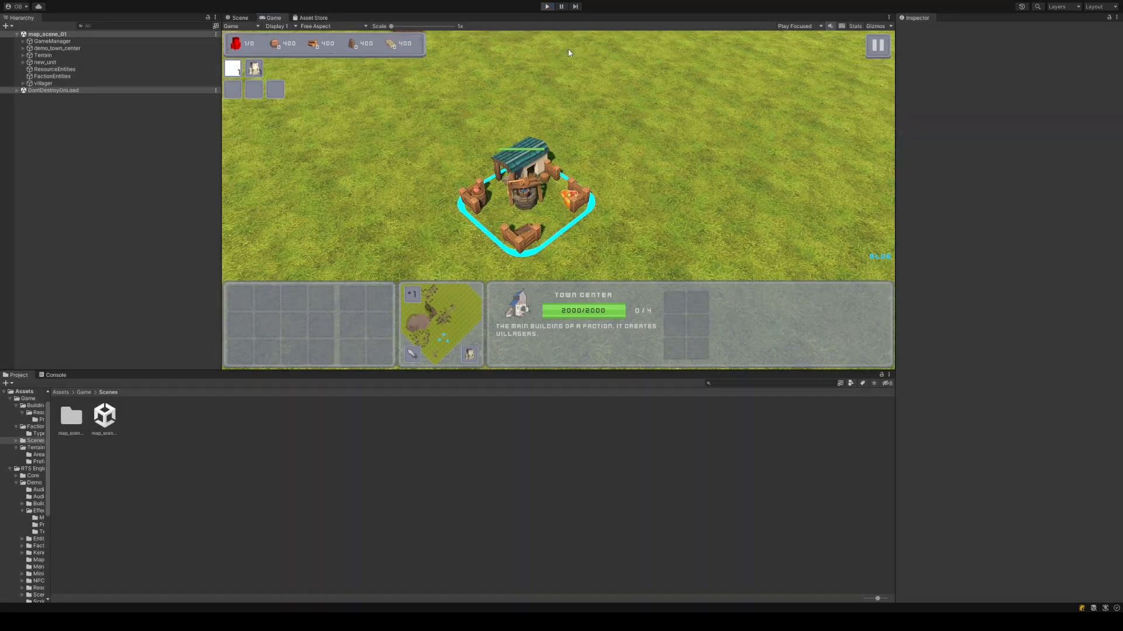
- Select demo_town_center under FactionEntities and collapse its Building and Nav Mesh Obstacle components
{"action": "left_click", "coordinate": [65, 44]}
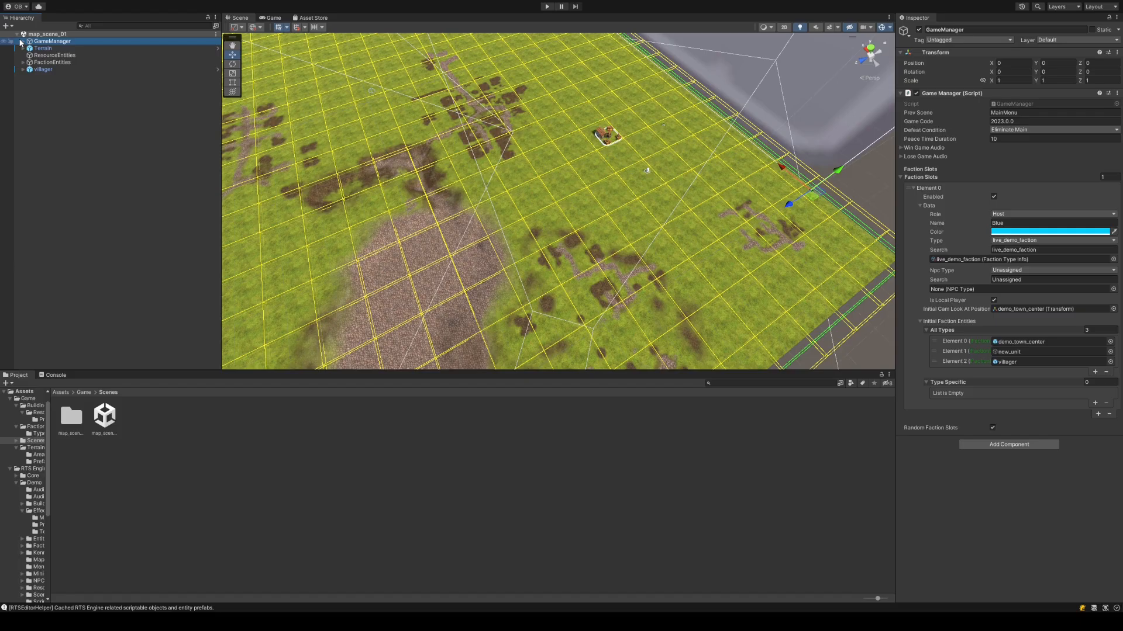
{"action": "left_click", "coordinate": [25, 63]}
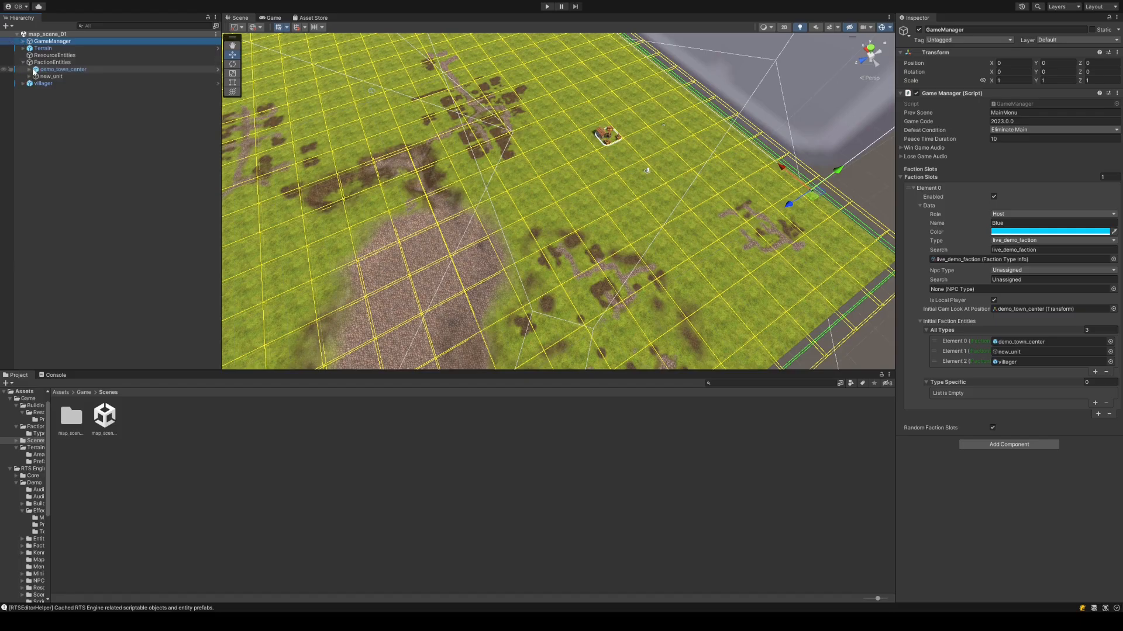
{"action": "left_click", "coordinate": [30, 69]}
{"action": "left_click", "coordinate": [30, 70]}
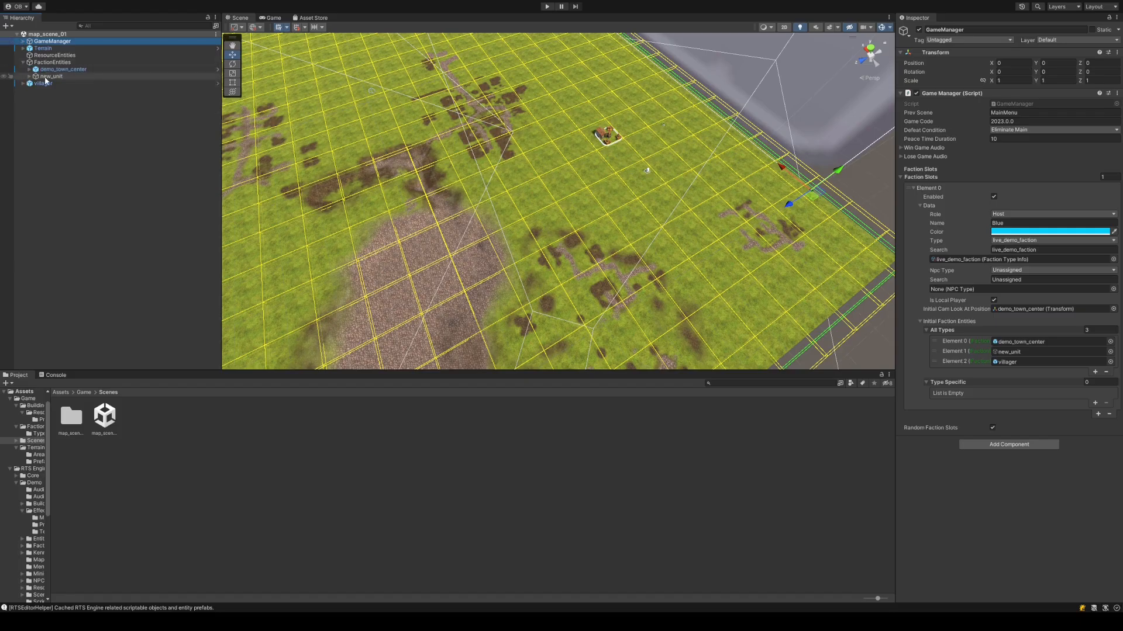
{"action": "left_click", "coordinate": [58, 69]}
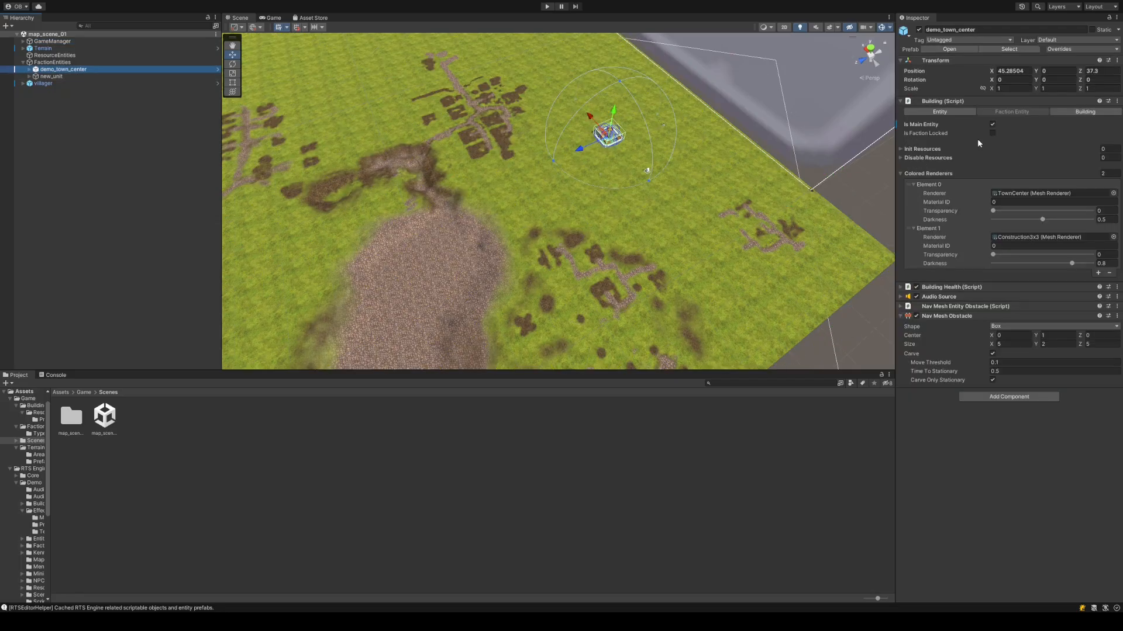
{"action": "left_click", "coordinate": [960, 102]}
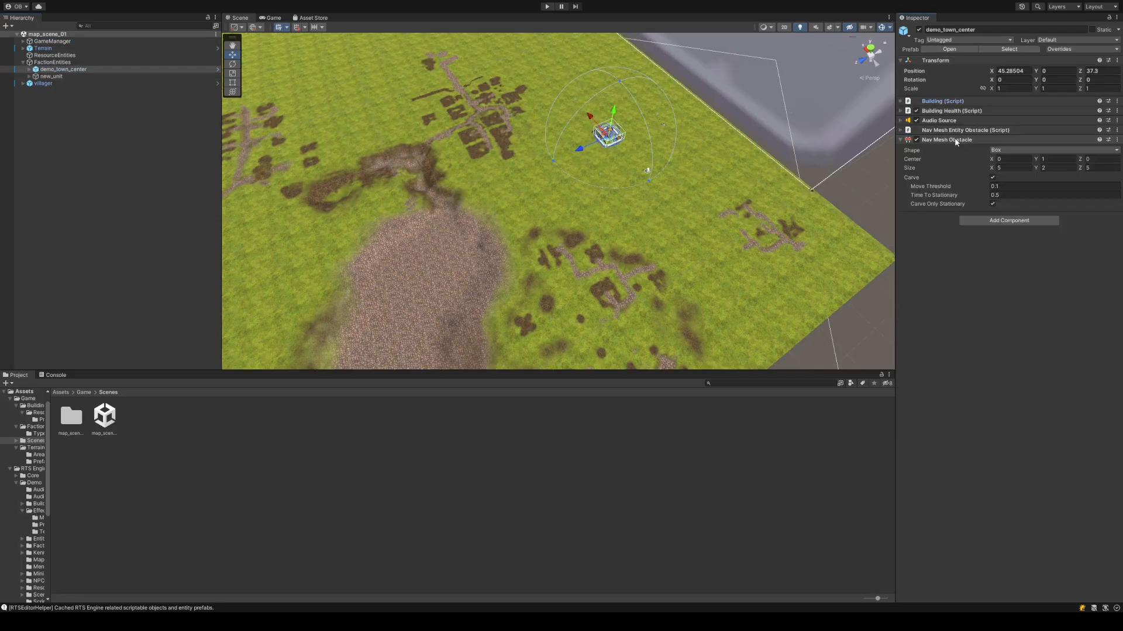
{"action": "left_click", "coordinate": [955, 140]}
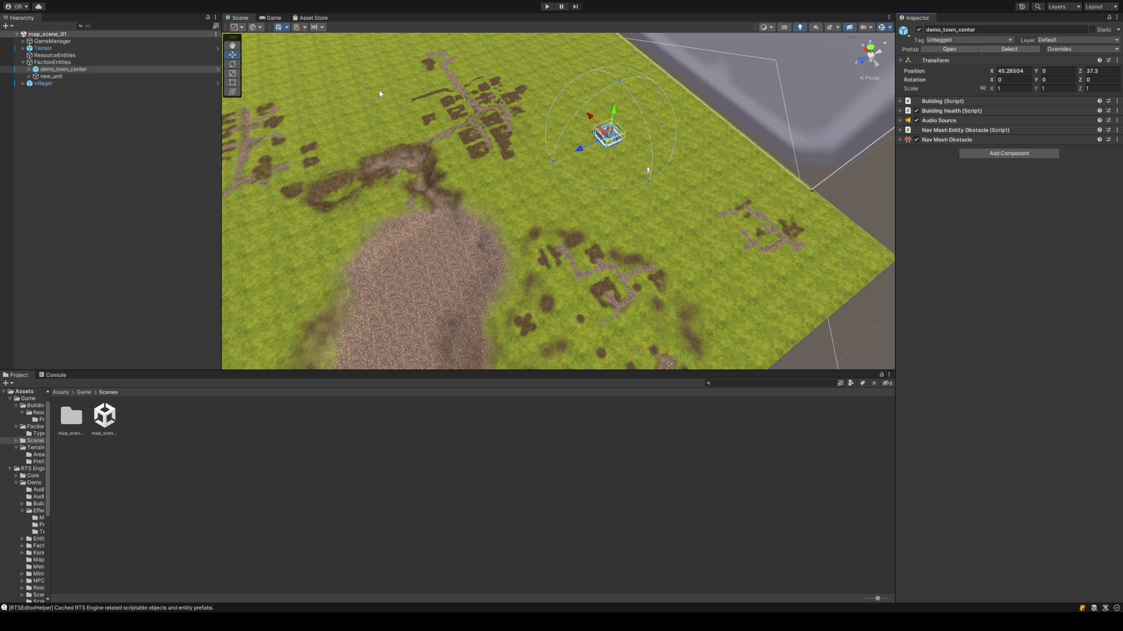
- Review the Building component of demo_town_center and the components of new_unit under FactionEntities, and clear the selection
{"action": "left_click", "coordinate": [959, 102]}
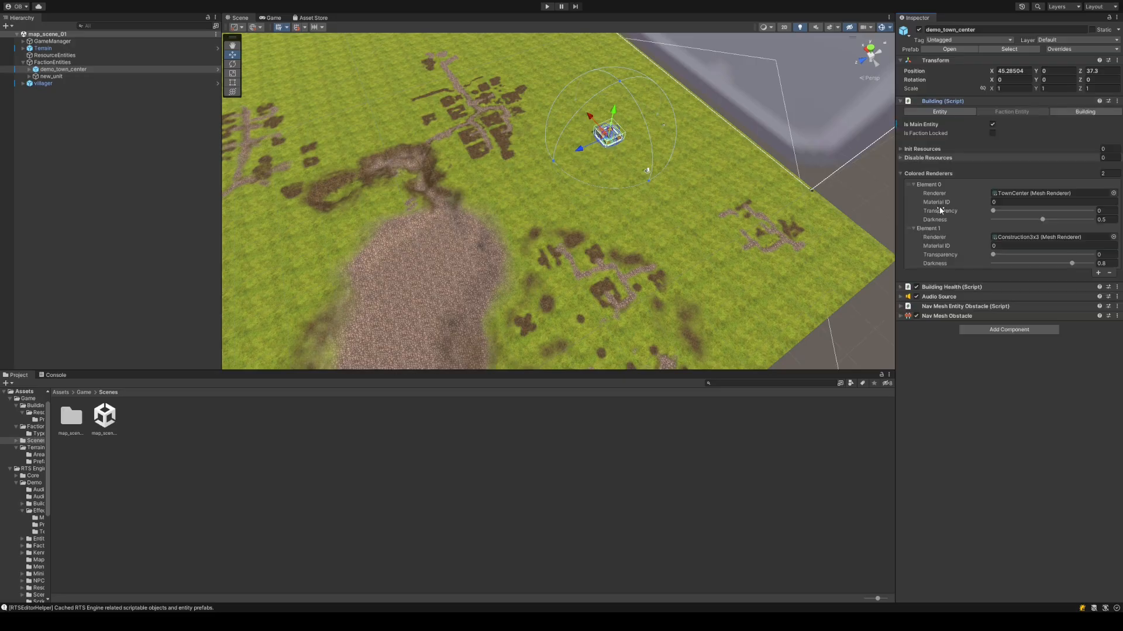
{"action": "left_click", "coordinate": [958, 101]}
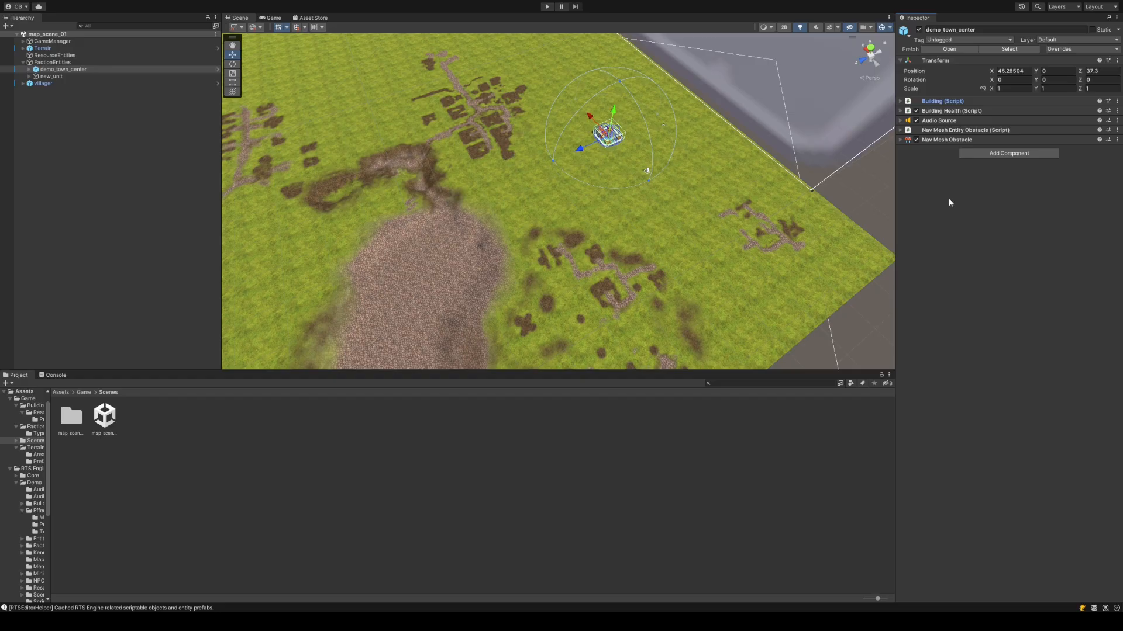
{"action": "left_click", "coordinate": [52, 76]}
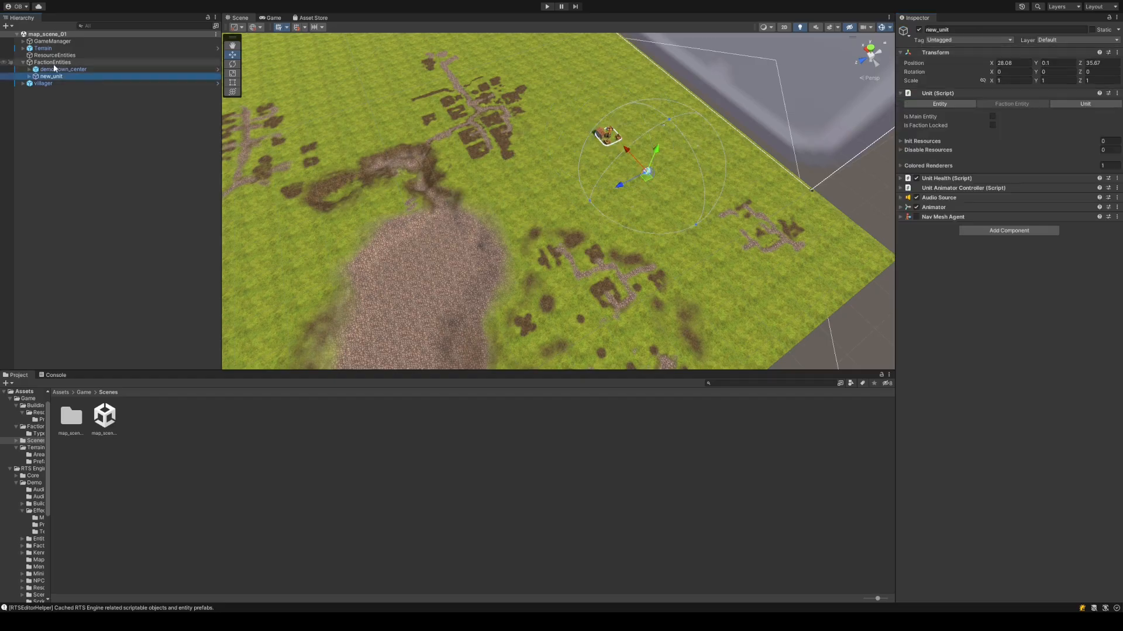
{"action": "left_click", "coordinate": [135, 204]}
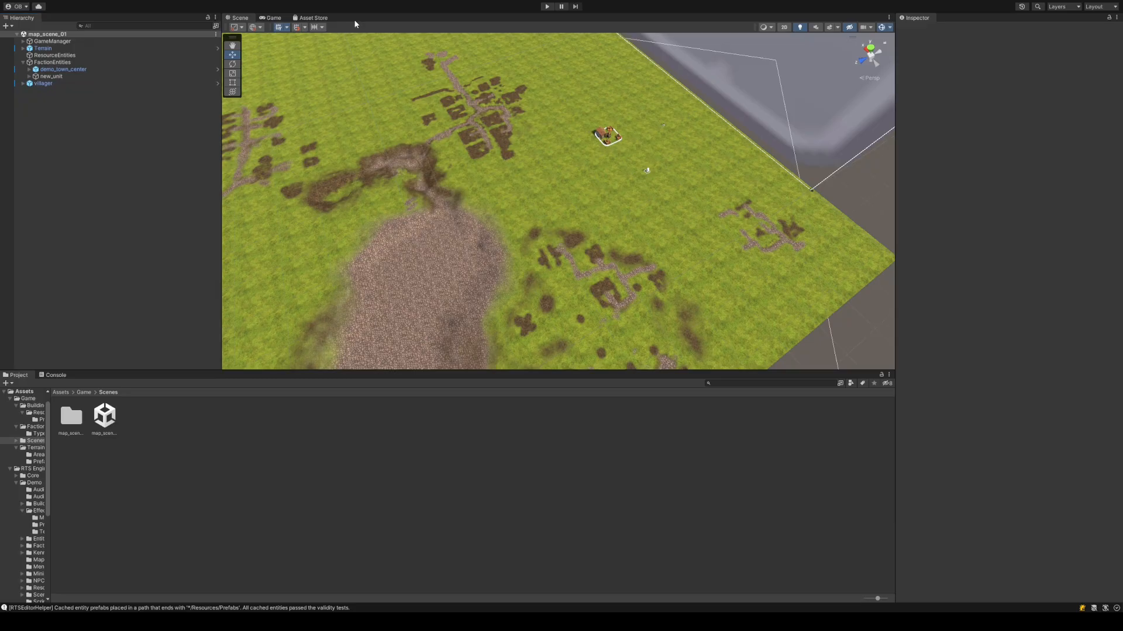
- Open the RTS Engine Editor and start creating a new unit
{"action": "left_click_drag", "start_coordinate": [355, 21], "coordinate": [356, 18]}
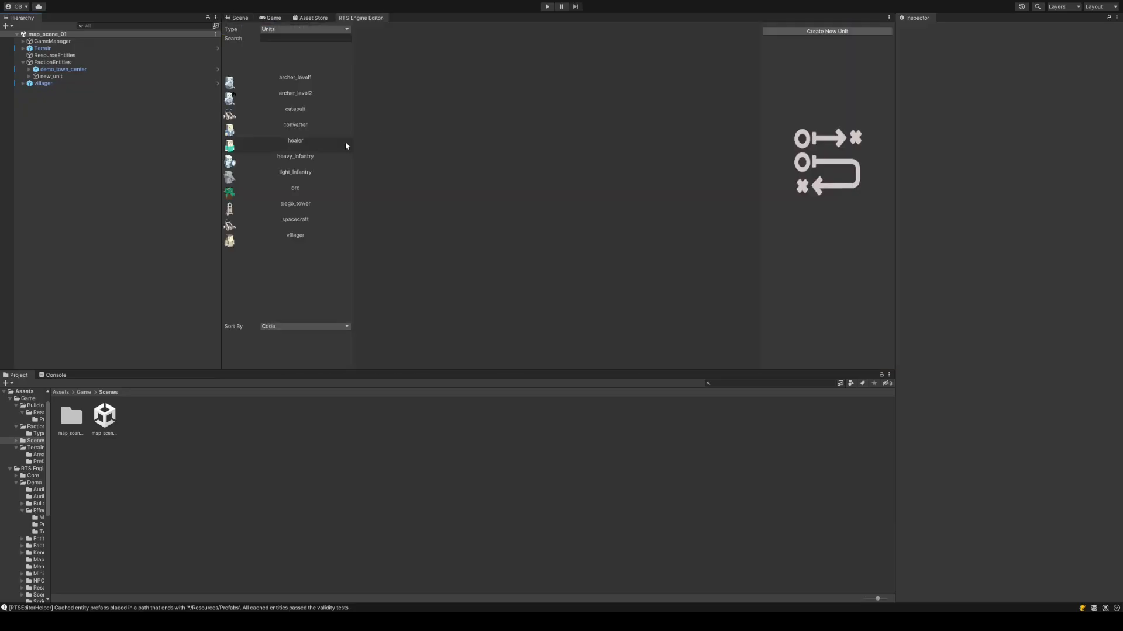
{"action": "left_click", "coordinate": [296, 39]}
{"action": "left_click", "coordinate": [864, 31]}
- Name the new unit Worker and set its code to live_worker
{"action": "left_click", "coordinate": [501, 84]}
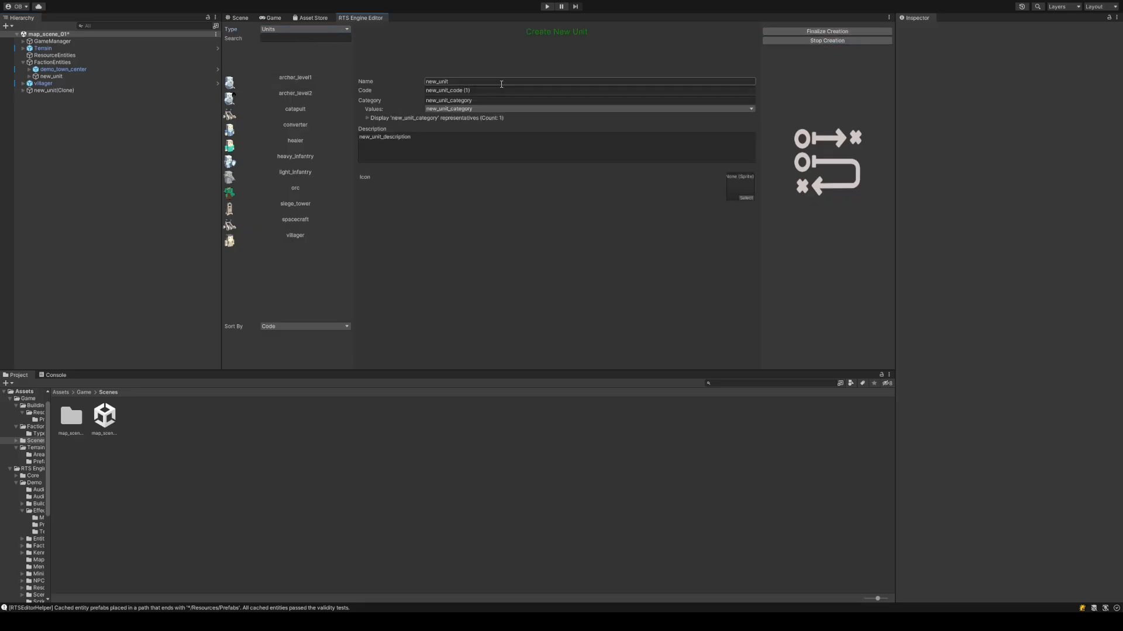
{"action": "left_click", "coordinate": [501, 83]}
{"action": "type", "text": "worker"}
{"action": "key", "text": "Tab"}
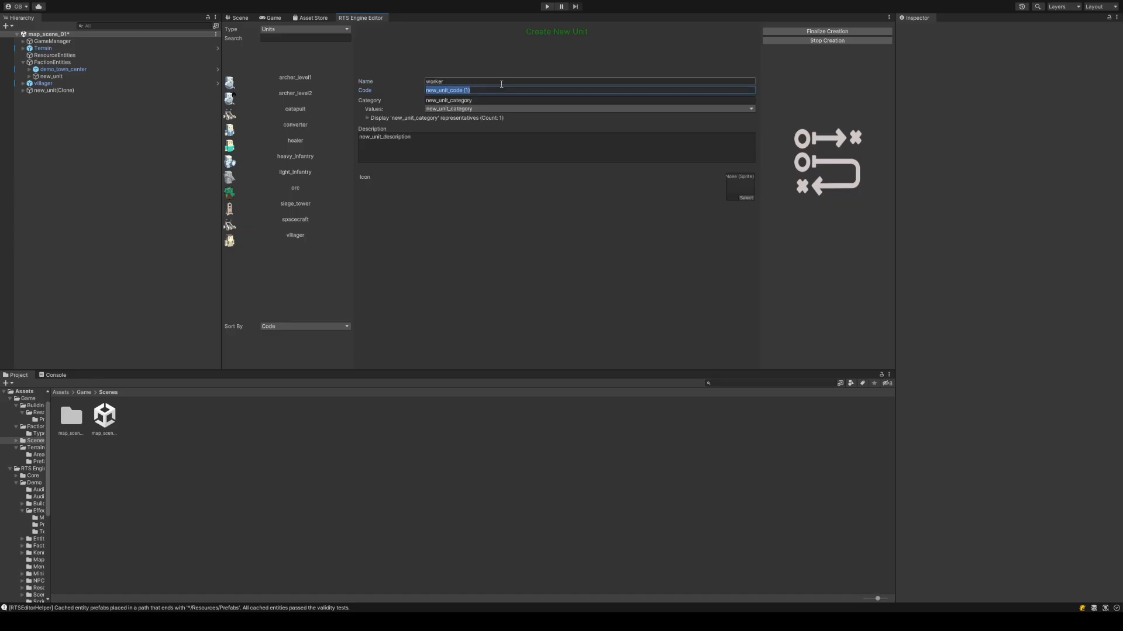
{"action": "key", "text": "shift+Tab"}
{"action": "type", "text": "Worker"}
{"action": "key", "text": "Tab"}
{"action": "key", "text": "BackSpace"}
{"action": "type", "text": "live_worker"}
{"action": "key", "text": "Tab"}
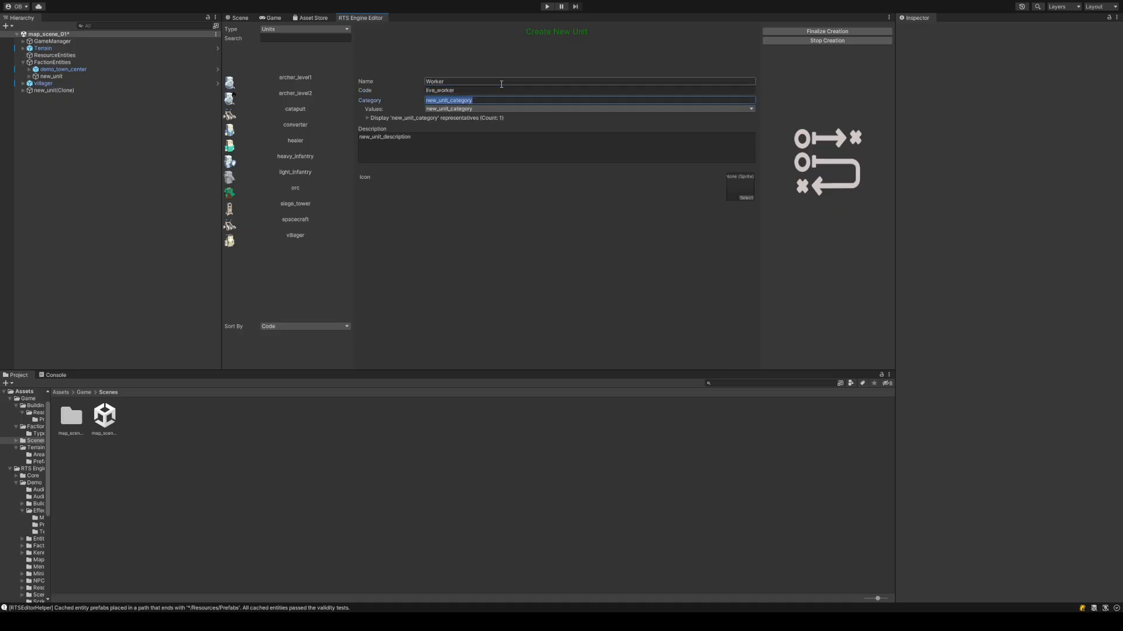
- Set the unit's category to civilian_unit, expand its representatives, and enter the description "This is a test worker unit."
{"action": "type", "text": "civ"}
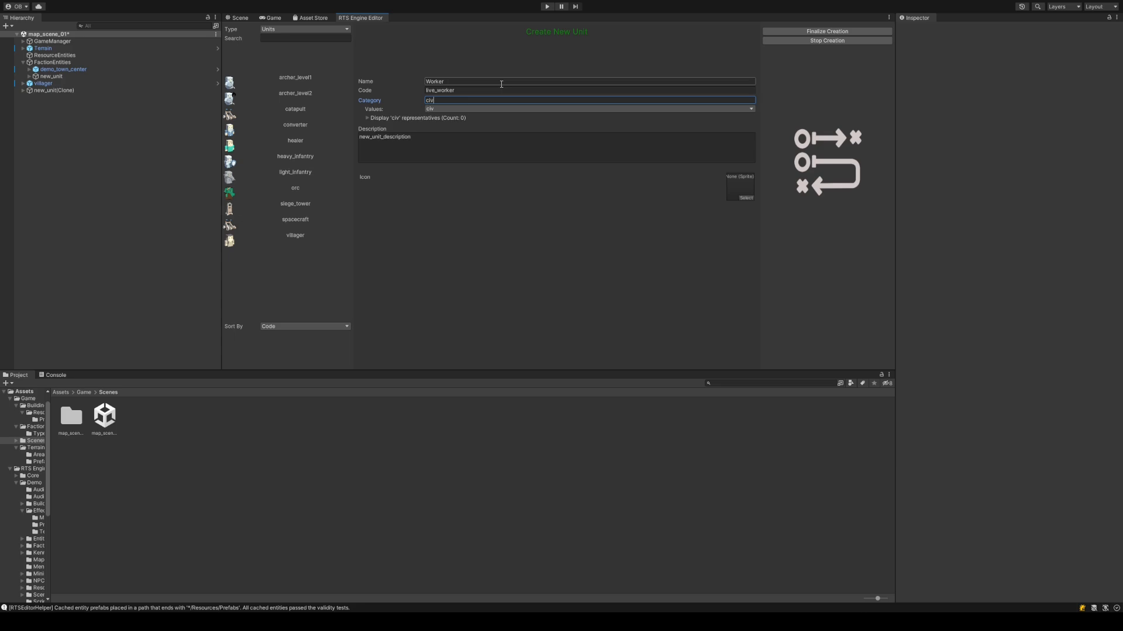
{"action": "type", "text": "ilian_unit"}
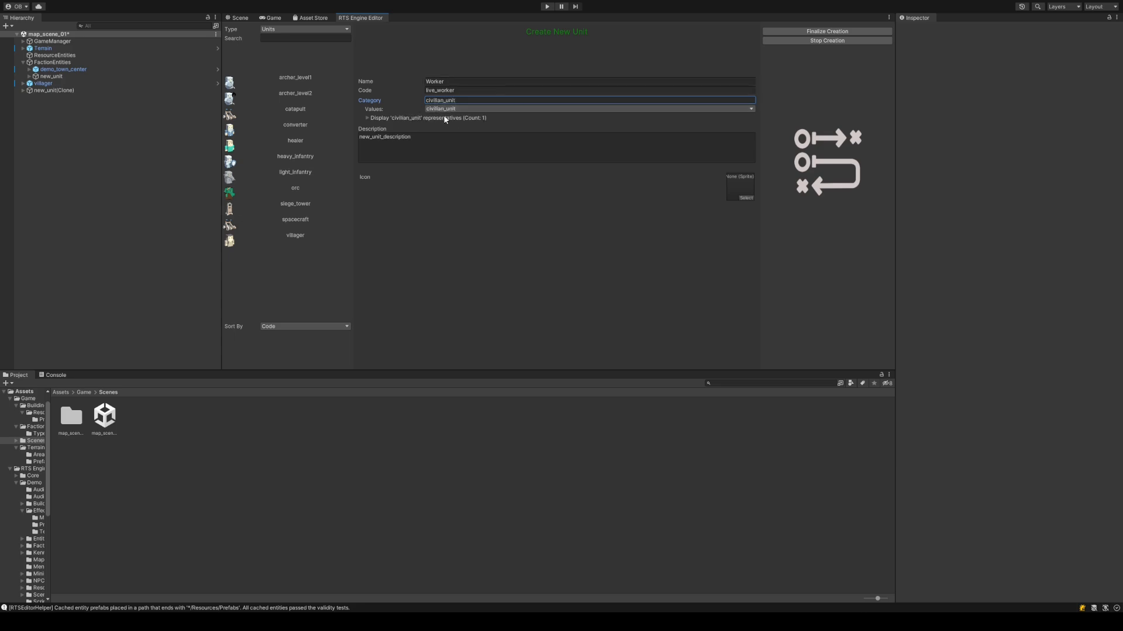
{"action": "left_click", "coordinate": [368, 118]}
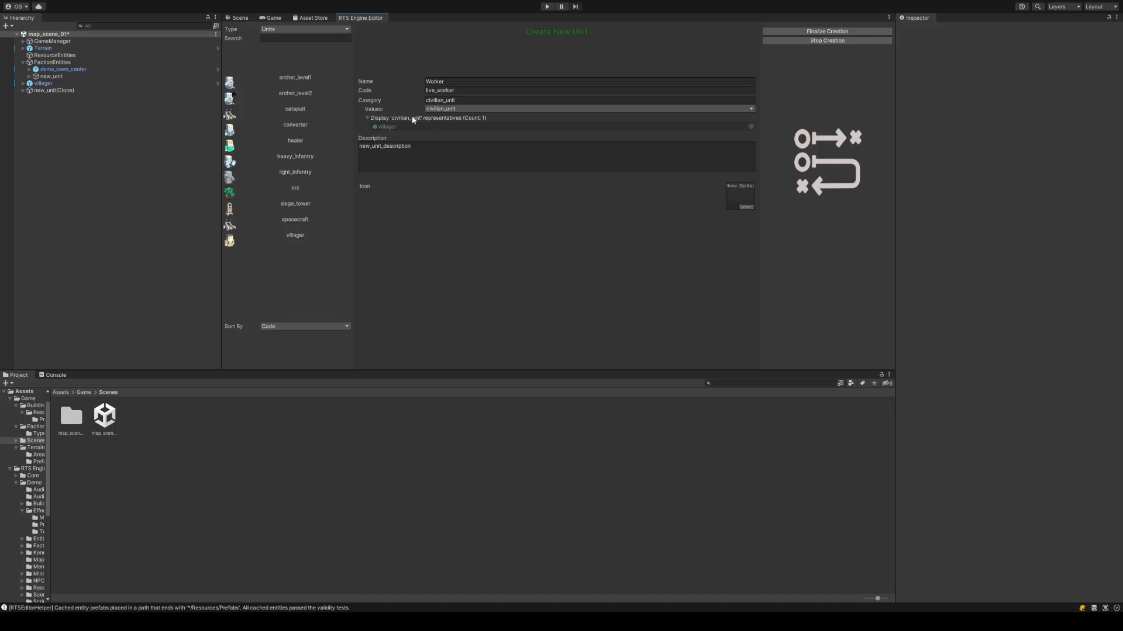
{"action": "left_click", "coordinate": [441, 154]}
{"action": "type", "text": "This is a test worker unit"}
{"action": "left_click", "coordinate": [582, 224]}
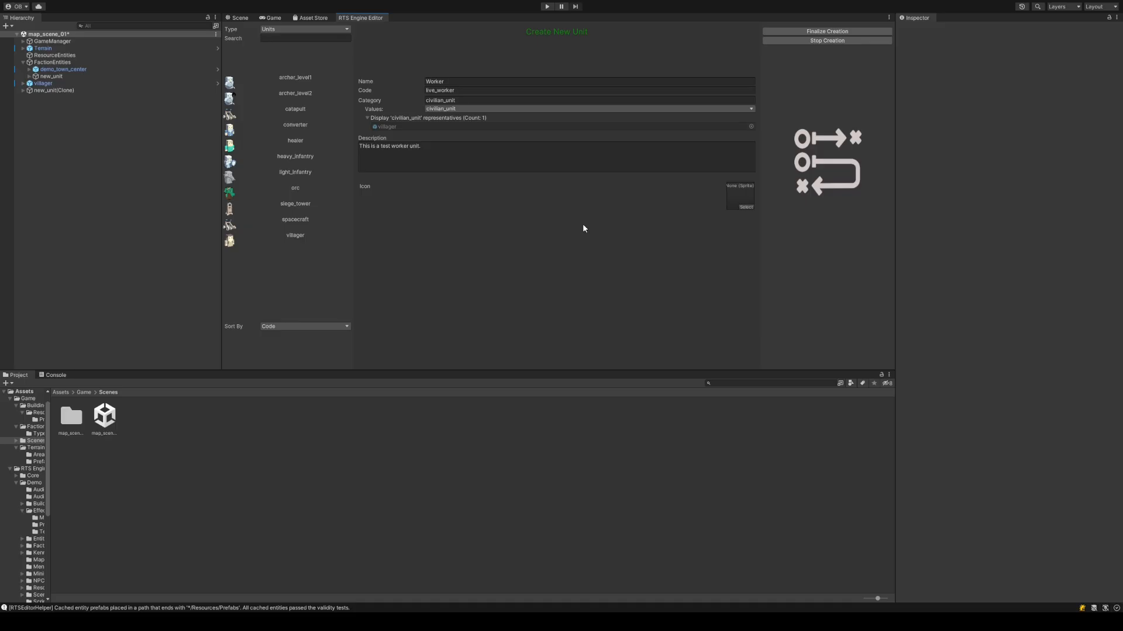
- Browse the RTS Engine Modules folder and examine the BasicUI module's contents and UI scripts beside the game view
{"action": "left_click", "coordinate": [270, 18]}
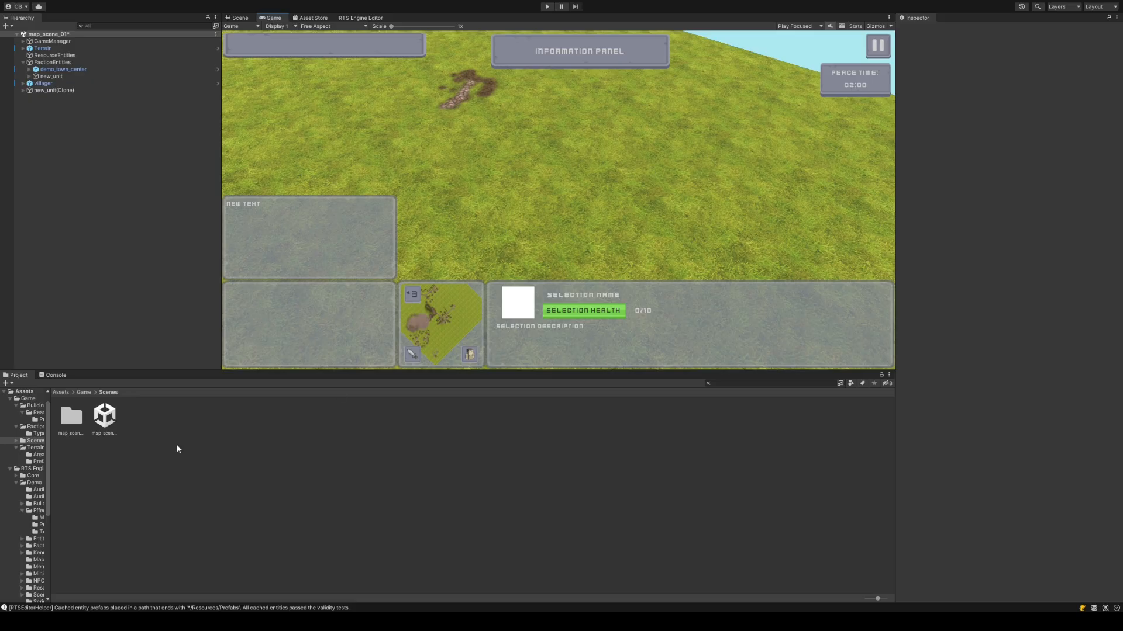
{"action": "left_click", "coordinate": [63, 393]}
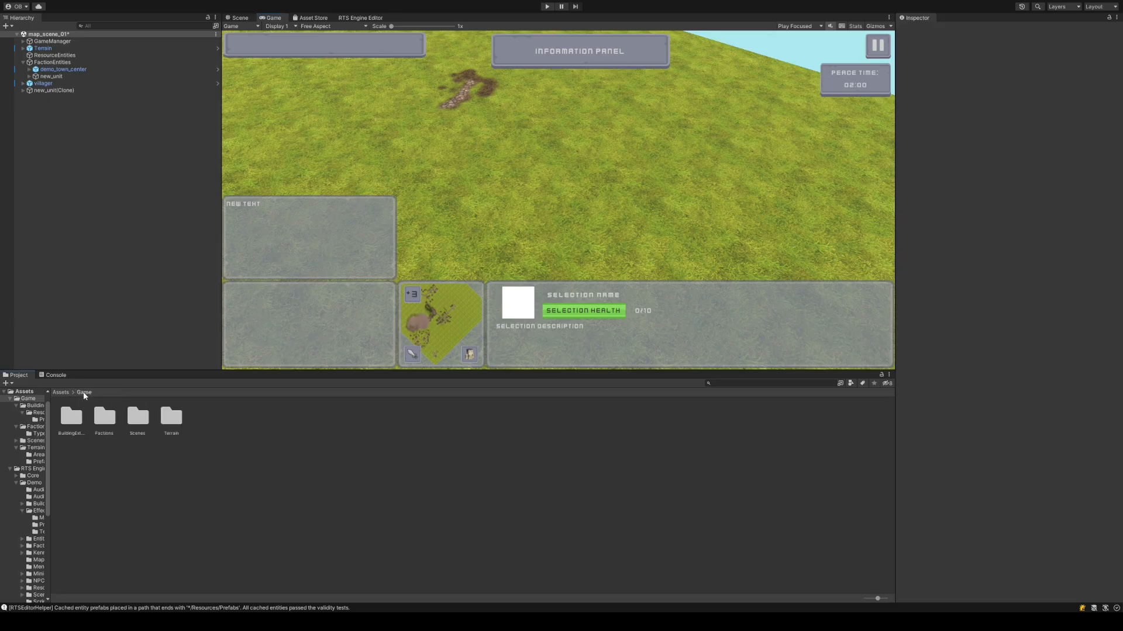
{"action": "double_click", "coordinate": [105, 417]}
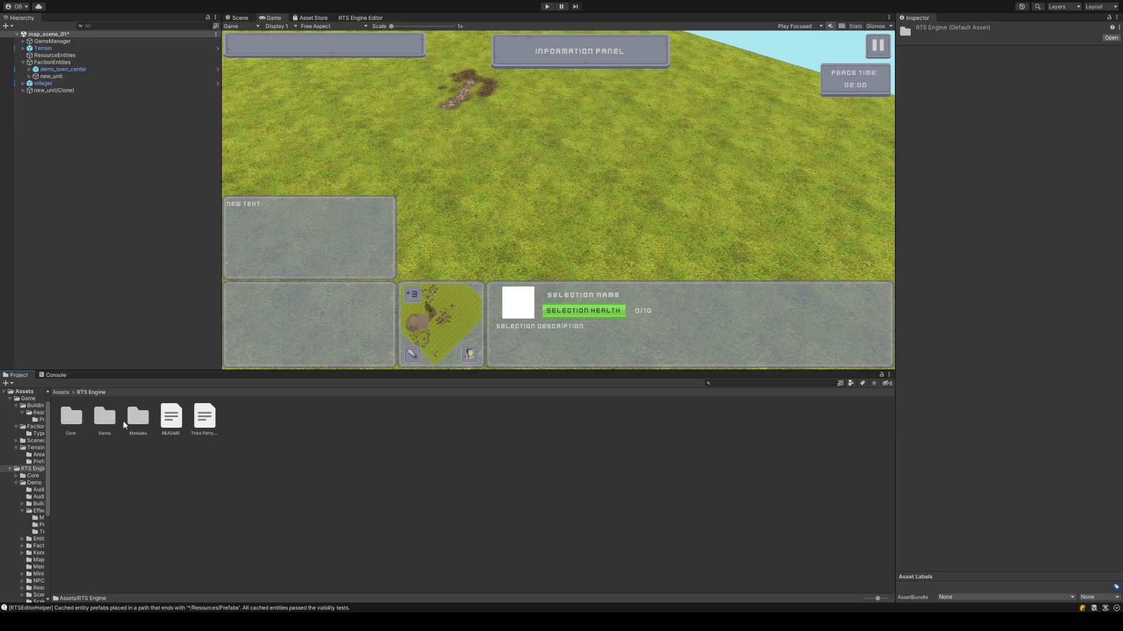
{"action": "double_click", "coordinate": [142, 425]}
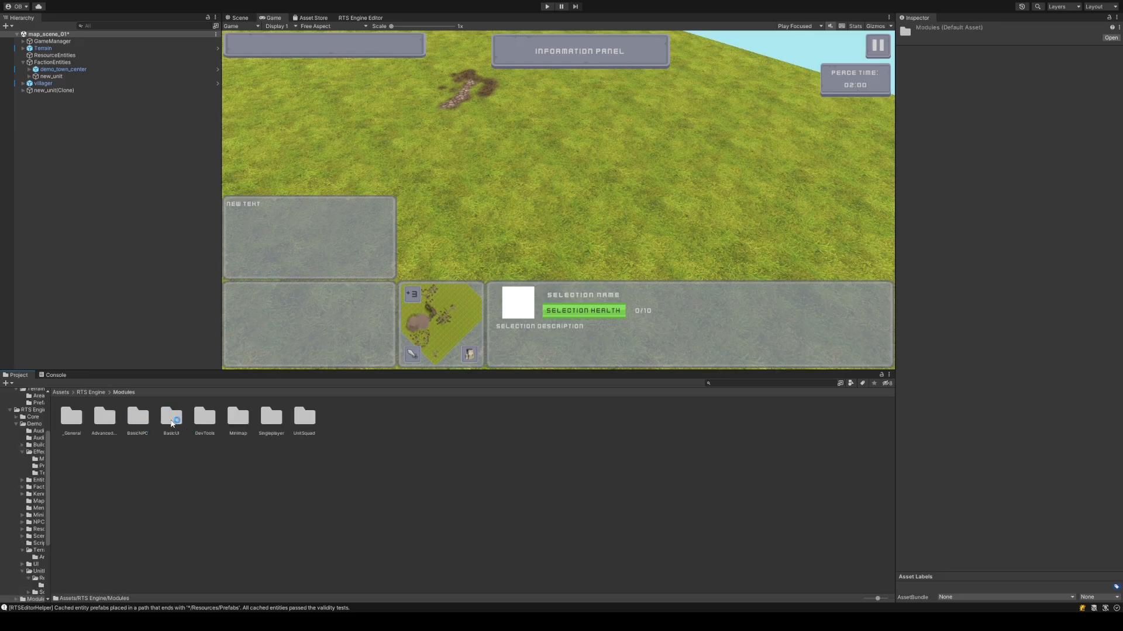
{"action": "double_click", "coordinate": [172, 416]}
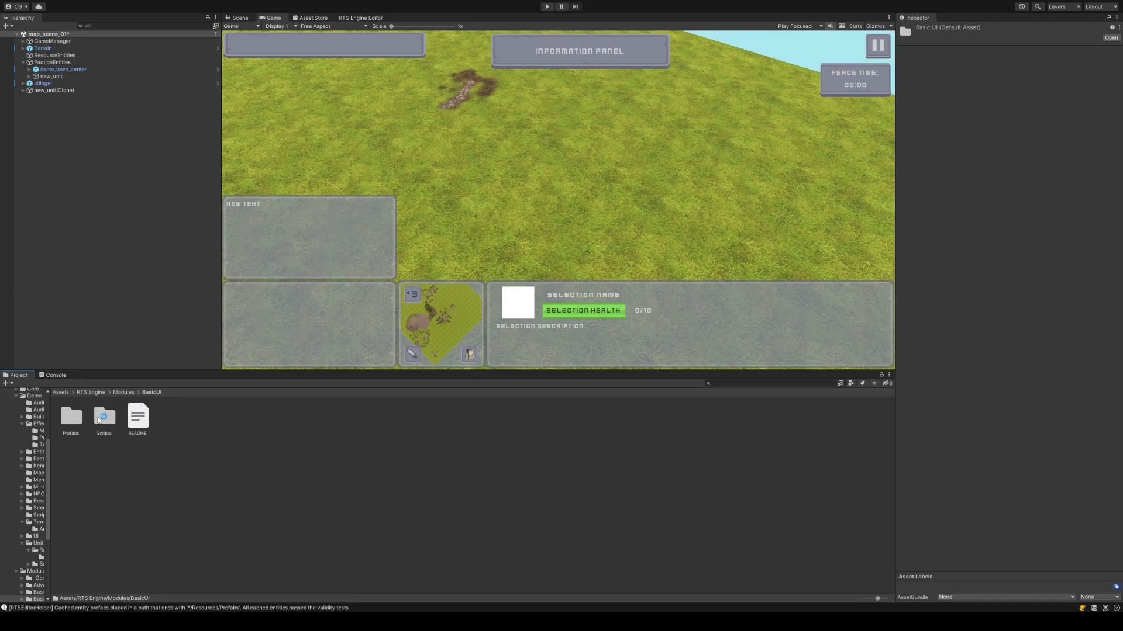
{"action": "double_click", "coordinate": [102, 418]}
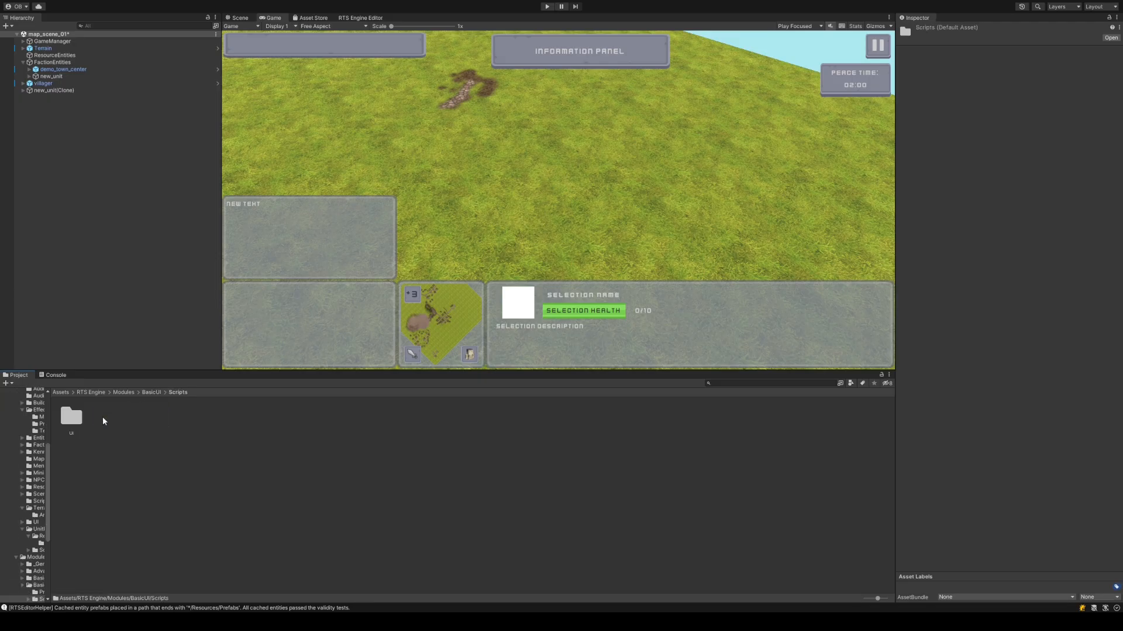
{"action": "double_click", "coordinate": [70, 416]}
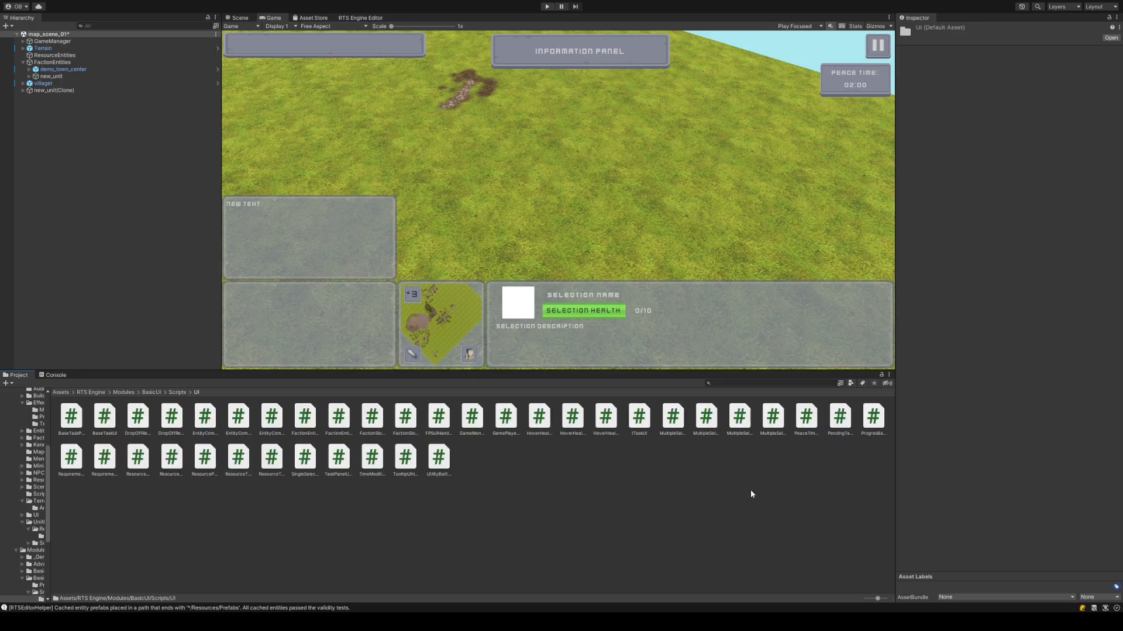
{"action": "left_click", "coordinate": [177, 392]}
{"action": "left_click", "coordinate": [151, 393]}
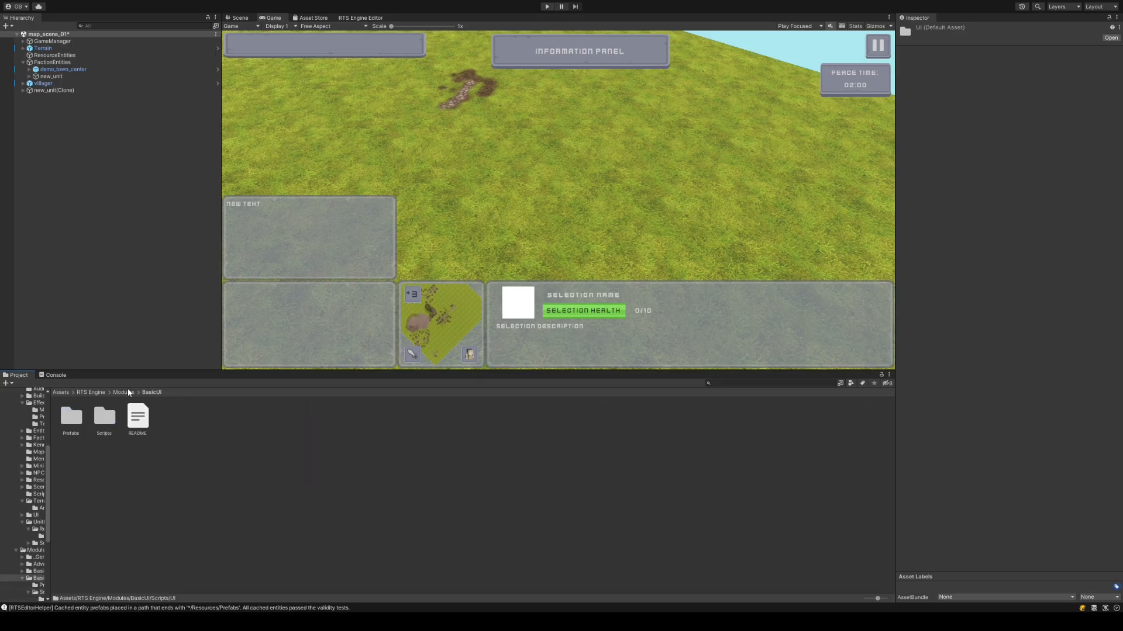
{"action": "left_click", "coordinate": [128, 392]}
{"action": "left_click", "coordinate": [170, 419]}
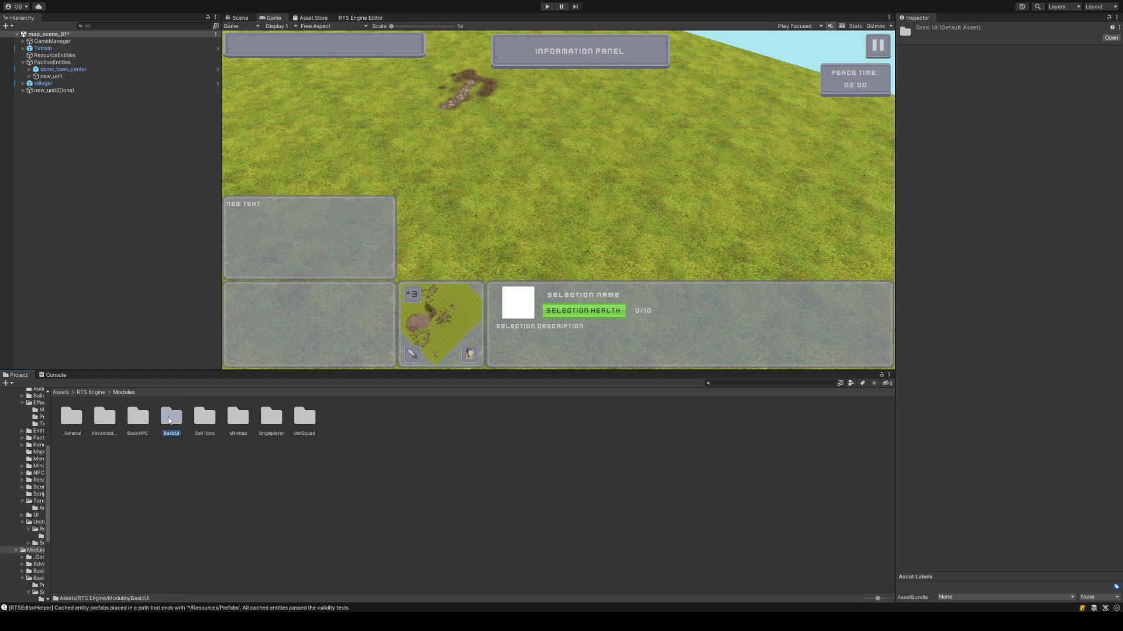
{"action": "double_click", "coordinate": [169, 418]}
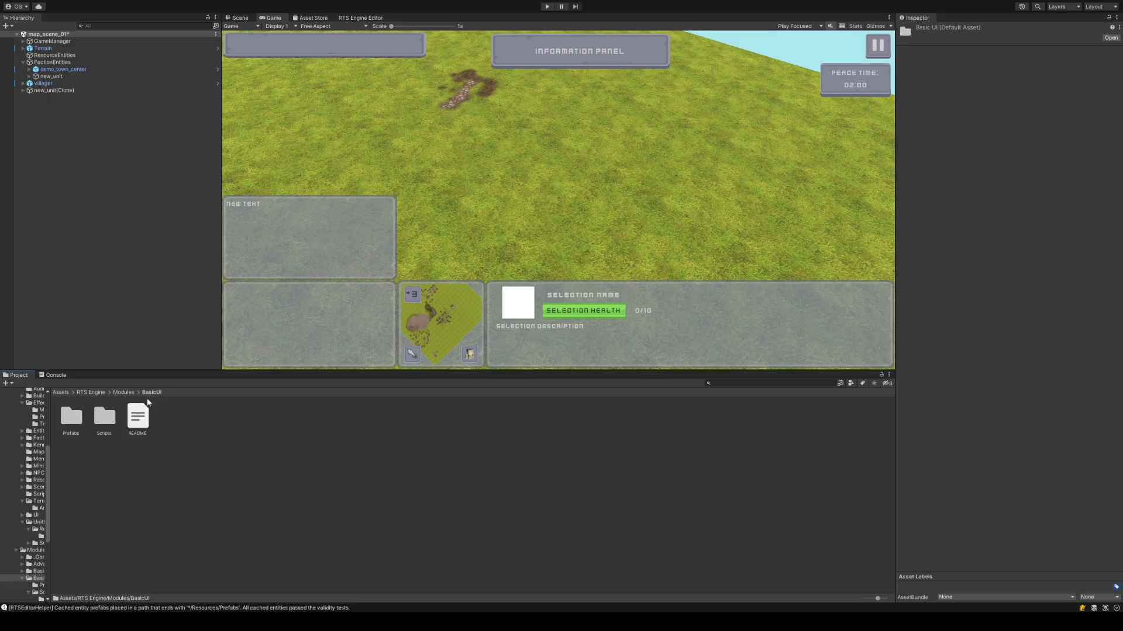
{"action": "left_click", "coordinate": [124, 392]}
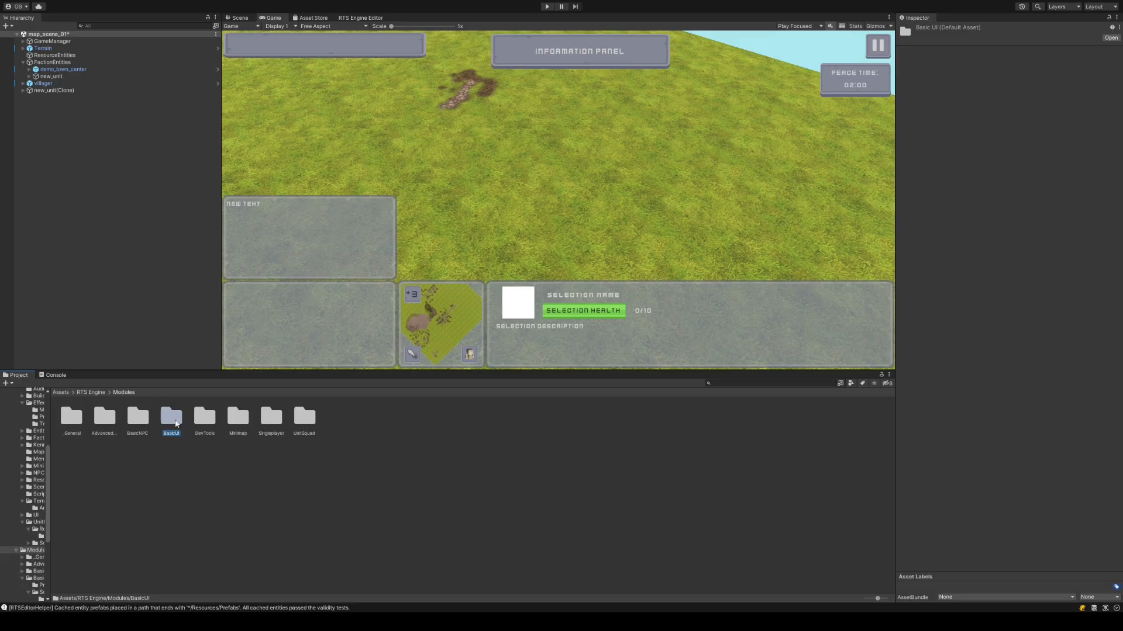
{"action": "left_click", "coordinate": [199, 456]}
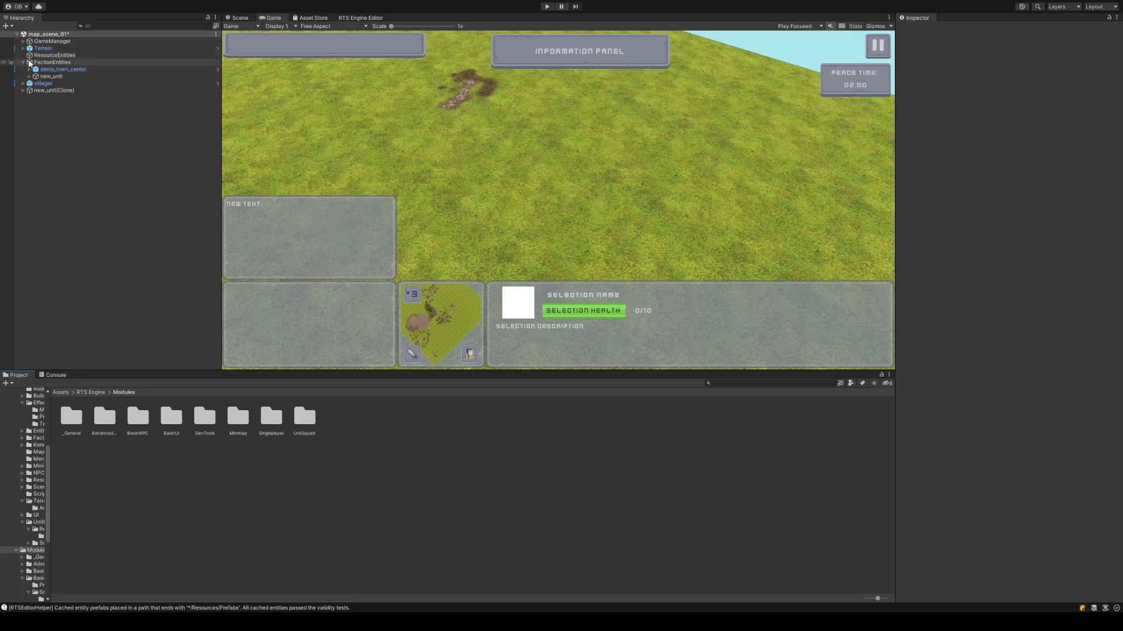
- Inspect BasicUI under GameManager's Modules, expanding its Single Selection Panel, Faction Entity Count and Pending Task Panel UI handlers
{"action": "left_click", "coordinate": [23, 41]}
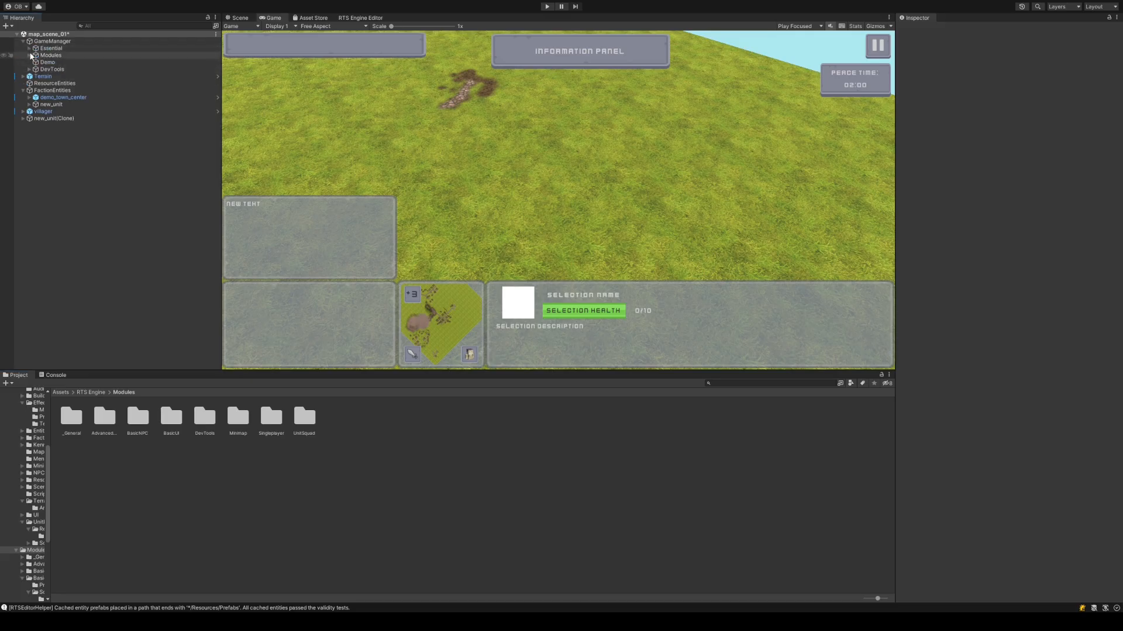
{"action": "left_click", "coordinate": [30, 55]}
{"action": "left_click", "coordinate": [106, 78]}
{"action": "left_click", "coordinate": [36, 77]}
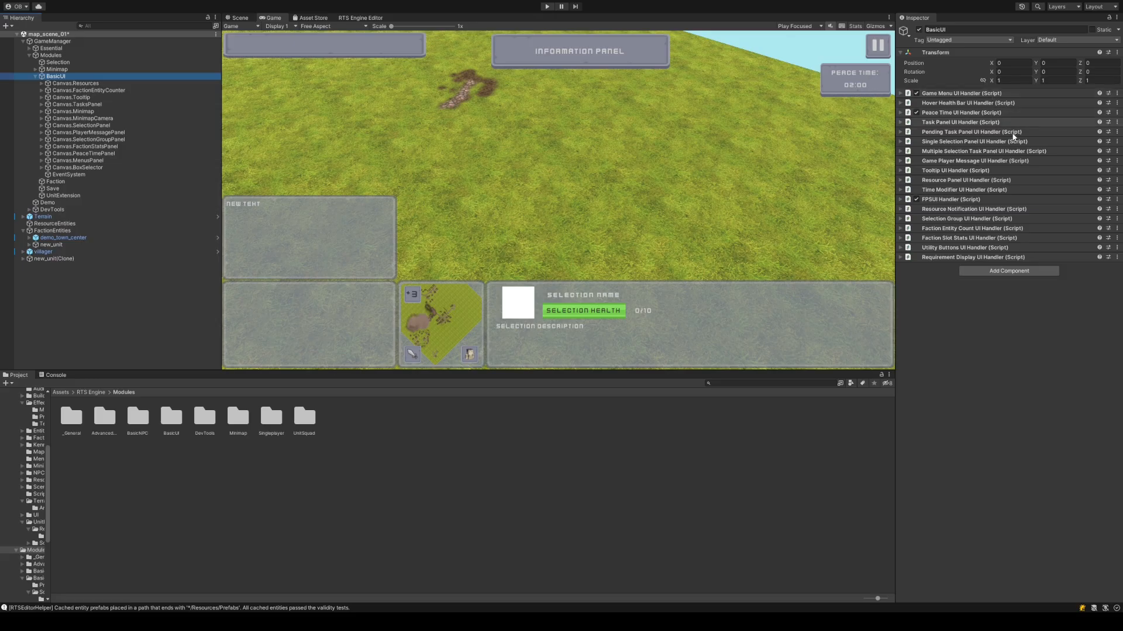
{"action": "left_click", "coordinate": [998, 142]}
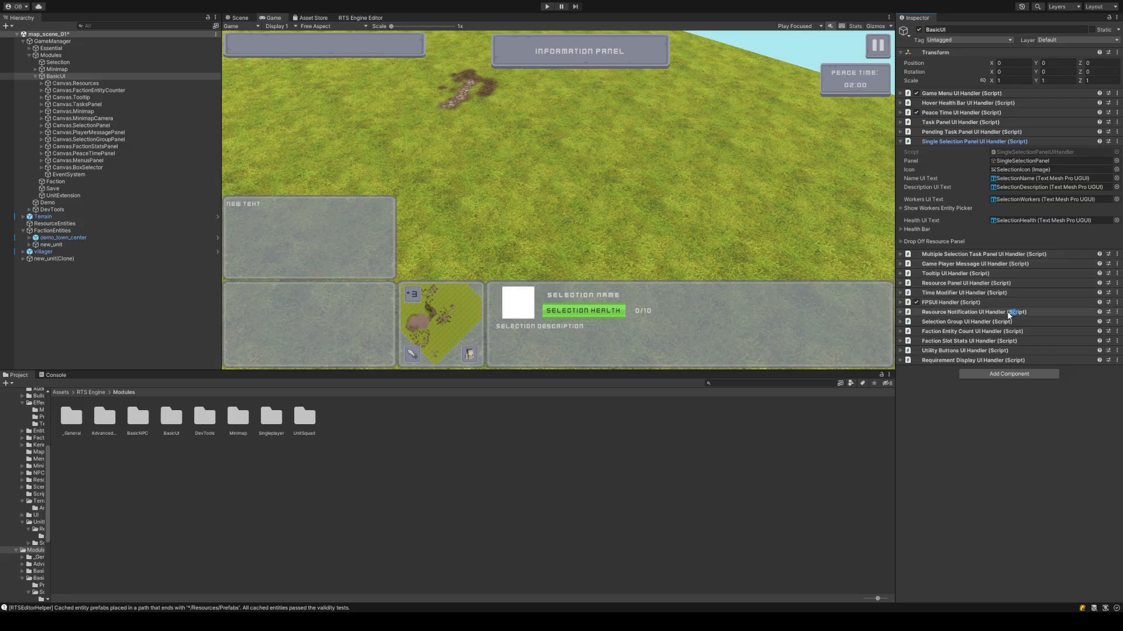
{"action": "left_click", "coordinate": [998, 331]}
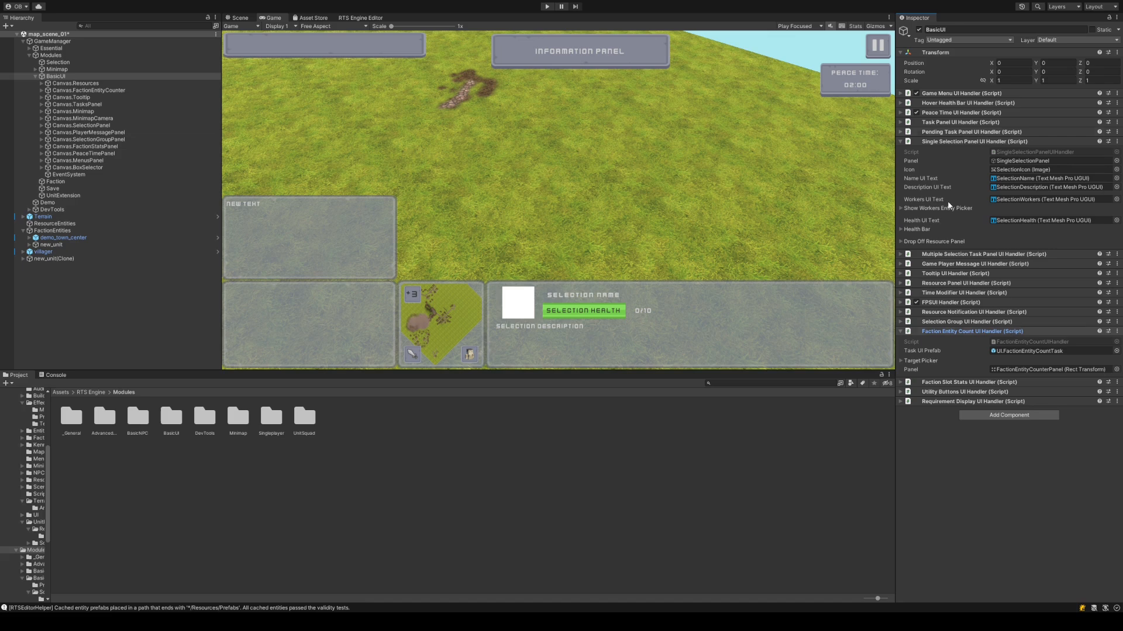
{"action": "left_click", "coordinate": [984, 132]}
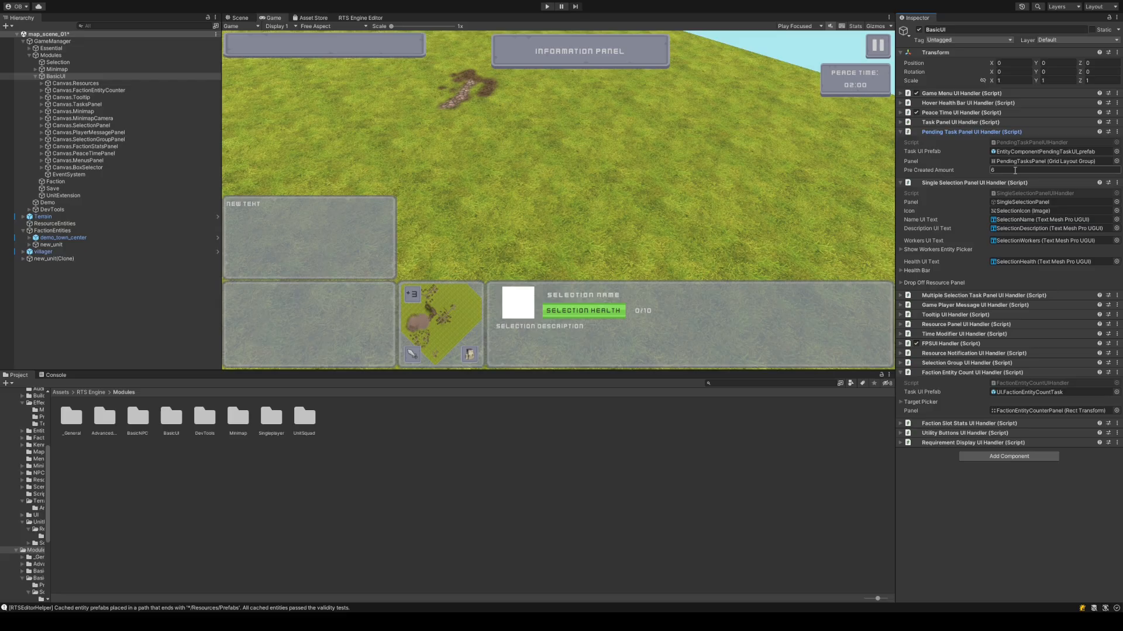
- Return to the Worker unit in the RTS Engine Editor, assign it the villager icon, and finalize its creation
{"action": "left_click", "coordinate": [354, 18]}
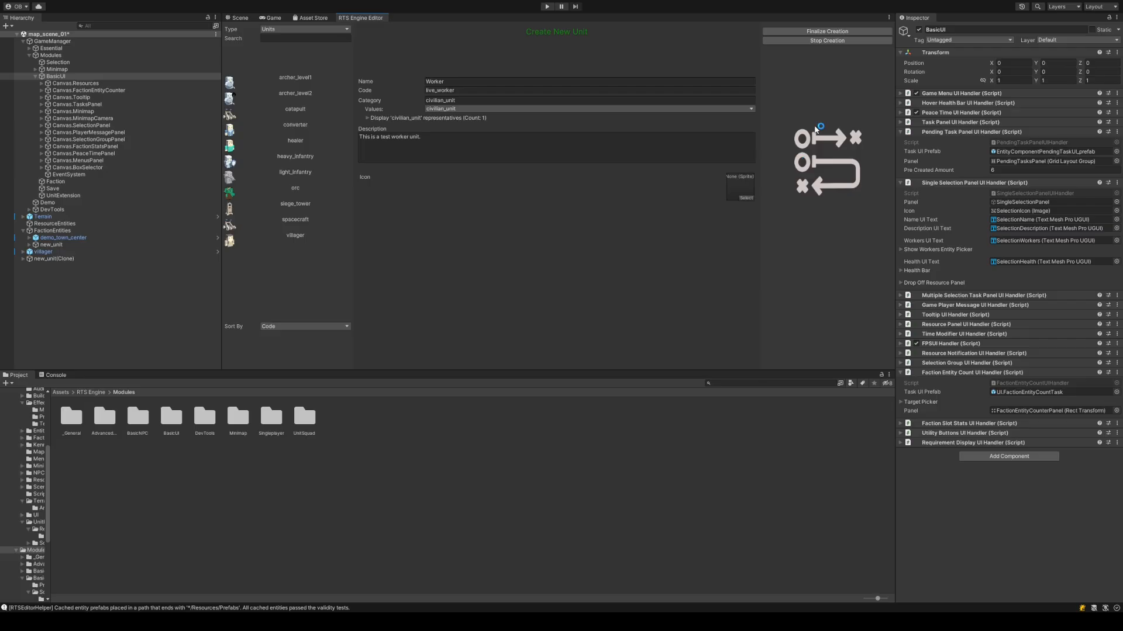
{"action": "left_click", "coordinate": [24, 35]}
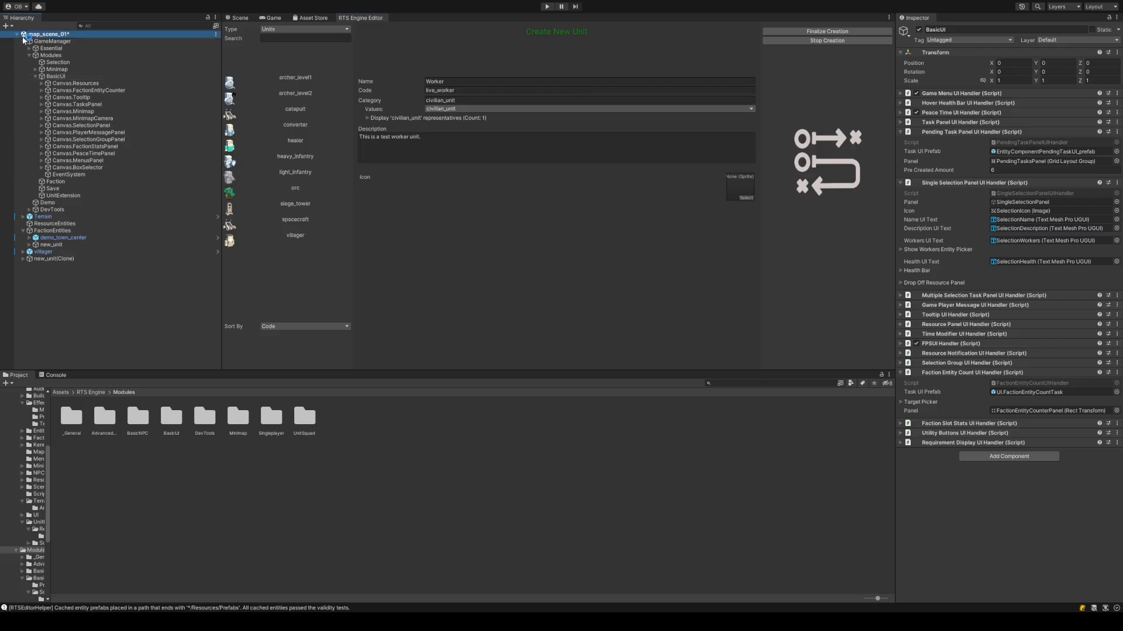
{"action": "left_click", "coordinate": [22, 41]}
{"action": "left_click", "coordinate": [477, 165]}
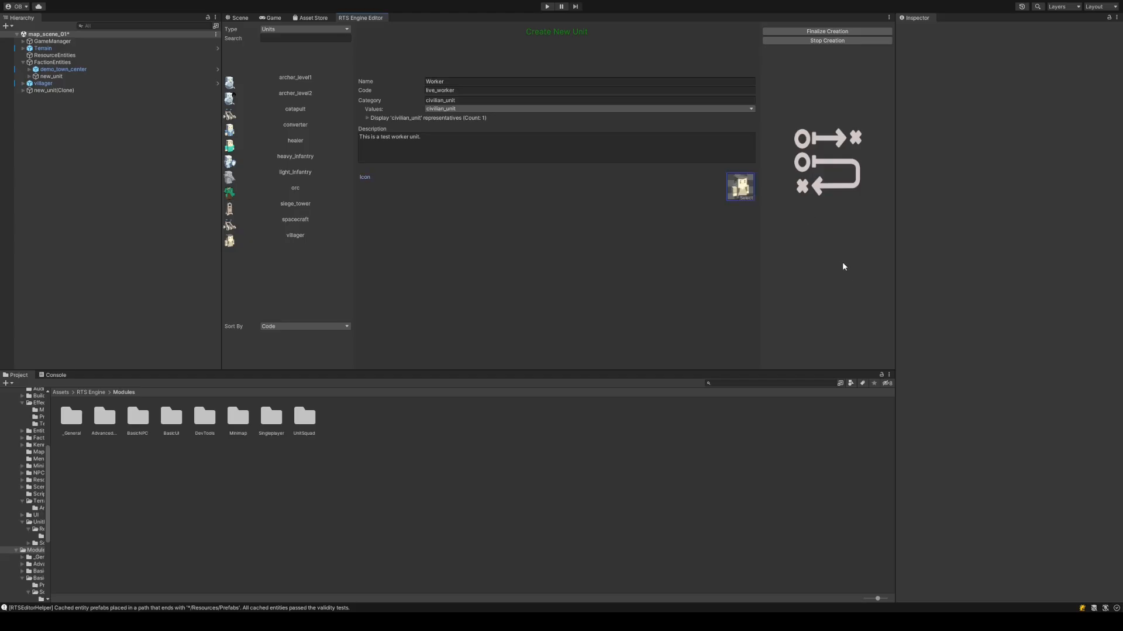
{"action": "left_click", "coordinate": [837, 31]}
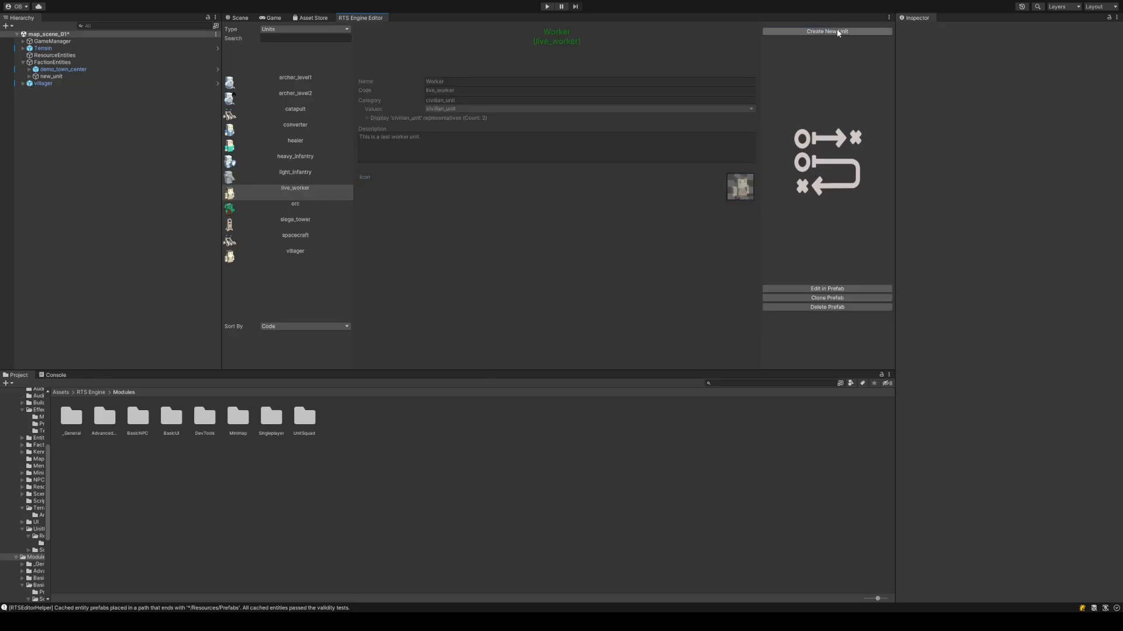
- Browse to Assets/Resources/Prefabs and select the live_worker prefab to view its components
{"action": "left_click", "coordinate": [271, 18]}
{"action": "left_click", "coordinate": [61, 392]}
{"action": "double_click", "coordinate": [106, 417]}
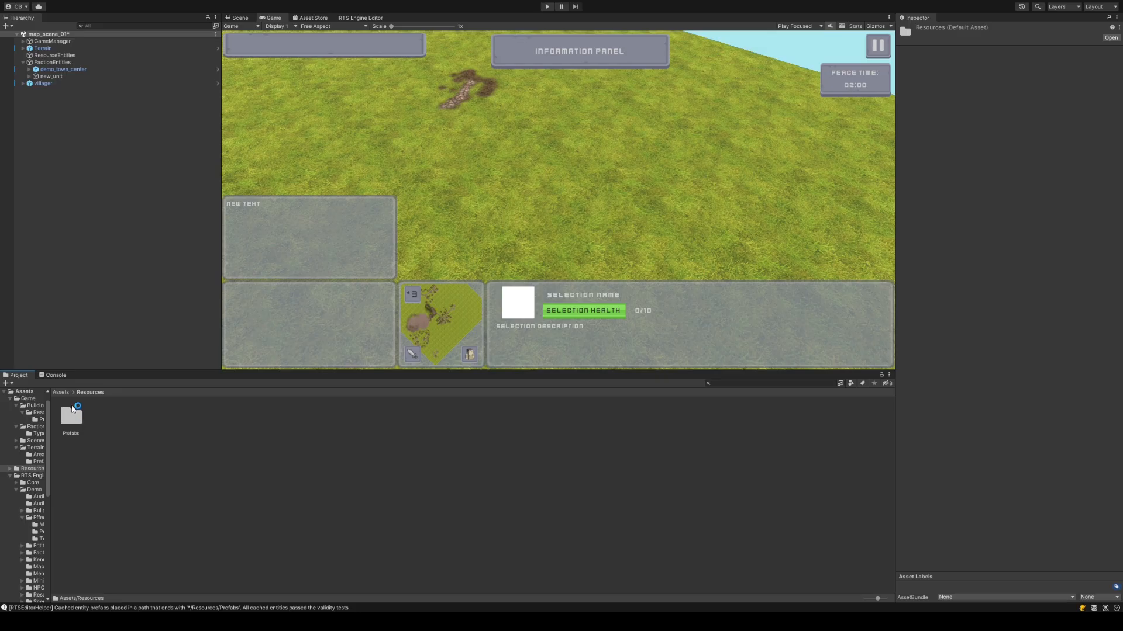
{"action": "double_click", "coordinate": [71, 416]}
{"action": "left_click", "coordinate": [71, 420]}
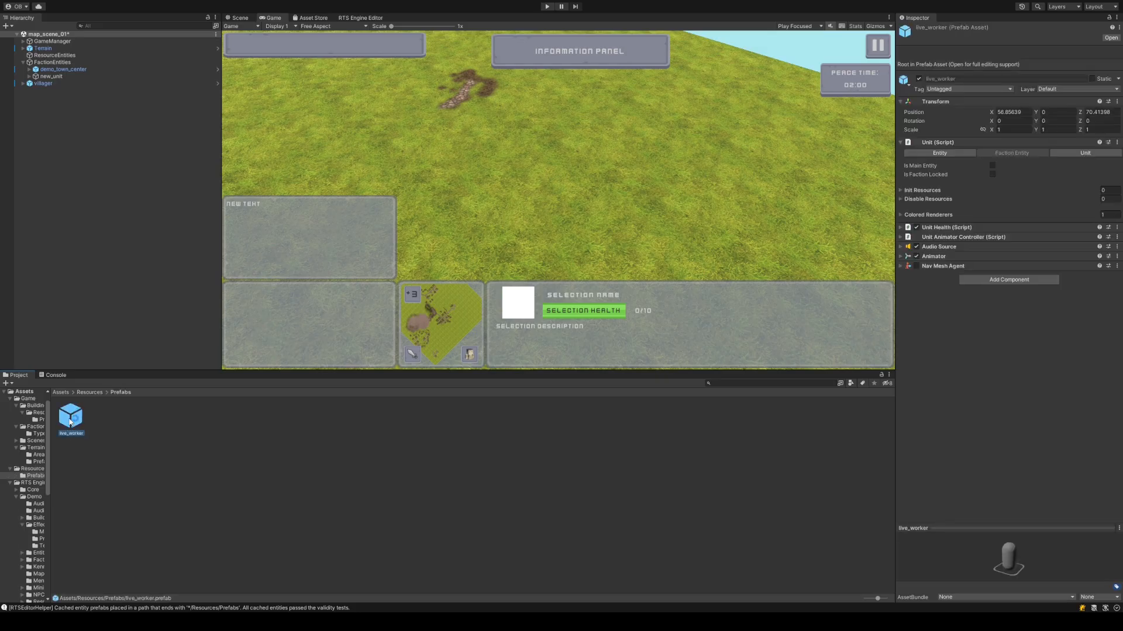
- Open the live_worker prefab for editing and view its default capsule model in the scene
{"action": "double_click", "coordinate": [70, 418]}
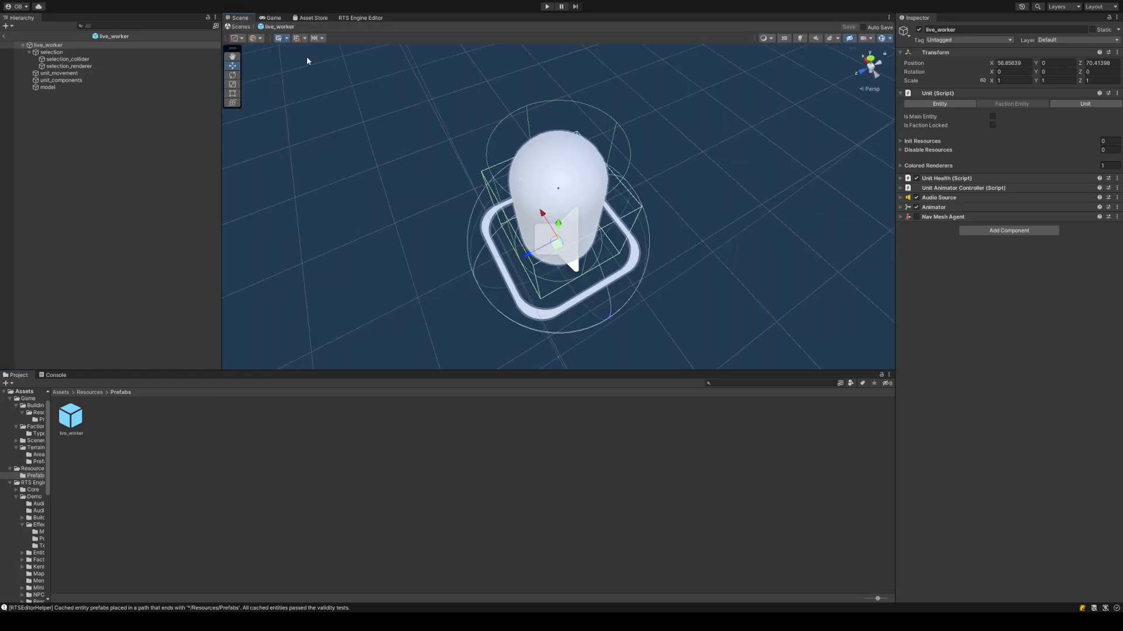
{"action": "scroll", "coordinate": [625, 274], "scroll_direction": "down", "scroll_amount": 5}
{"action": "right_click_drag", "start_coordinate": [648, 275], "coordinate": [581, 214]}
{"action": "key", "text": "f"}
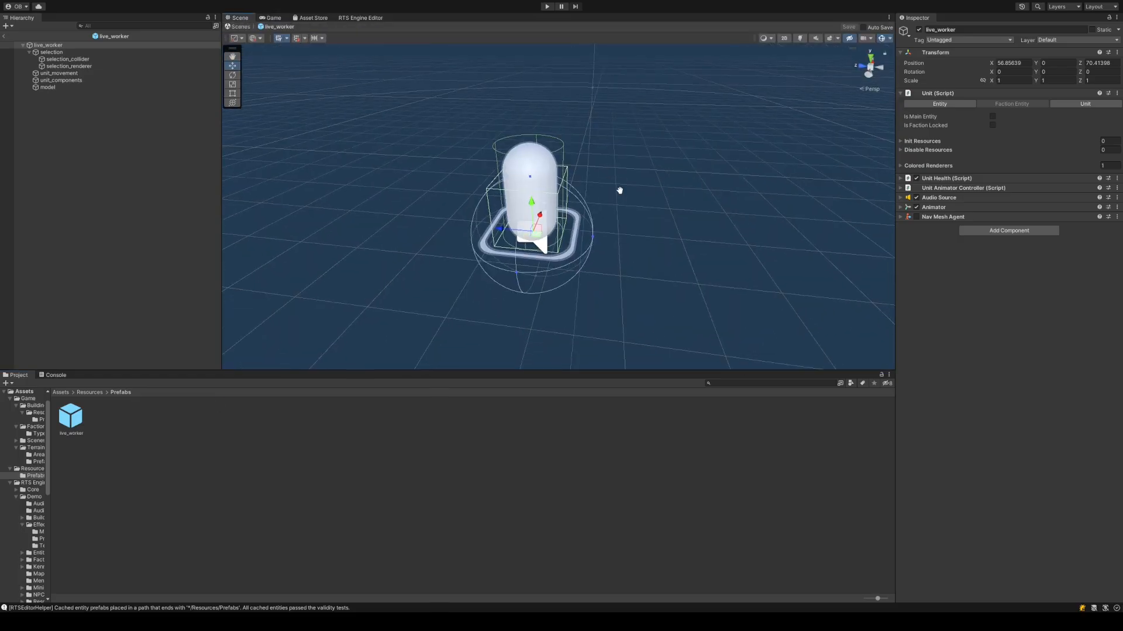
{"action": "left_click", "coordinate": [240, 435]}
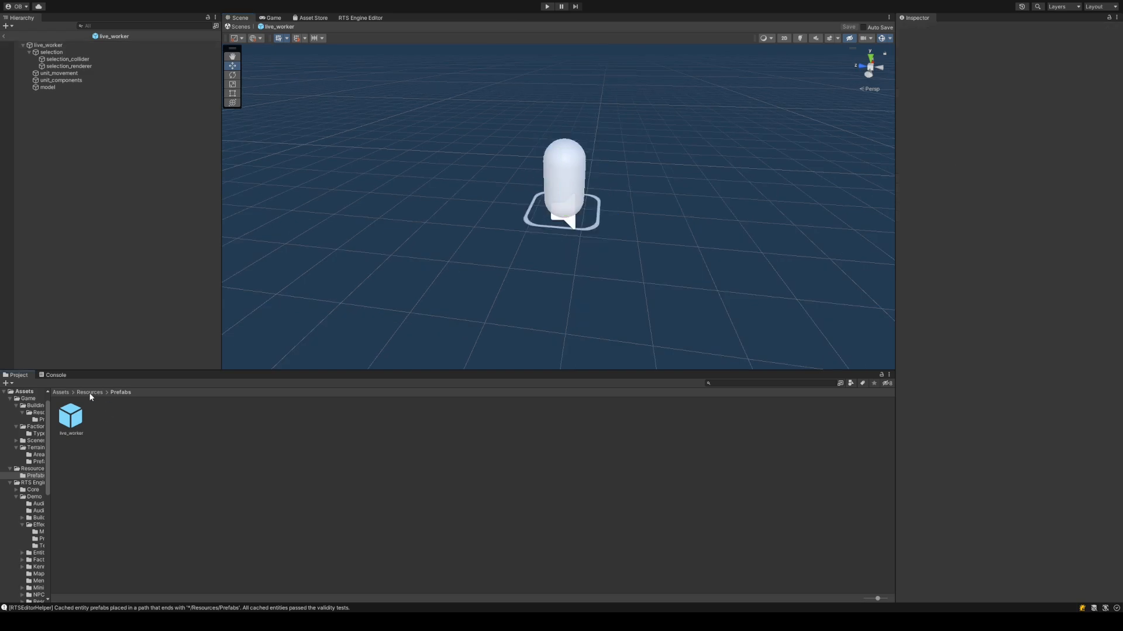
- Create a folder named UnitExtension inside Assets/Game
{"action": "left_click", "coordinate": [62, 392]}
{"action": "scroll", "coordinate": [44, 447], "scroll_direction": "up", "scroll_amount": 1}
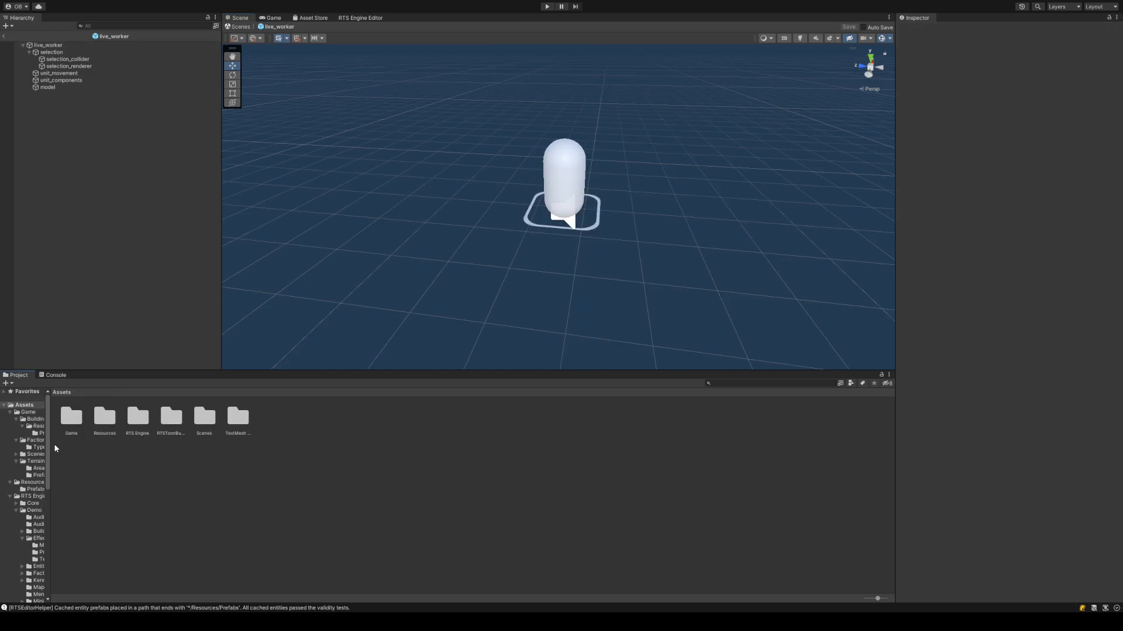
{"action": "left_click_drag", "start_coordinate": [50, 445], "coordinate": [118, 433]}
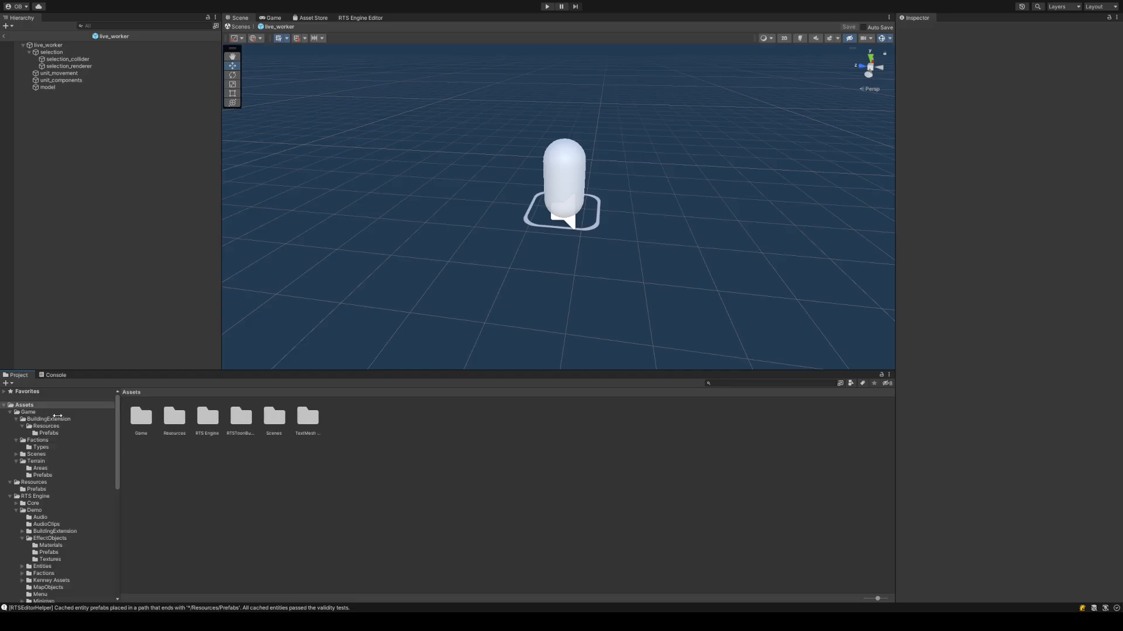
{"action": "left_click", "coordinate": [29, 412]}
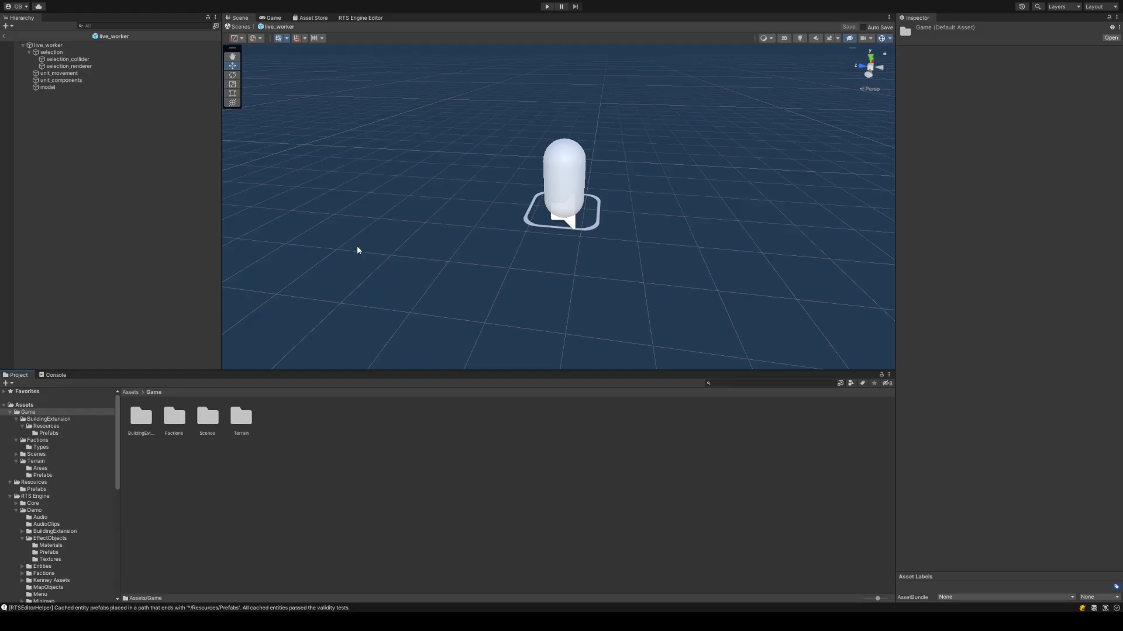
{"action": "left_click", "coordinate": [444, 154]}
{"action": "type", "text": "U"}
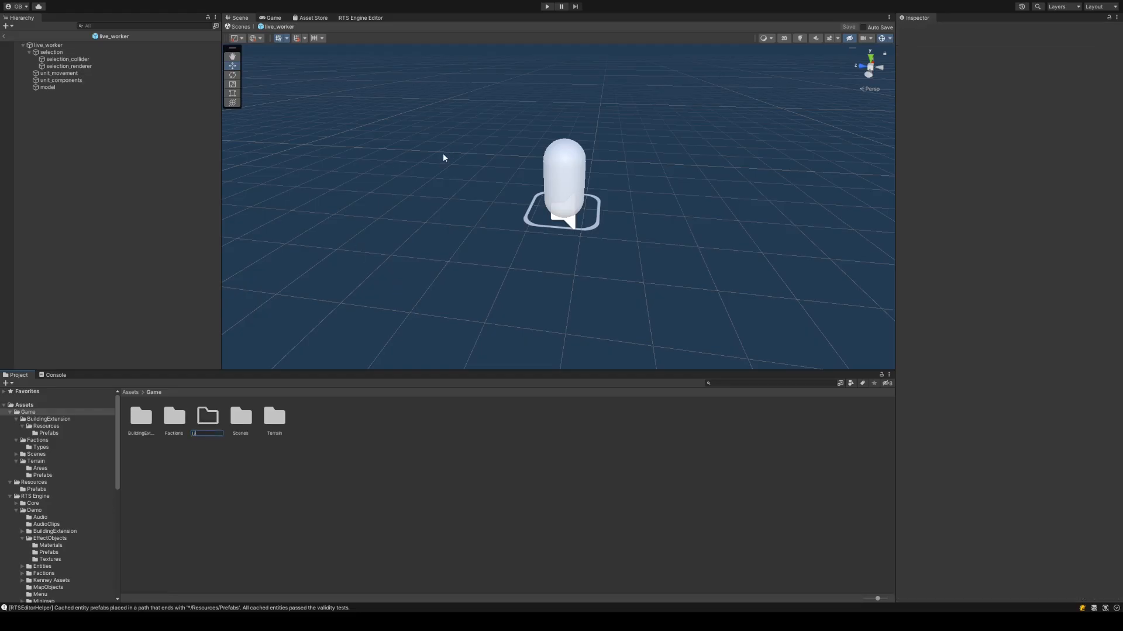
{"action": "type", "text": "nitExtension"}
{"action": "key", "text": "Return"}
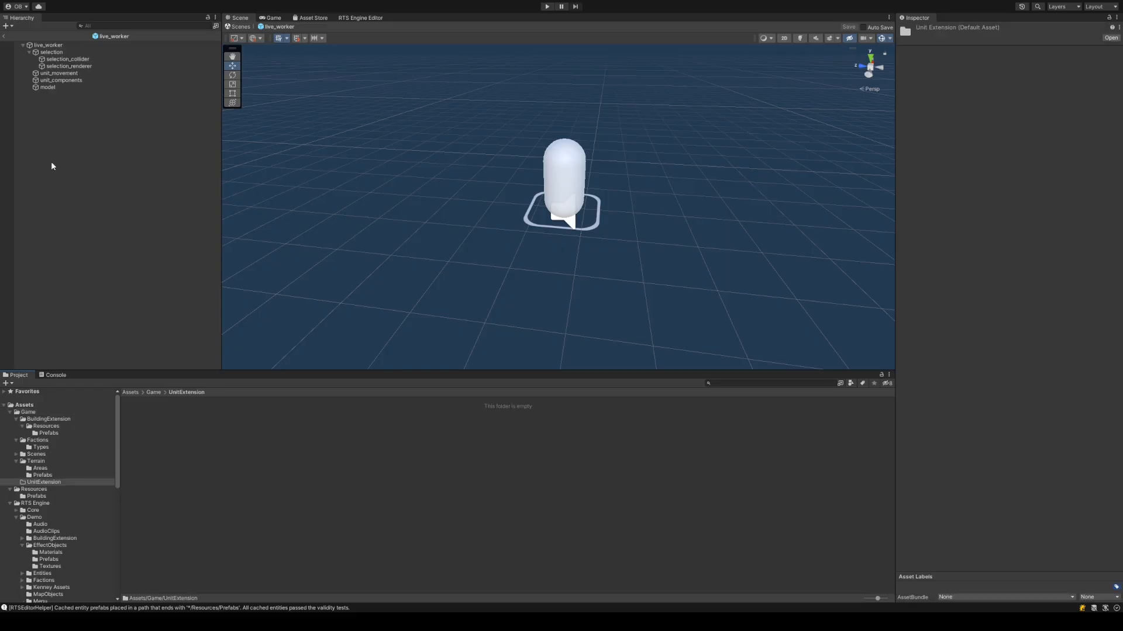
- Move the Resources folder from Assets into Game/UnitExtension and show the UnitExtension folder's contents
{"action": "left_click", "coordinate": [35, 405]}
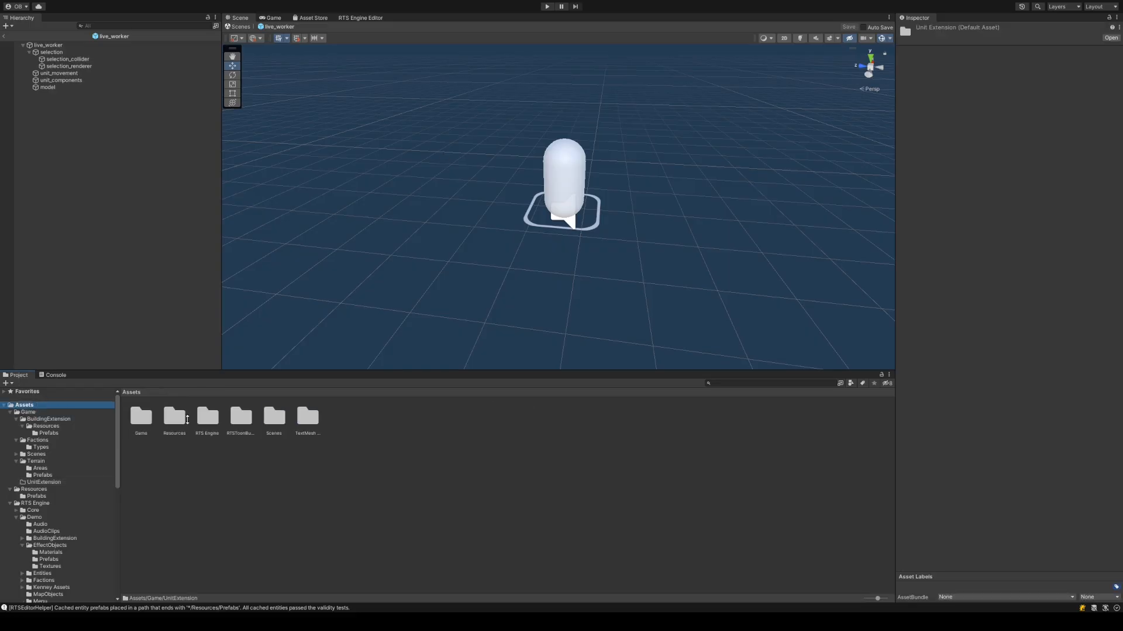
{"action": "left_click_drag", "start_coordinate": [175, 418], "coordinate": [62, 484]}
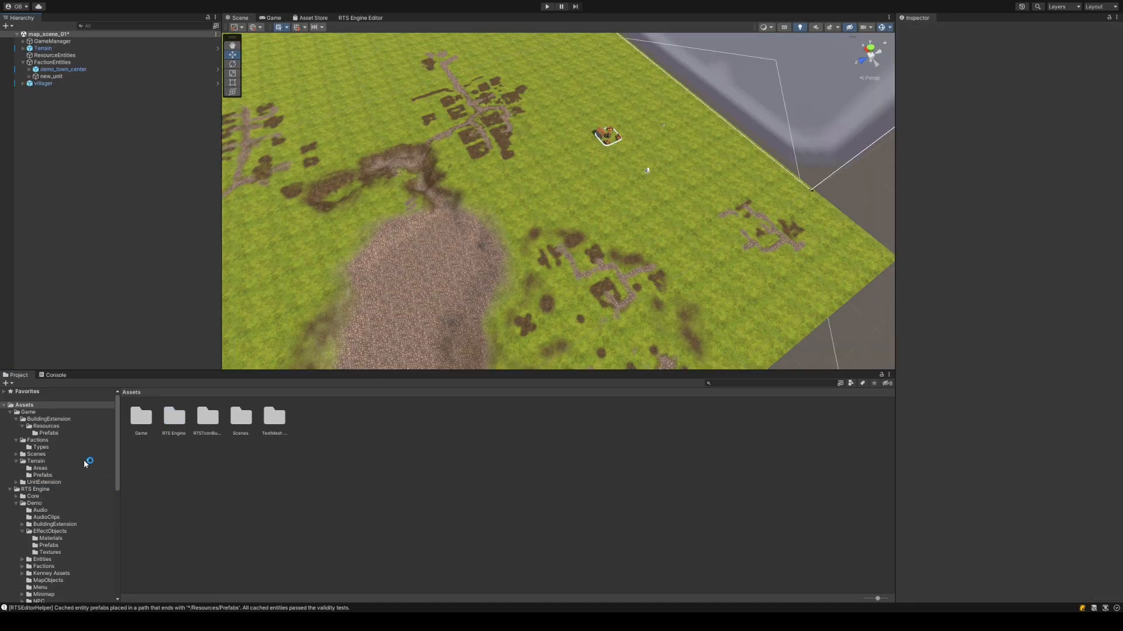
{"action": "left_click", "coordinate": [54, 476]}
{"action": "left_click", "coordinate": [54, 482]}
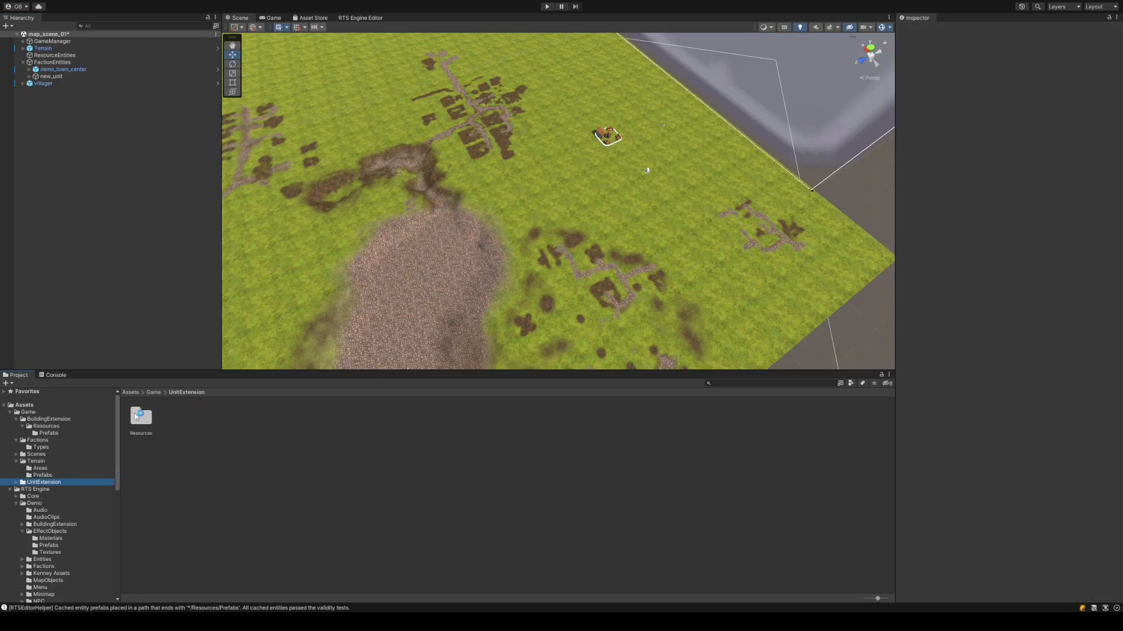
- Reopen the live_worker prefab from UnitExtension/Resources/Prefabs
{"action": "double_click", "coordinate": [135, 416]}
{"action": "double_click", "coordinate": [141, 420]}
{"action": "double_click", "coordinate": [151, 417]}
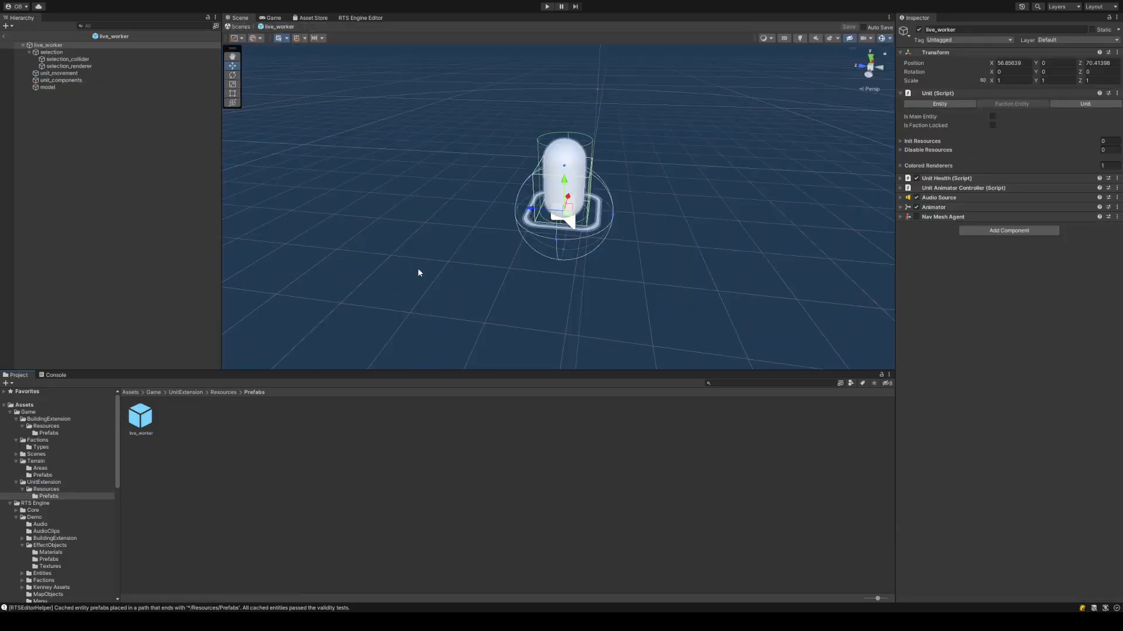
{"action": "scroll", "coordinate": [519, 206], "scroll_direction": "down", "scroll_amount": 3}
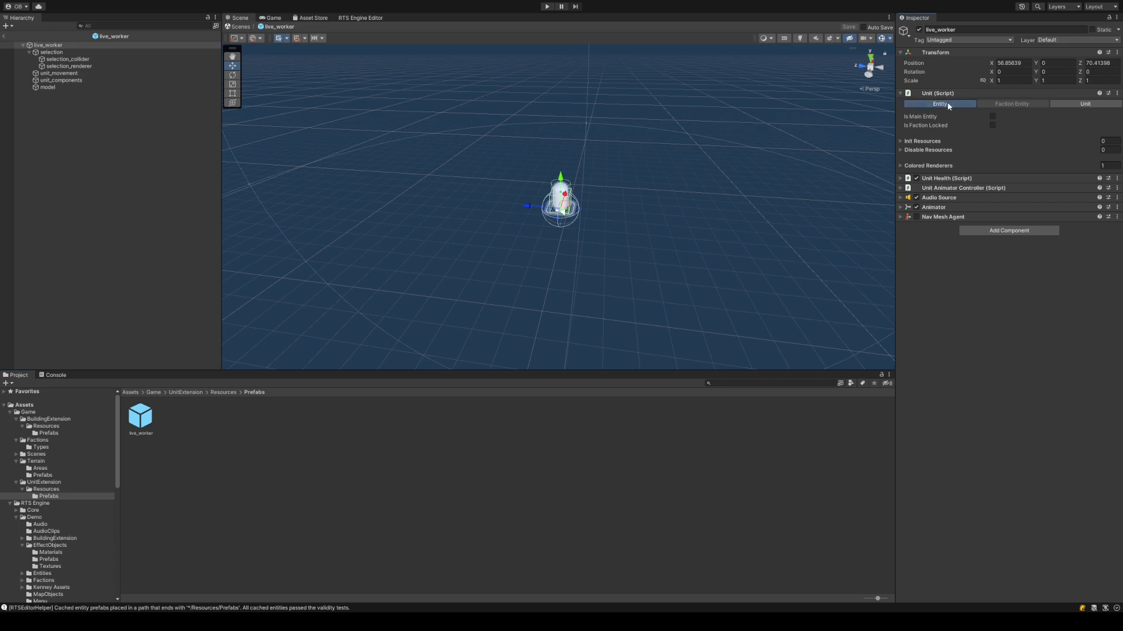
- Examine the Unit script's Entity settings and the capsule object referenced in its Model field
{"action": "left_click", "coordinate": [1011, 104]}
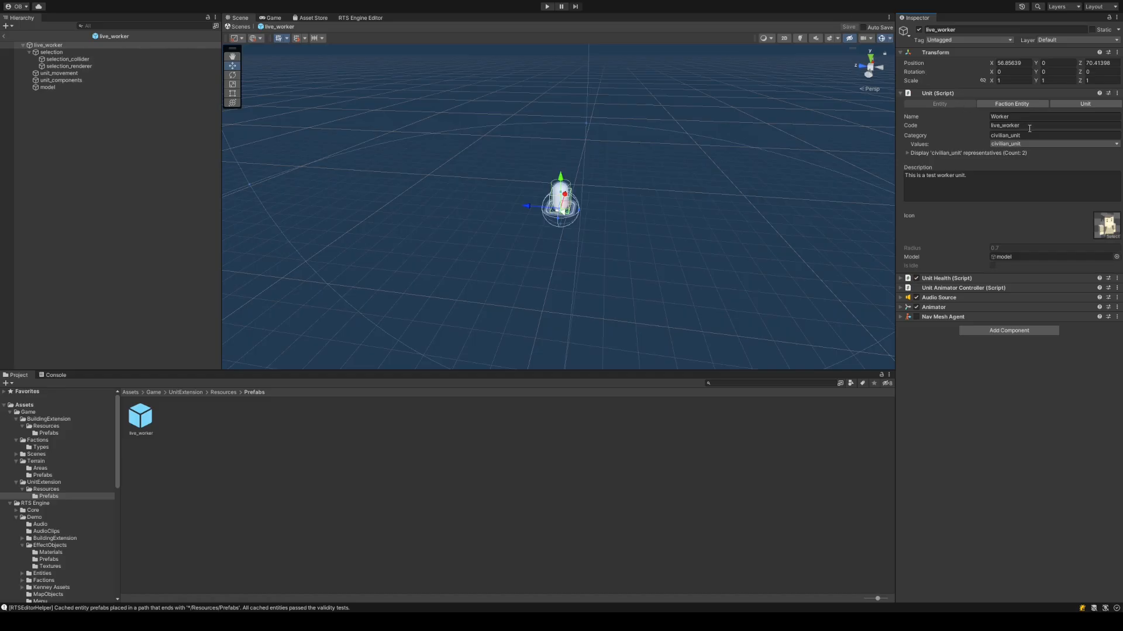
{"action": "left_click", "coordinate": [1009, 116]}
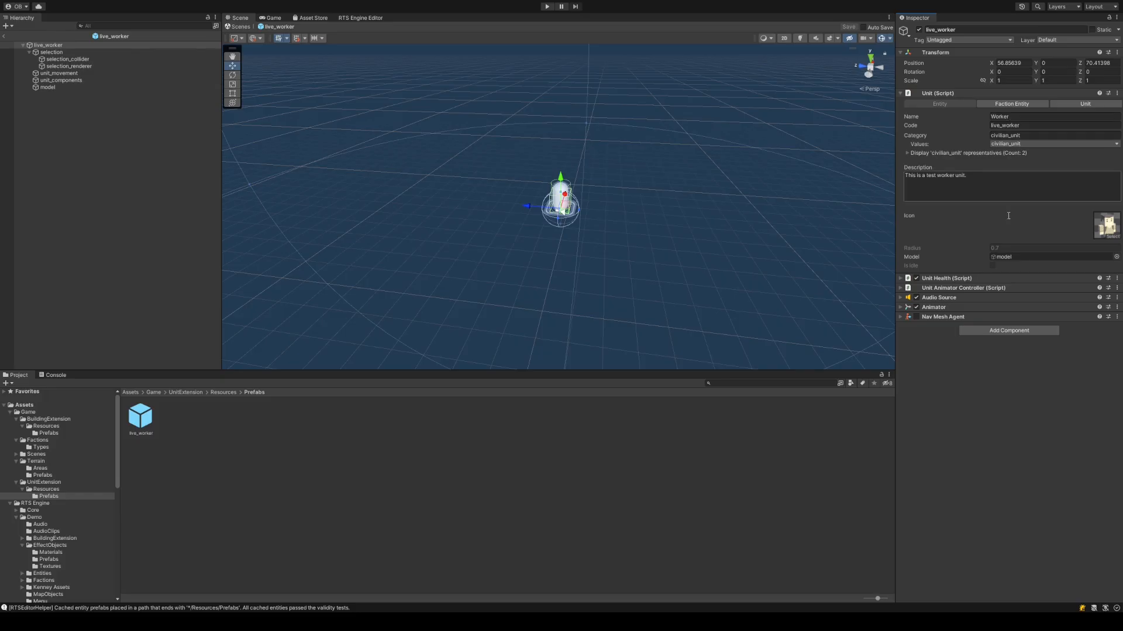
{"action": "left_click", "coordinate": [1022, 257]}
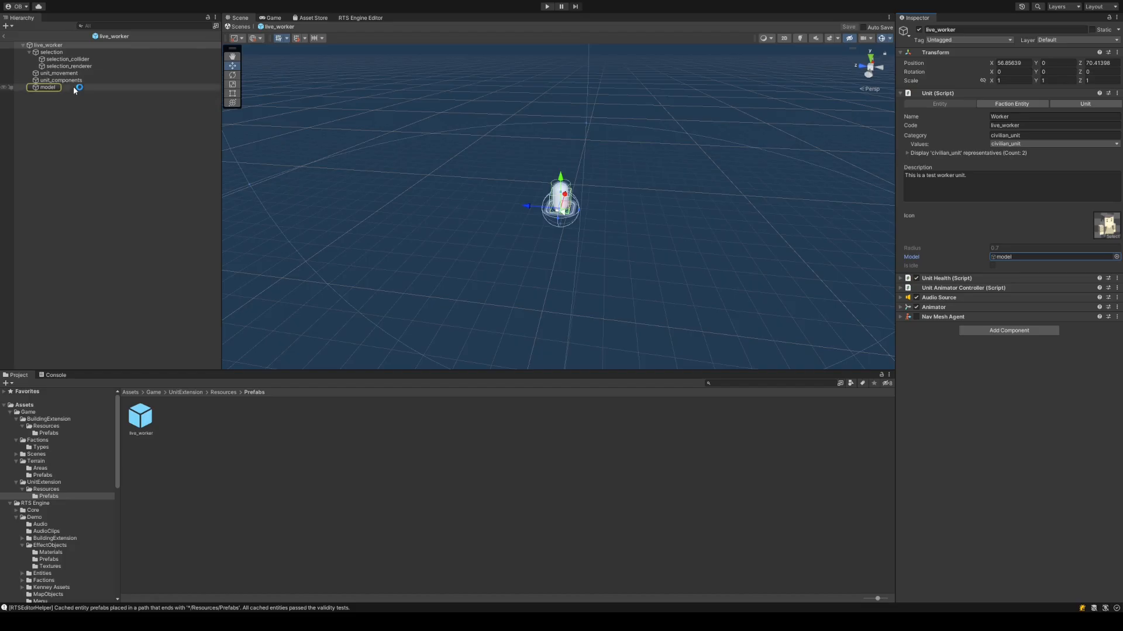
{"action": "double_click", "coordinate": [48, 87]}
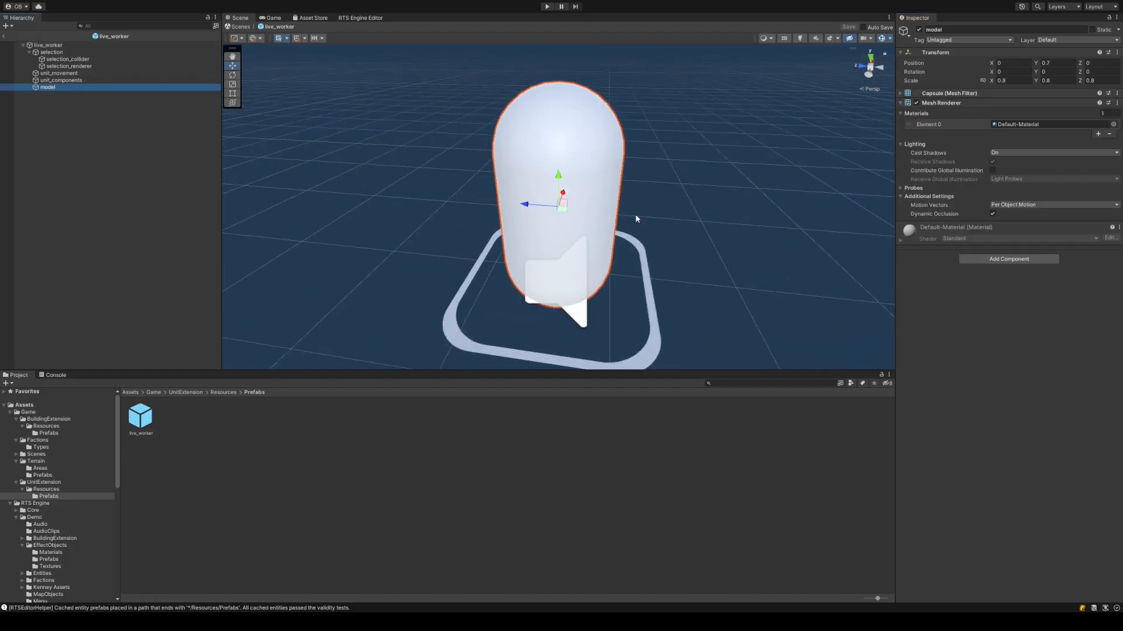
{"action": "scroll", "coordinate": [643, 214], "scroll_direction": "down", "scroll_amount": 1}
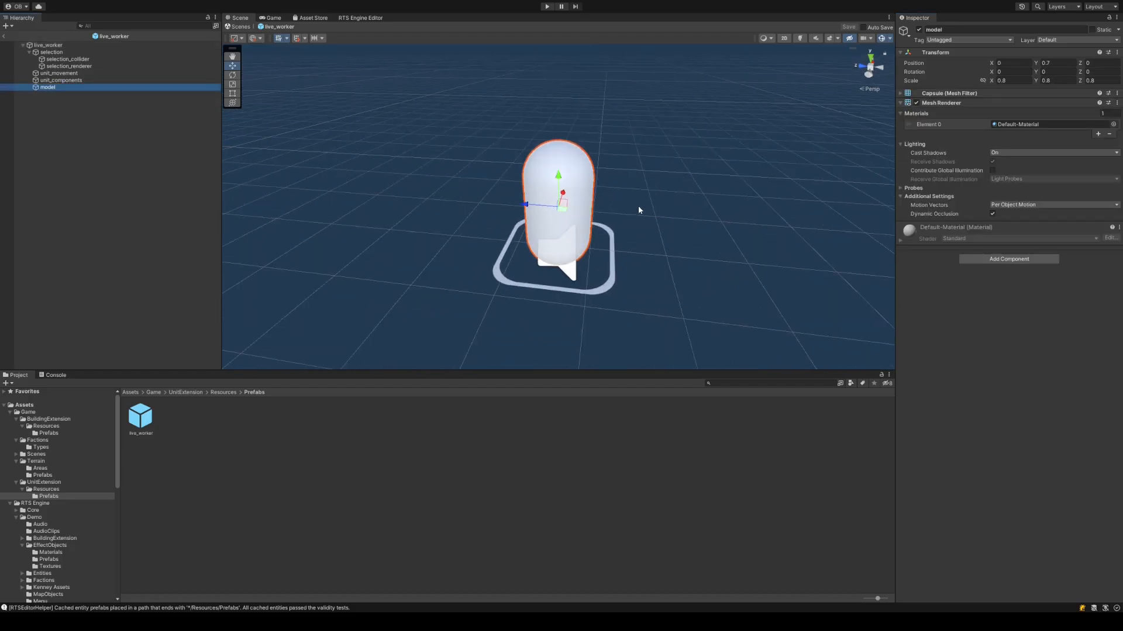
- Add the Character_Worker model from RTSToonBuildings/Models to the live_worker prefab and place it above the model object in the hierarchy
{"action": "left_click", "coordinate": [134, 393]}
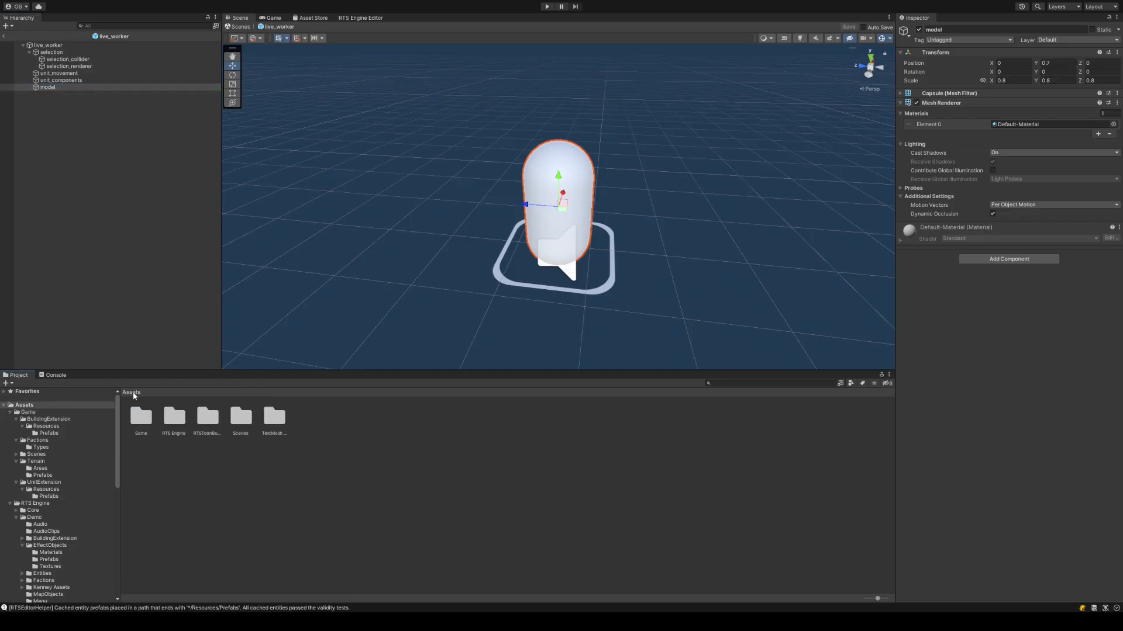
{"action": "double_click", "coordinate": [210, 432]}
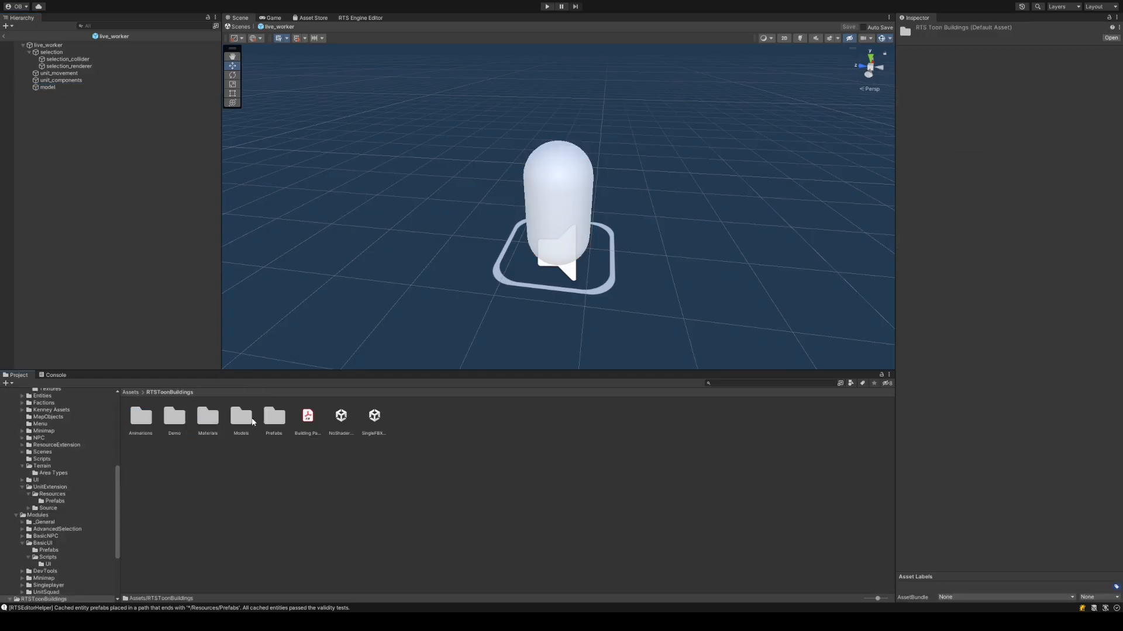
{"action": "double_click", "coordinate": [241, 416]}
{"action": "left_click", "coordinate": [312, 418]}
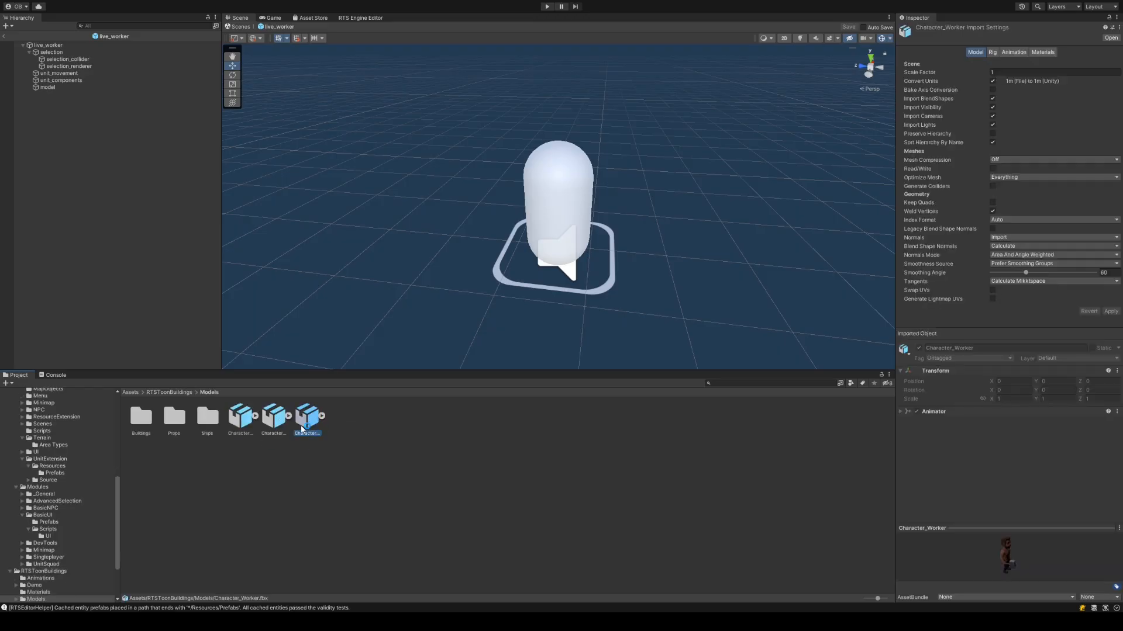
{"action": "left_click_drag", "start_coordinate": [307, 421], "coordinate": [101, 141]}
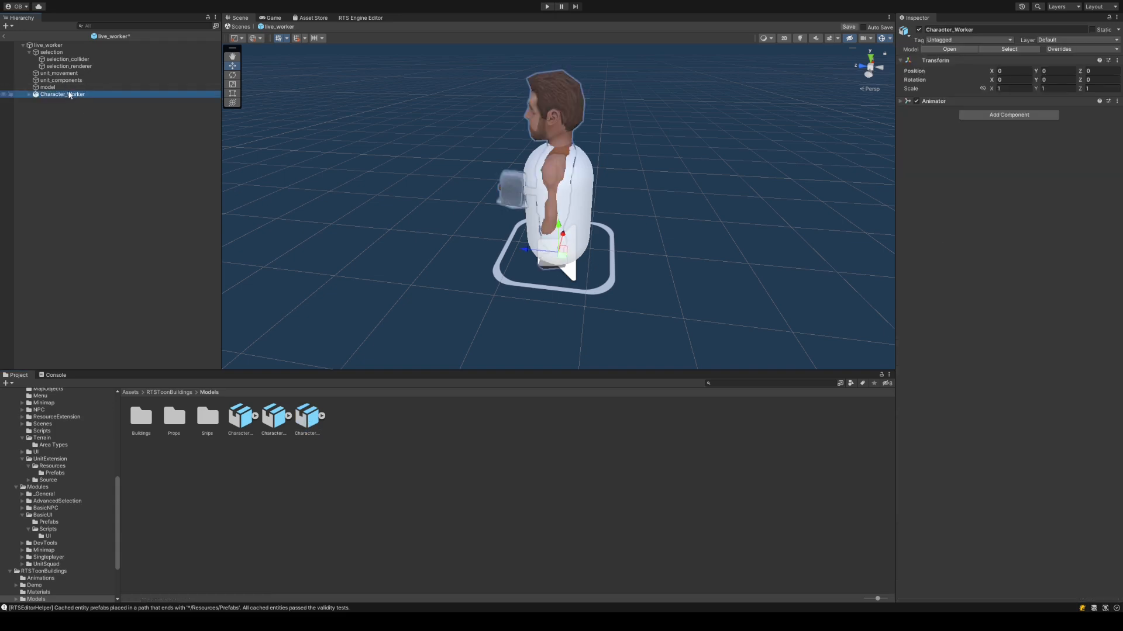
{"action": "left_click_drag", "start_coordinate": [69, 96], "coordinate": [70, 85]}
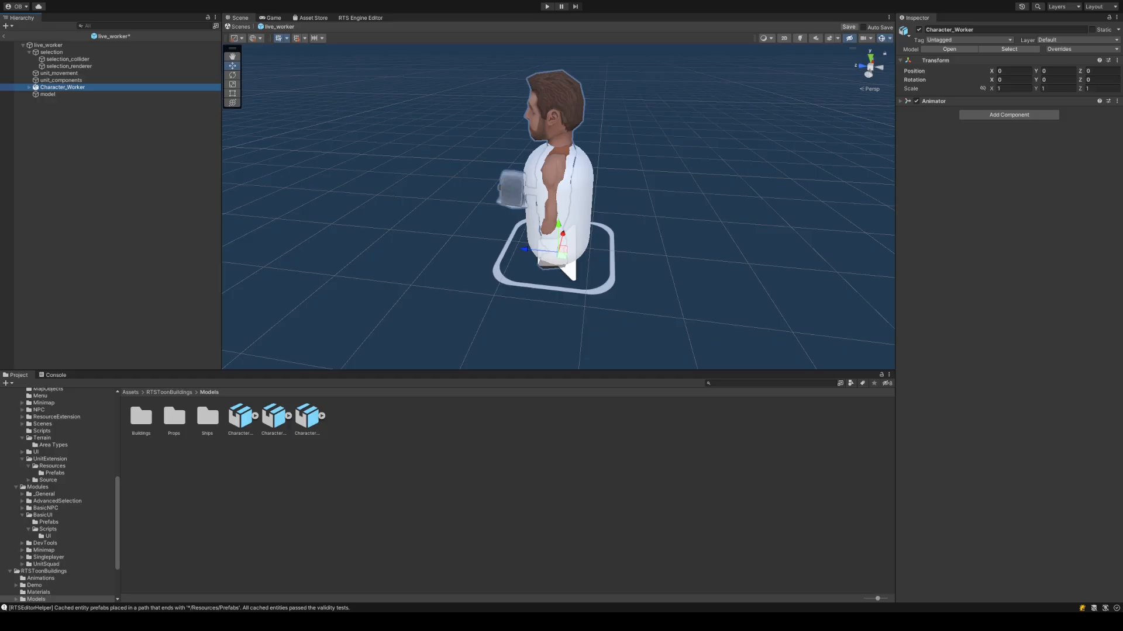
- Delete the placeholder capsule object named model from the live_worker prefab
{"action": "double_click", "coordinate": [92, 95]}
{"action": "scroll", "coordinate": [560, 172], "scroll_direction": "down", "scroll_amount": 4}
{"action": "right_click_drag", "start_coordinate": [503, 192], "coordinate": [519, 215]}
{"action": "middle_click_drag", "start_coordinate": [519, 215], "coordinate": [655, 175]}
{"action": "scroll", "coordinate": [654, 171], "scroll_direction": "down", "scroll_amount": 1}
{"action": "left_click", "coordinate": [90, 92]}
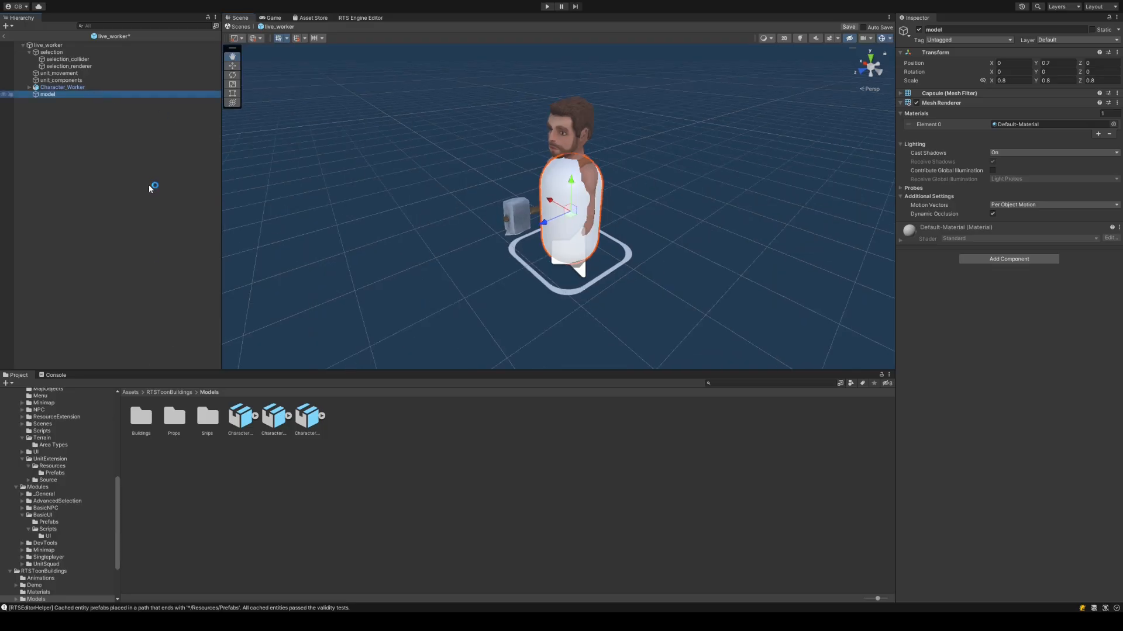
{"action": "key", "text": "Delete"}
- Assign Character_Worker as the Model in live_worker's Unit script and save the prefab
{"action": "left_click", "coordinate": [48, 45]}
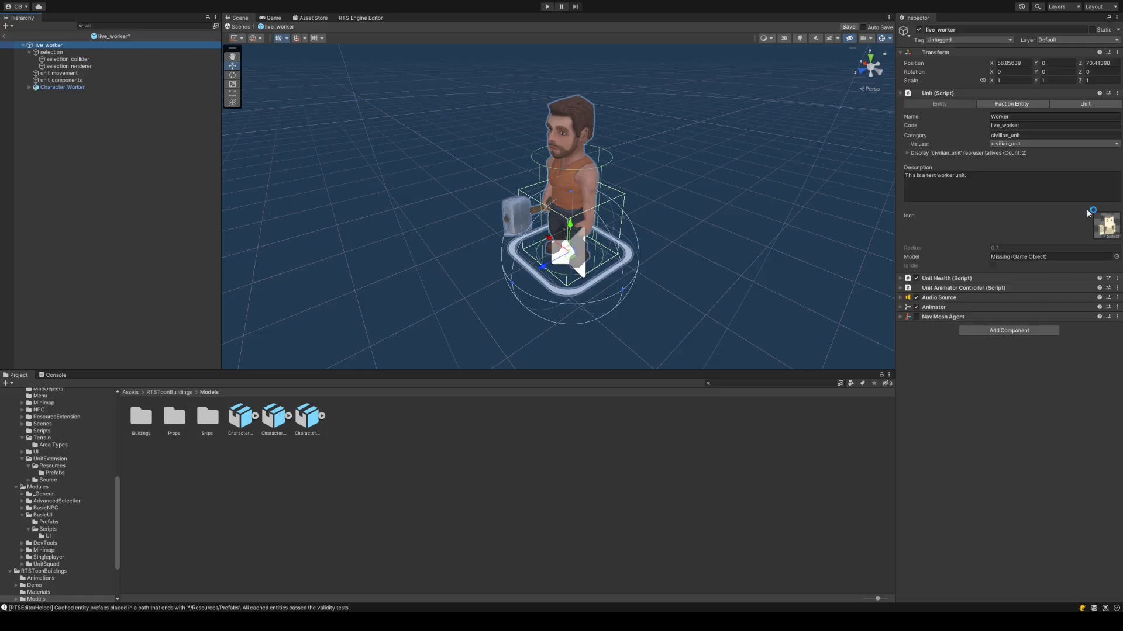
{"action": "left_click_drag", "start_coordinate": [63, 87], "coordinate": [1052, 262]}
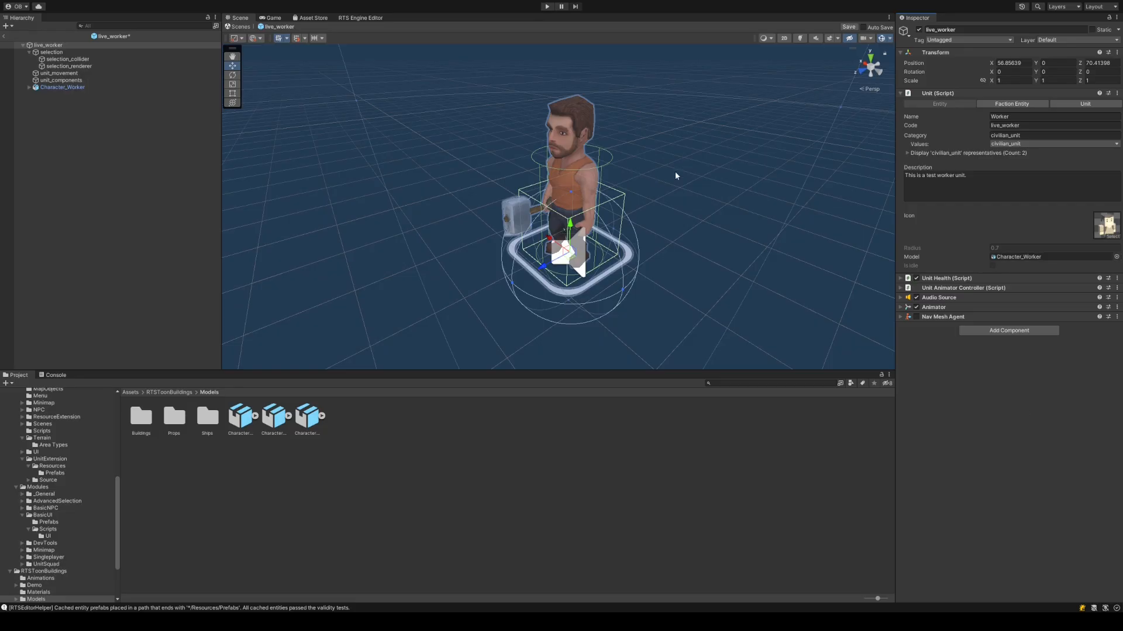
{"action": "key", "text": "ctrl+s"}
- Examine the Init Resources and Disable Resources lists in the Unit script's Faction Entity settings
{"action": "left_click", "coordinate": [1015, 104]}
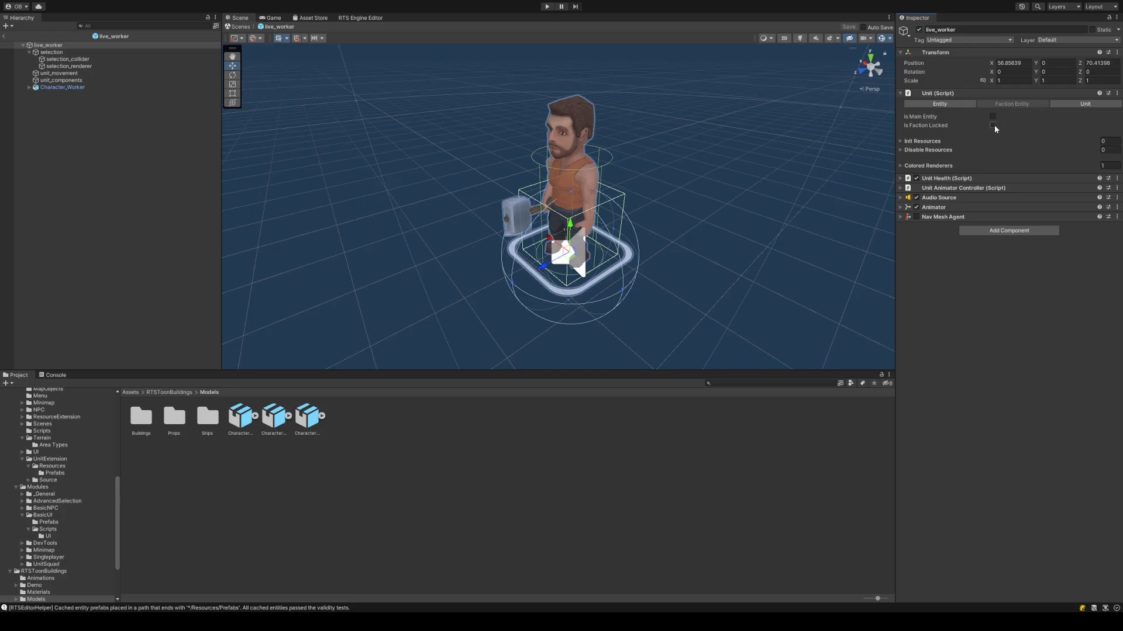
{"action": "left_click", "coordinate": [929, 142]}
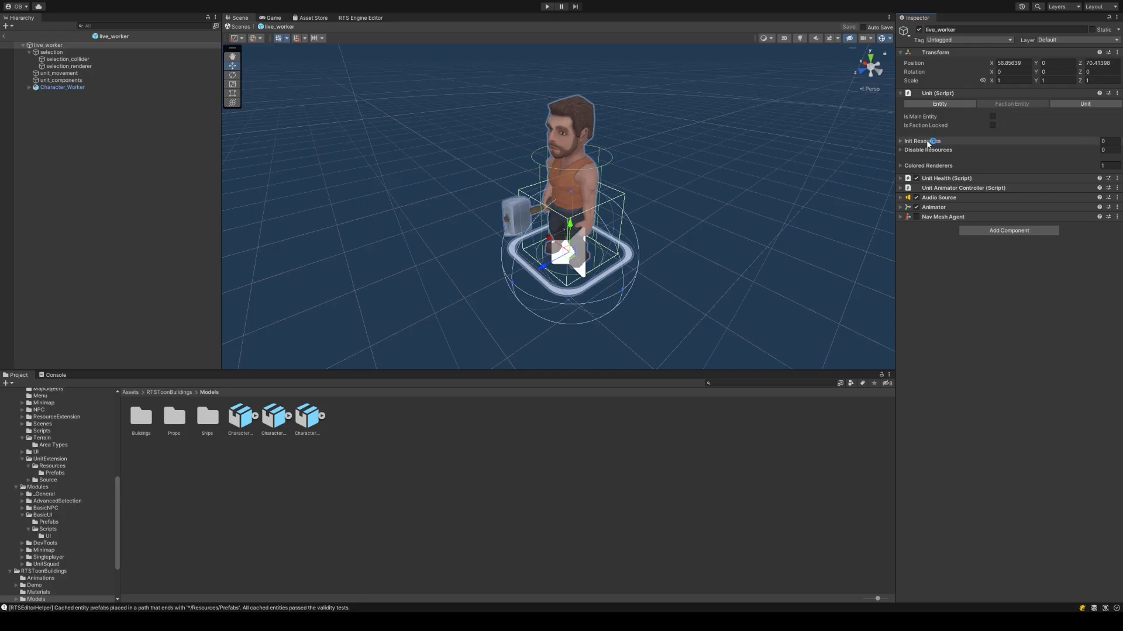
{"action": "left_click", "coordinate": [933, 172]}
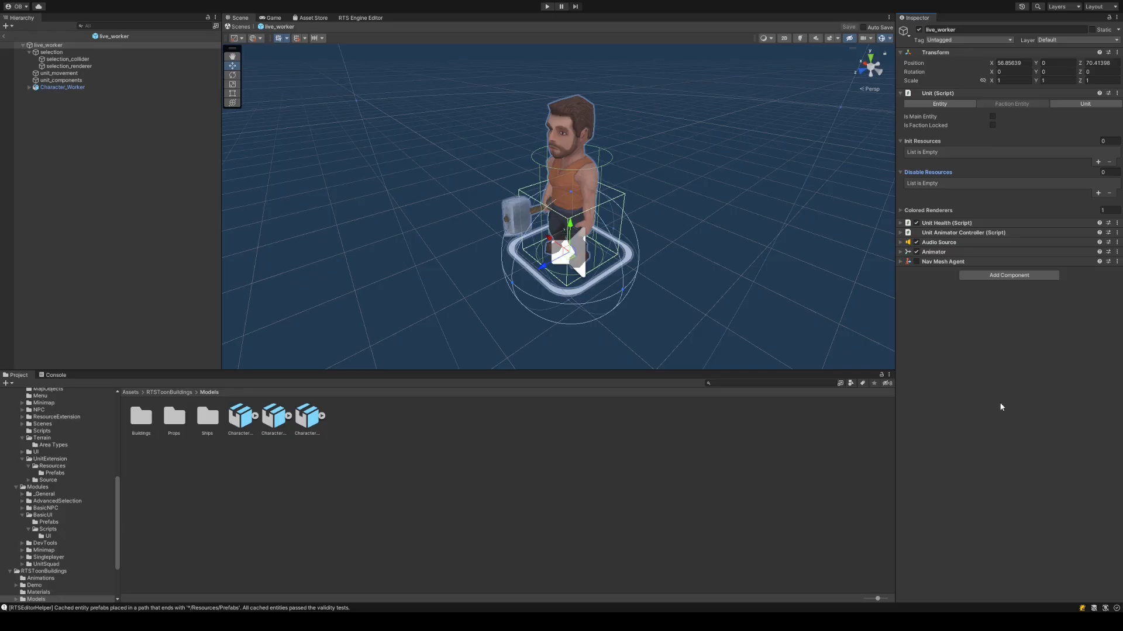
{"action": "left_click", "coordinate": [923, 172]}
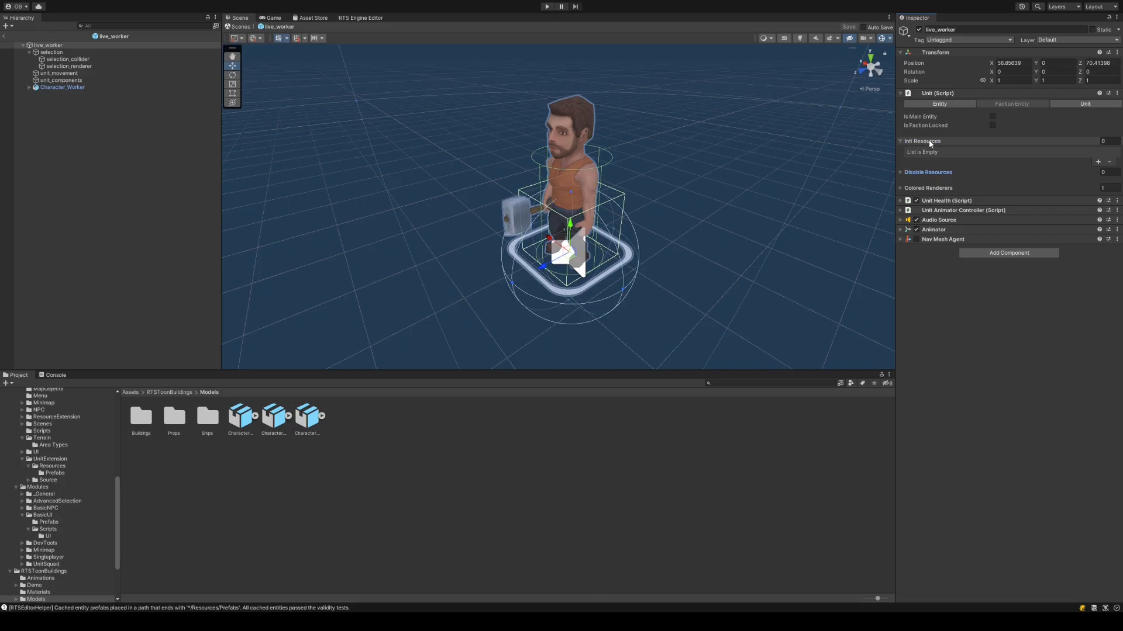
{"action": "left_click", "coordinate": [923, 141]}
- Try to assign Character_Worker as the first Colored Renderers entry, and inspect the materials of its WarriorWorker child's Skinned Mesh Renderer
{"action": "left_click", "coordinate": [945, 165]}
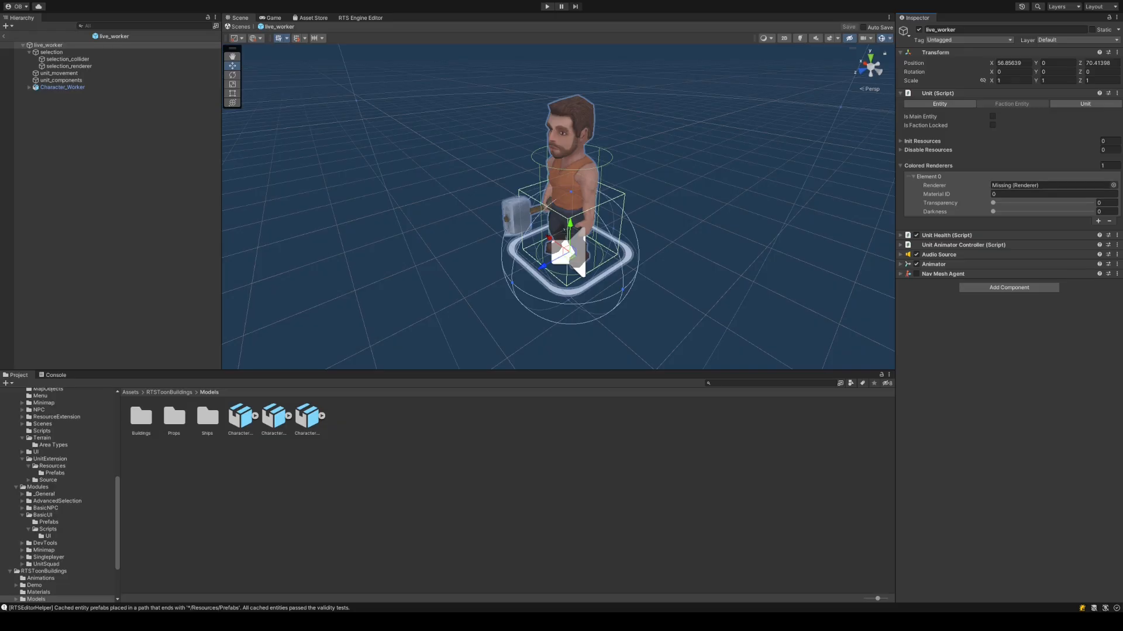
{"action": "left_click_drag", "start_coordinate": [96, 88], "coordinate": [1040, 185]}
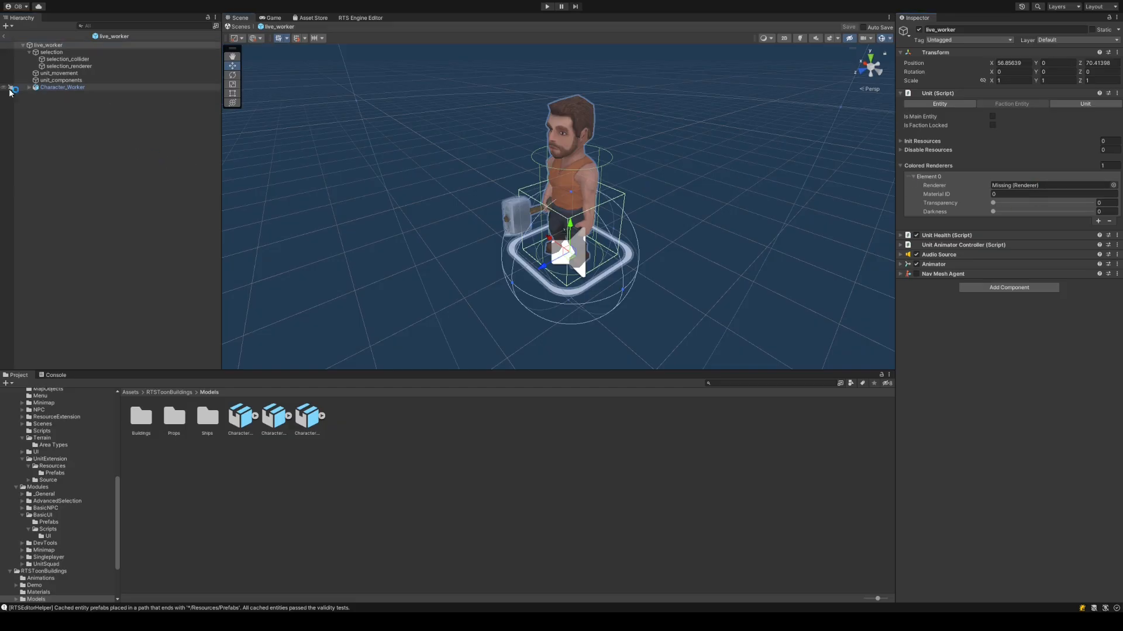
{"action": "left_click", "coordinate": [29, 88]}
{"action": "left_click", "coordinate": [50, 94]}
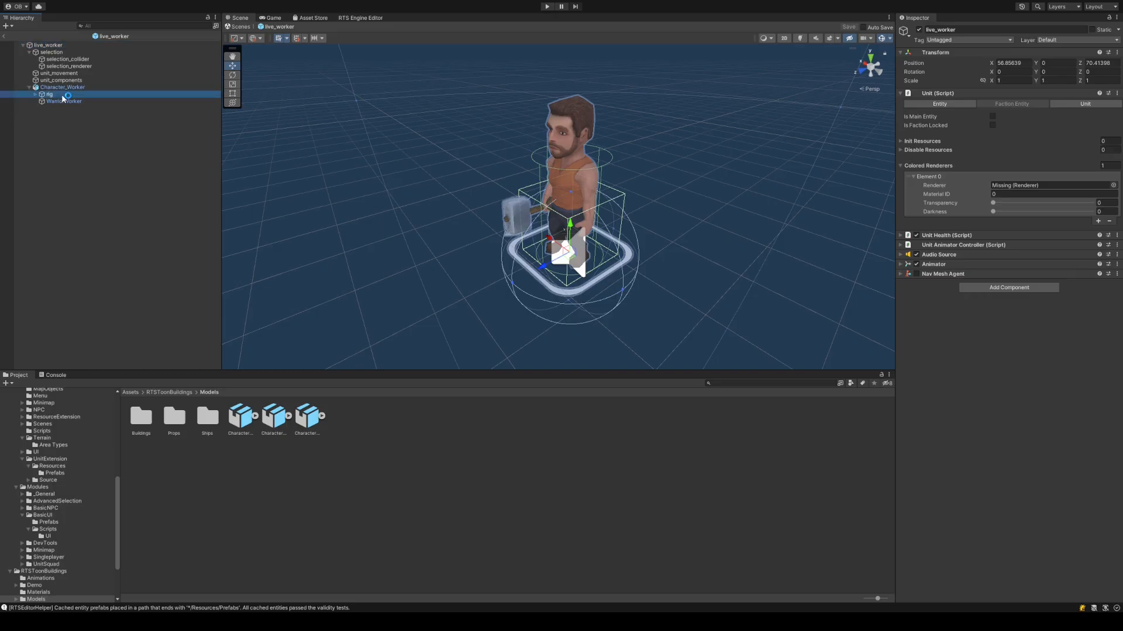
{"action": "left_click", "coordinate": [65, 101]}
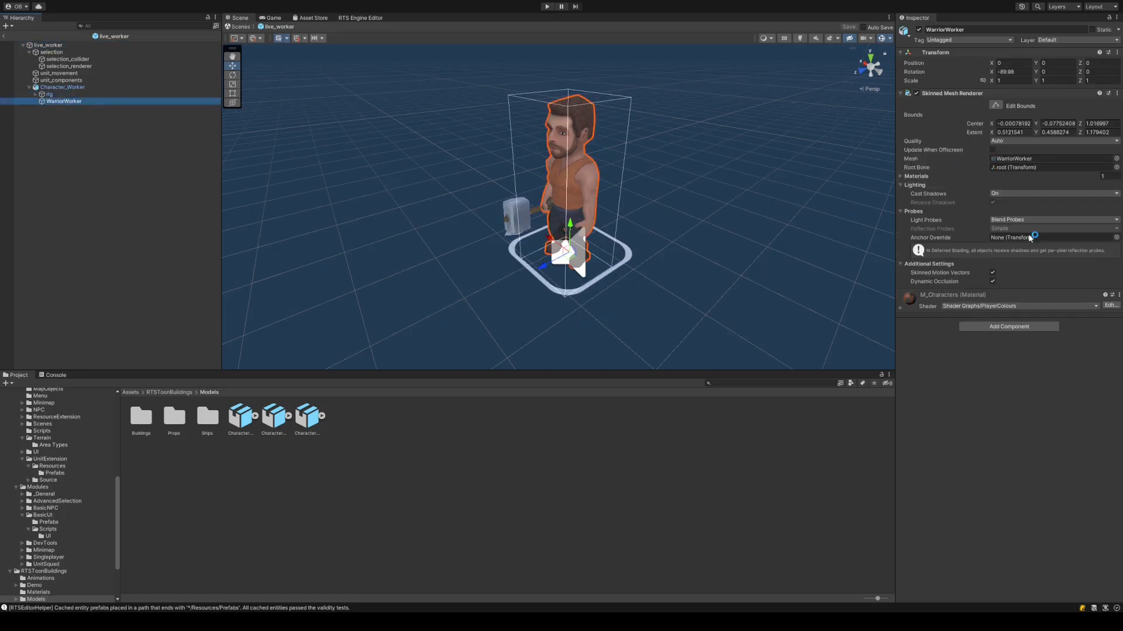
{"action": "left_click", "coordinate": [926, 175]}
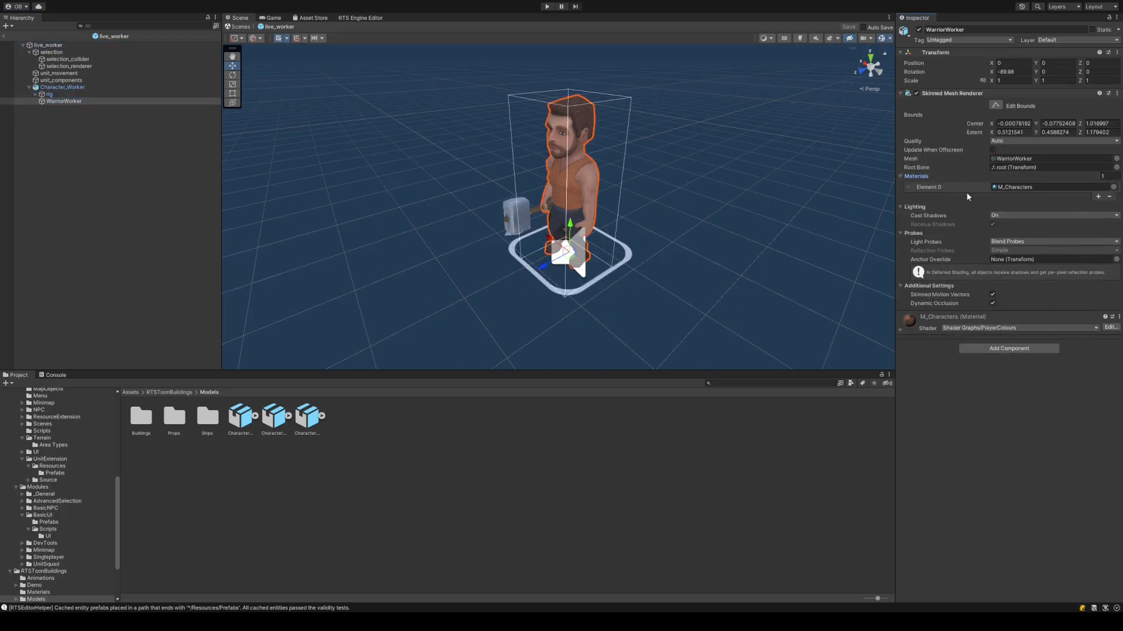
- Try a yellow PlayerColor on the M_Characters material, and undo the color change
{"action": "left_click", "coordinate": [925, 320]}
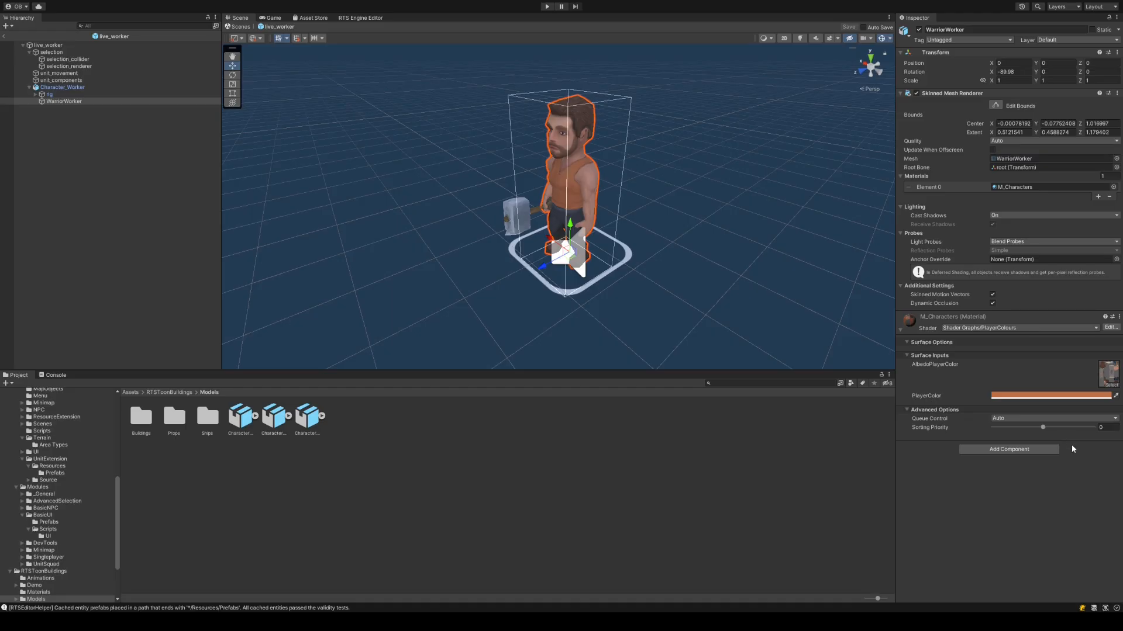
{"action": "left_click_drag", "start_coordinate": [1087, 431], "coordinate": [1095, 424]}
{"action": "left_click", "coordinate": [1113, 391]}
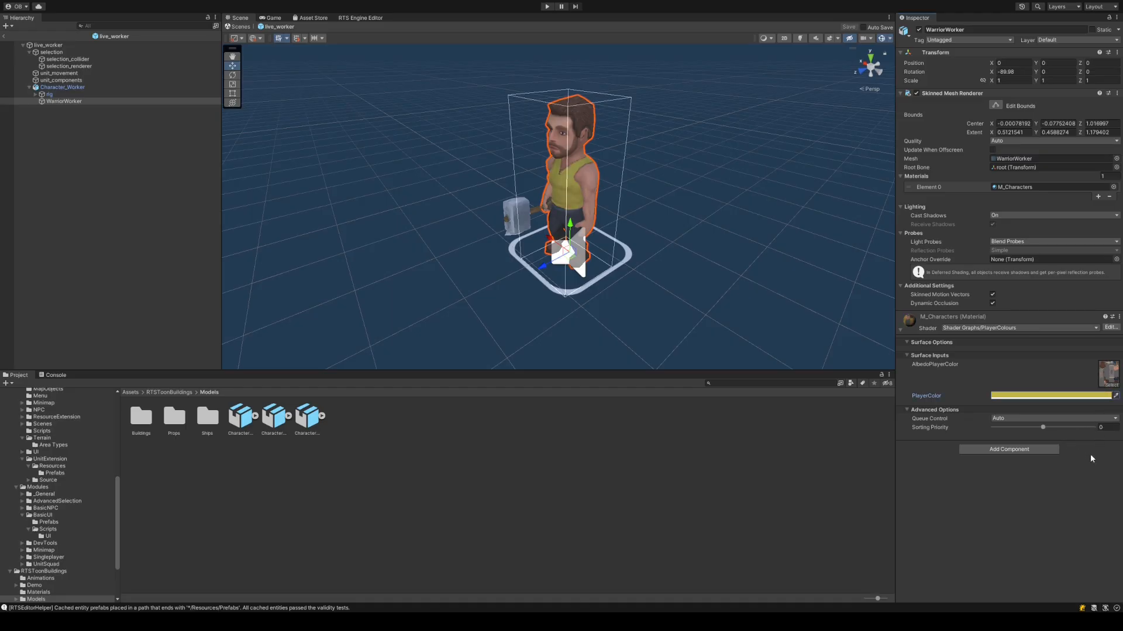
{"action": "key", "text": "ctrl+z"}
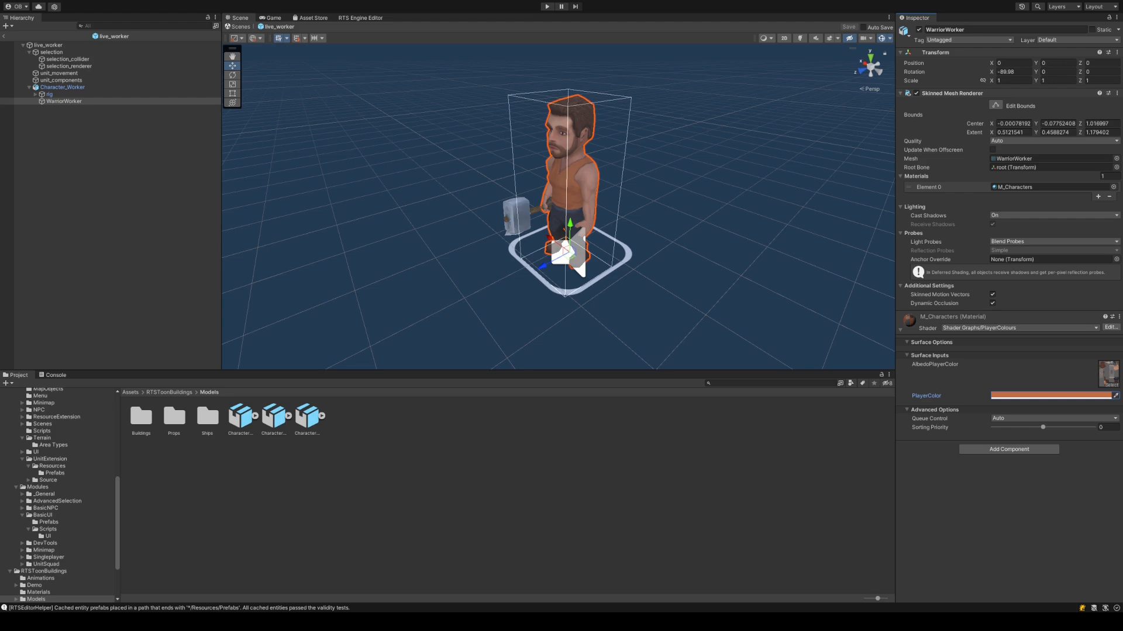
- Assign the WarriorWorker skinned mesh renderer as the Renderer of Colored Renderers Element 0 in live_worker's Unit script
{"action": "left_click", "coordinate": [48, 45]}
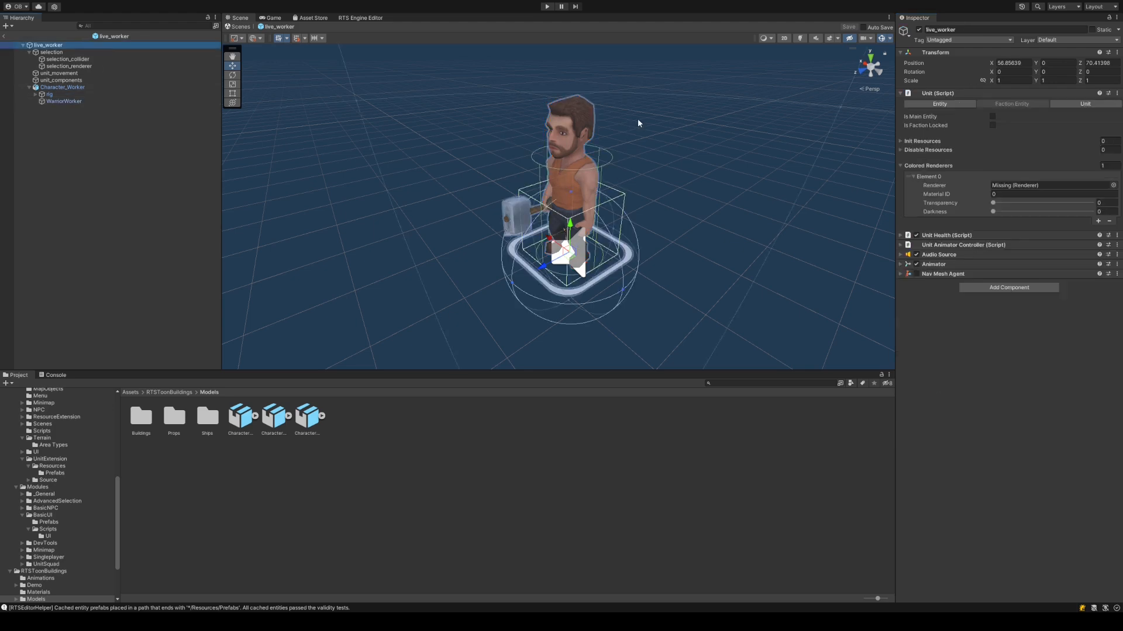
{"action": "left_click", "coordinate": [1038, 186]}
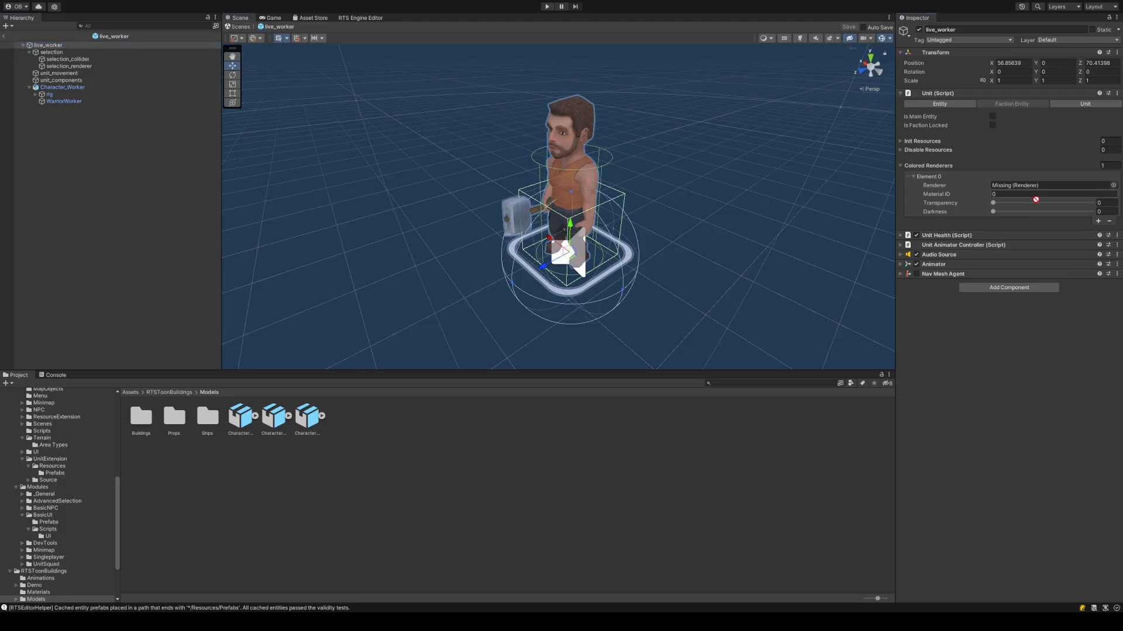
{"action": "left_click_drag", "start_coordinate": [1040, 189], "coordinate": [1040, 187]}
{"action": "left_click", "coordinate": [1009, 194]}
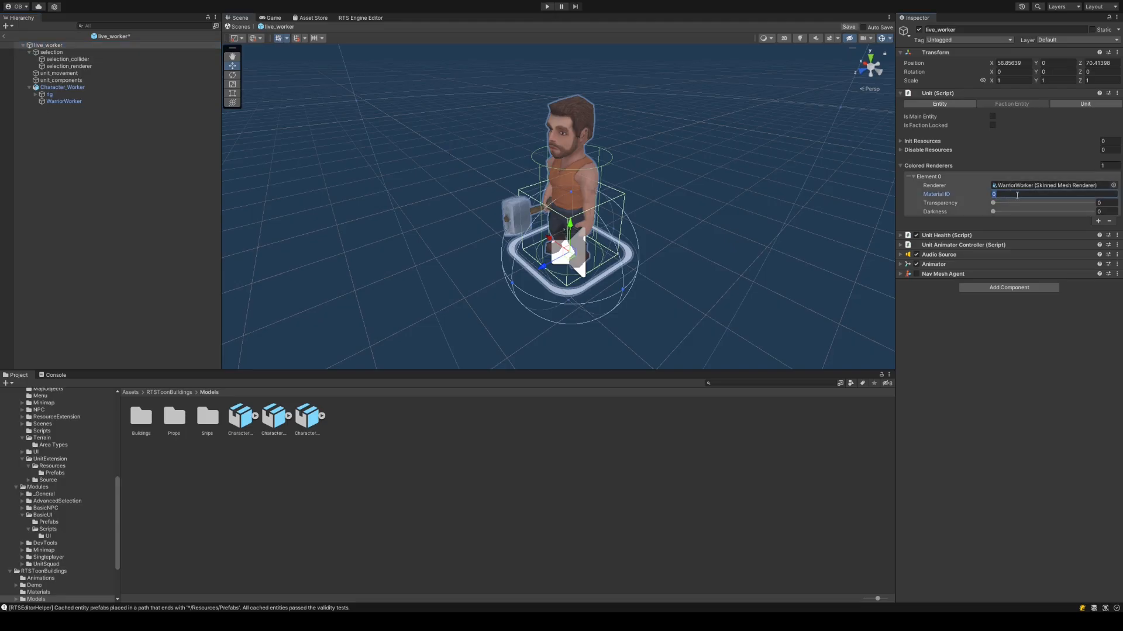
- Try a higher Darkness for the WarriorWorker colored renderer, and reset it to 0
{"action": "left_click_drag", "start_coordinate": [993, 211], "coordinate": [1041, 212]}
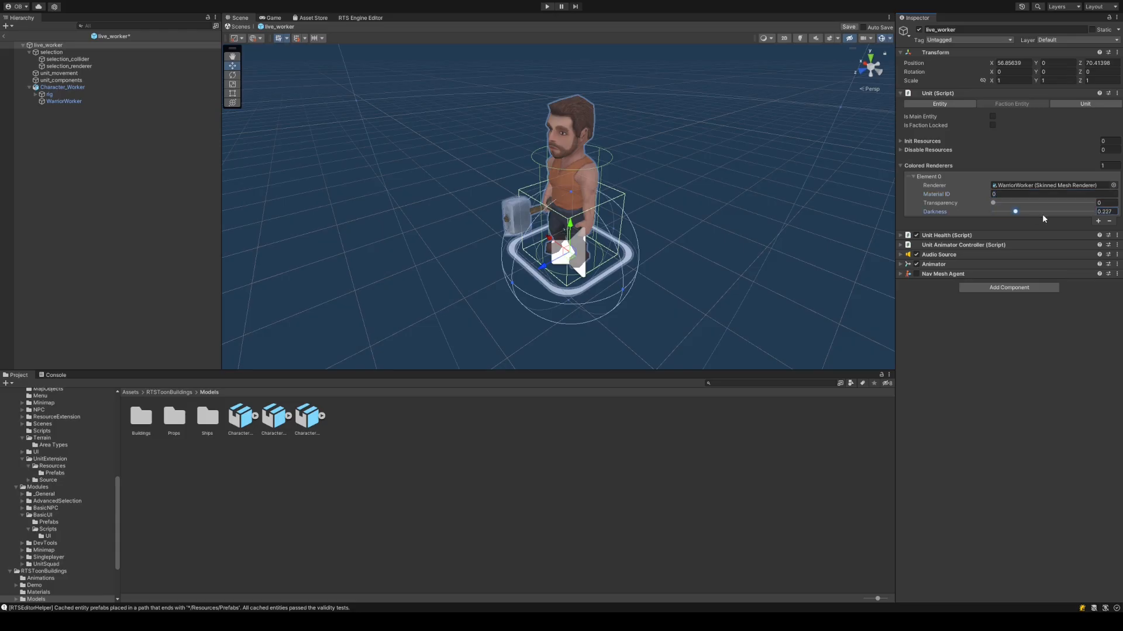
{"action": "left_click", "coordinate": [1113, 211]}
{"action": "type", "text": "0"}
{"action": "left_click", "coordinate": [1083, 330]}
- Set both Max Health and Initial Health to 200 in live_worker's Unit Health script
{"action": "left_click", "coordinate": [1075, 104]}
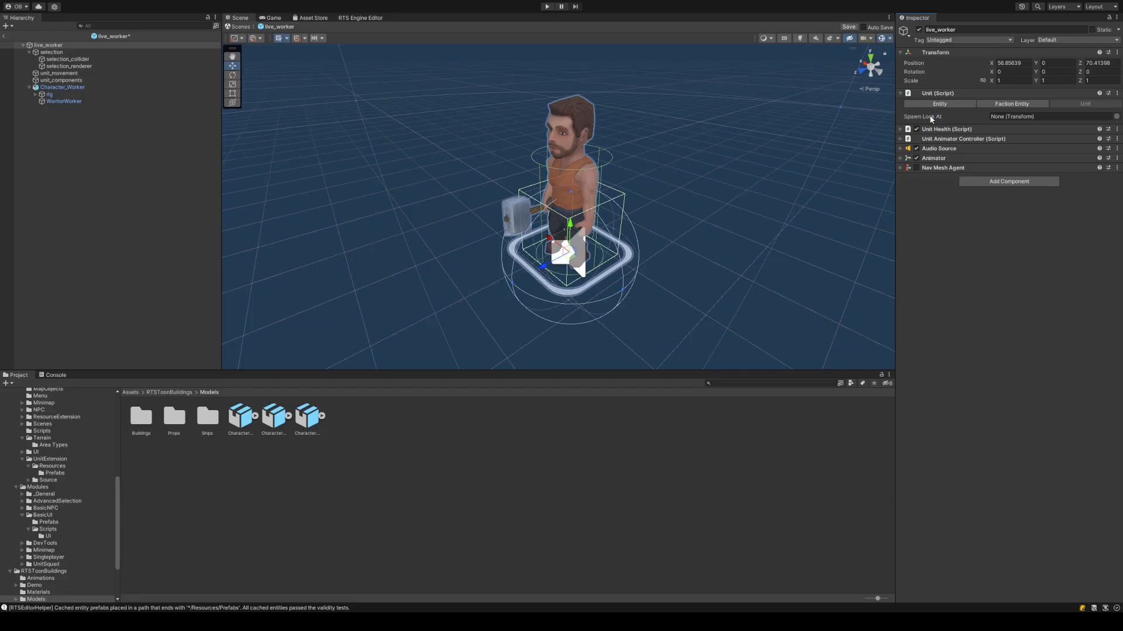
{"action": "left_click", "coordinate": [961, 95]}
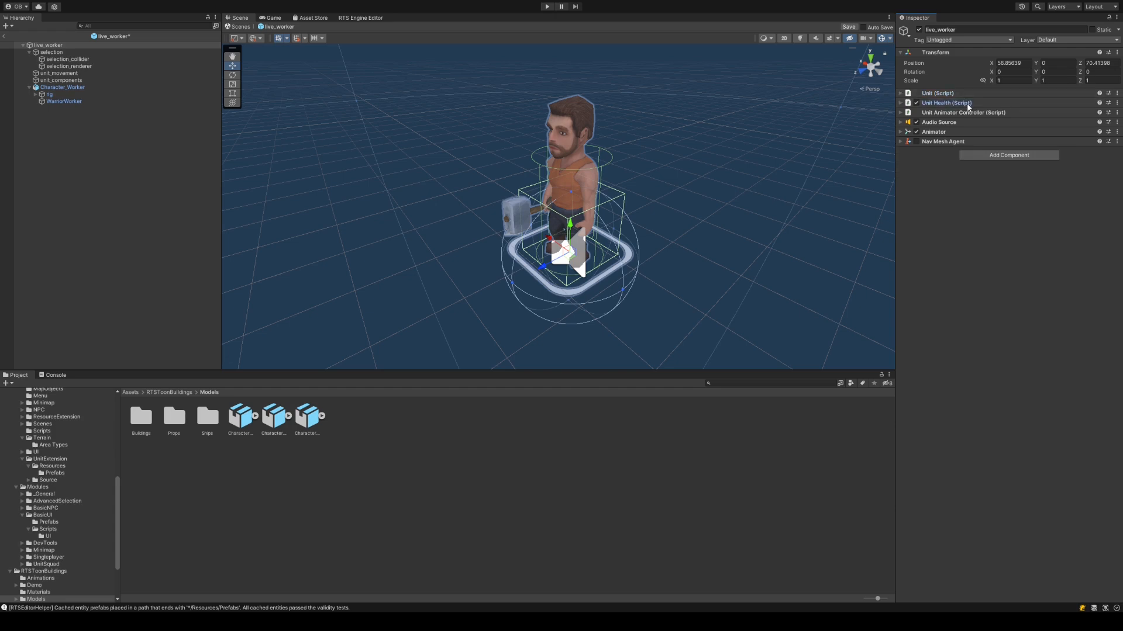
{"action": "left_click", "coordinate": [966, 103]}
{"action": "left_click", "coordinate": [29, 52]}
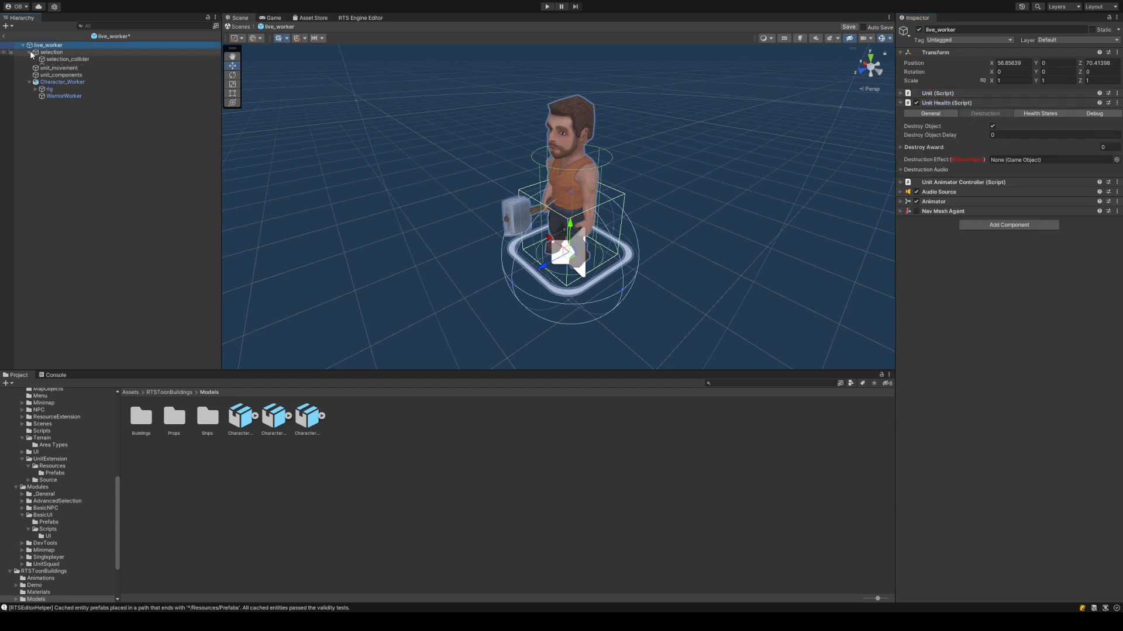
{"action": "left_click", "coordinate": [29, 74]}
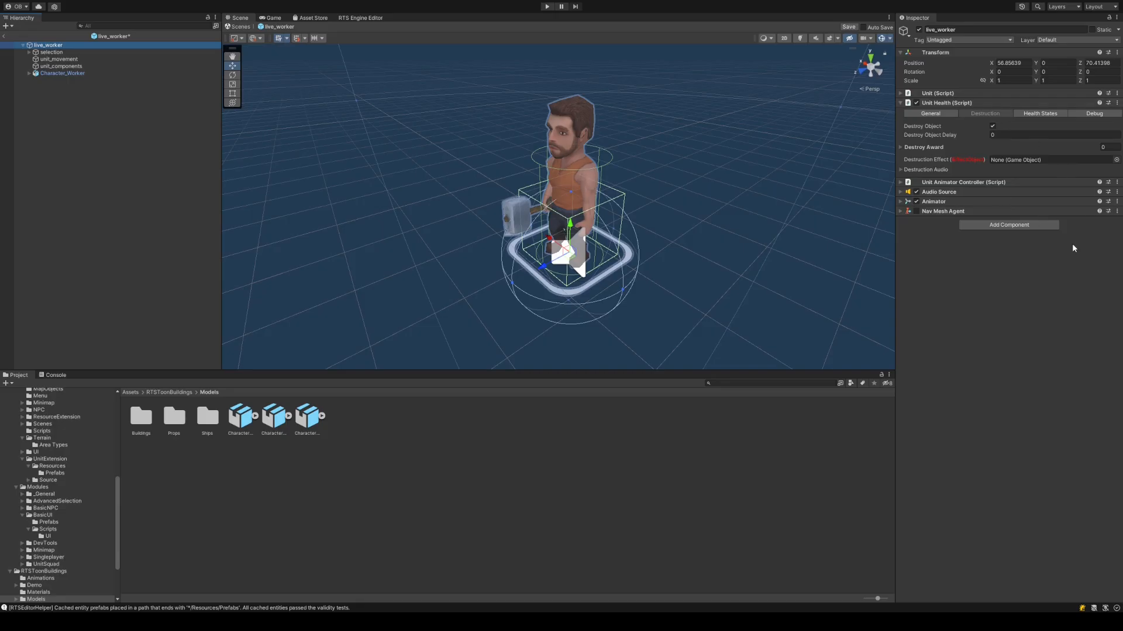
{"action": "left_click", "coordinate": [942, 114]}
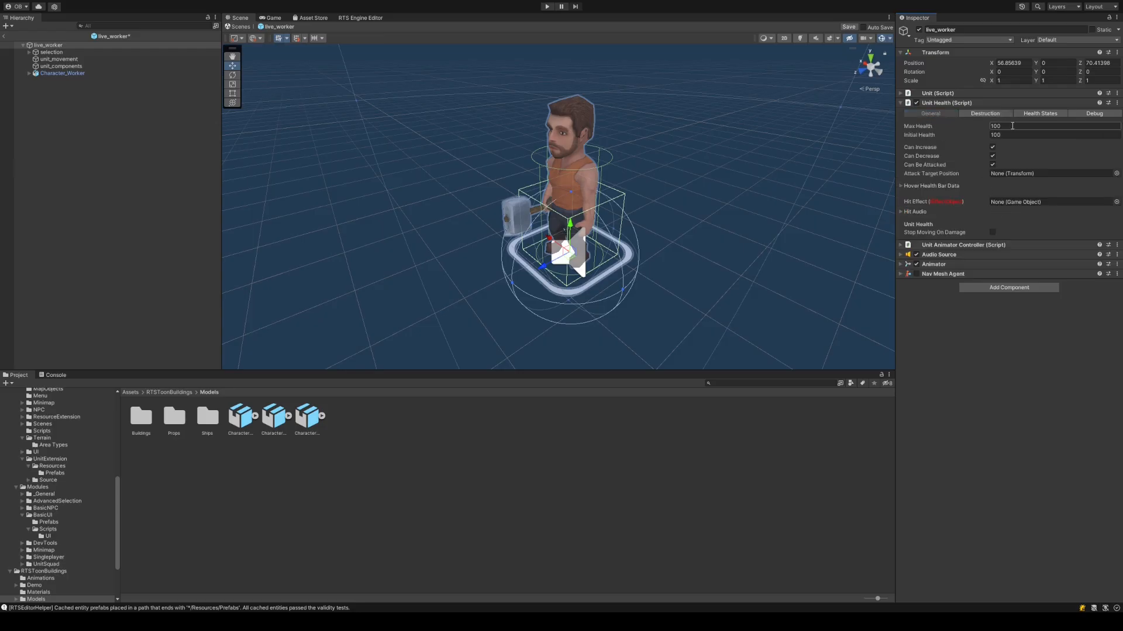
{"action": "left_click", "coordinate": [1012, 125]}
{"action": "type", "text": "200"}
{"action": "key", "text": "Tab"}
{"action": "type", "text": "200"}
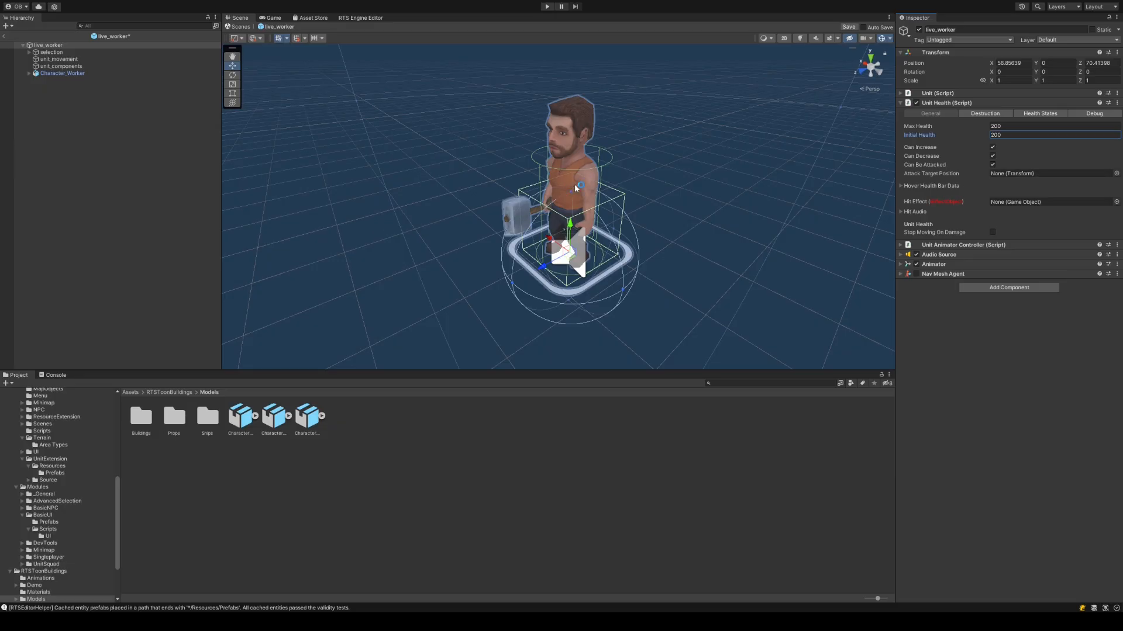
- Create an empty object at the live_worker prefab's origin and raise it above the worker's head to a Y position of about 2.75
{"action": "scroll", "coordinate": [578, 186], "scroll_direction": "up", "scroll_amount": 2}
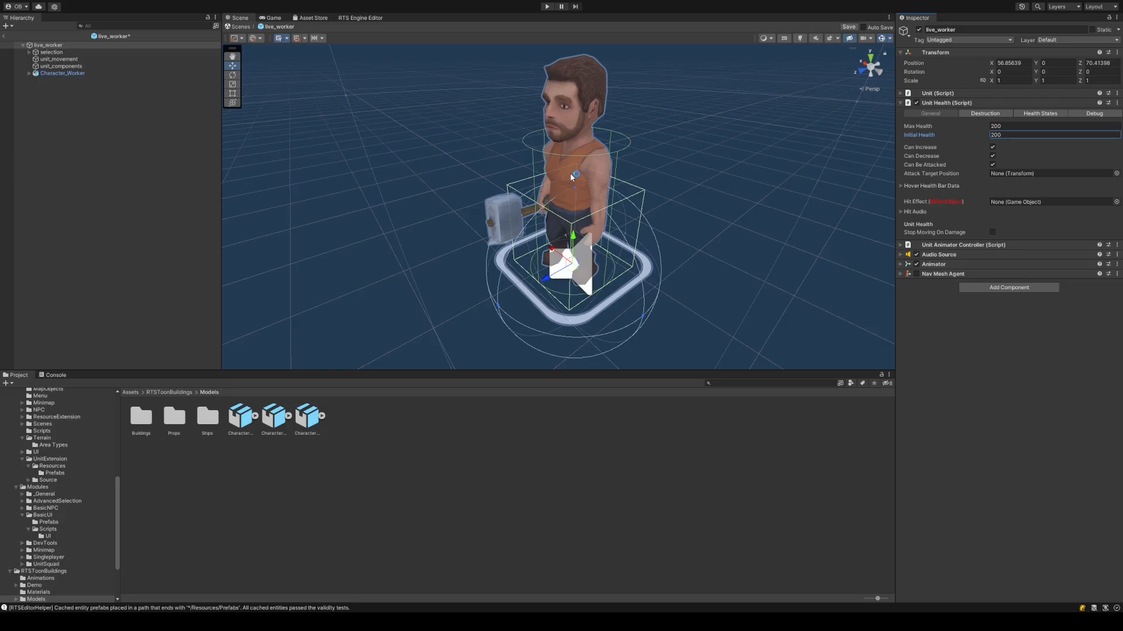
{"action": "left_click", "coordinate": [934, 186]}
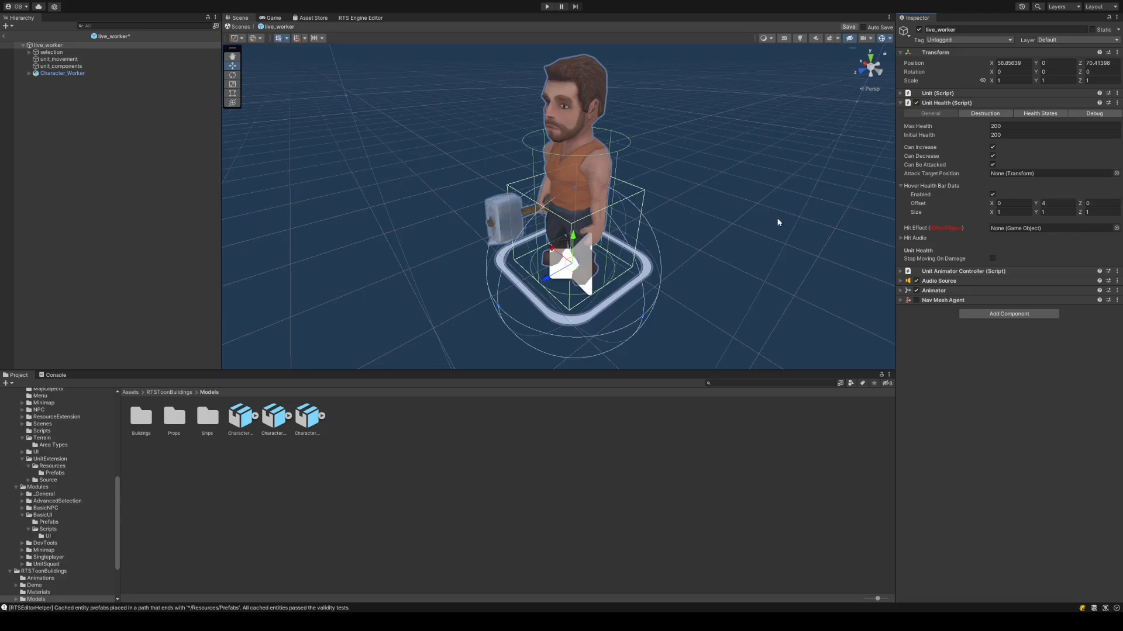
{"action": "scroll", "coordinate": [659, 213], "scroll_direction": "down", "scroll_amount": 4}
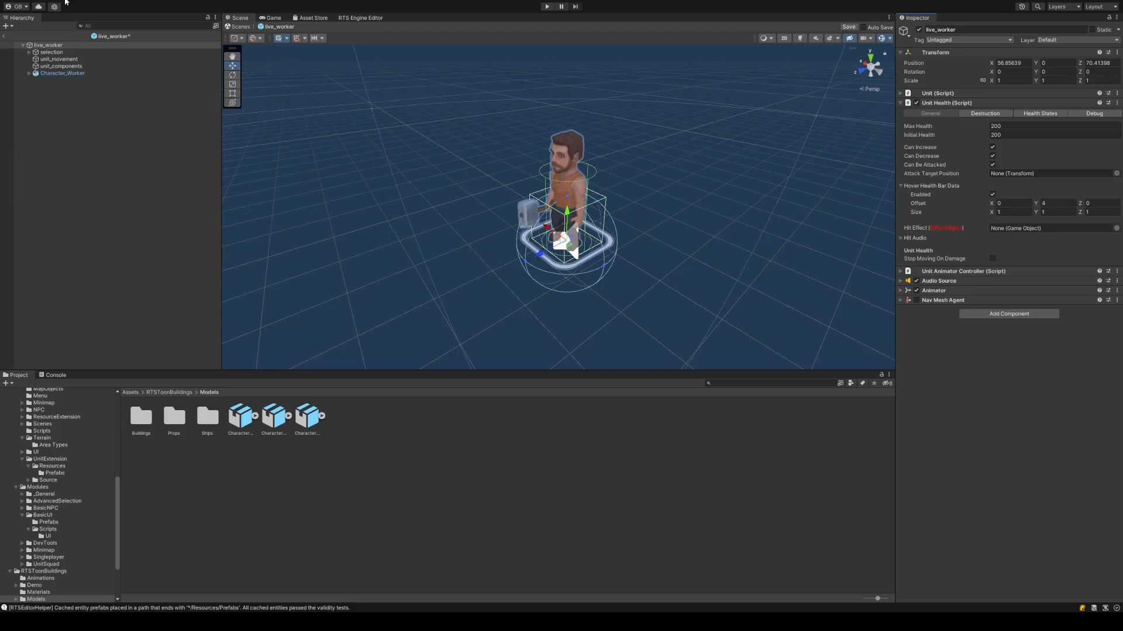
{"action": "key", "text": "ctrl+shift+n"}
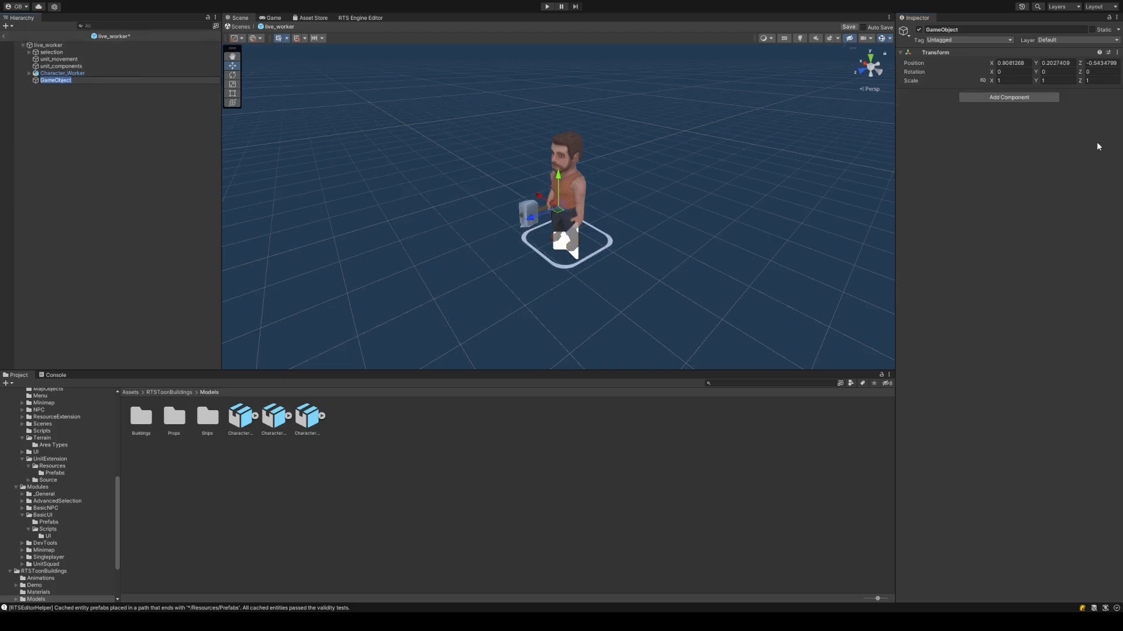
{"action": "left_click", "coordinate": [1117, 53]}
{"action": "left_click", "coordinate": [1114, 64]}
{"action": "left_click_drag", "start_coordinate": [565, 216], "coordinate": [570, 63]}
{"action": "middle_click_drag", "start_coordinate": [611, 104], "coordinate": [593, 125]}
{"action": "scroll", "coordinate": [603, 168], "scroll_direction": "down", "scroll_amount": 2}
{"action": "left_click_drag", "start_coordinate": [569, 111], "coordinate": [570, 106]}
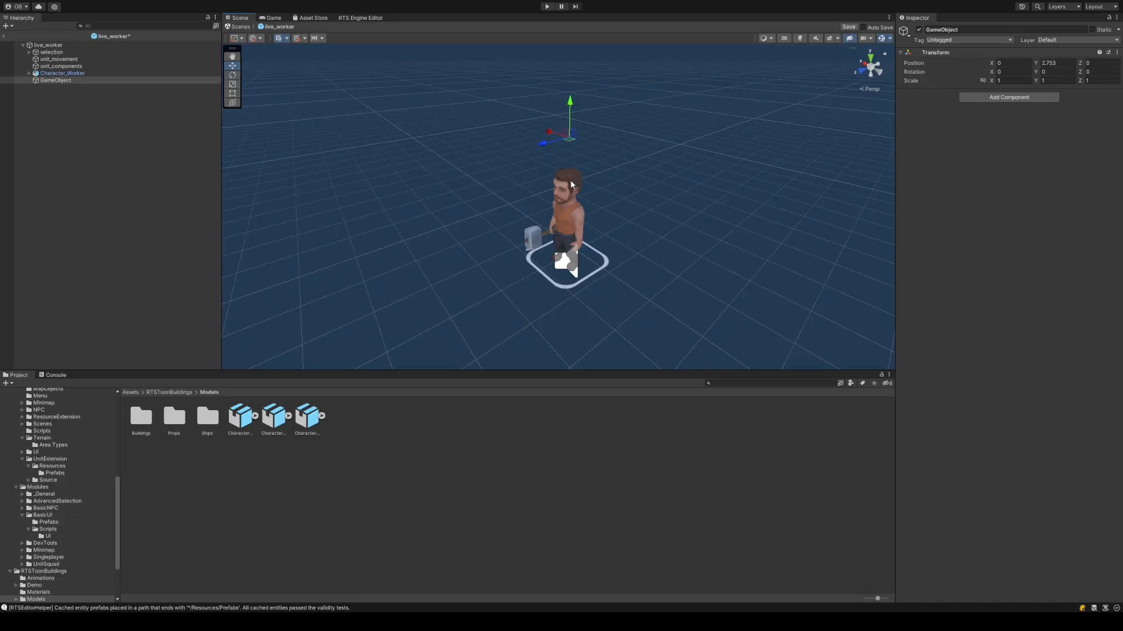
- Set the empty helper object's Y position to exactly 2.75, and delete the object
{"action": "left_click", "coordinate": [1060, 63]}
{"action": "type", "text": "3"}
{"action": "key", "text": "BackSpace"}
{"action": "type", "text": "2.75"}
{"action": "left_click", "coordinate": [69, 82]}
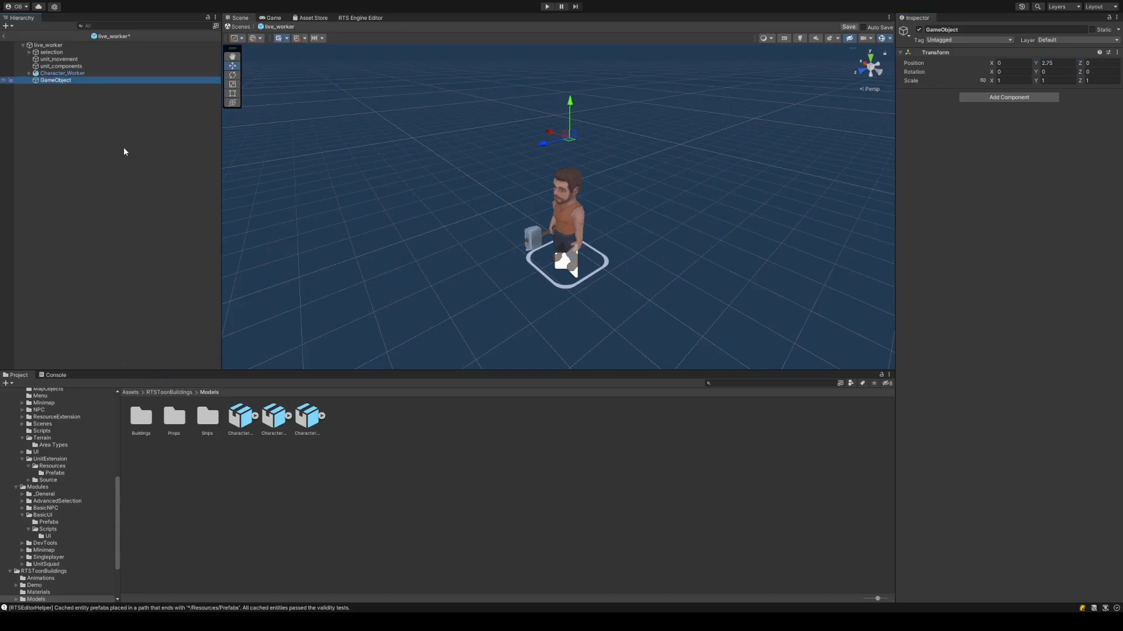
{"action": "key", "text": "Delete"}
- Set the Y offset of live_worker's Hover Health Bar Data to 2.75 in Unit Health, and save the prefab
{"action": "left_click", "coordinate": [63, 46]}
{"action": "left_click", "coordinate": [1056, 207]}
{"action": "type", "text": "2.75"}
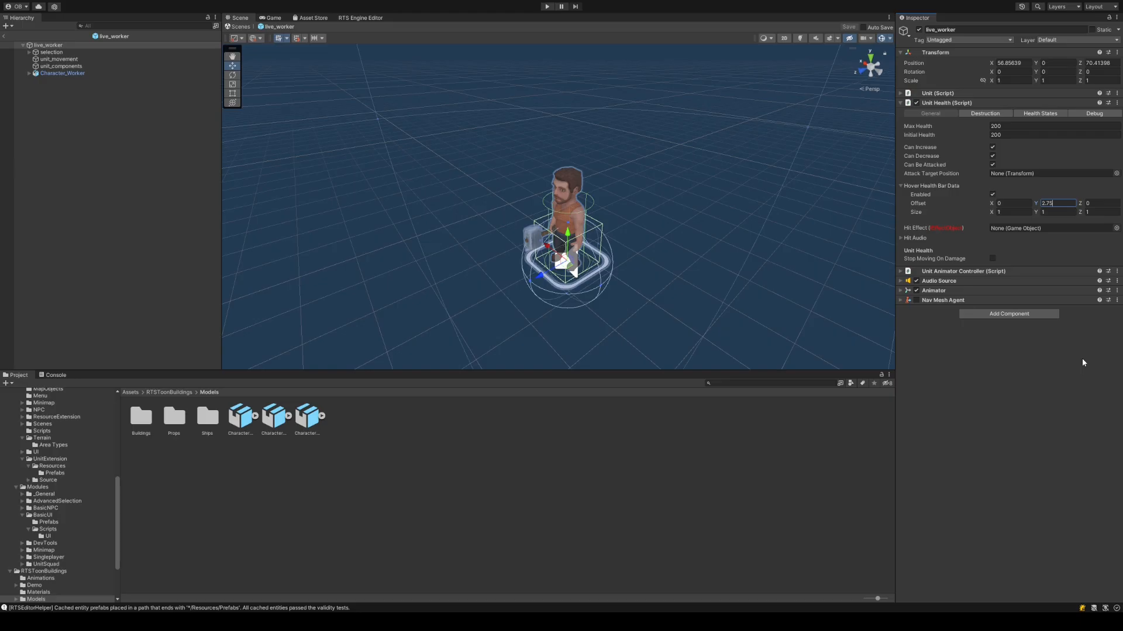
{"action": "left_click", "coordinate": [1064, 212]}
{"action": "key", "text": "shift+Tab"}
{"action": "left_click", "coordinate": [930, 185]}
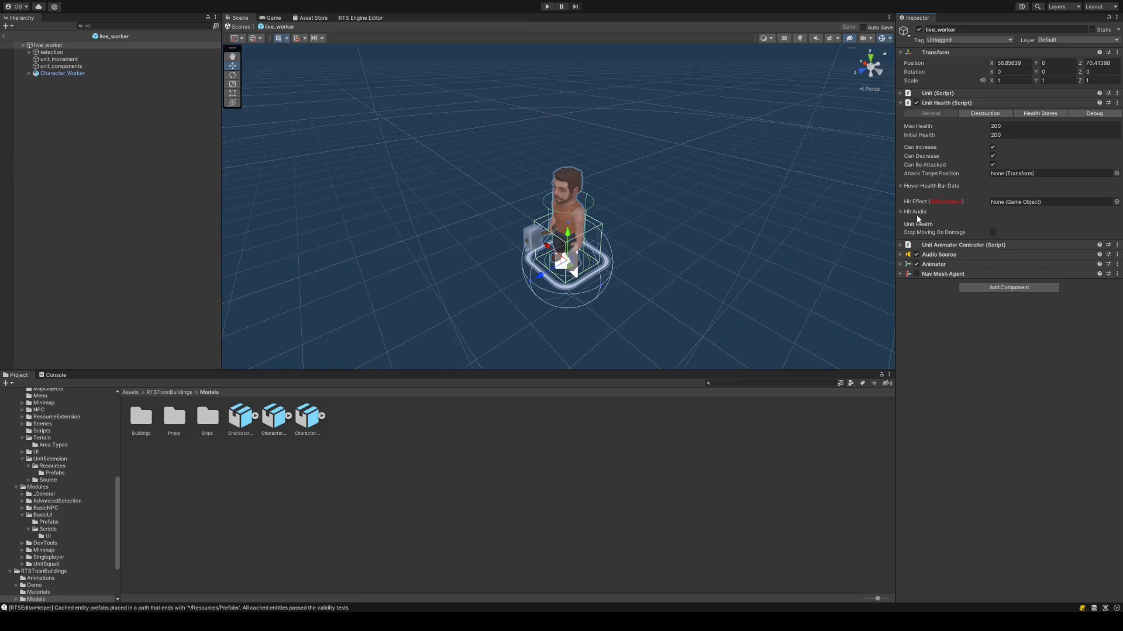
- Examine Unit Health's Hit Audio and Stop Moving On Damage options and its Destroy Award and Destruction Audio settings
{"action": "left_click", "coordinate": [918, 213]}
{"action": "left_click", "coordinate": [918, 213]}
{"action": "left_click", "coordinate": [992, 232]}
{"action": "left_click", "coordinate": [992, 231]}
{"action": "left_click", "coordinate": [994, 113]}
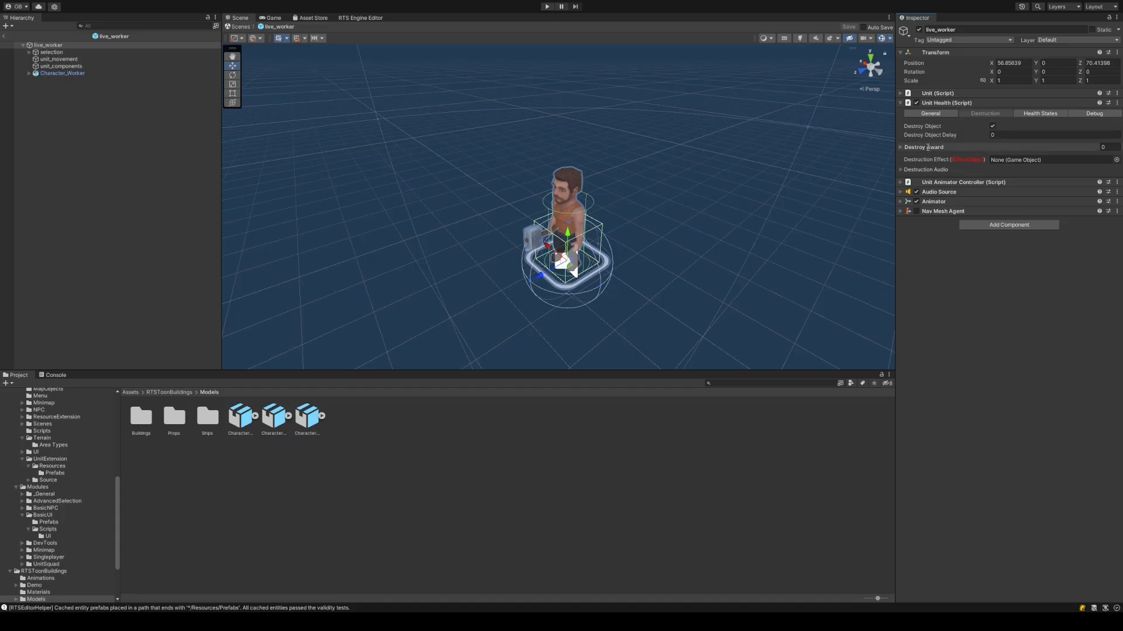
{"action": "left_click", "coordinate": [1017, 147]}
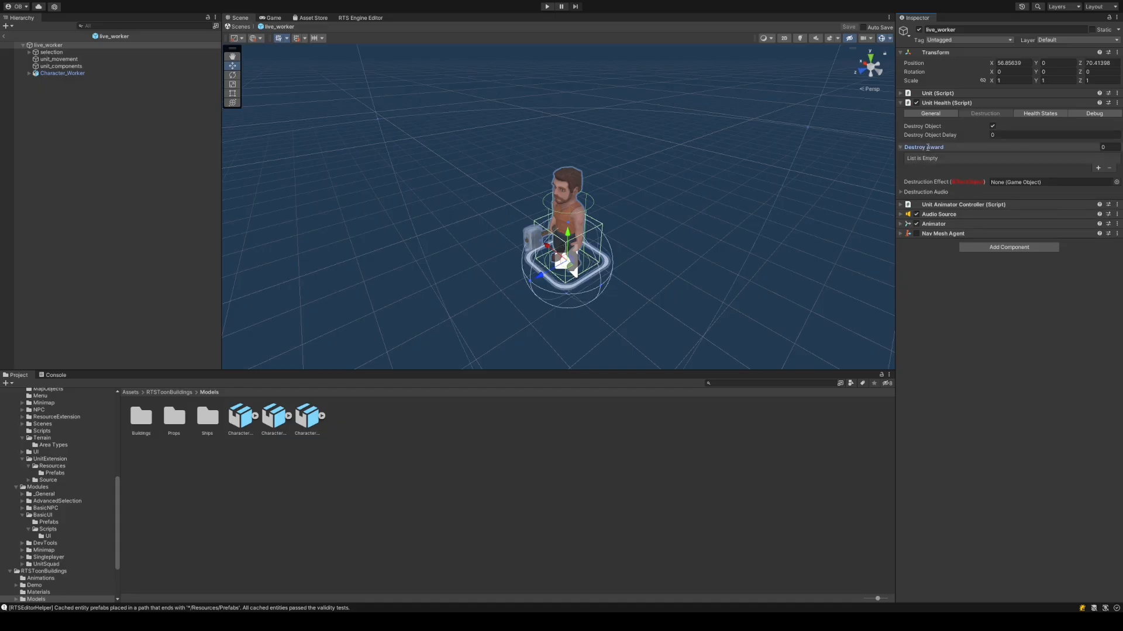
{"action": "left_click", "coordinate": [958, 145]}
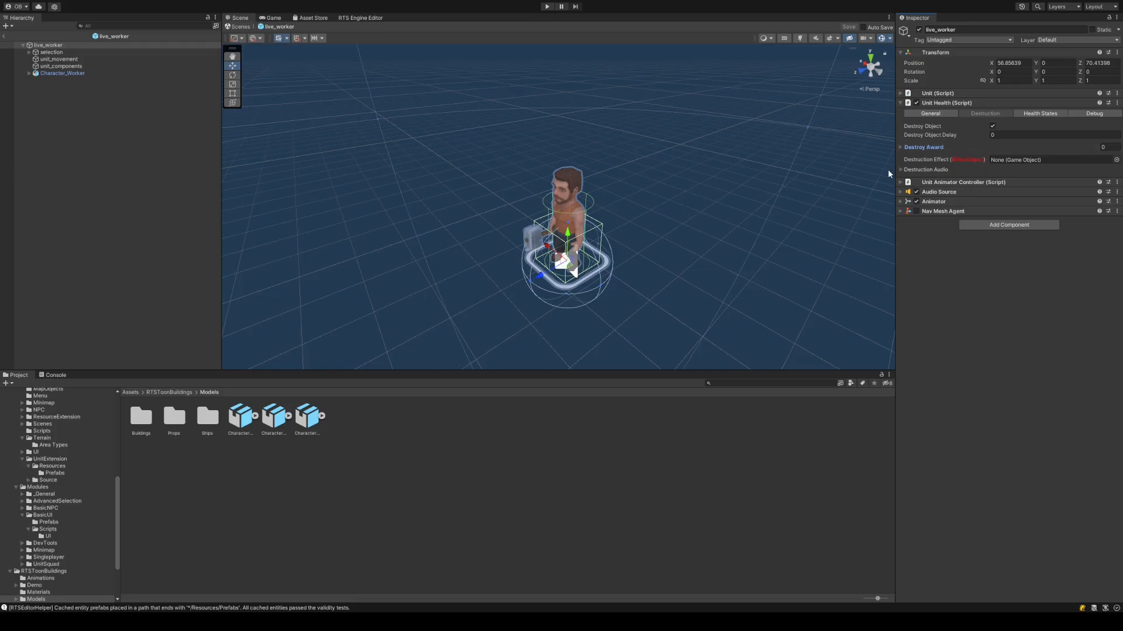
{"action": "left_click", "coordinate": [929, 170]}
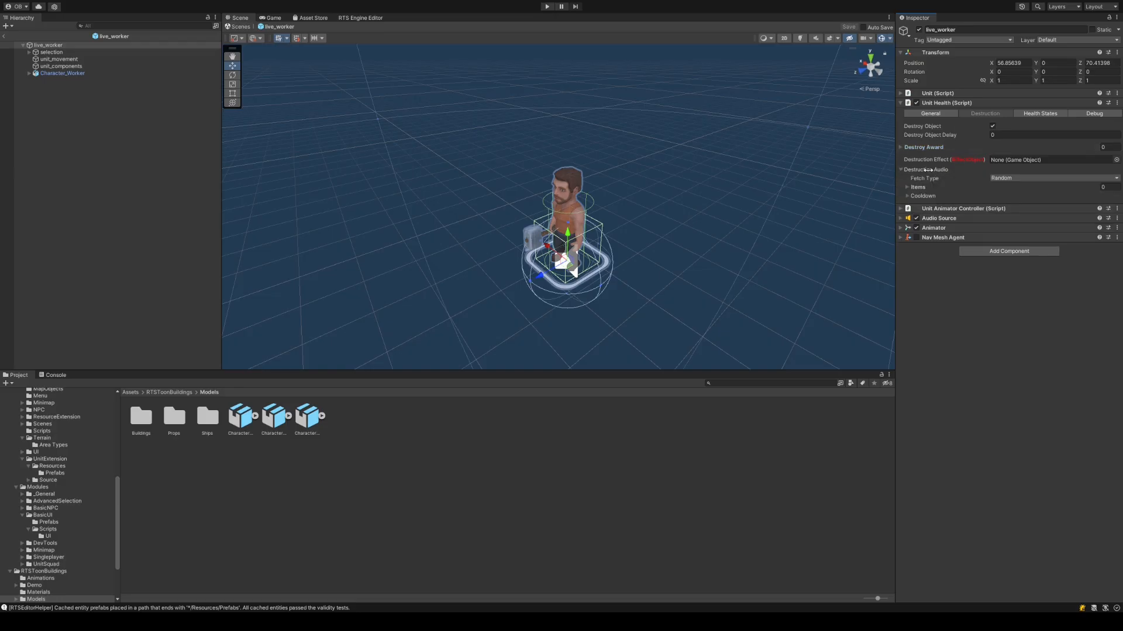
{"action": "left_click", "coordinate": [928, 170]}
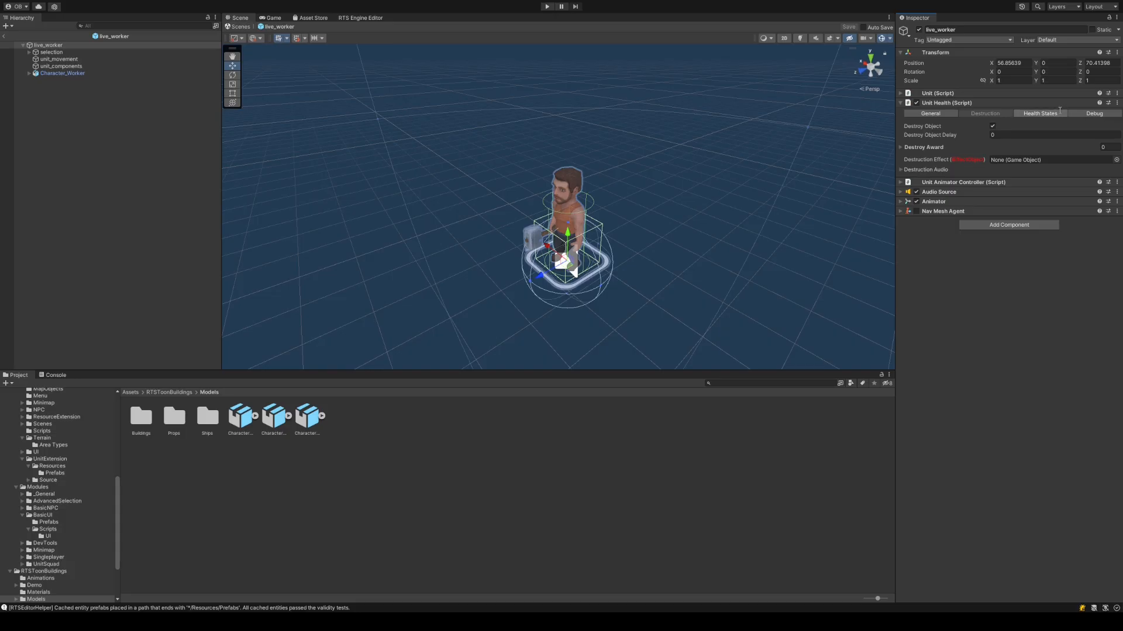
- Examine the health States list and the Debug values of the Unit Health script, and collapse the script
{"action": "left_click", "coordinate": [1040, 114]}
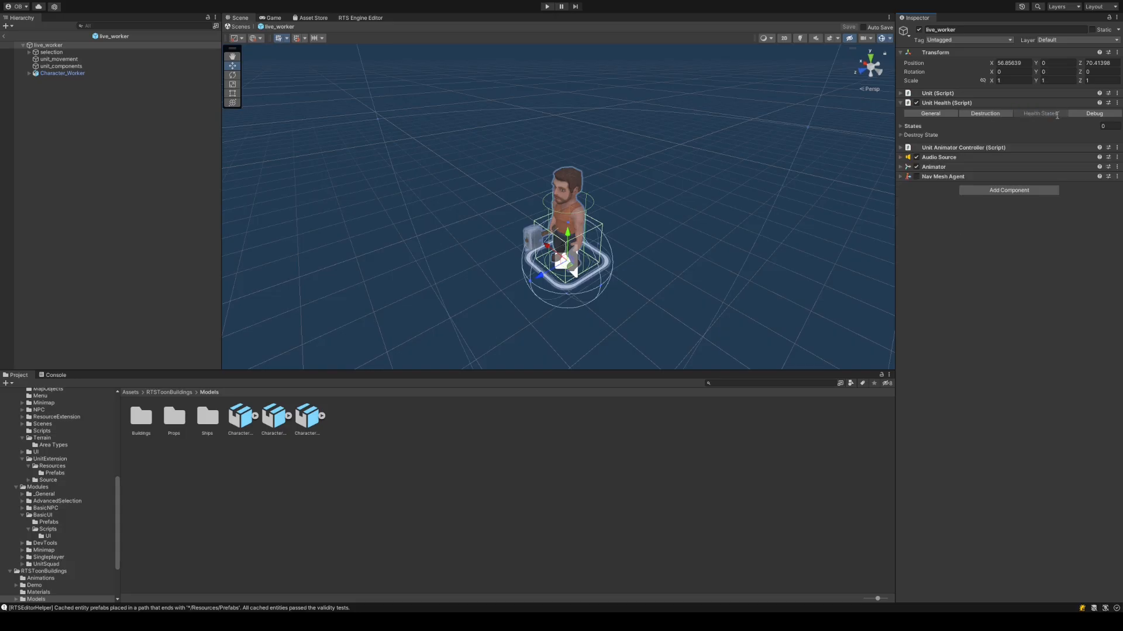
{"action": "left_click", "coordinate": [934, 126]}
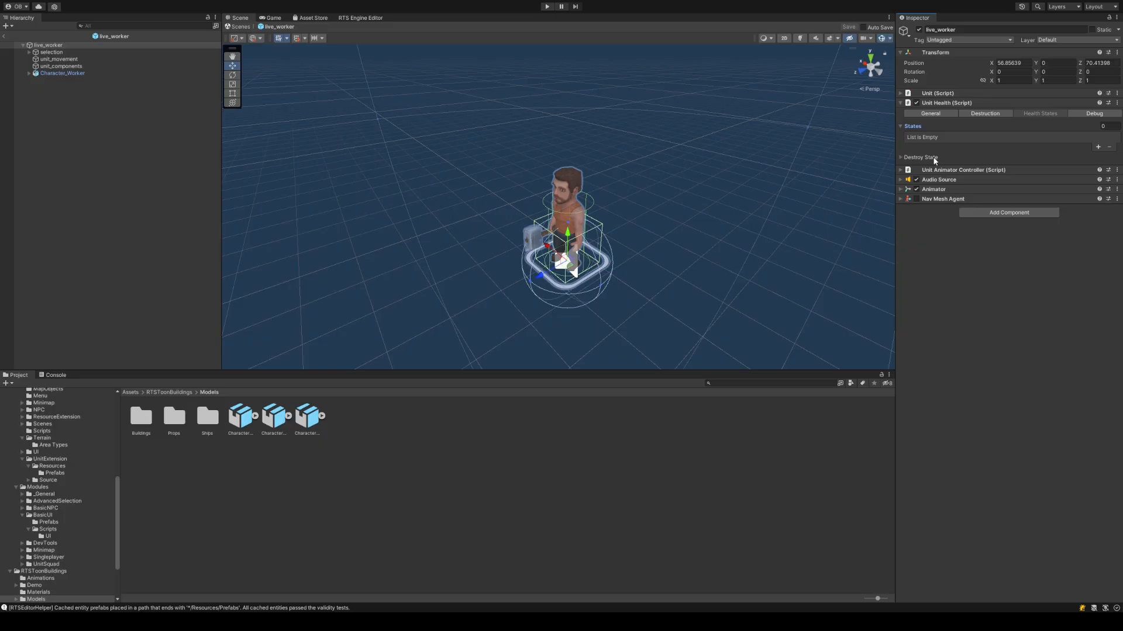
{"action": "left_click", "coordinate": [922, 127]}
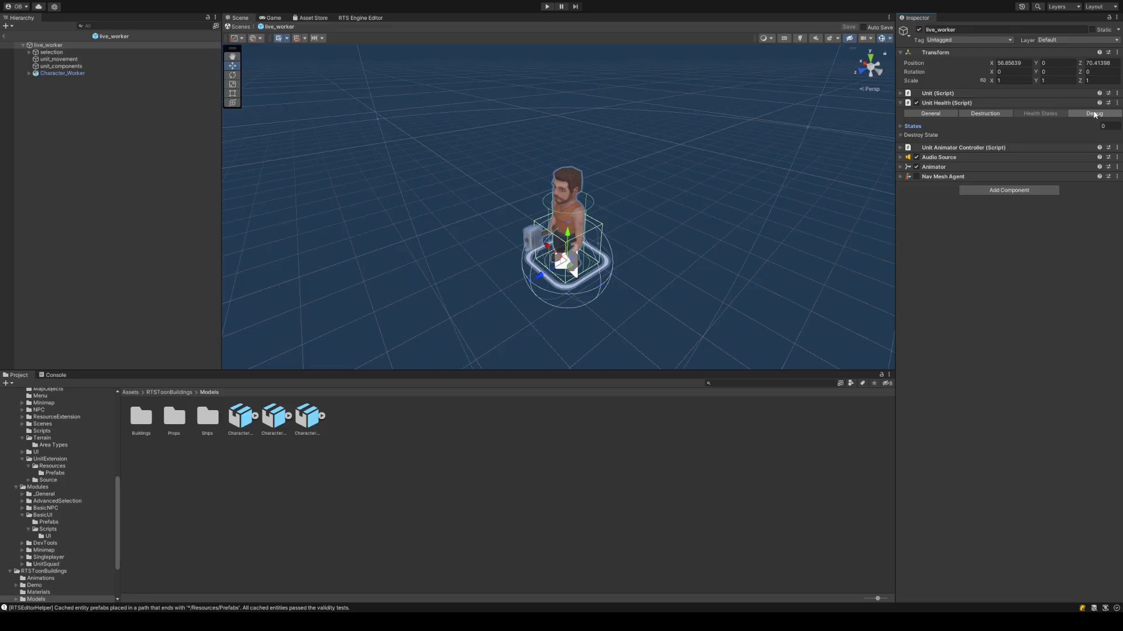
{"action": "left_click", "coordinate": [1052, 114]}
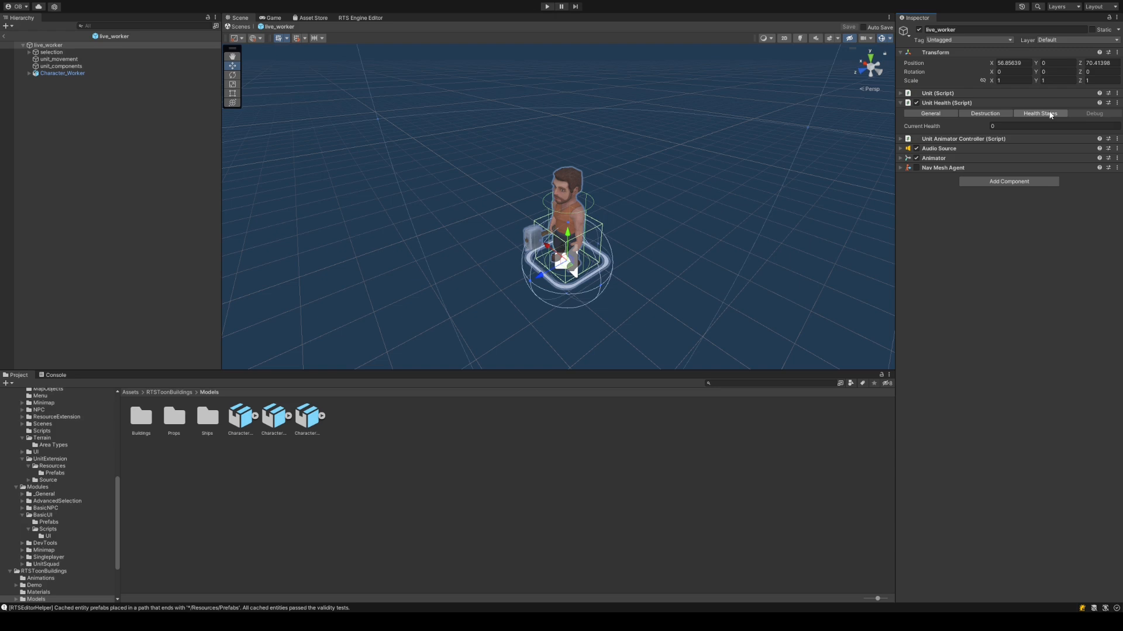
{"action": "left_click", "coordinate": [966, 103]}
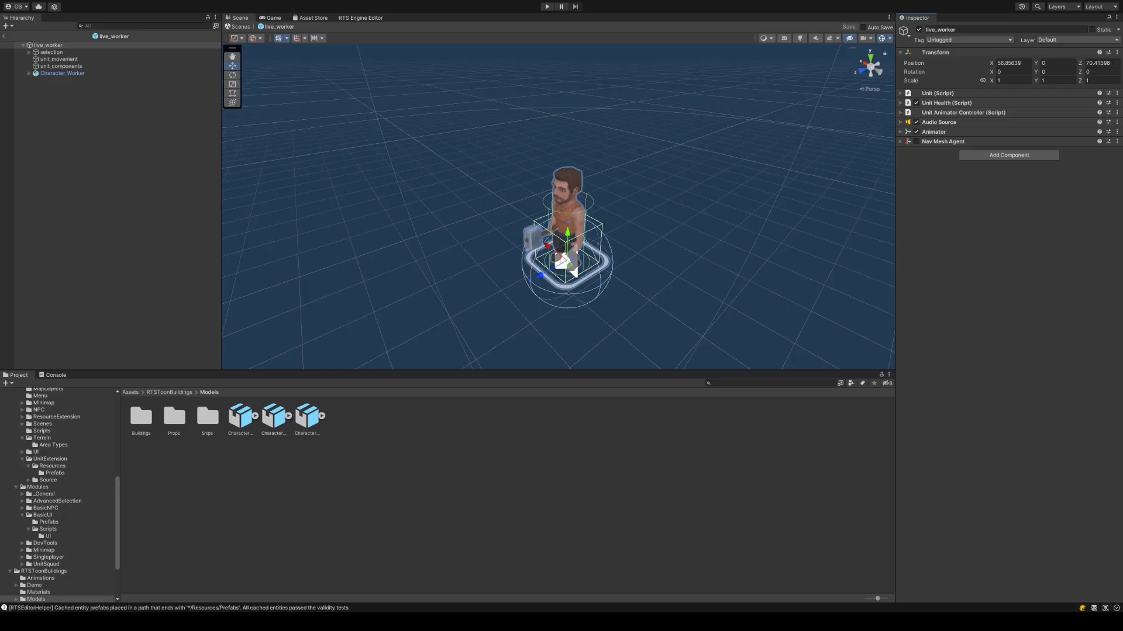
- Examine the Unit Animator Controller's animator reference and override controller settings, and the settings of live_worker's Animator component
{"action": "left_click", "coordinate": [1007, 112]}
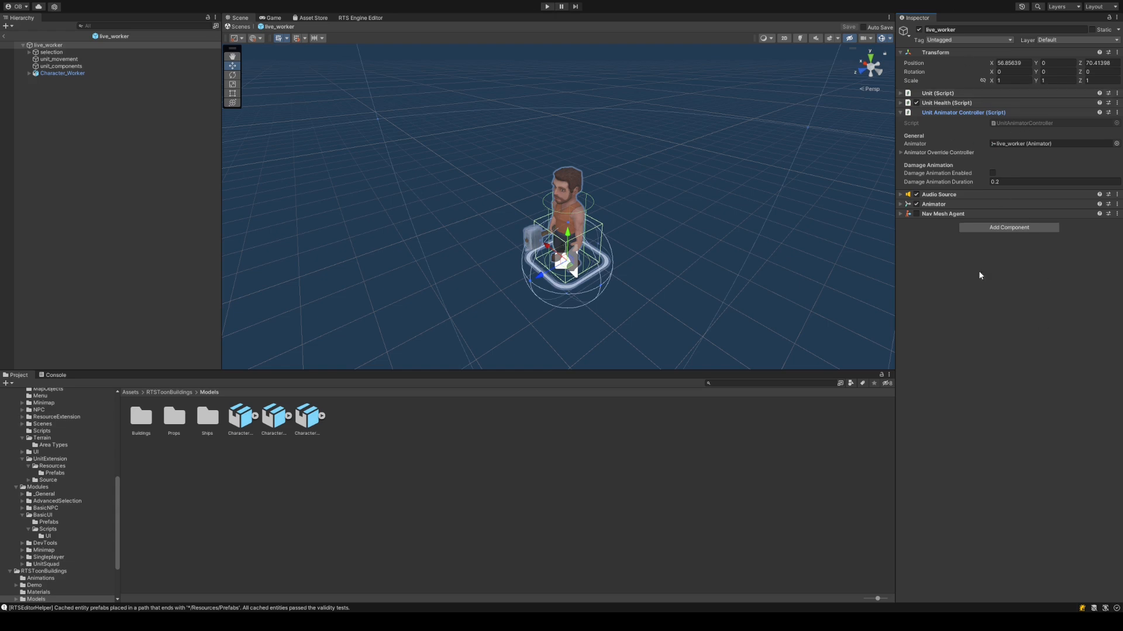
{"action": "left_click", "coordinate": [957, 153]}
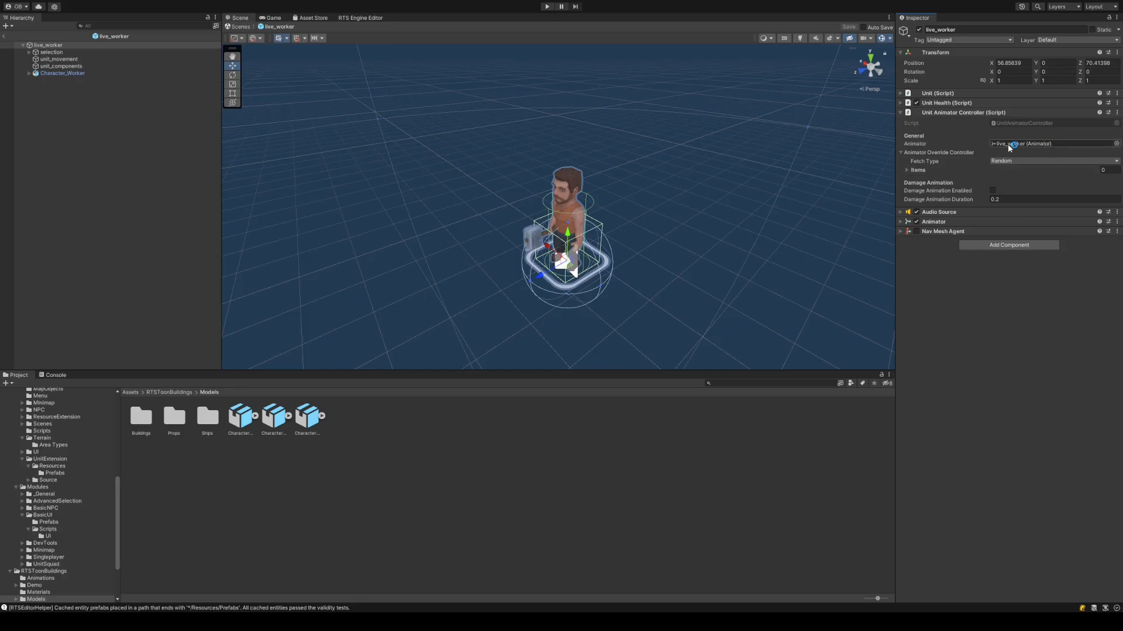
{"action": "left_click", "coordinate": [1054, 145]}
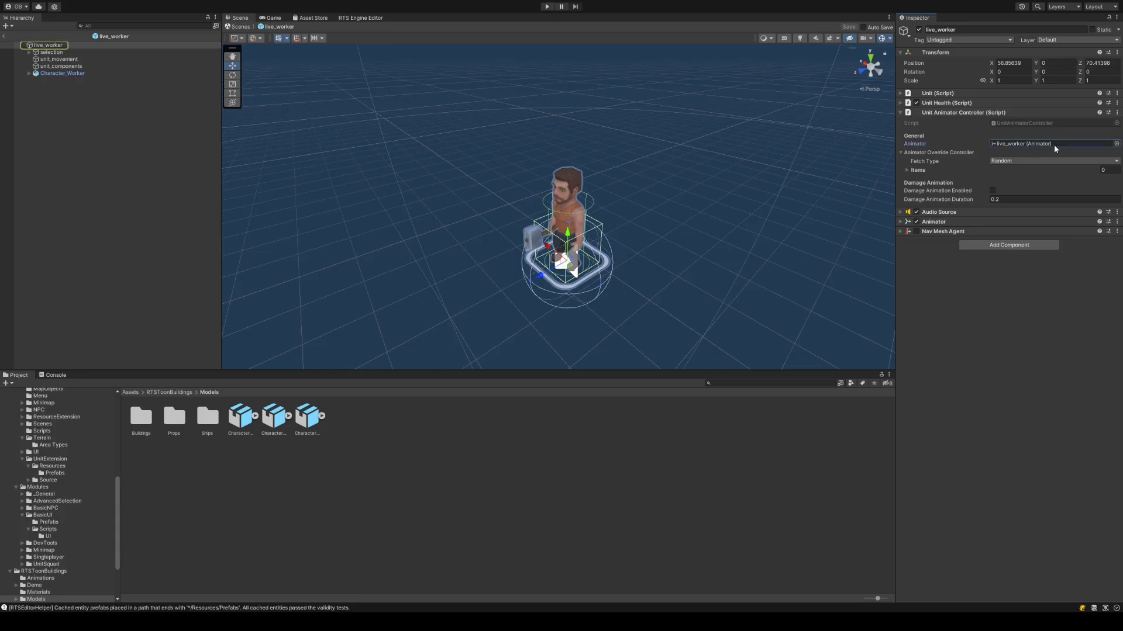
{"action": "left_click", "coordinate": [990, 222]}
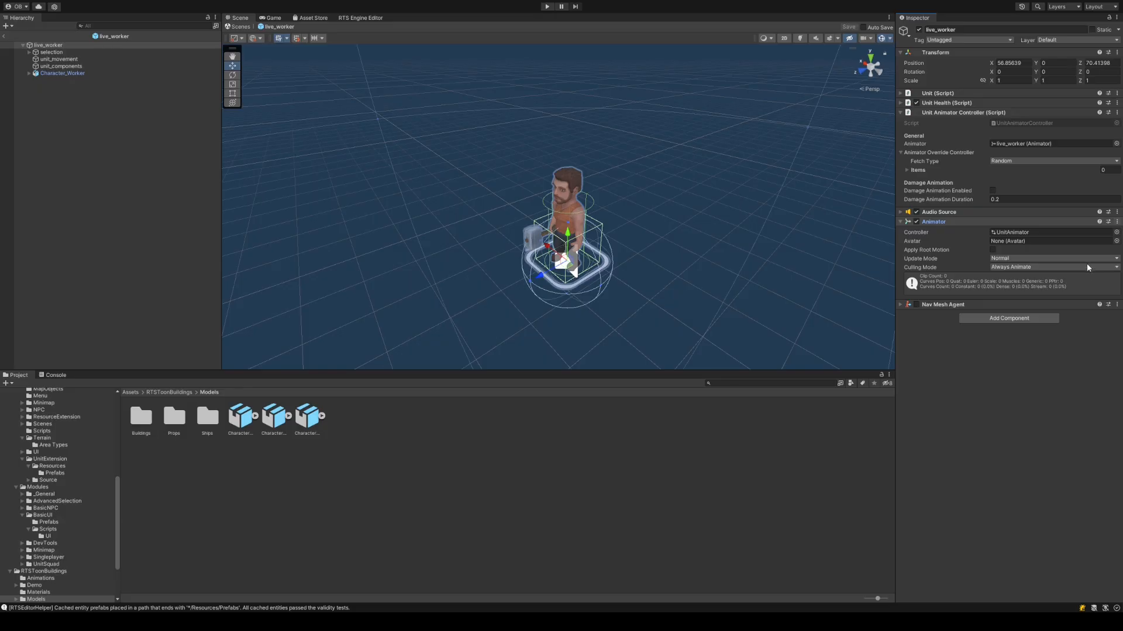
- Remove the Animator component from live_worker and set its Unit Animator Controller's Animator to Character_Worker
{"action": "left_click", "coordinate": [1087, 265]}
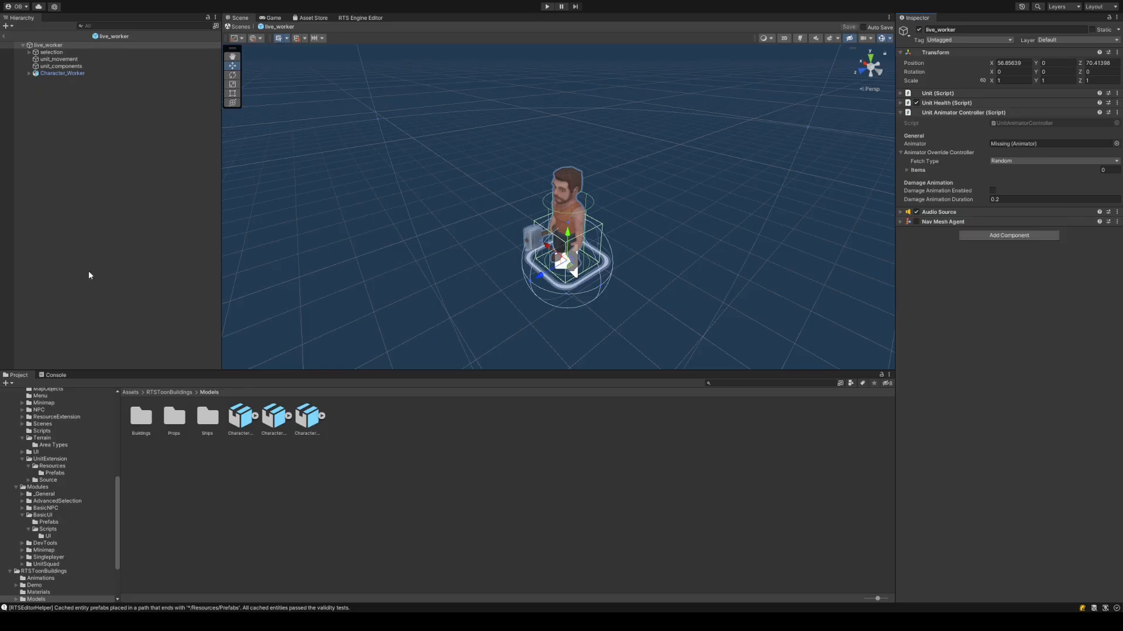
{"action": "left_click", "coordinate": [86, 73]}
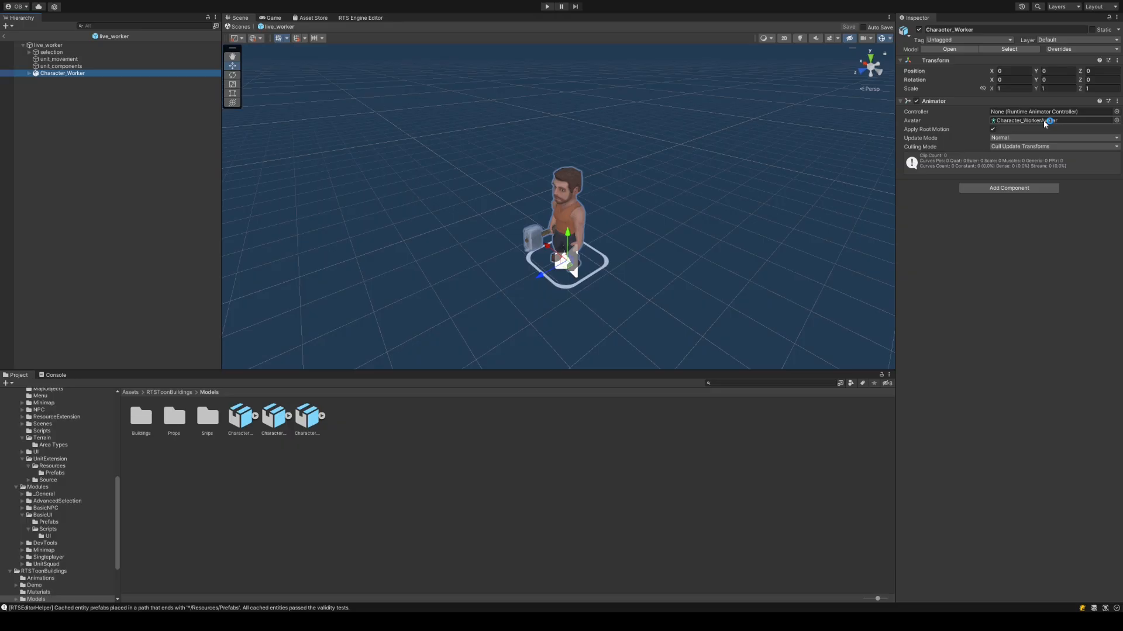
{"action": "left_click", "coordinate": [117, 45]}
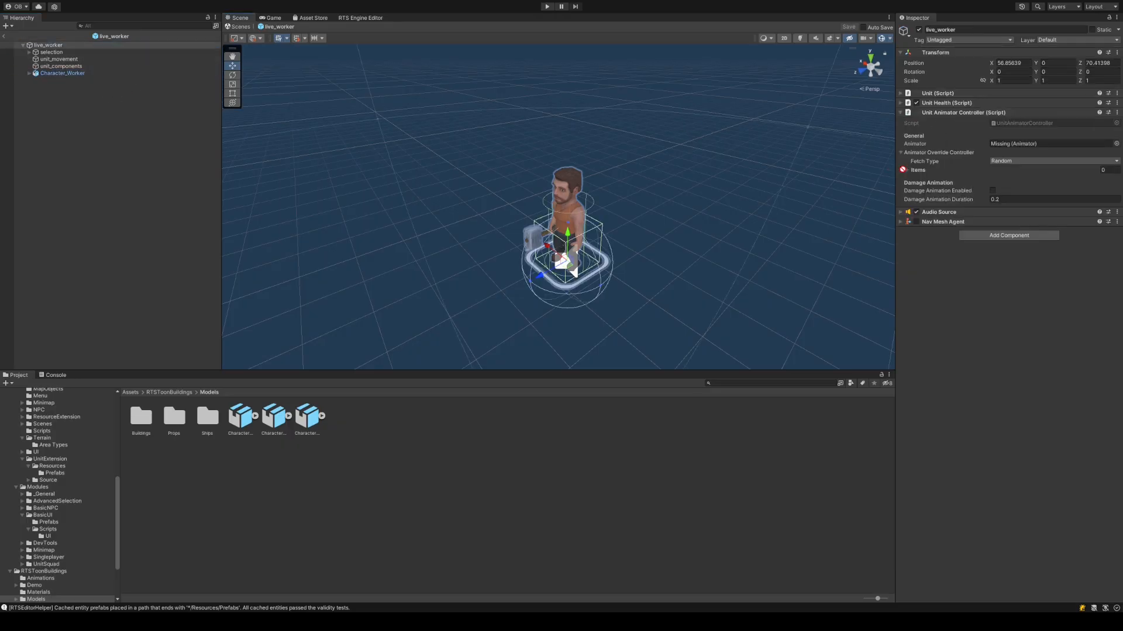
{"action": "left_click", "coordinate": [1015, 145]}
{"action": "left_click_drag", "start_coordinate": [1016, 148], "coordinate": [1015, 146]}
- Add one empty item to the Animator Override Controller list of live_worker's Unit Animator Controller
{"action": "left_click", "coordinate": [918, 171]}
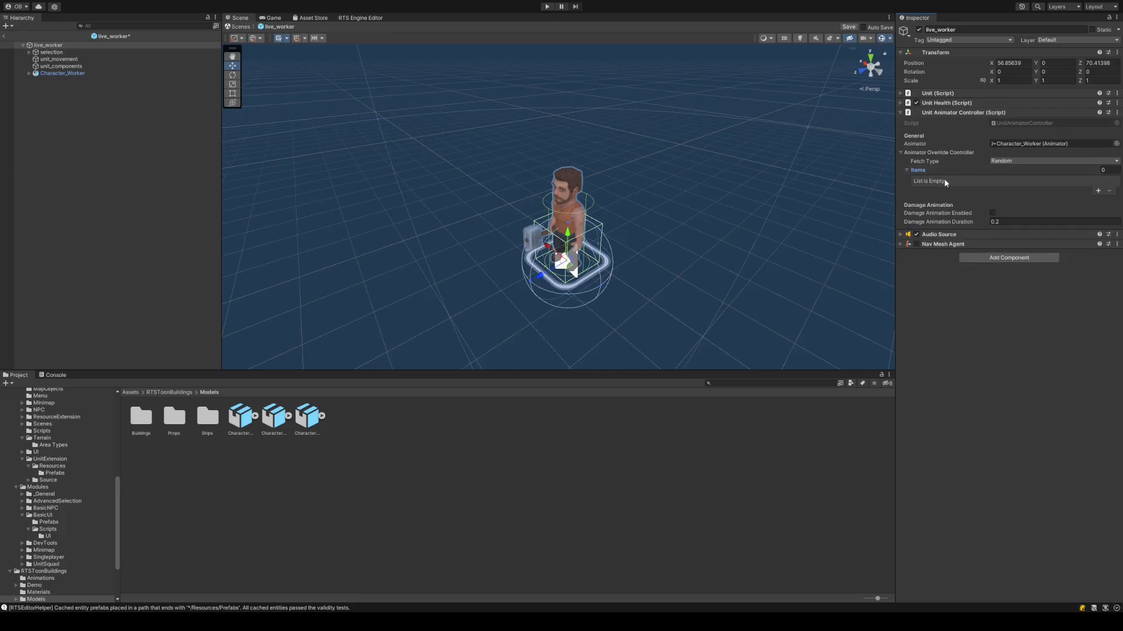
{"action": "left_click", "coordinate": [955, 153]}
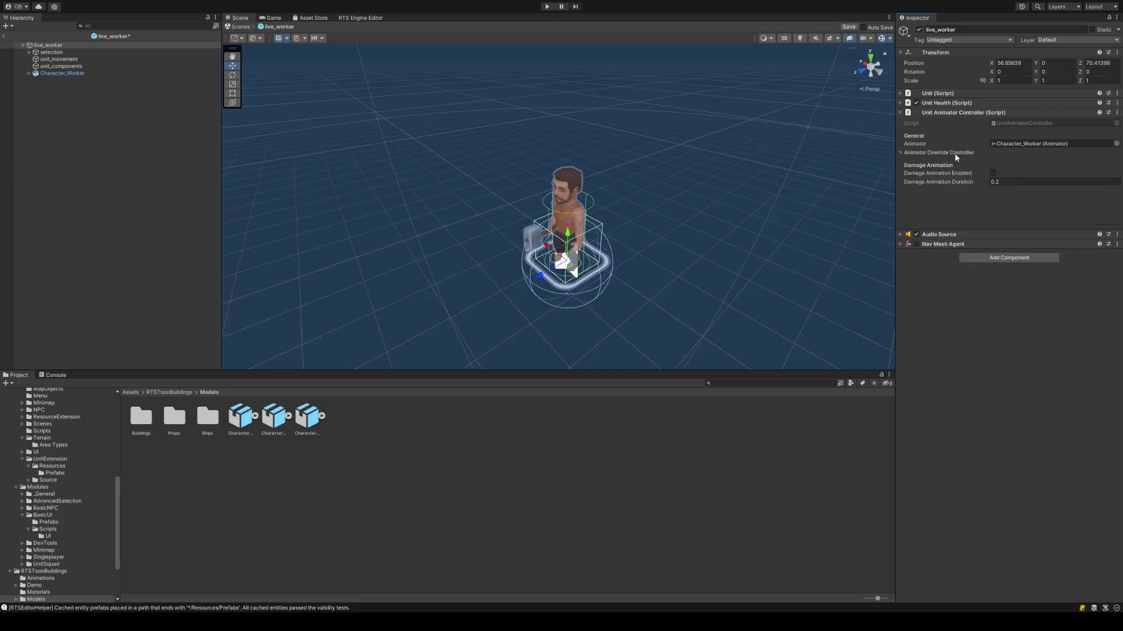
{"action": "left_click", "coordinate": [953, 153]}
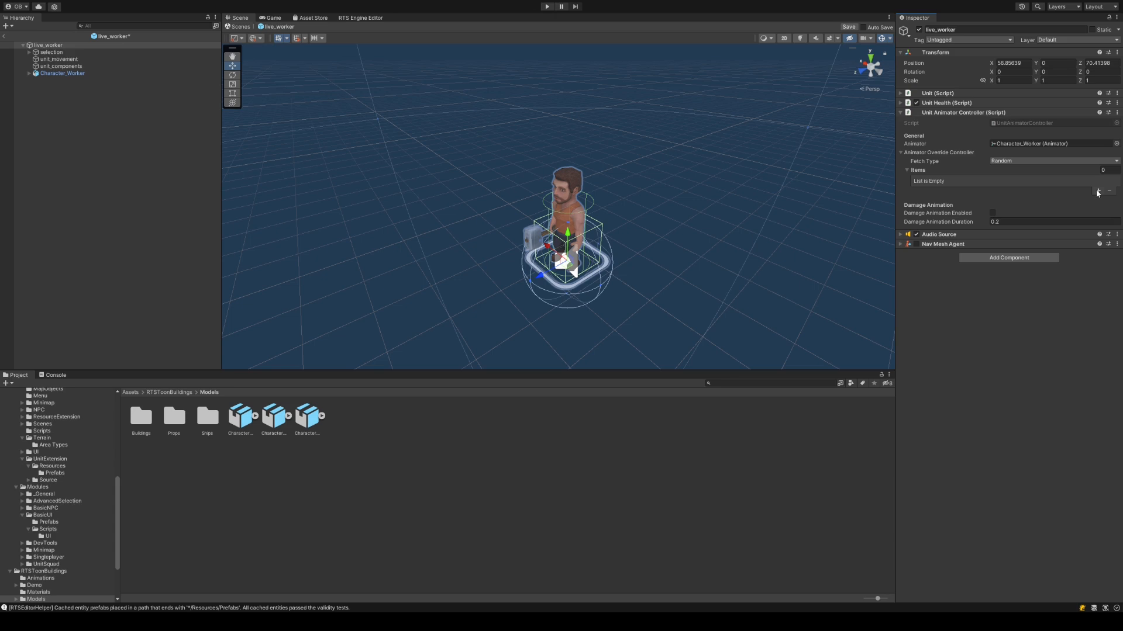
{"action": "left_click", "coordinate": [1098, 191]}
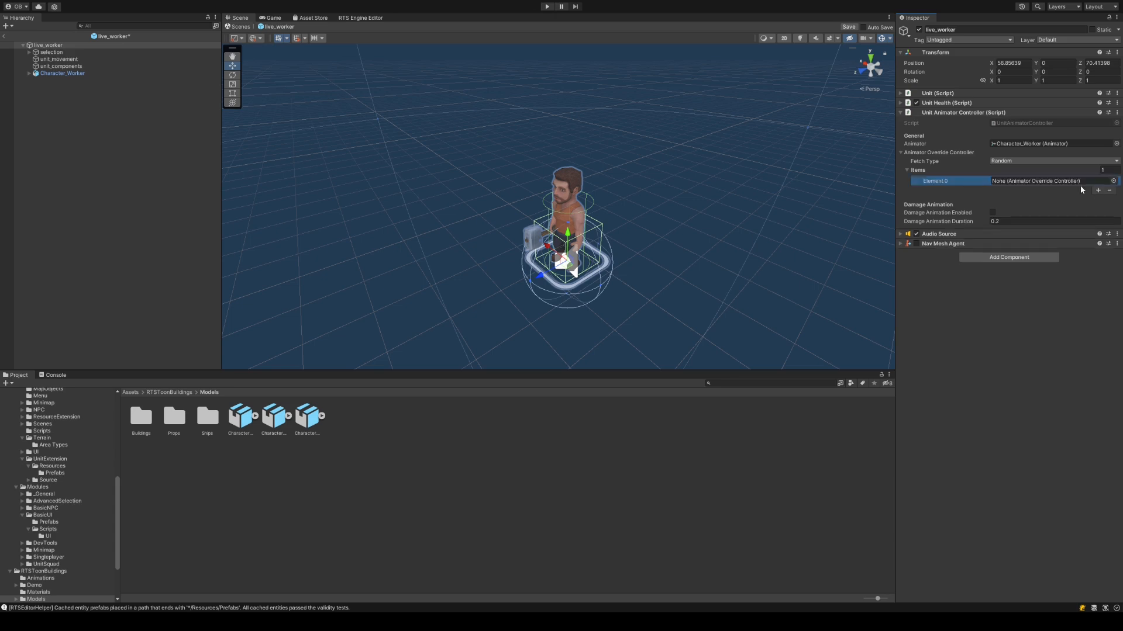
{"action": "left_click", "coordinate": [1113, 181]}
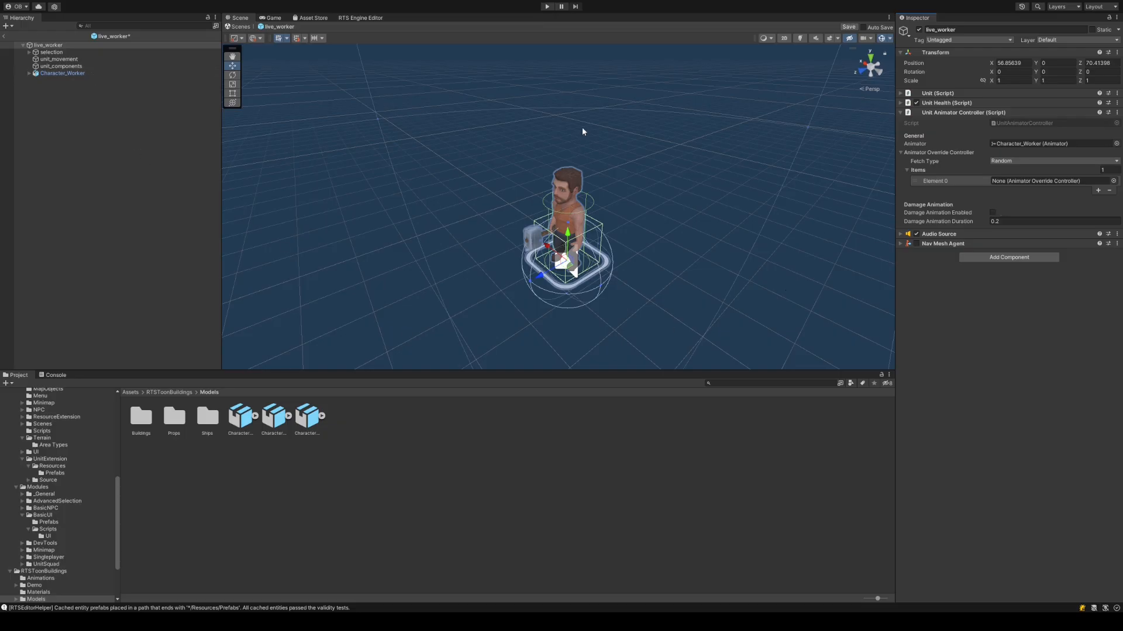
- Select Character_Worker and search the project assets for "Animator", and clear the search
{"action": "left_click", "coordinate": [61, 73]}
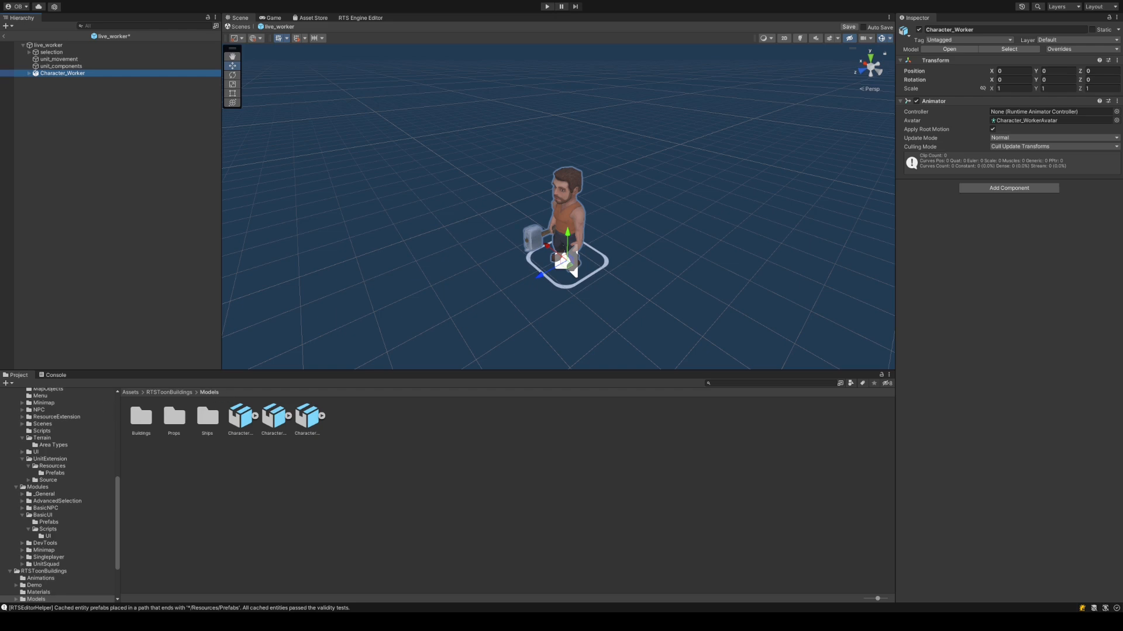
{"action": "left_click", "coordinate": [134, 393]}
{"action": "left_click", "coordinate": [759, 383]}
{"action": "type", "text": "Animator"}
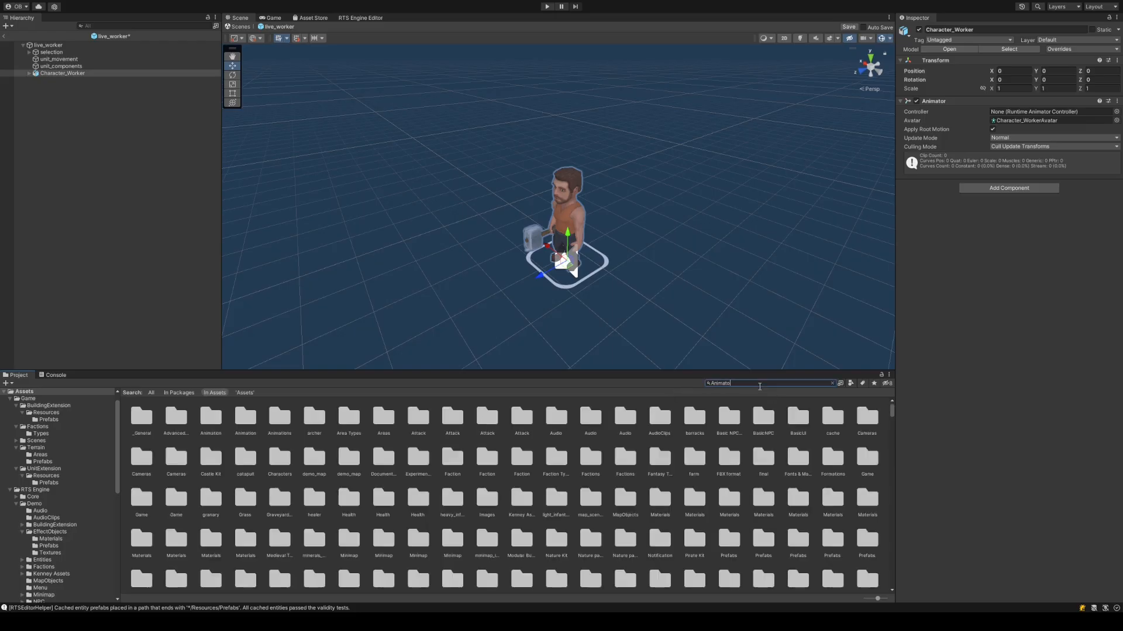
{"action": "left_click_drag", "start_coordinate": [739, 386], "coordinate": [688, 384]}
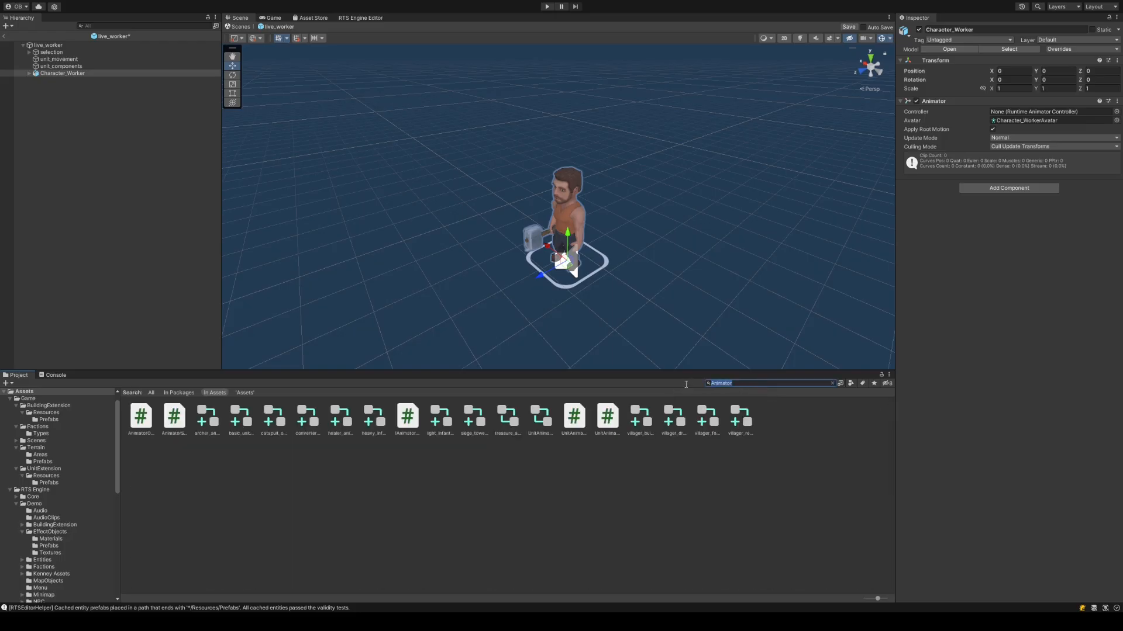
{"action": "key", "text": "BackSpace"}
- Open the UnitAnimator controller from the RTS Engine/Core/Animation/Controllers folder
{"action": "left_click", "coordinate": [498, 568]}
{"action": "double_click", "coordinate": [178, 416]}
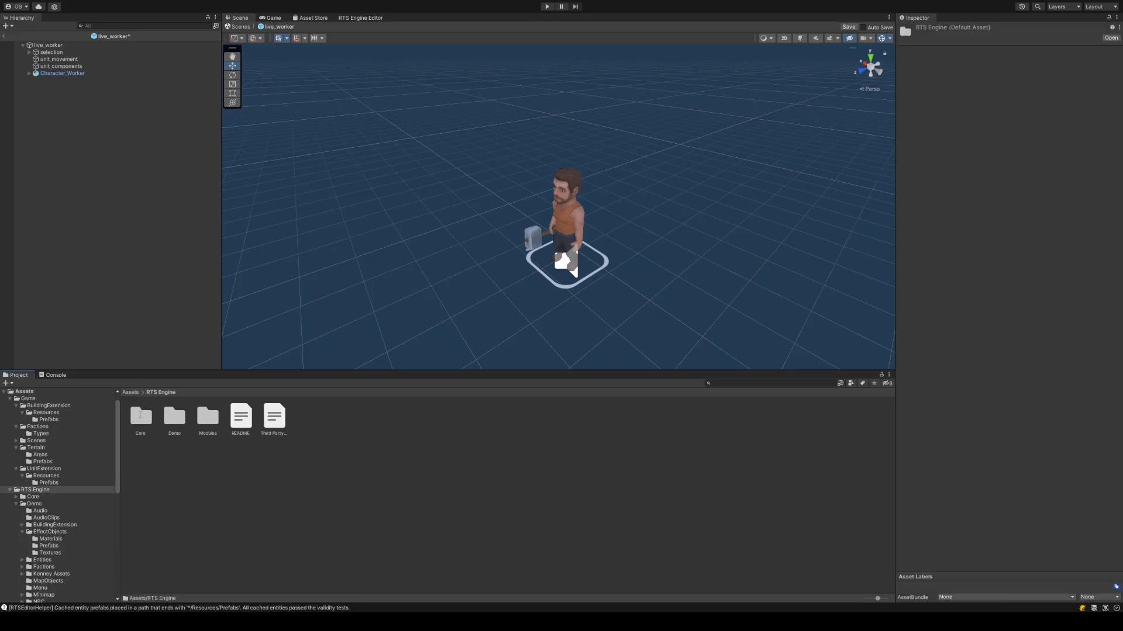
{"action": "double_click", "coordinate": [140, 415]}
{"action": "double_click", "coordinate": [139, 418]}
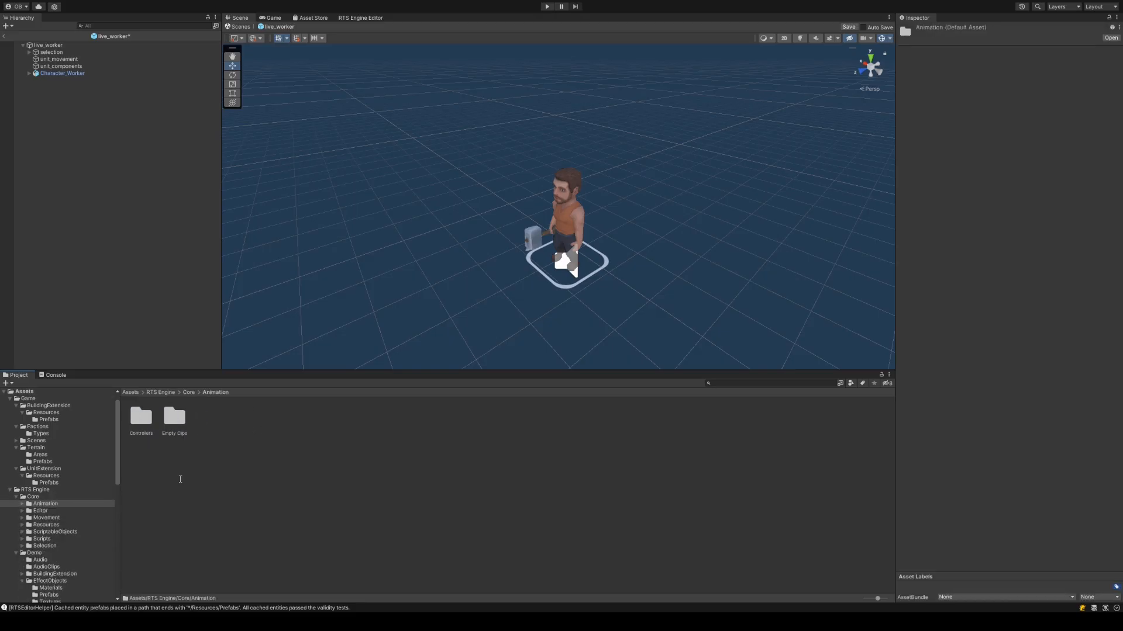
{"action": "double_click", "coordinate": [139, 415]}
{"action": "left_click", "coordinate": [176, 416]}
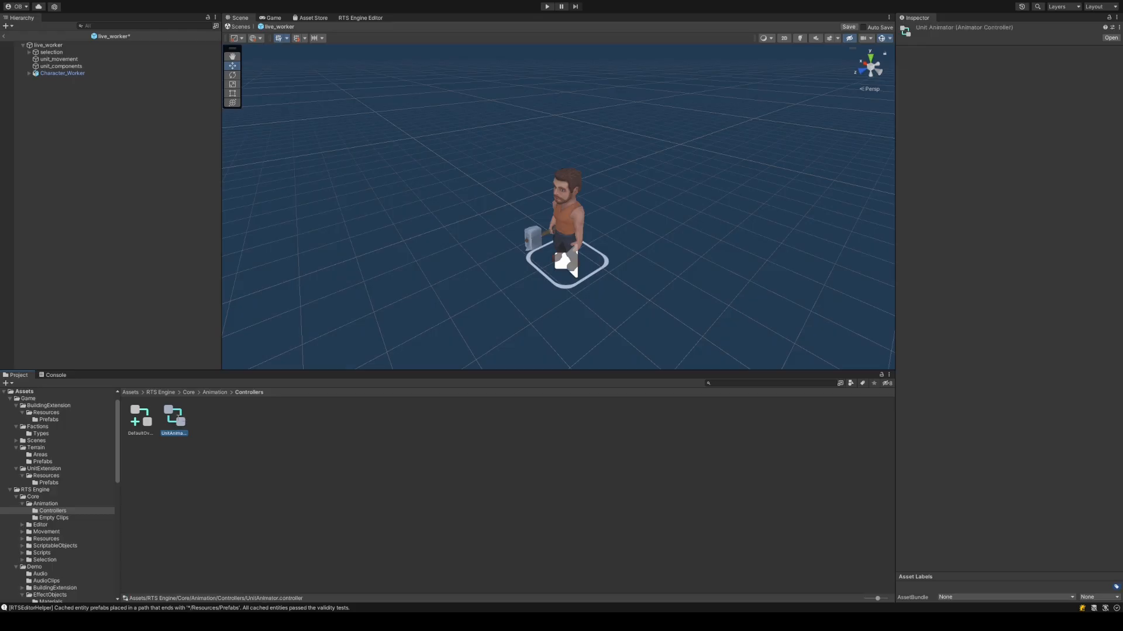
{"action": "left_click", "coordinate": [139, 418]}
{"action": "left_click", "coordinate": [168, 420]}
{"action": "double_click", "coordinate": [174, 418]}
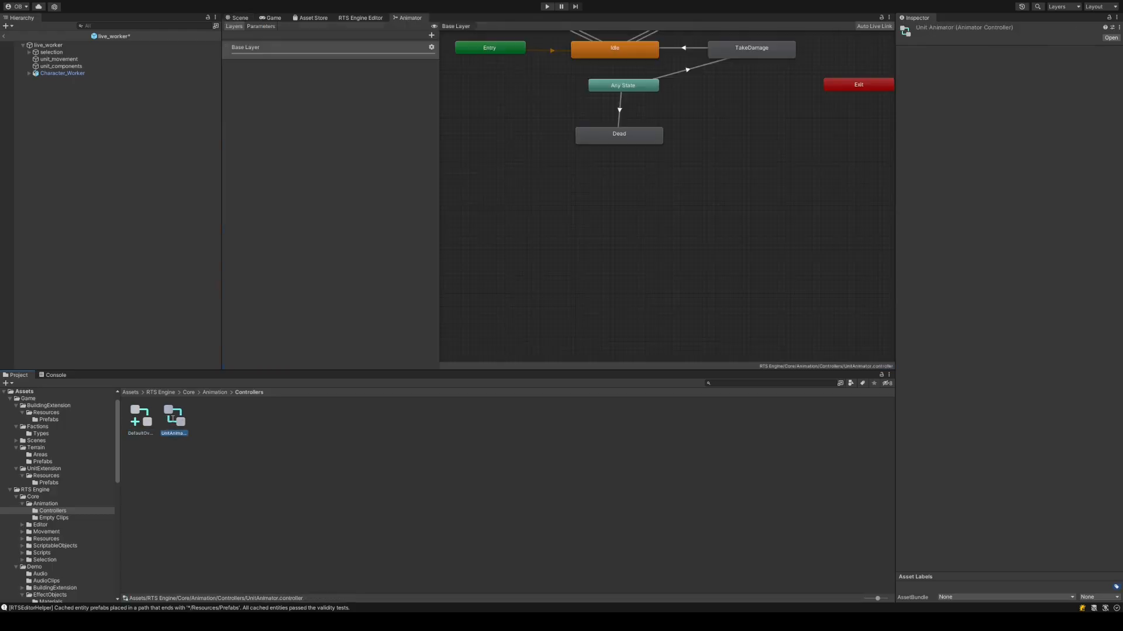
- Examine the Idle, Moving, InProgress, TakeDamage and Dead states of UnitAnimator and its parameters
{"action": "middle_click_drag", "start_coordinate": [731, 121], "coordinate": [766, 229]}
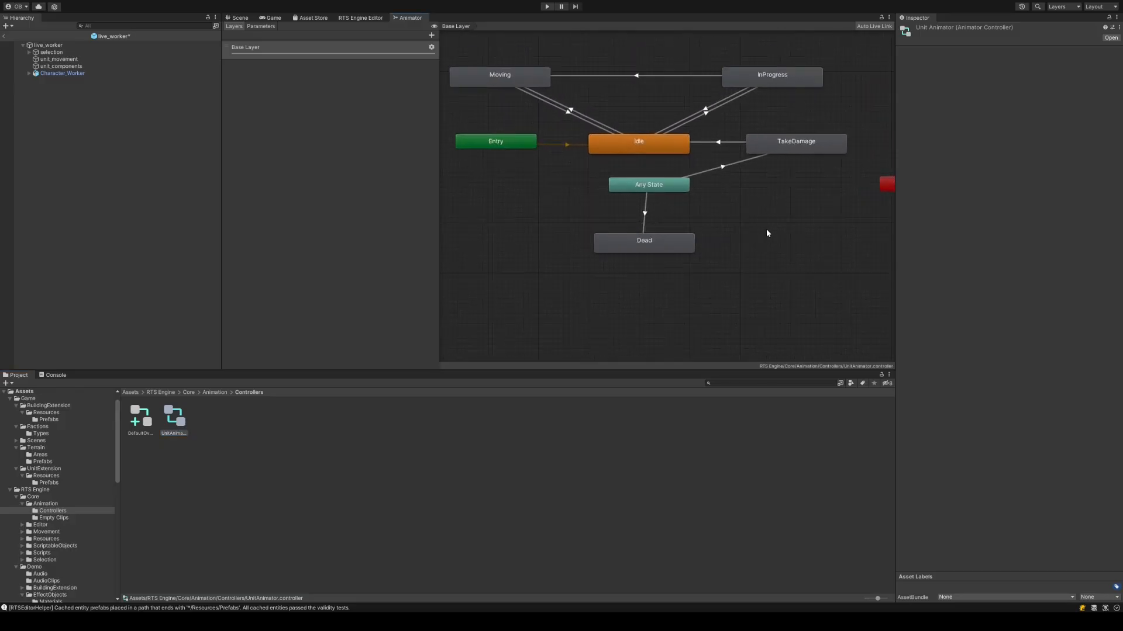
{"action": "scroll", "coordinate": [766, 230], "scroll_direction": "down", "scroll_amount": 5}
{"action": "scroll", "coordinate": [766, 229], "scroll_direction": "up", "scroll_amount": 5}
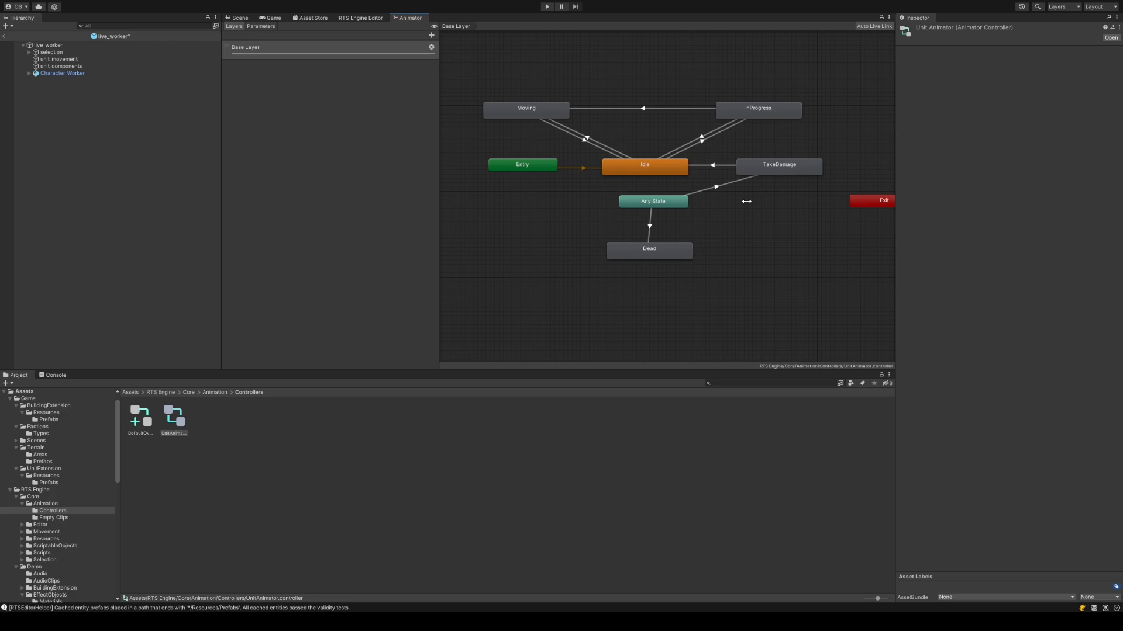
{"action": "left_click_drag", "start_coordinate": [652, 169], "coordinate": [652, 171]}
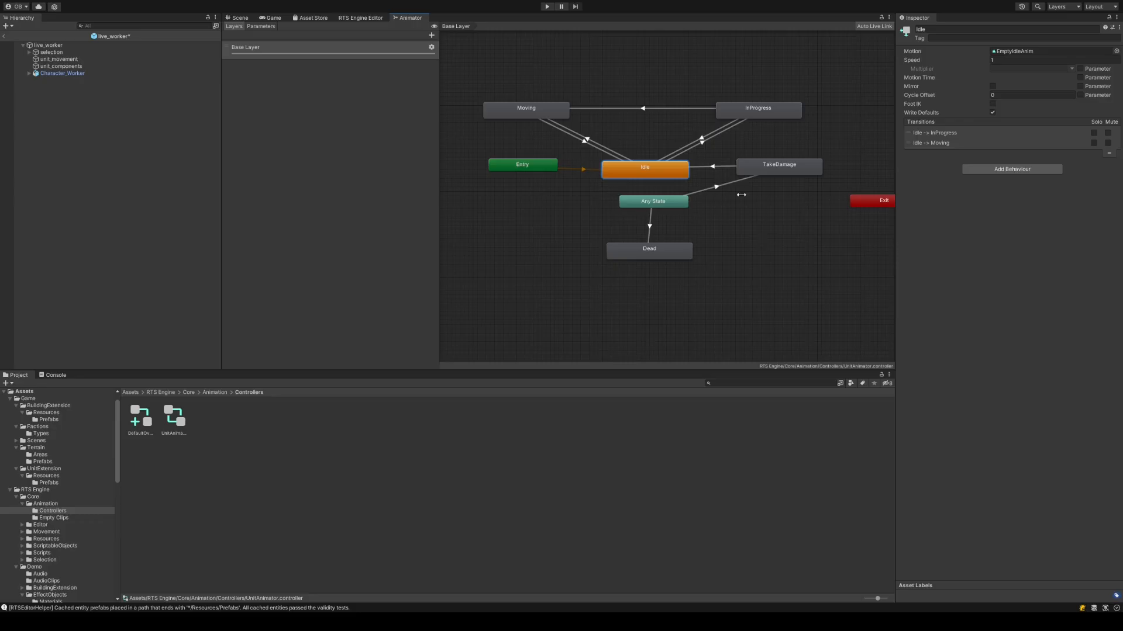
{"action": "left_click_drag", "start_coordinate": [526, 111], "coordinate": [524, 110]}
{"action": "left_click", "coordinate": [766, 110]}
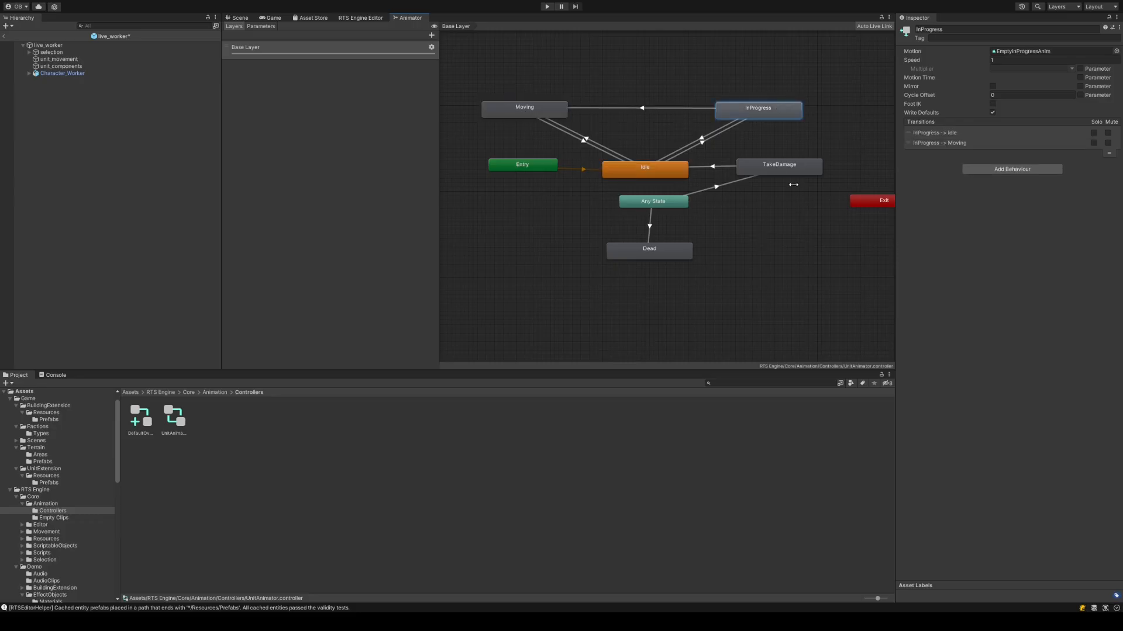
{"action": "left_click", "coordinate": [769, 165]}
{"action": "left_click", "coordinate": [651, 249]}
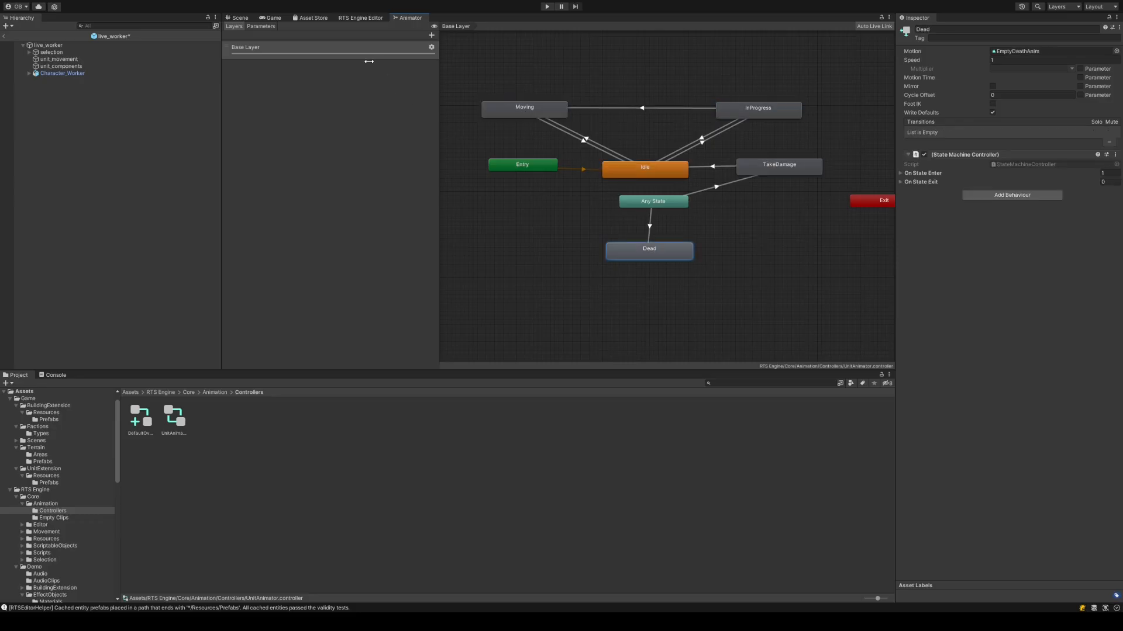
{"action": "left_click", "coordinate": [260, 26]}
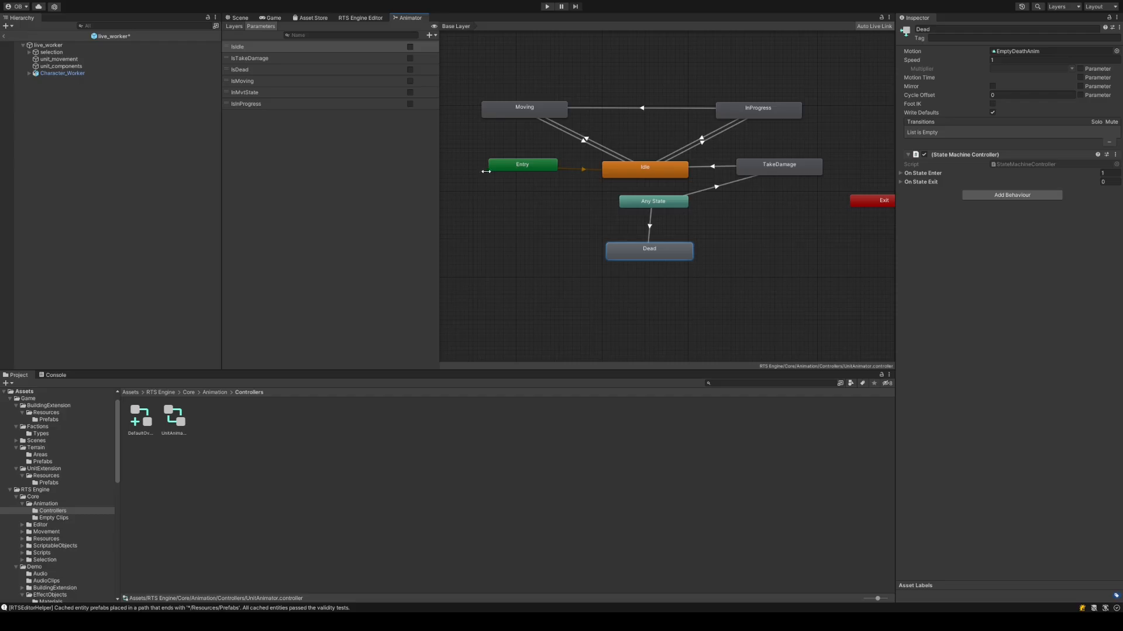
- Assign UnitAnimator as the controller of Character_Worker's Animator, save the prefab and return to live_worker
{"action": "left_click", "coordinate": [76, 47]}
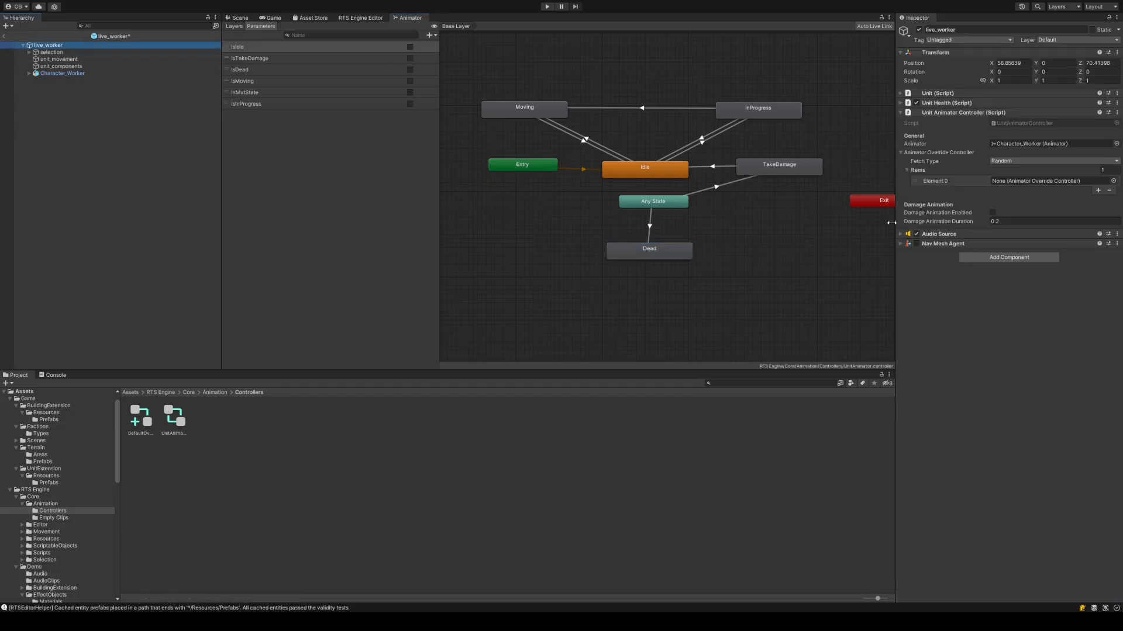
{"action": "mouse_move", "coordinate": [894, 223]}
{"action": "left_mouse_down"}
{"action": "mouse_move", "coordinate": [873, 223]}
{"action": "mouse_move", "coordinate": [887, 219]}
{"action": "left_mouse_up"}
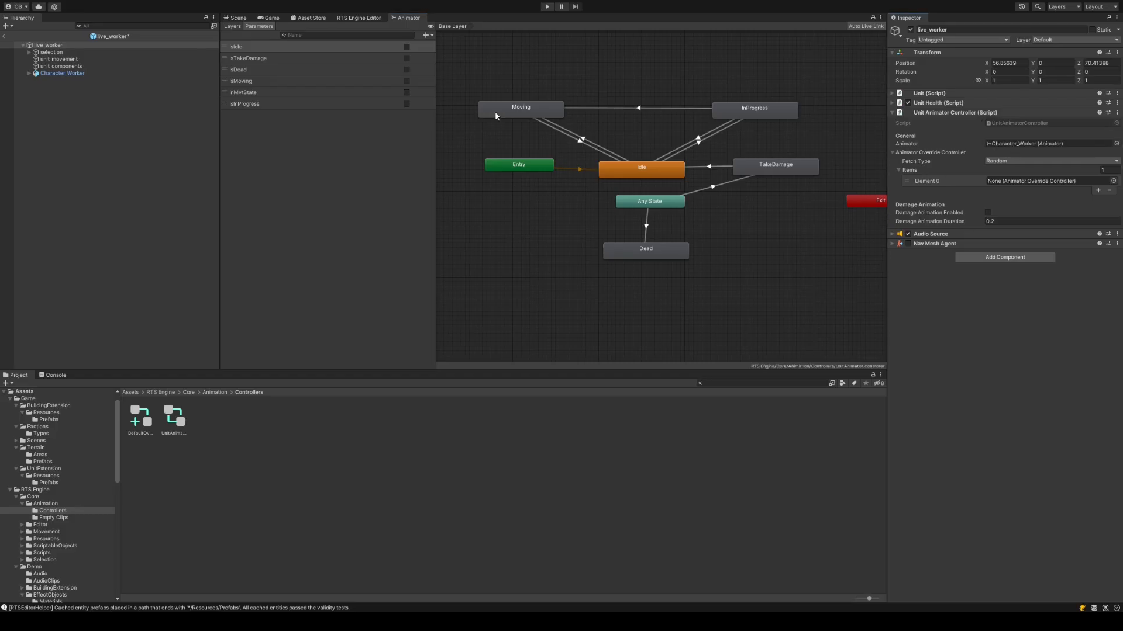
{"action": "left_click", "coordinate": [138, 74]}
{"action": "left_click_drag", "start_coordinate": [173, 419], "coordinate": [1051, 121]}
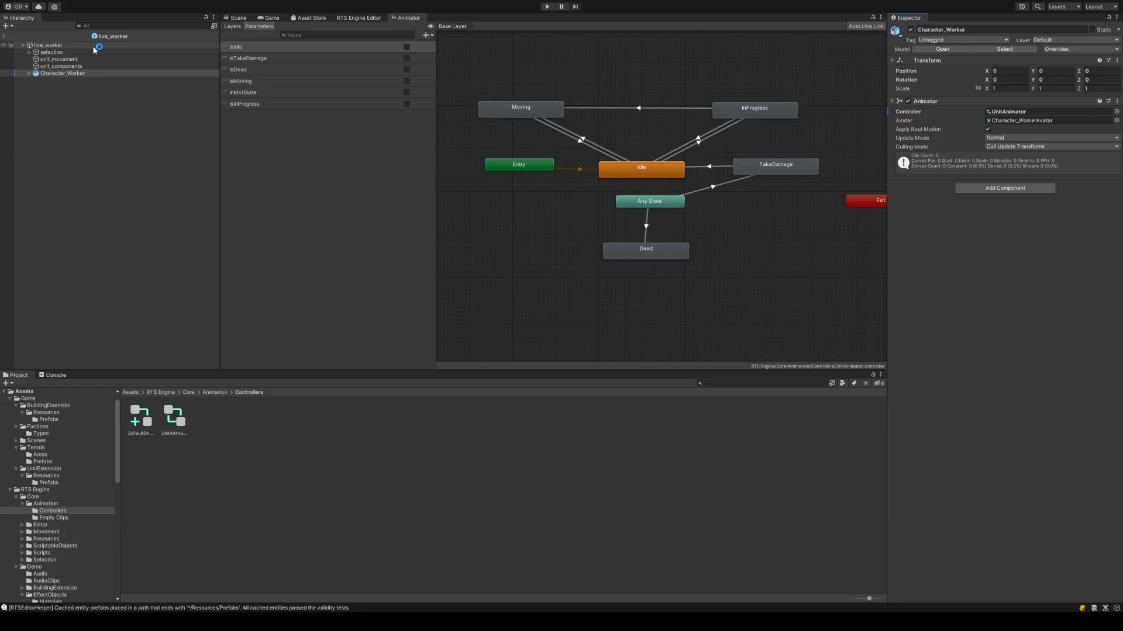
{"action": "left_click", "coordinate": [94, 48]}
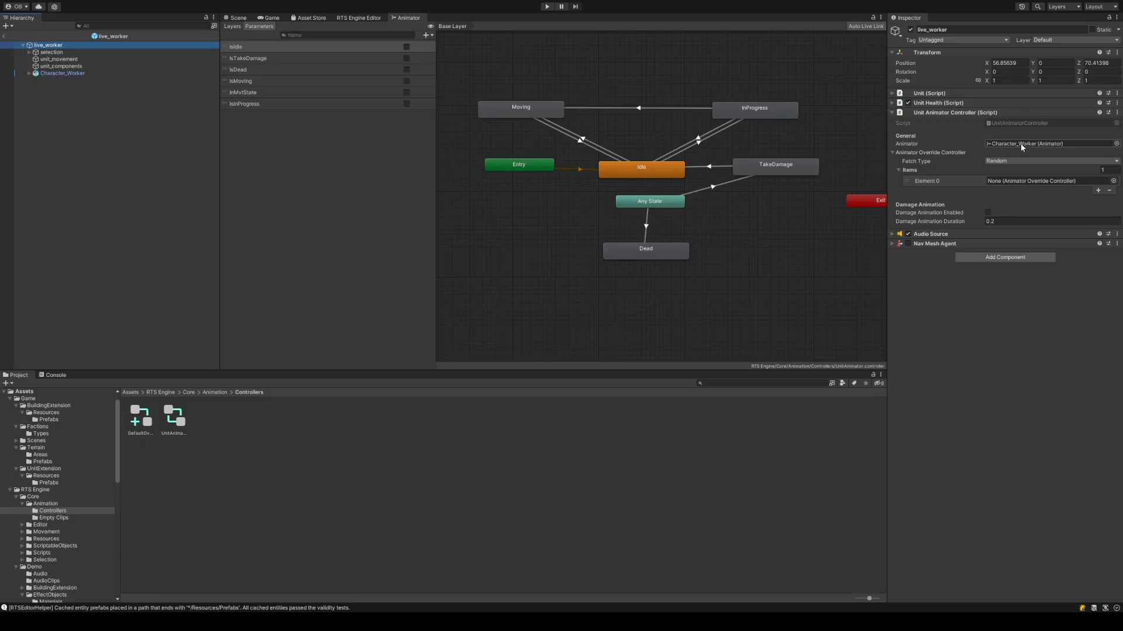
- Create a folder named Source in Assets/Game/UnitExtension
{"action": "left_click", "coordinate": [132, 393]}
{"action": "double_click", "coordinate": [148, 419]}
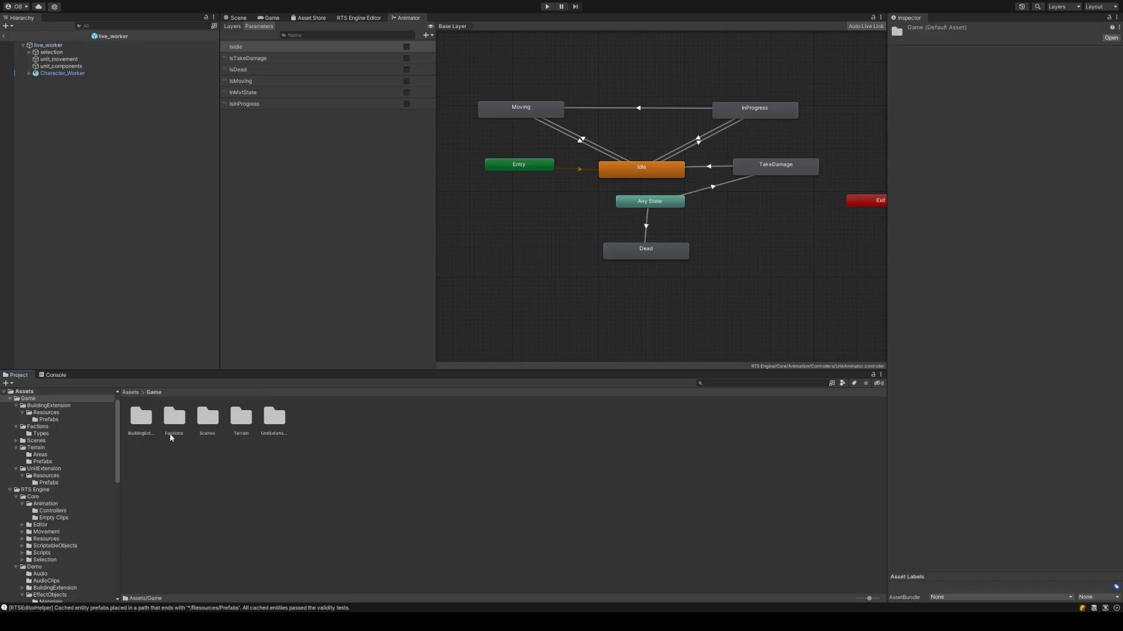
{"action": "double_click", "coordinate": [275, 417]}
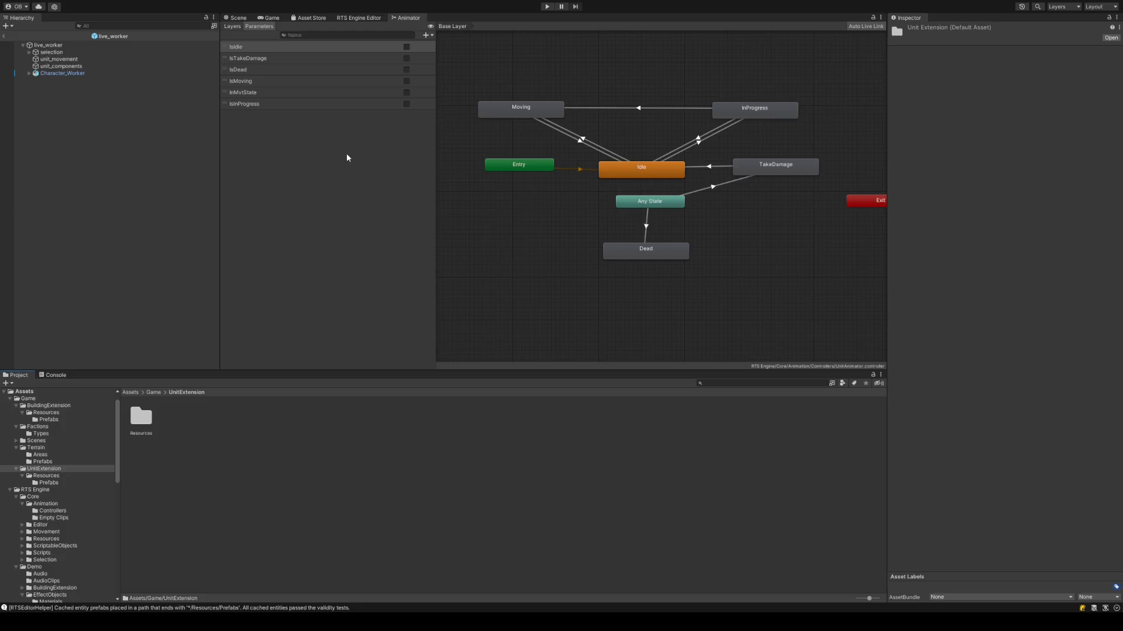
{"action": "left_click", "coordinate": [359, 180]}
{"action": "type", "text": "Source"}
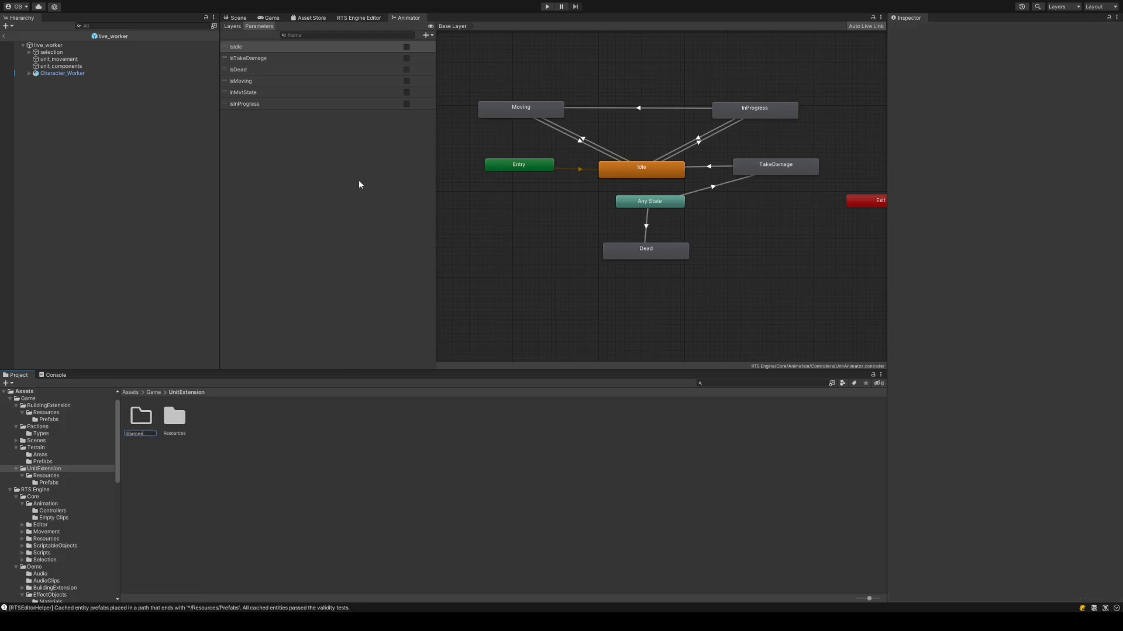
{"action": "key", "text": "Return"}
- Create a folder named Worker inside the Source folder and open it
{"action": "double_click", "coordinate": [176, 424]}
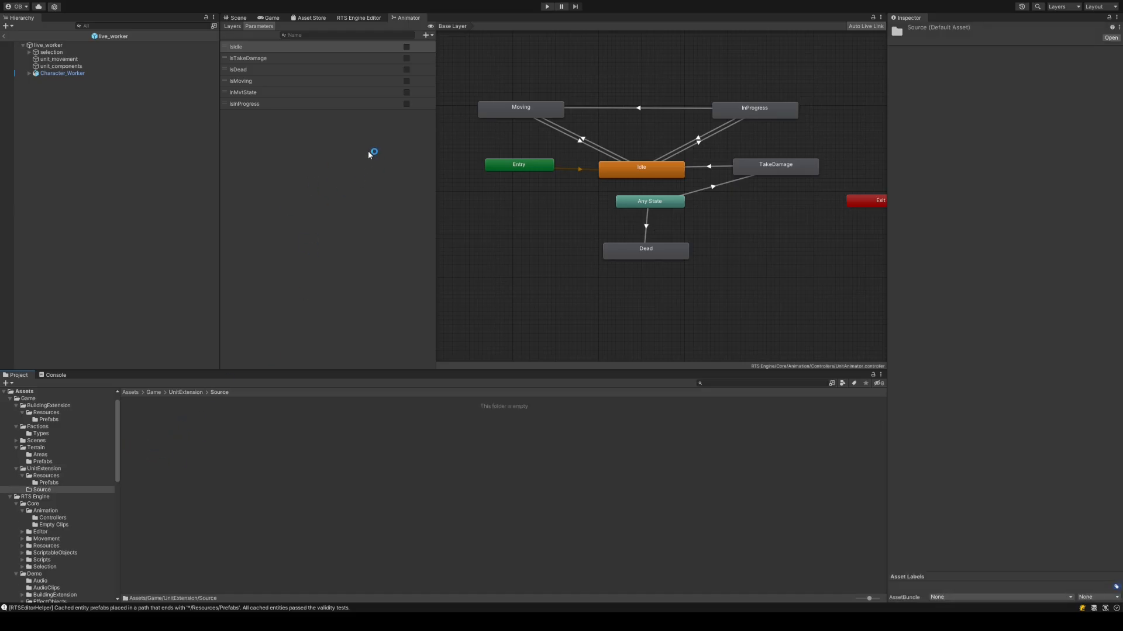
{"action": "type", "text": "W"}
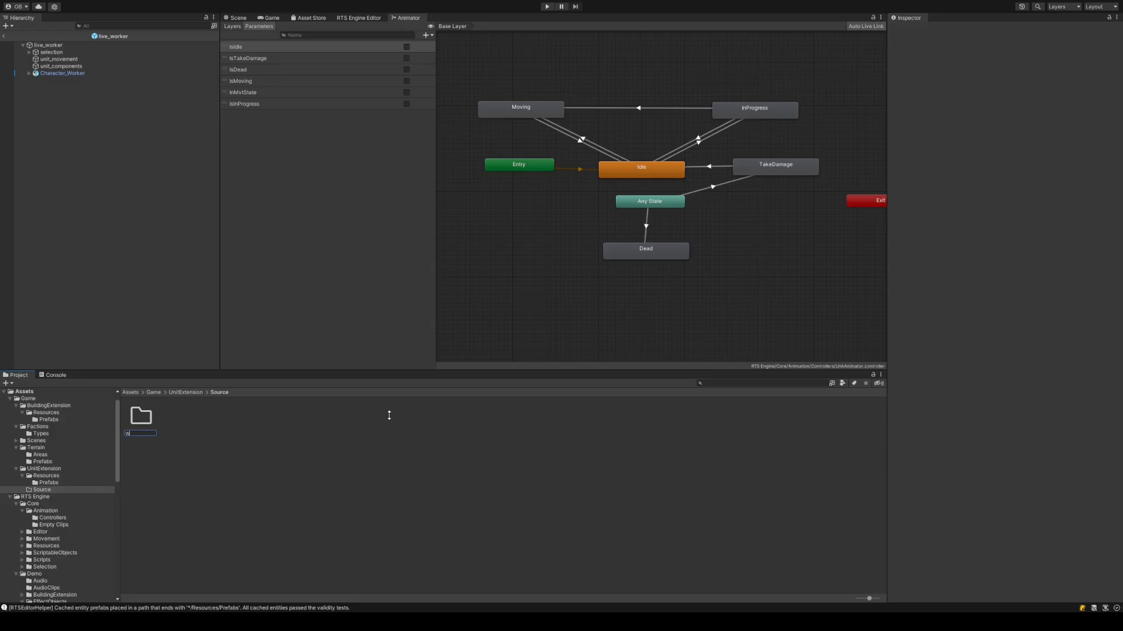
{"action": "type", "text": "orker"}
{"action": "key", "text": "Return"}
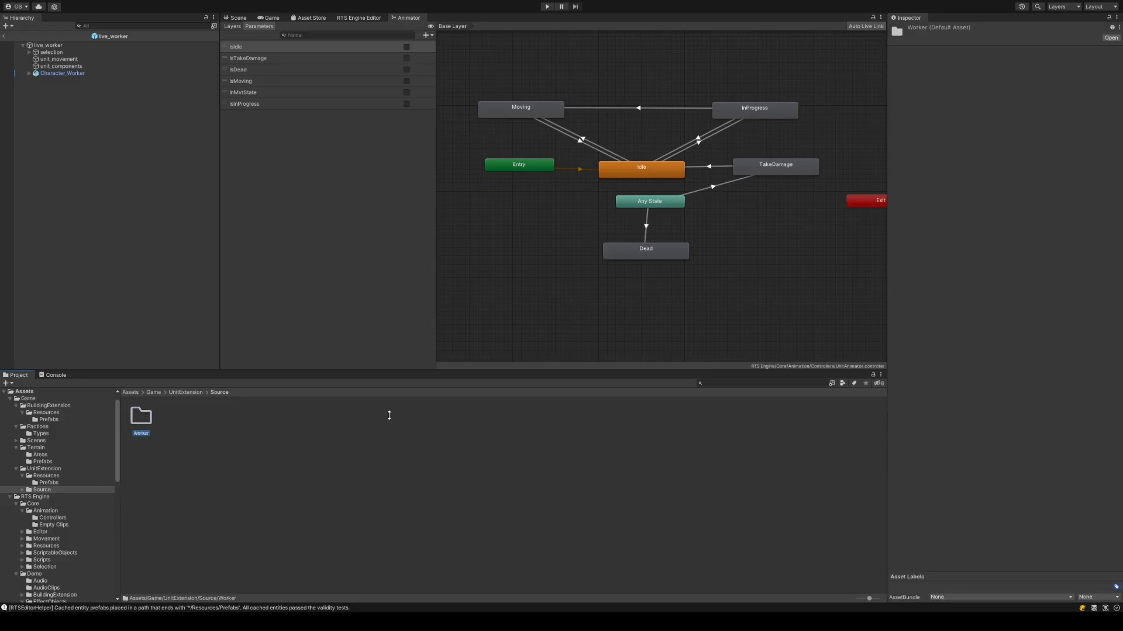
{"action": "key", "text": "Return"}
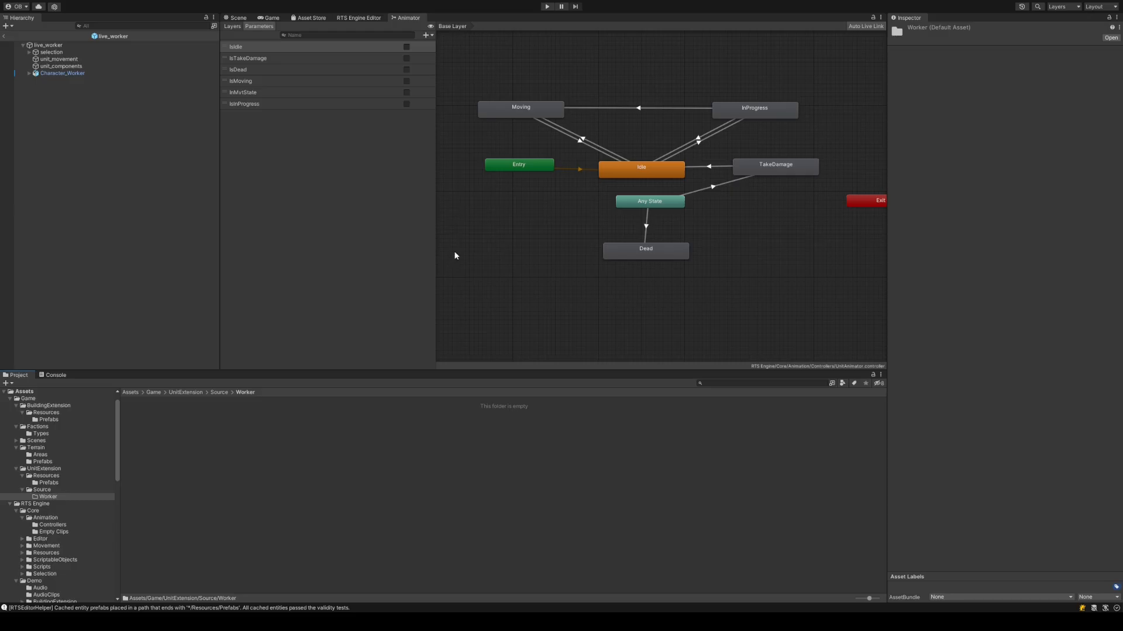
- Create an Animator Override Controller named live_worker_animator_override in the Worker folder
{"action": "left_click", "coordinate": [464, 481]}
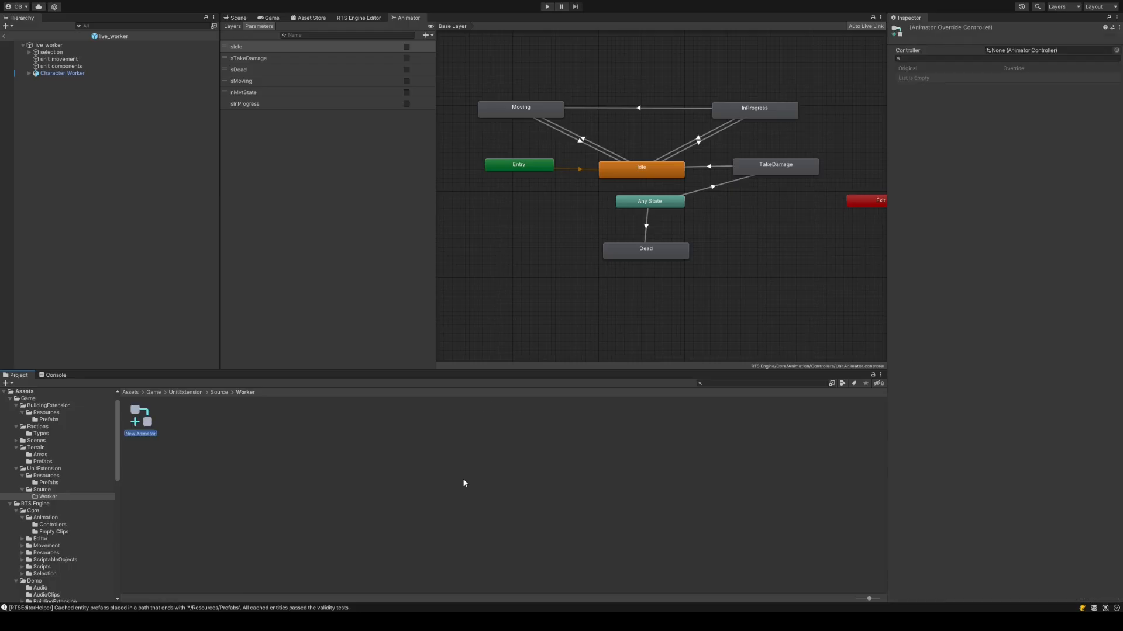
{"action": "key", "text": "BackSpace"}
{"action": "type", "text": "live_worker_animator_"}
{"action": "type", "text": "override"}
{"action": "key", "text": "Return"}
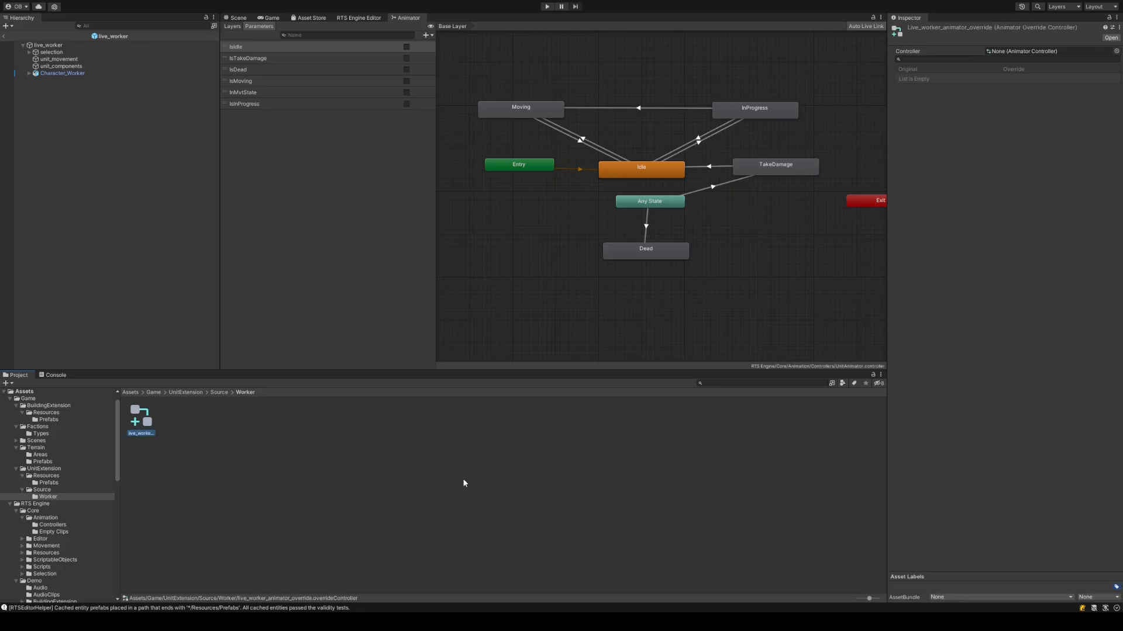
- Examine the settings of the Moving, InProgress, Idle and TakeDamage states in the UnitAnimator graph
{"action": "left_click", "coordinate": [519, 116]}
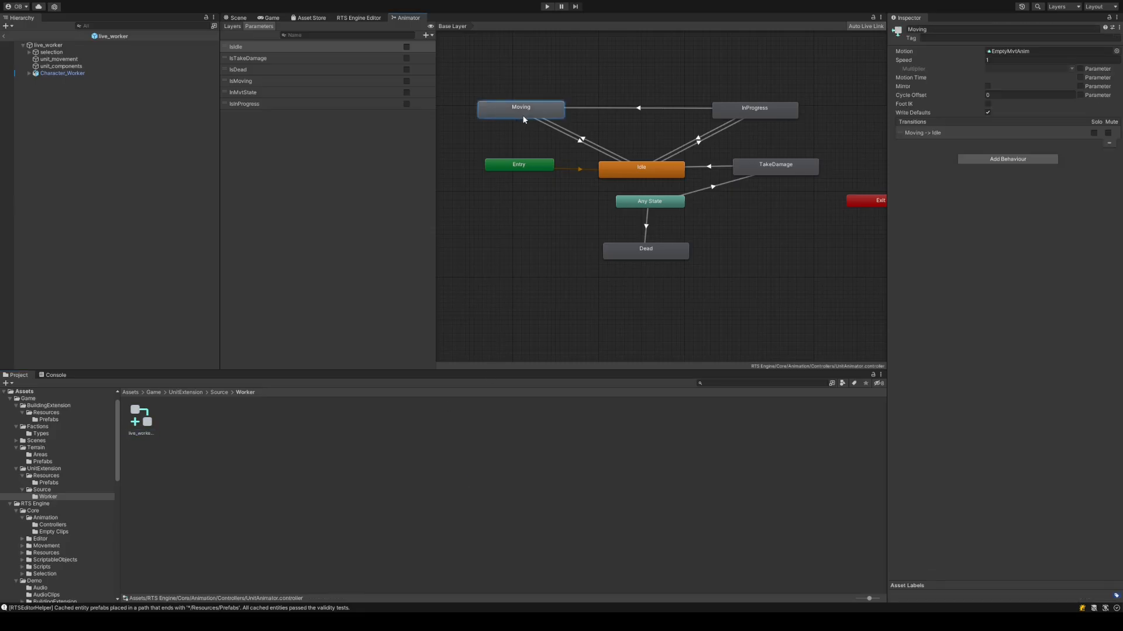
{"action": "left_click", "coordinate": [762, 105]}
{"action": "left_click", "coordinate": [643, 169]}
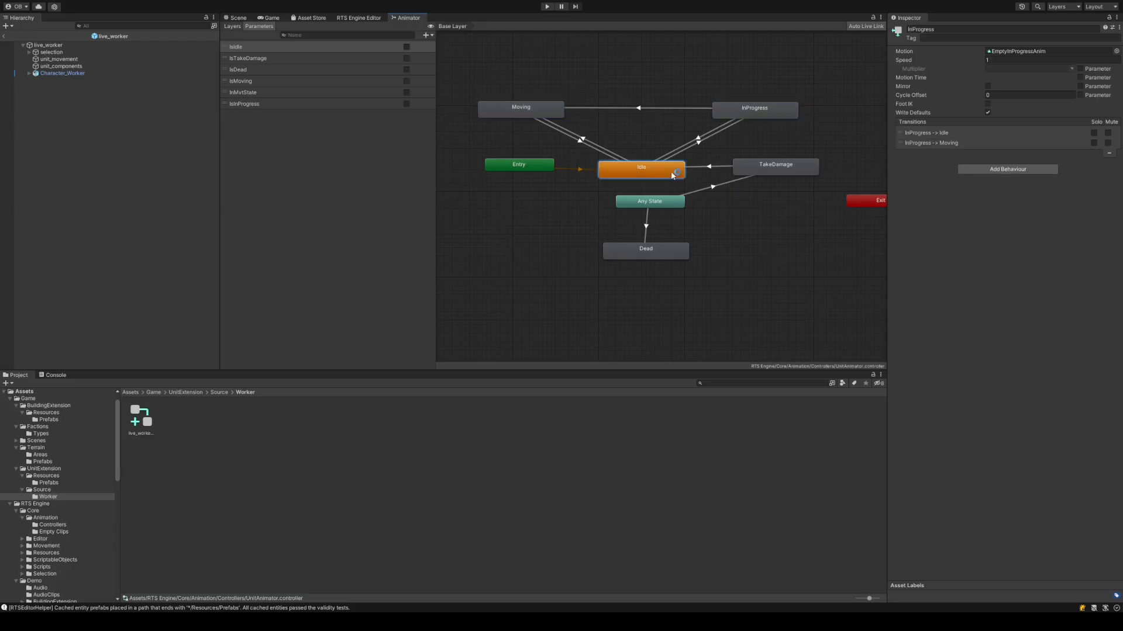
{"action": "left_click", "coordinate": [776, 170]}
{"action": "left_click", "coordinate": [763, 110]}
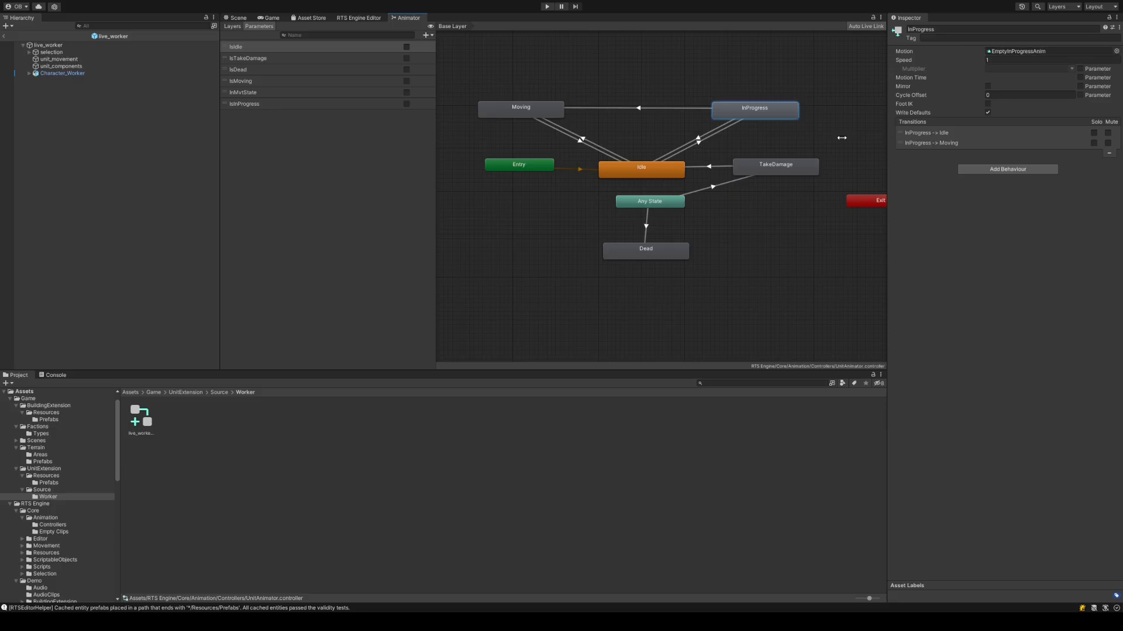
{"action": "left_click", "coordinate": [779, 165]}
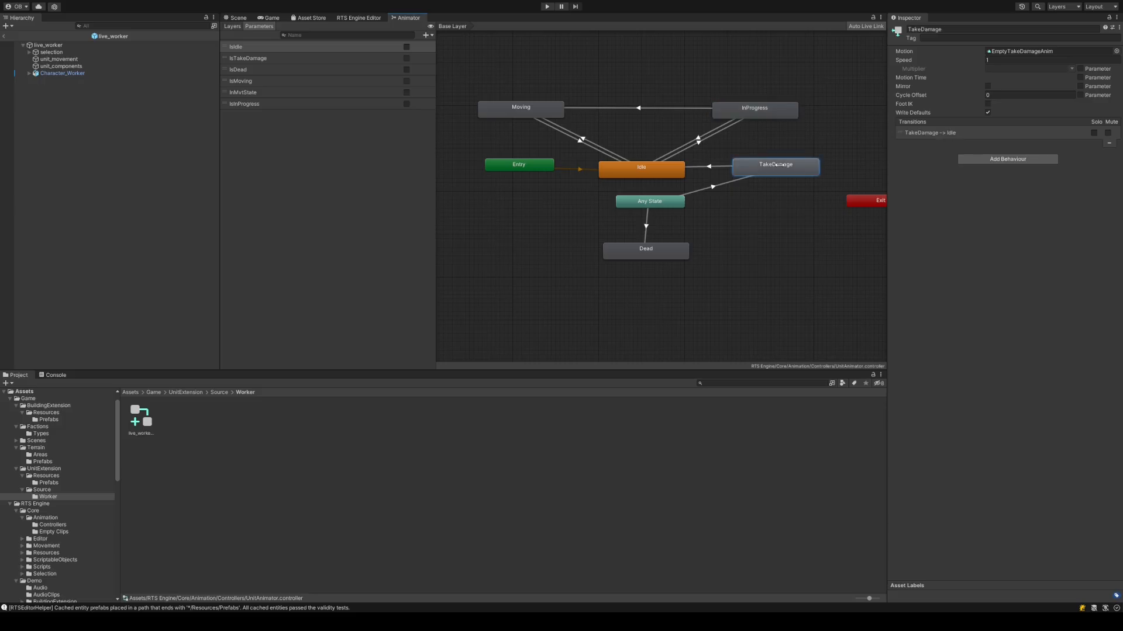
{"action": "left_click", "coordinate": [526, 113]}
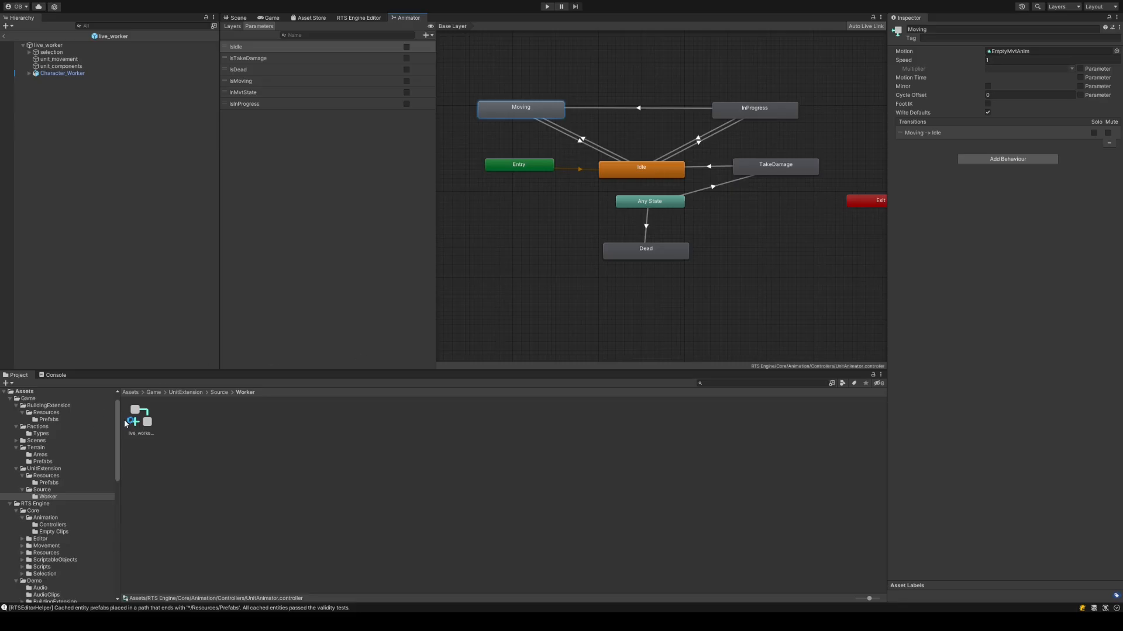
- Assign UnitAnimator as the controller of the live_worker_animator_override asset in the Worker folder
{"action": "left_click", "coordinate": [141, 431]}
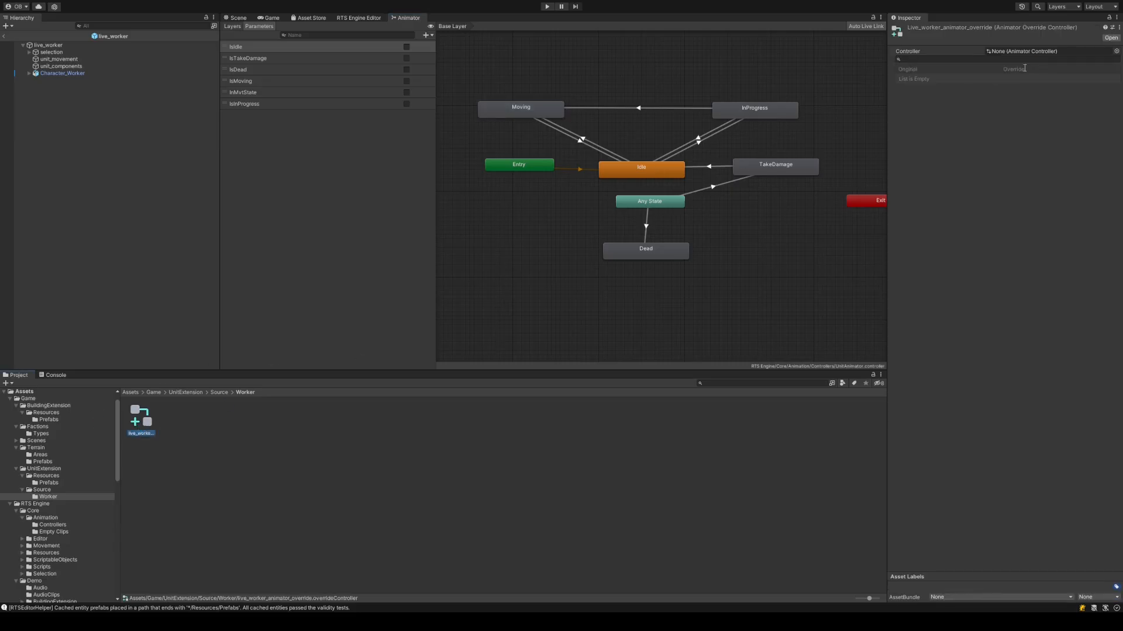
{"action": "left_click", "coordinate": [1116, 51]}
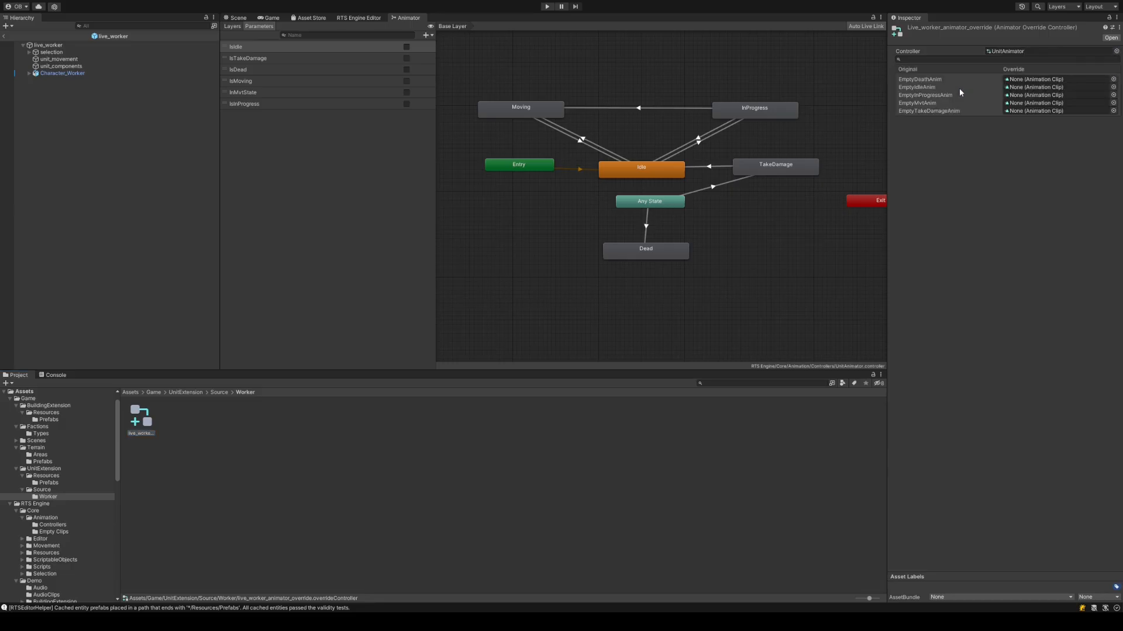
{"action": "left_click", "coordinate": [968, 119]}
{"action": "left_click", "coordinate": [147, 427]}
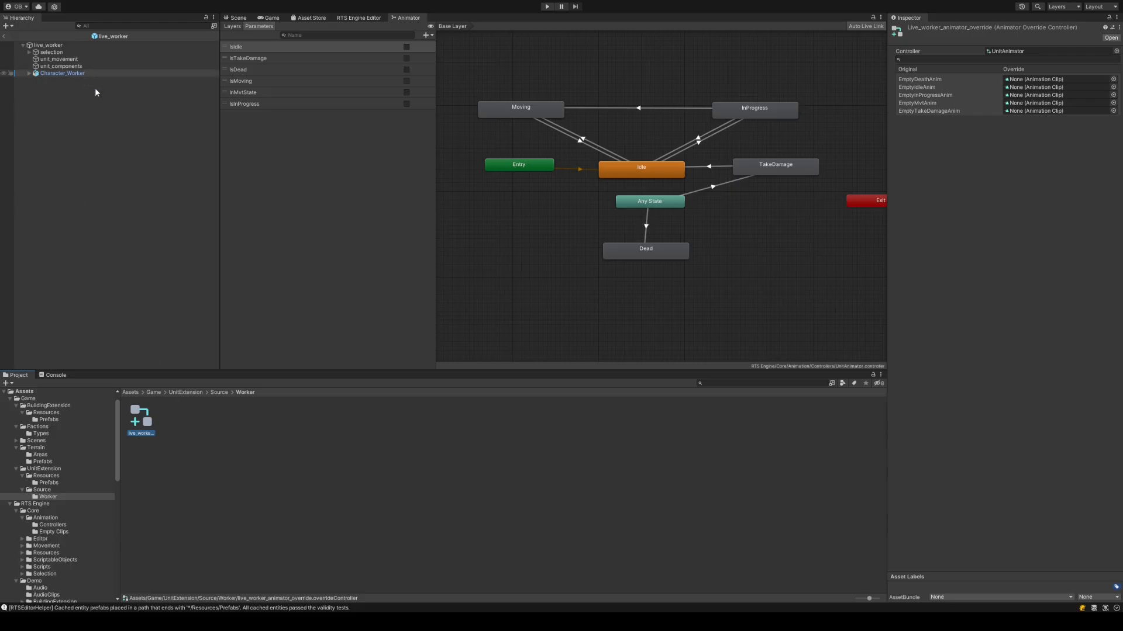
- Assign live_worker_animator_override as Element 0 of the Animator Override Controller items in live_worker's Unit Animator Controller
{"action": "left_click", "coordinate": [73, 73]}
{"action": "left_click", "coordinate": [48, 45]}
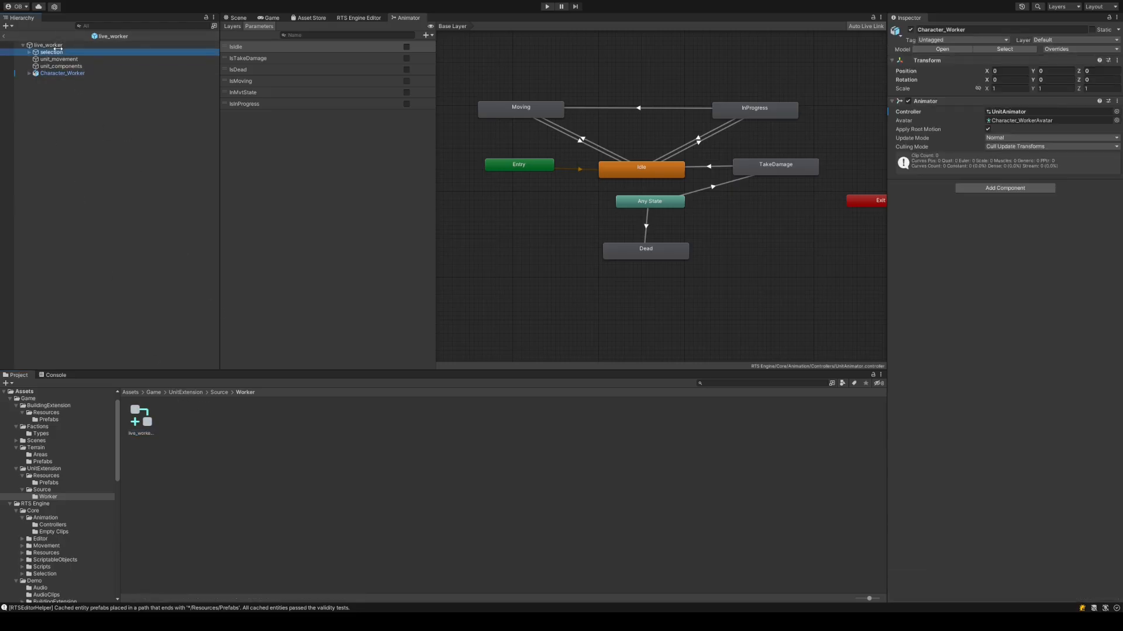
{"action": "left_click_drag", "start_coordinate": [146, 422], "coordinate": [1027, 184]}
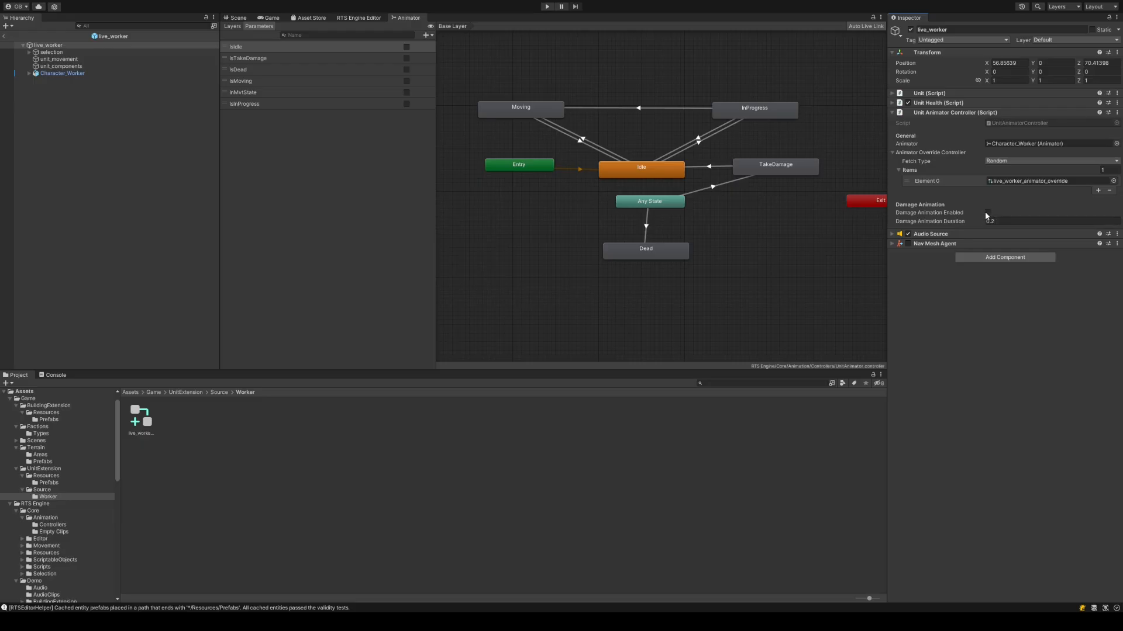
- Open the Animations folder in Assets/RTSToonBuildings
{"action": "left_click", "coordinate": [149, 417]}
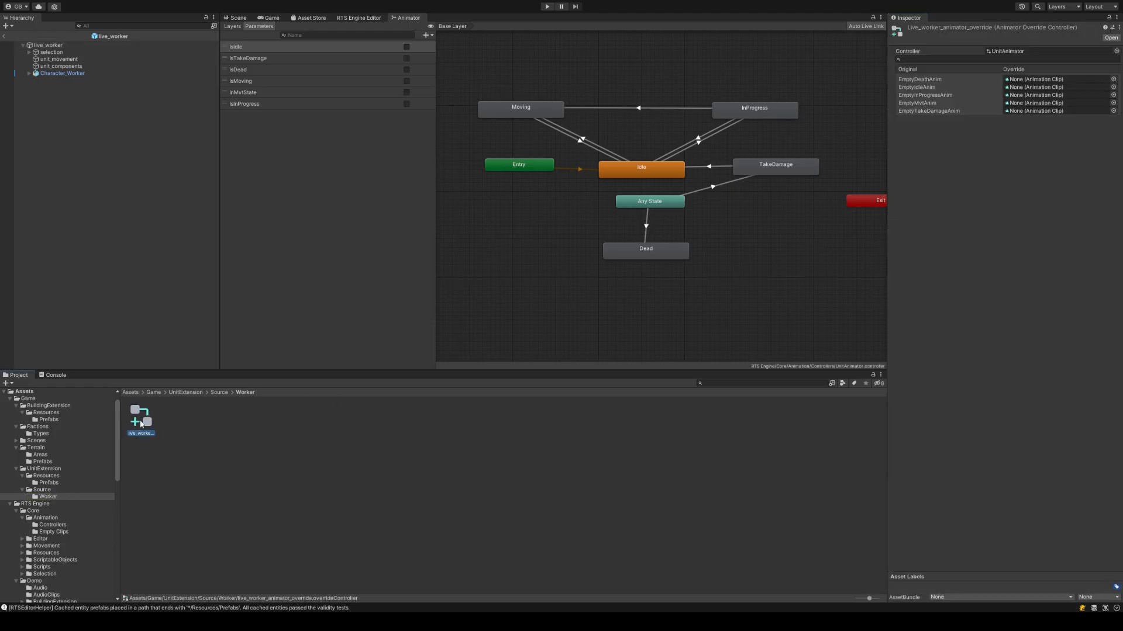
{"action": "left_click", "coordinate": [131, 393]}
{"action": "double_click", "coordinate": [202, 416]}
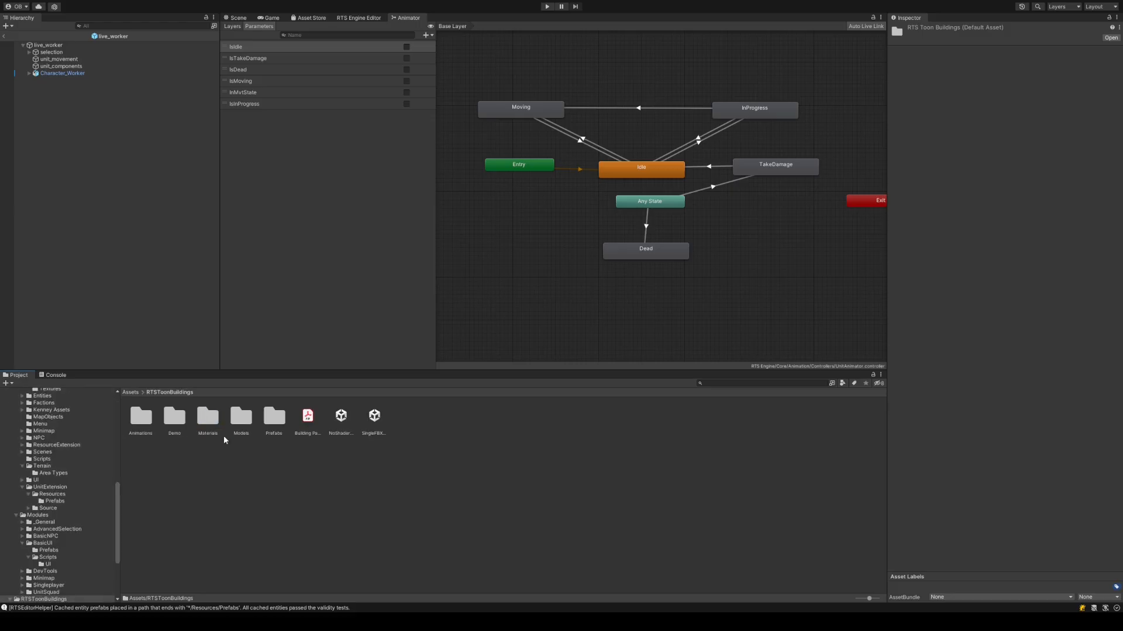
{"action": "double_click", "coordinate": [140, 416]}
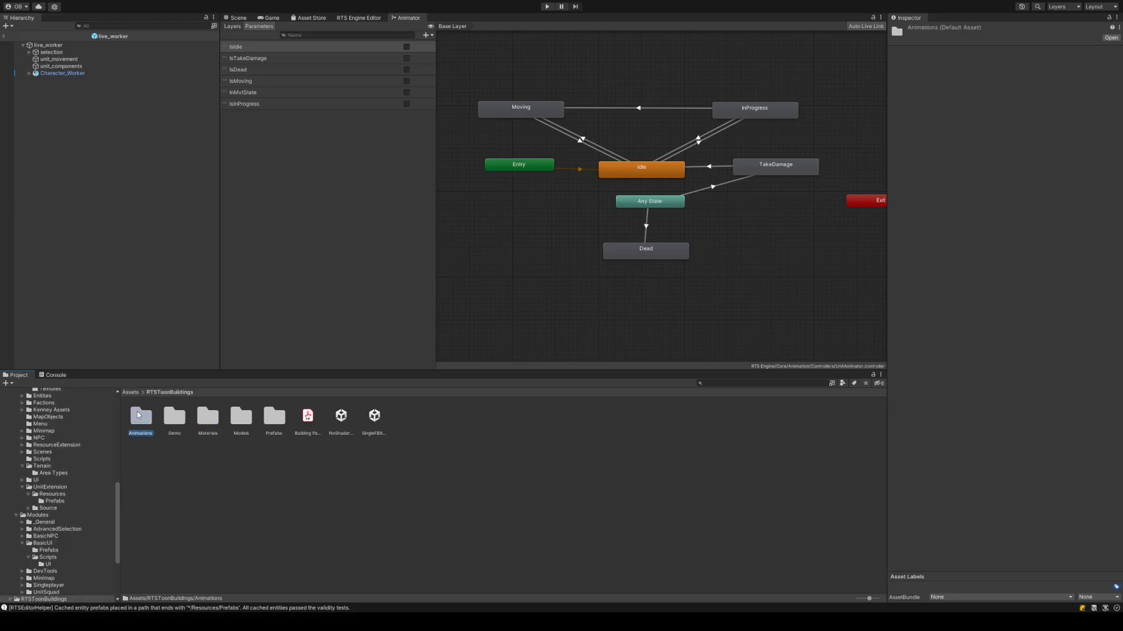
- Expand the Animation_Attack model and play its Attack clip in an enlarged preview, then pause it
{"action": "left_click", "coordinate": [144, 418]}
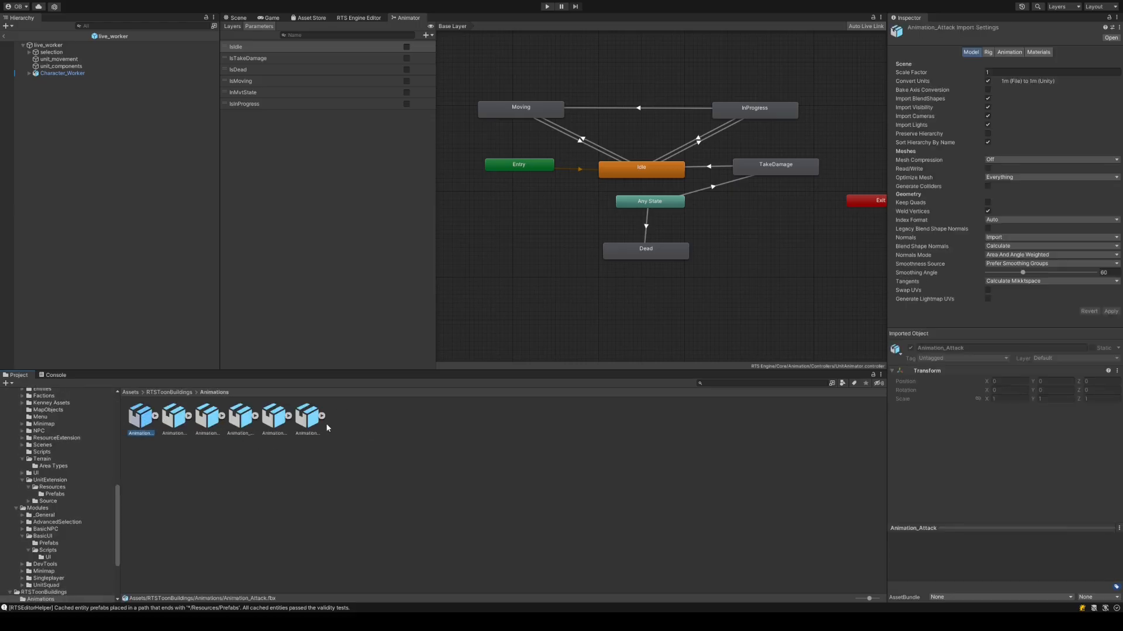
{"action": "left_click_drag", "start_coordinate": [1068, 528], "coordinate": [1067, 499]}
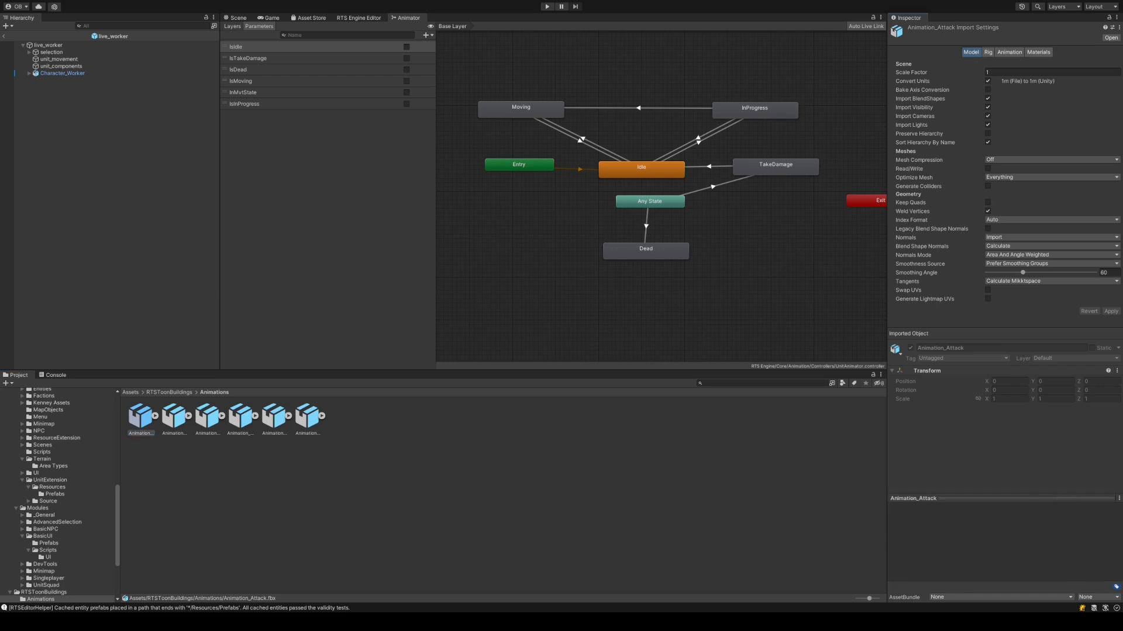
{"action": "left_click", "coordinate": [155, 416]}
{"action": "left_click", "coordinate": [207, 416]}
{"action": "left_click", "coordinate": [141, 416]}
{"action": "left_click", "coordinate": [174, 416]}
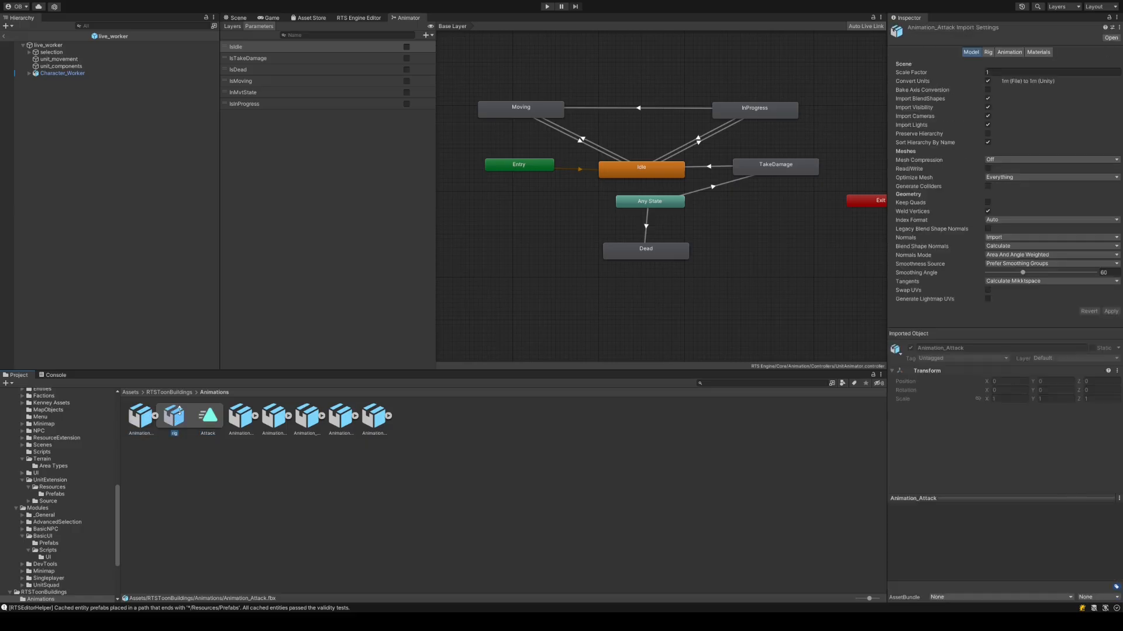
{"action": "left_click", "coordinate": [220, 414]}
{"action": "left_click", "coordinate": [897, 507]}
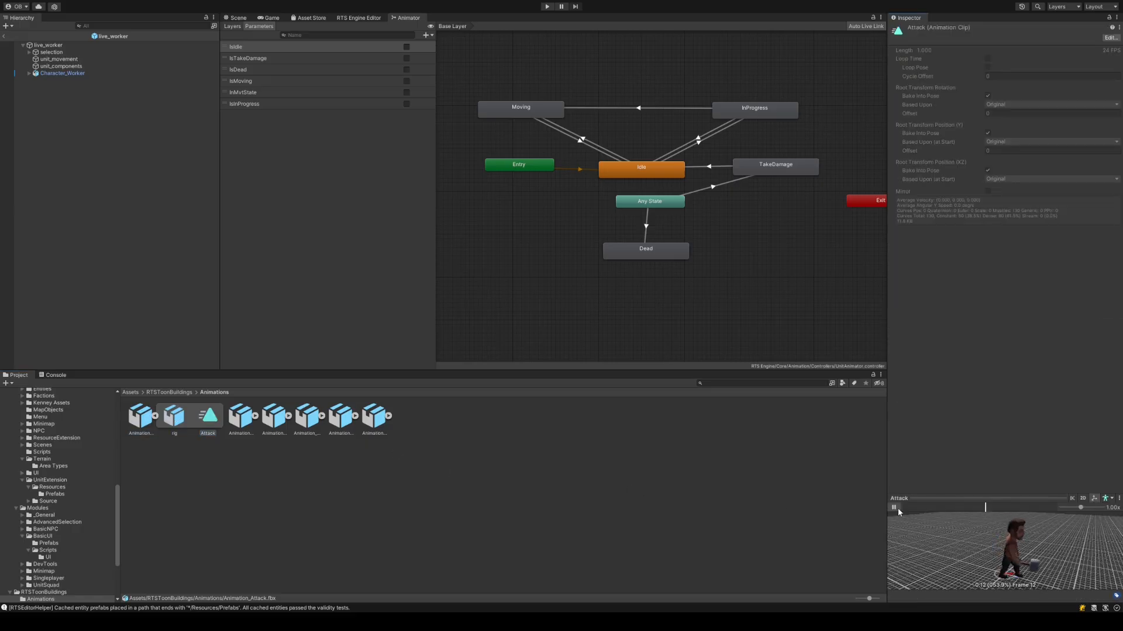
{"action": "left_click", "coordinate": [894, 507]}
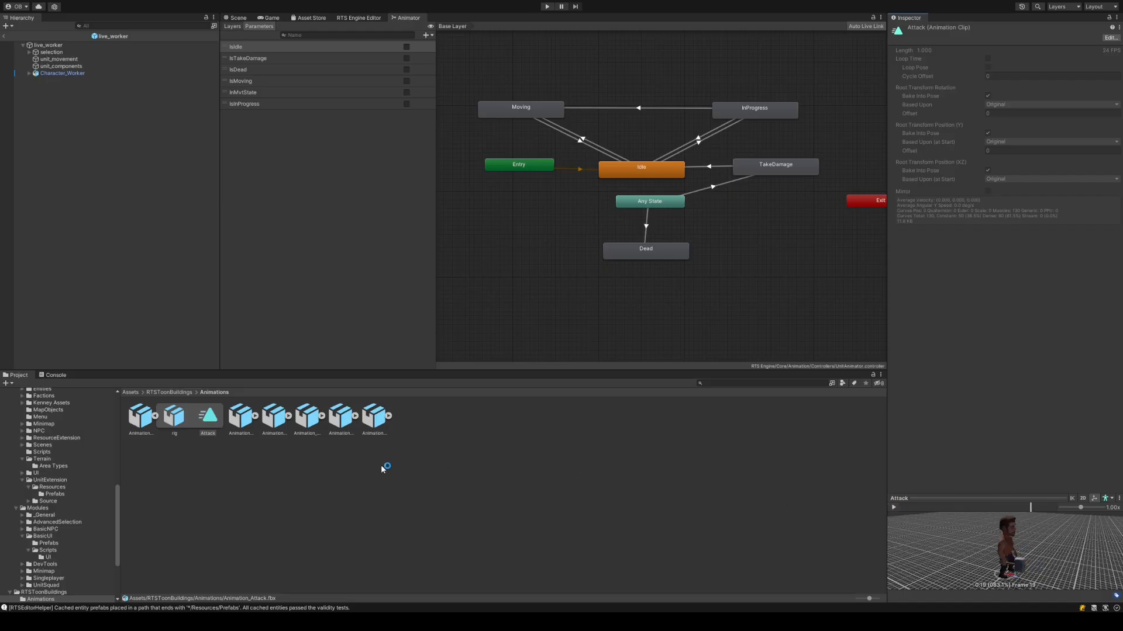
- Expand the remaining animation models and examine their Build, Idle, Run and Walk clips
{"action": "left_click", "coordinate": [254, 415]}
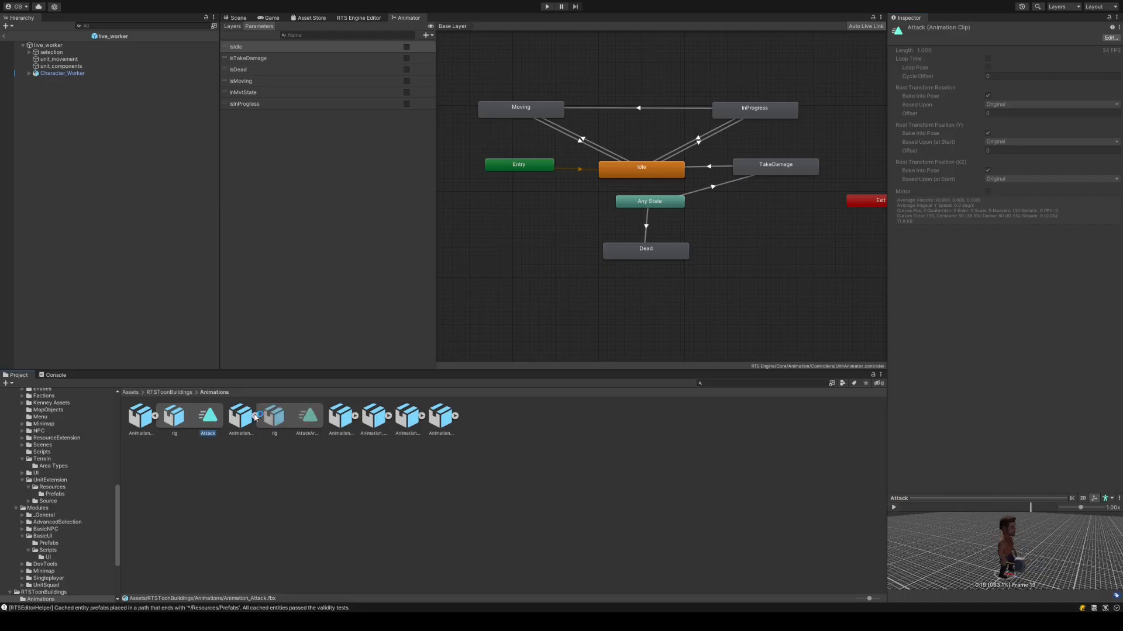
{"action": "left_click", "coordinate": [355, 416]}
{"action": "left_click", "coordinate": [408, 417]}
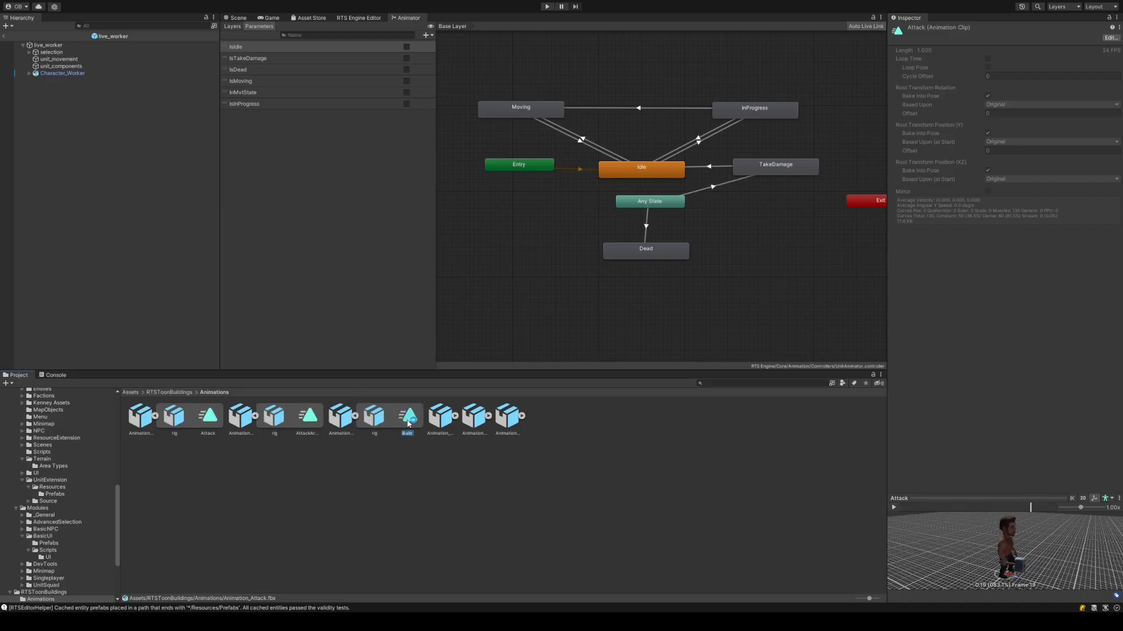
{"action": "left_click", "coordinate": [455, 416]}
{"action": "left_click", "coordinate": [509, 416]}
{"action": "left_click", "coordinate": [554, 416]}
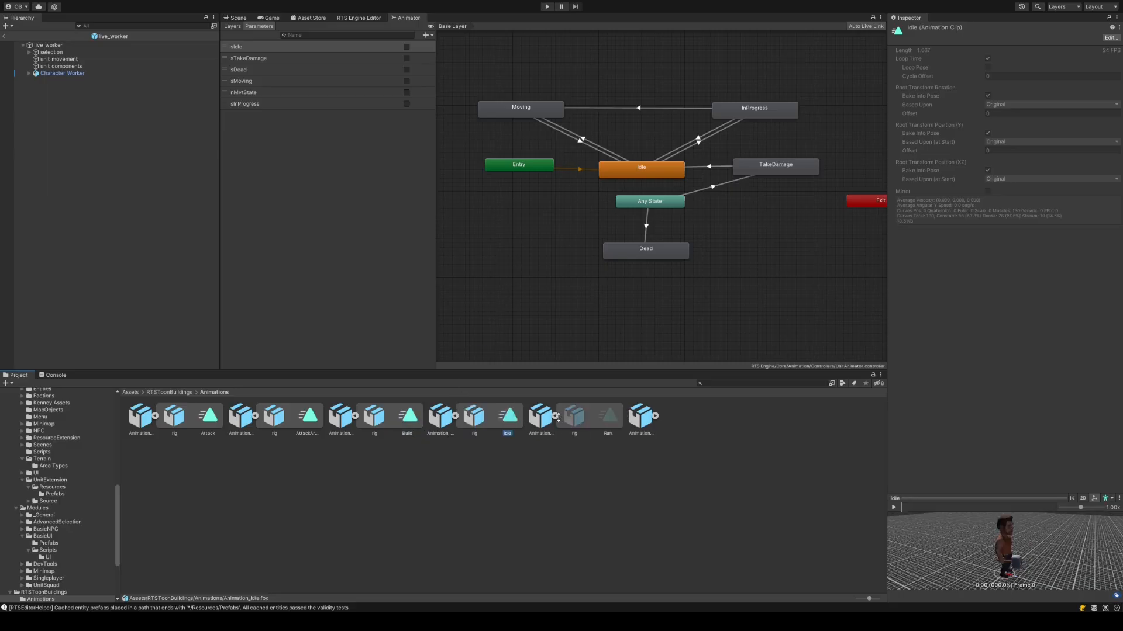
{"action": "left_click", "coordinate": [656, 415]}
{"action": "left_click", "coordinate": [707, 417]}
{"action": "left_click", "coordinate": [508, 416]}
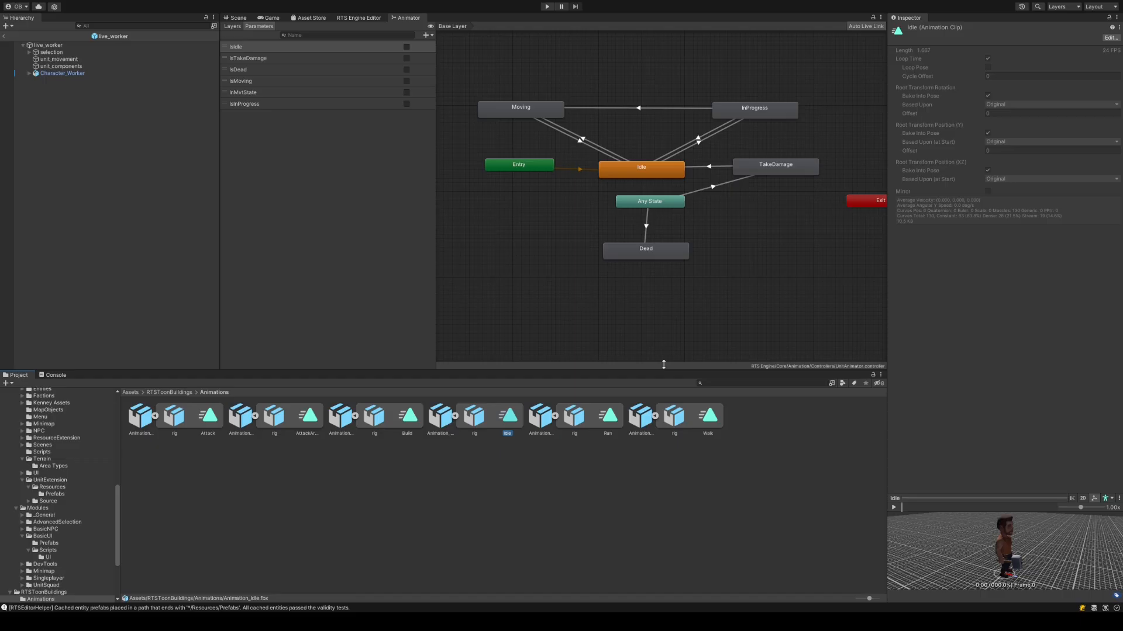
{"action": "left_click", "coordinate": [608, 416]}
{"action": "left_click", "coordinate": [707, 417]}
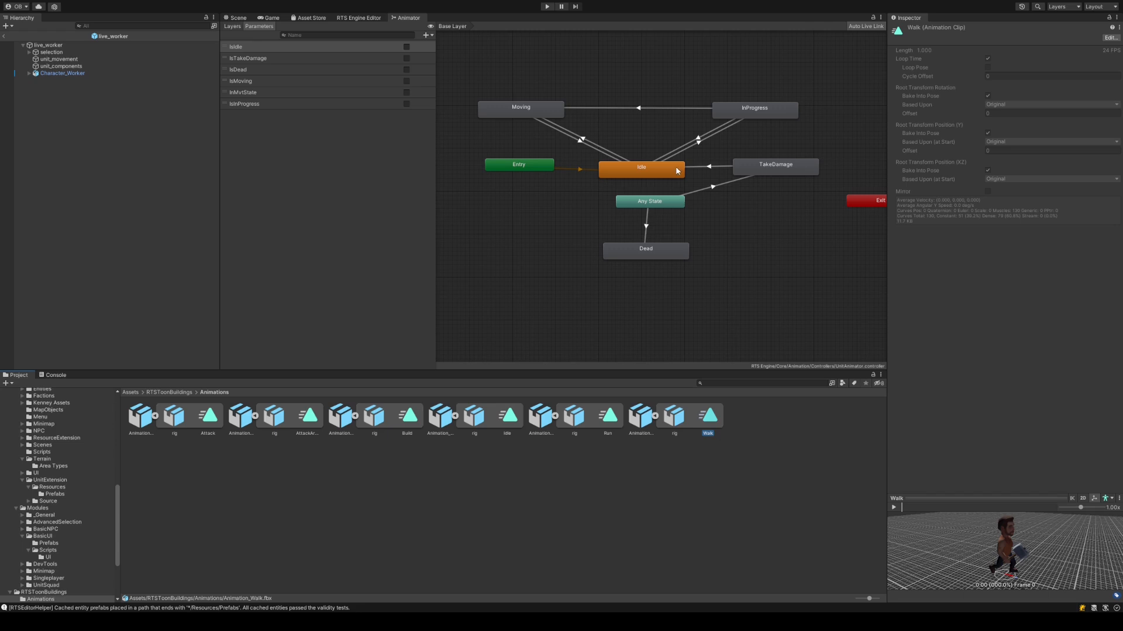
- Check the Moving state's motion and close the Animator window
{"action": "left_click", "coordinate": [518, 114]}
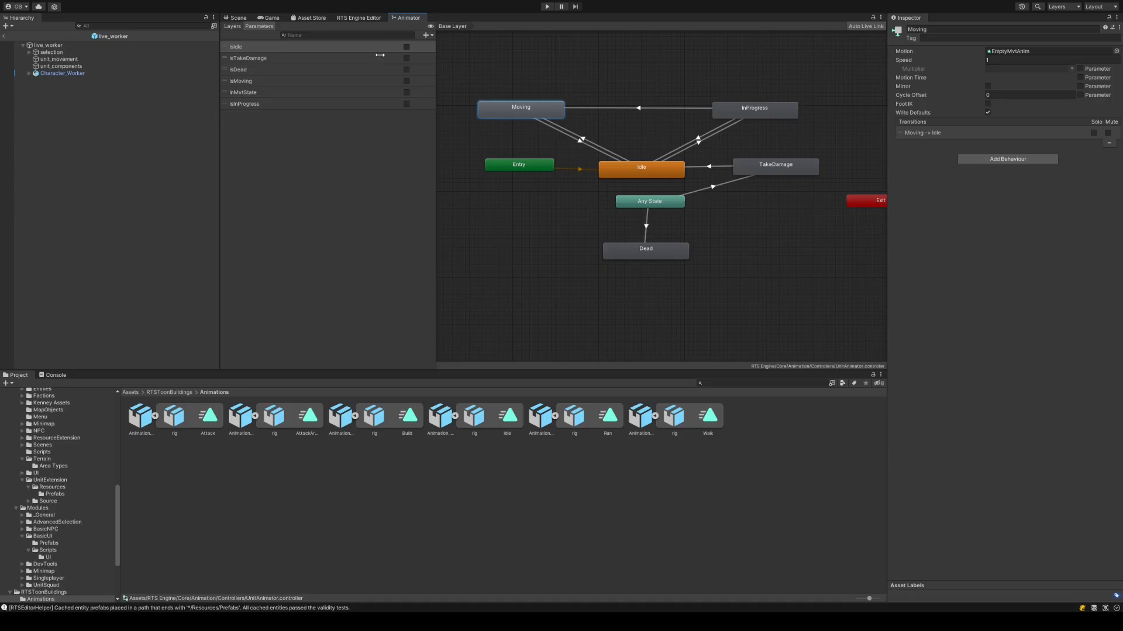
{"action": "left_click", "coordinate": [383, 18]}
{"action": "left_click", "coordinate": [407, 18]}
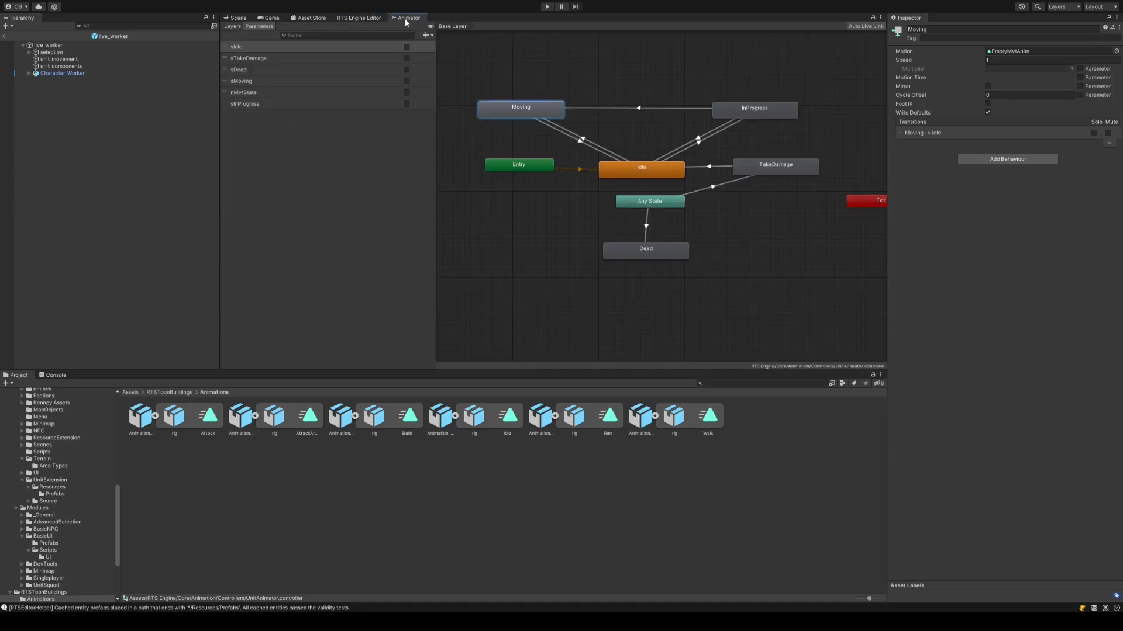
{"action": "left_click", "coordinate": [437, 49]}
- Select live_worker_animator_override in Assets/Game/UnitExtension/Source/Worker and lock the Inspector on it
{"action": "scroll", "coordinate": [77, 450], "scroll_direction": "up", "scroll_amount": 8}
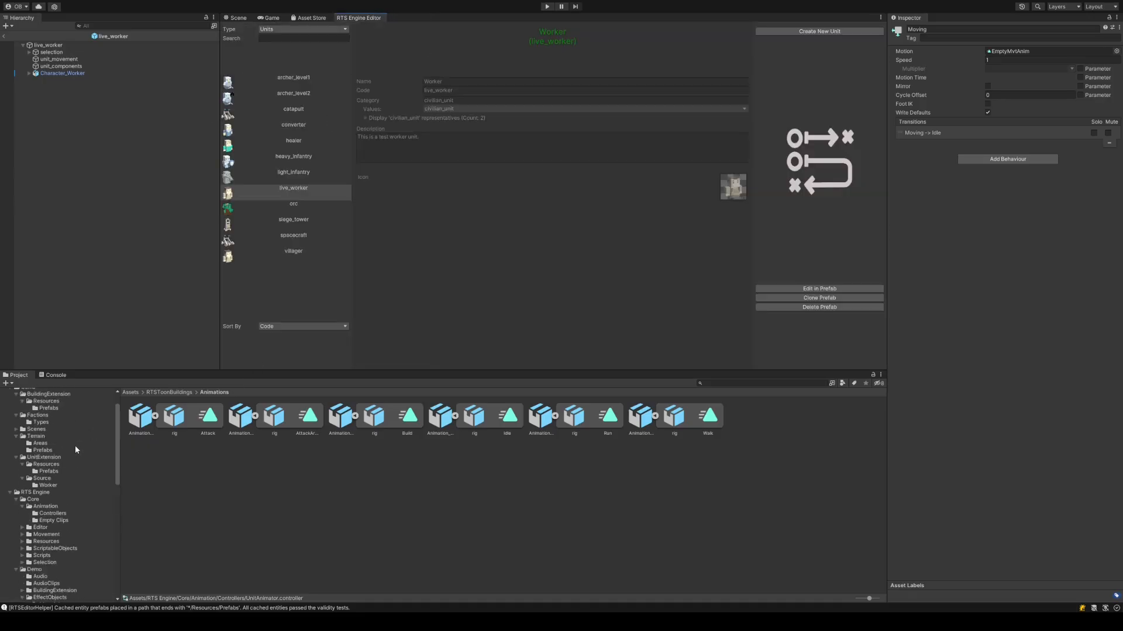
{"action": "left_click", "coordinate": [129, 393]}
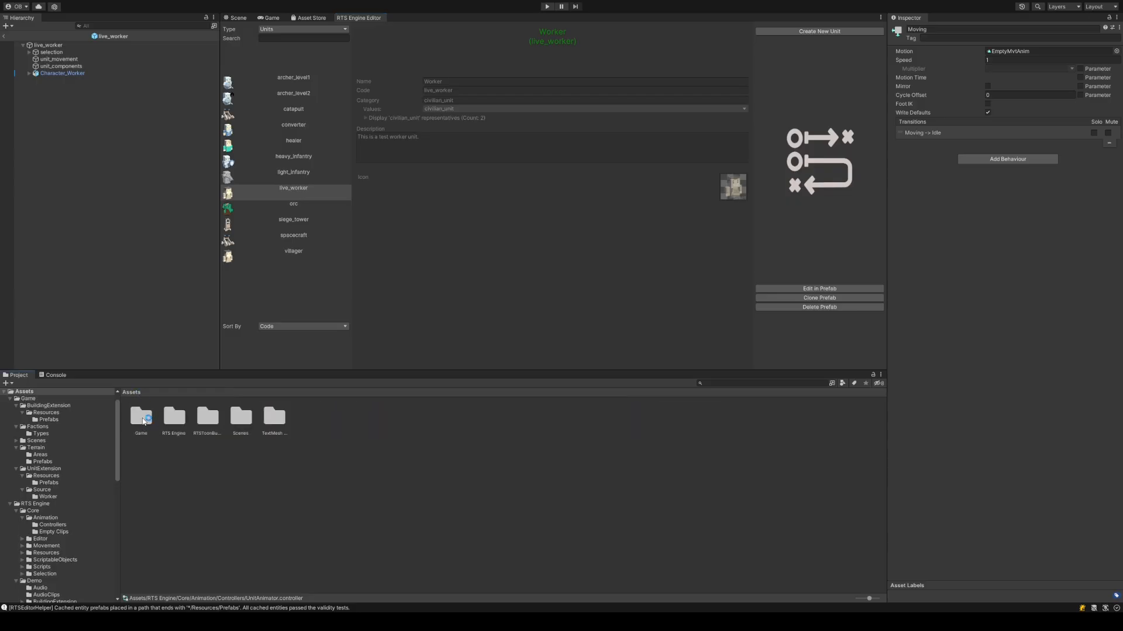
{"action": "double_click", "coordinate": [143, 421]}
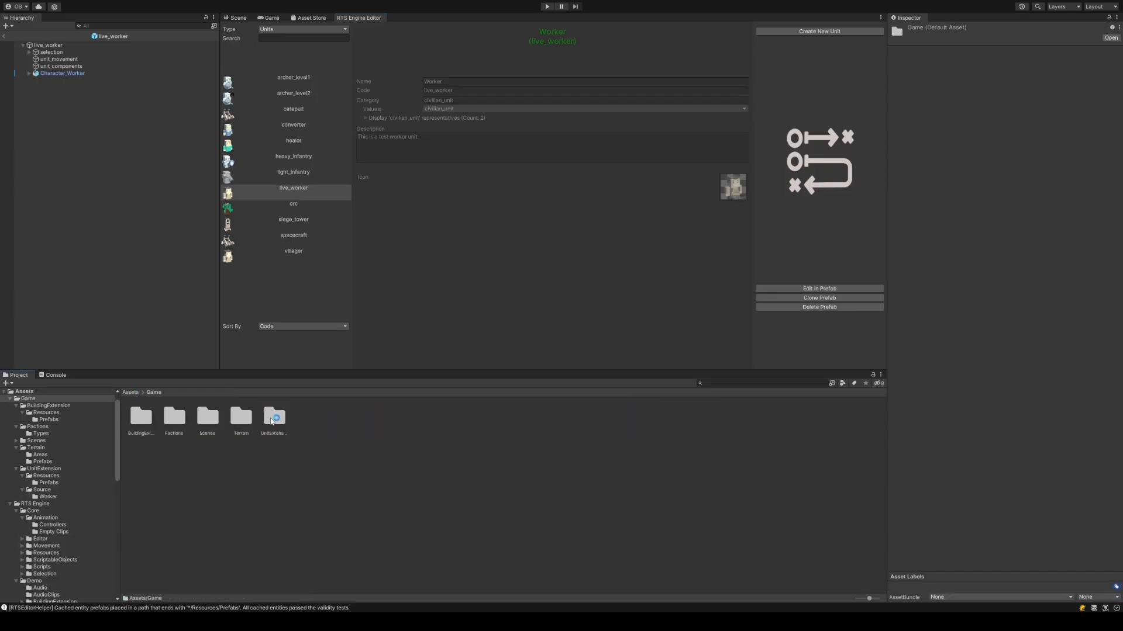
{"action": "double_click", "coordinate": [274, 418]}
{"action": "double_click", "coordinate": [182, 415]}
{"action": "double_click", "coordinate": [143, 417]}
{"action": "left_click", "coordinate": [145, 419]}
{"action": "left_click", "coordinate": [1109, 18]}
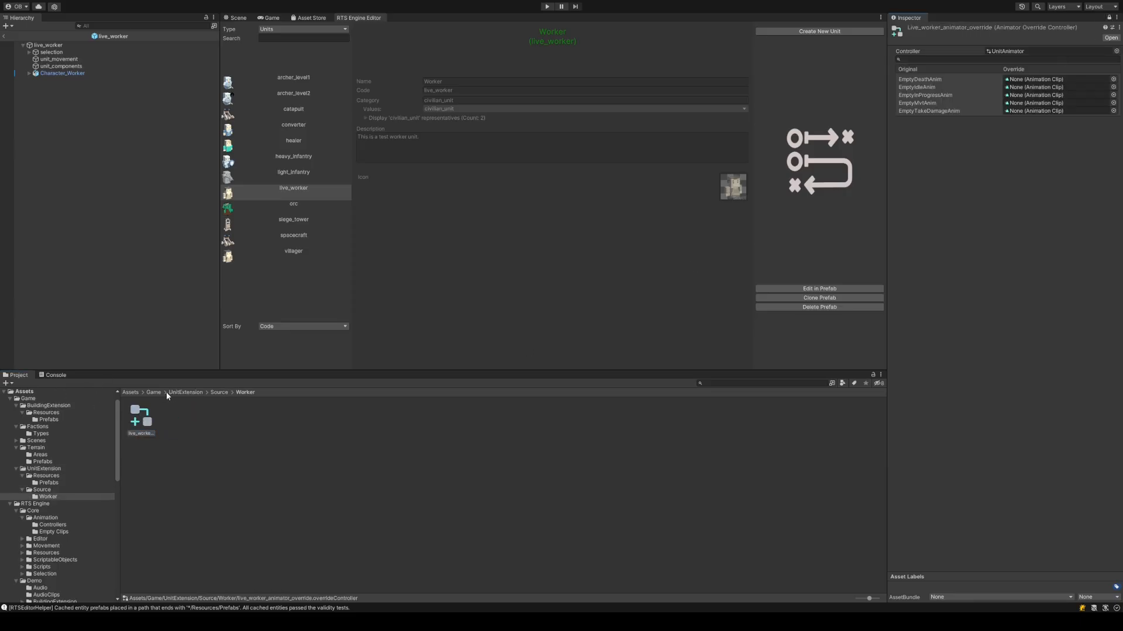
- From RTSToonBuildings/Animations, assign a movement clip as the override for EmptyMvtAnim and the Idle clip for EmptyIdleAnim
{"action": "left_click", "coordinate": [136, 391]}
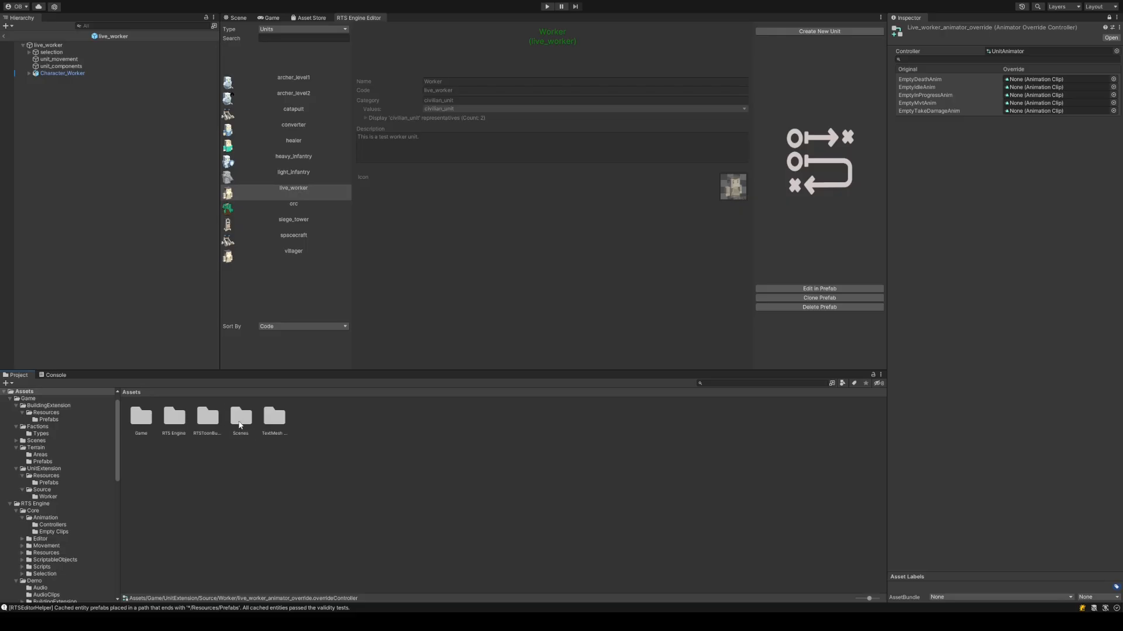
{"action": "double_click", "coordinate": [208, 416]}
{"action": "double_click", "coordinate": [141, 416]}
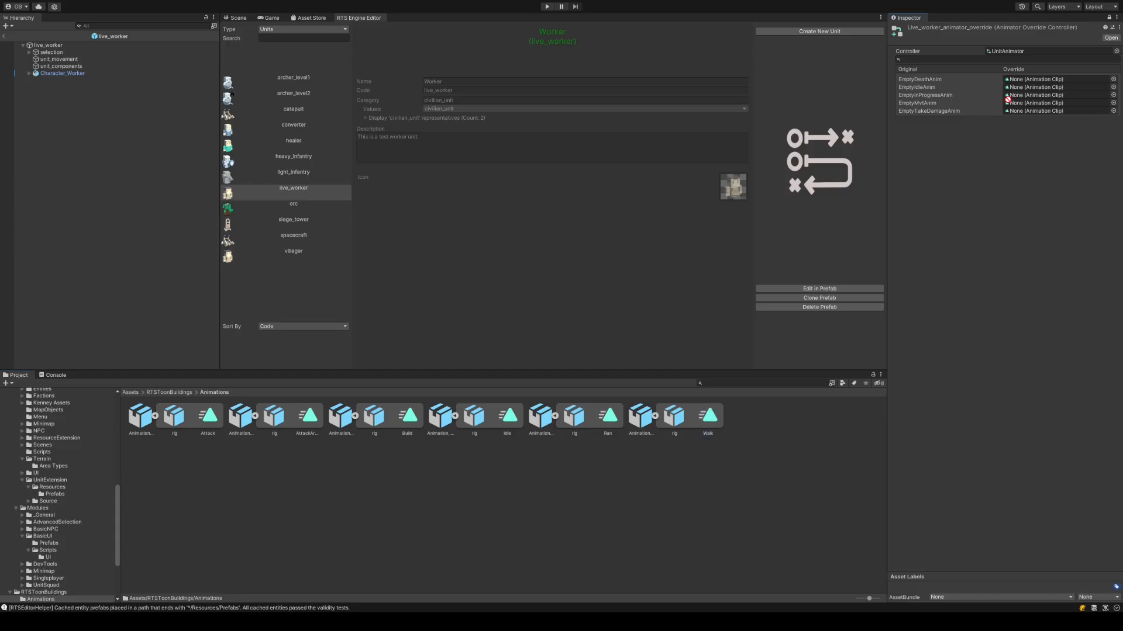
{"action": "left_click", "coordinate": [1029, 105]}
{"action": "left_click_drag", "start_coordinate": [1029, 107], "coordinate": [1029, 107]}
{"action": "left_click_drag", "start_coordinate": [506, 417], "coordinate": [1045, 87]}
- Select live_worker and review its Unit Animator Controller, Audio Source and Nav Mesh Agent component settings
{"action": "left_click", "coordinate": [49, 45]}
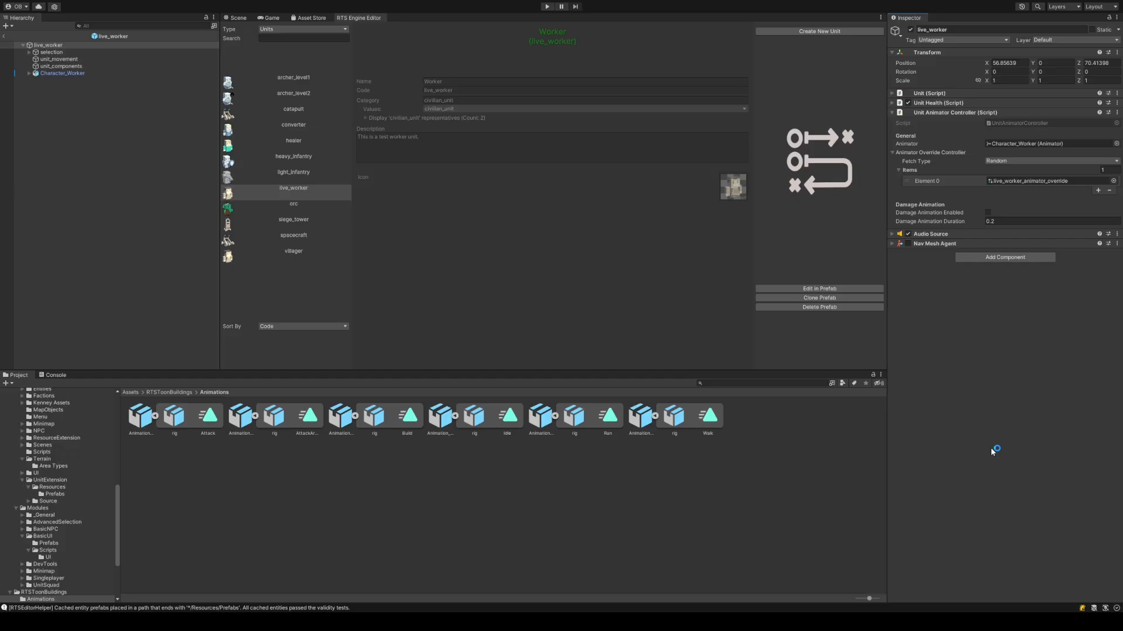
{"action": "left_click", "coordinate": [952, 153]}
{"action": "left_click", "coordinate": [936, 152]}
{"action": "left_click", "coordinate": [978, 113]}
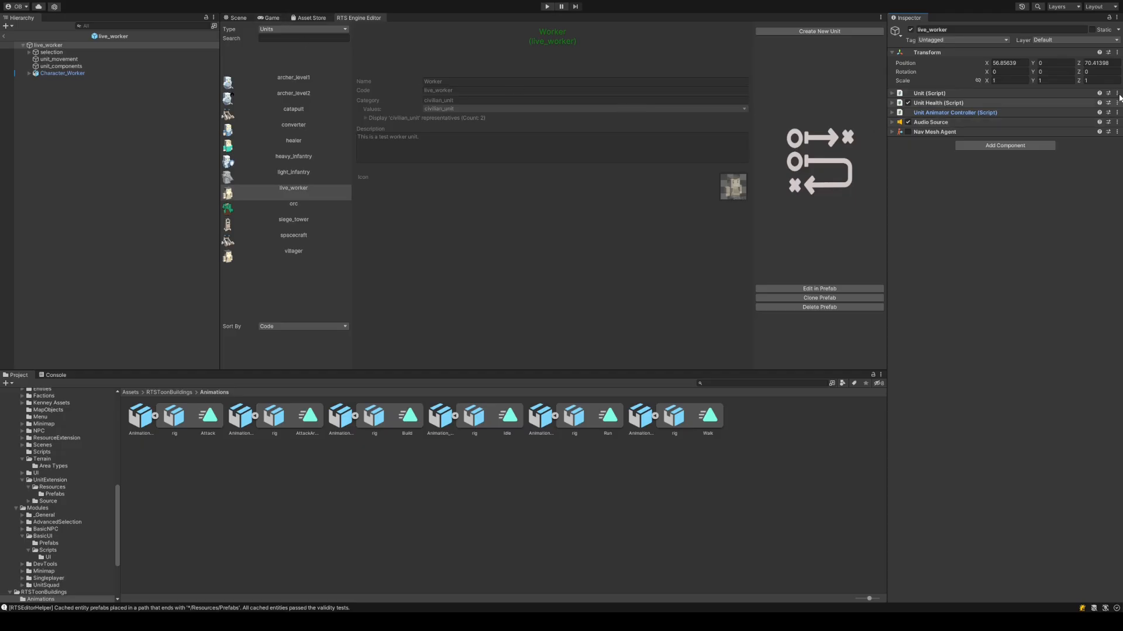
{"action": "left_click", "coordinate": [966, 122]}
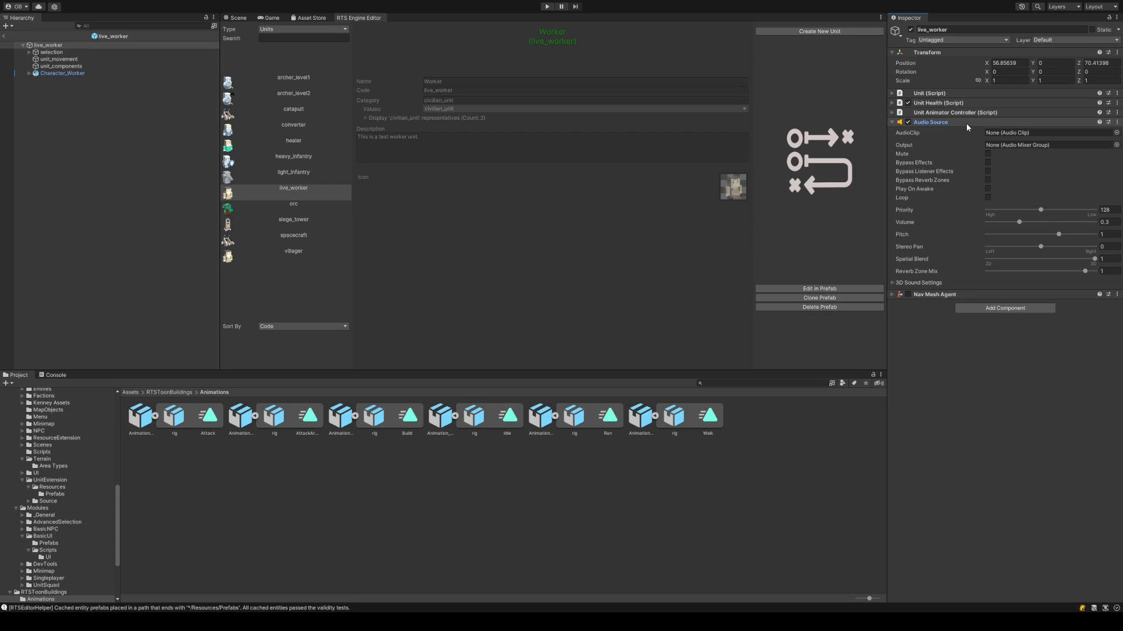
{"action": "left_click", "coordinate": [966, 123]}
{"action": "left_click", "coordinate": [950, 132]}
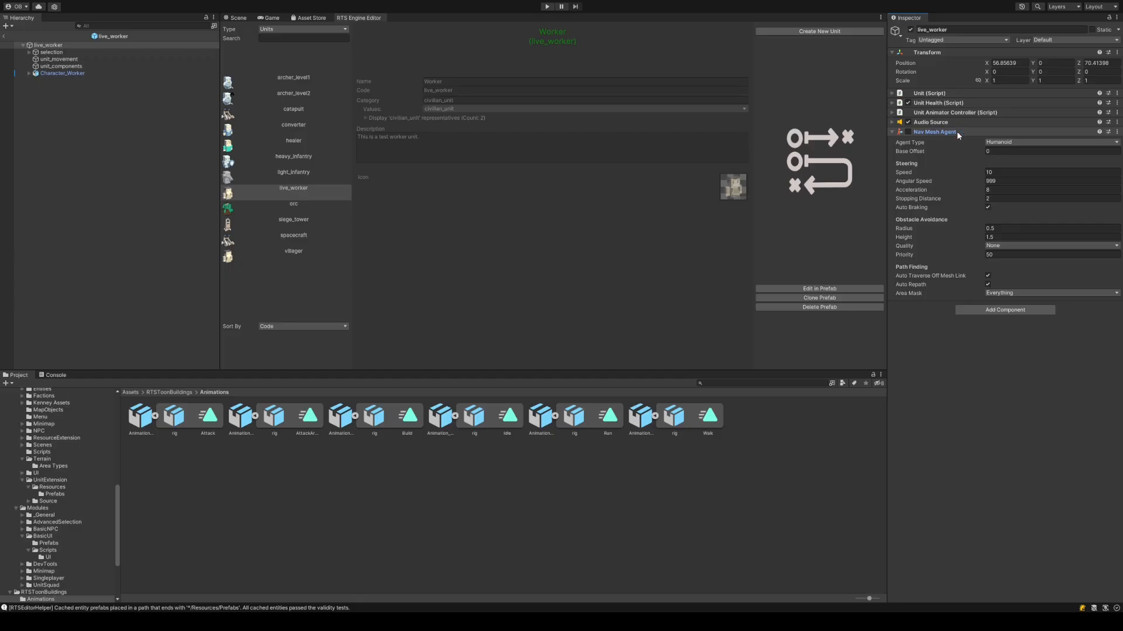
- Show the worker in the Scene view and review the Entity settings of live_worker's Unit component
{"action": "left_click", "coordinate": [971, 132]}
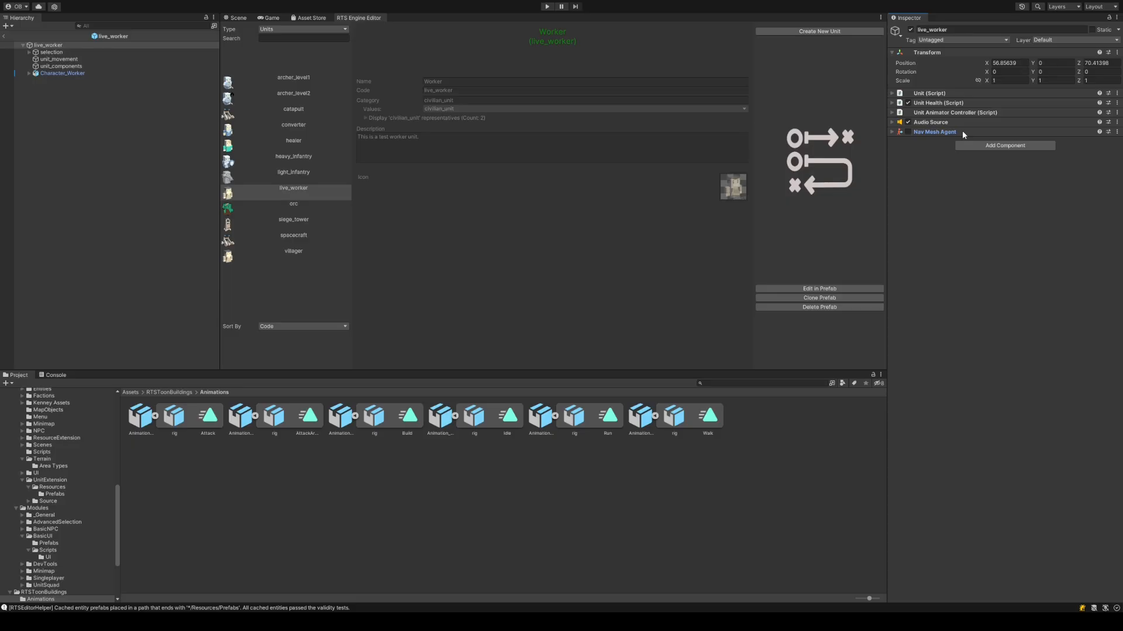
{"action": "left_click", "coordinate": [963, 131]}
{"action": "left_click", "coordinate": [951, 93]}
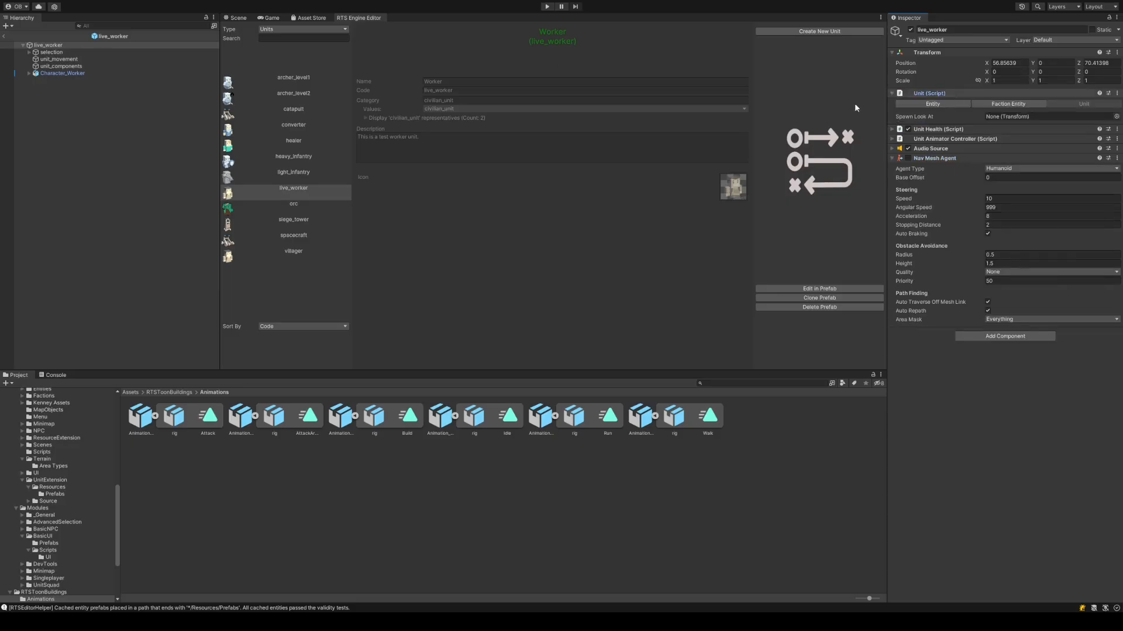
{"action": "left_click", "coordinate": [235, 17]}
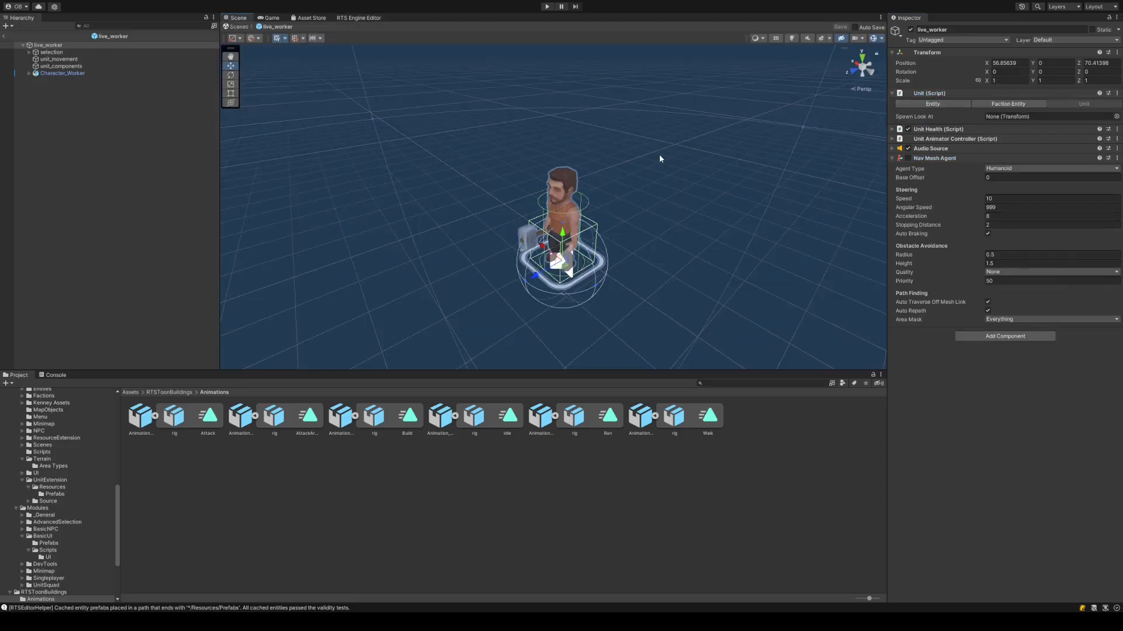
{"action": "left_click", "coordinate": [938, 104]}
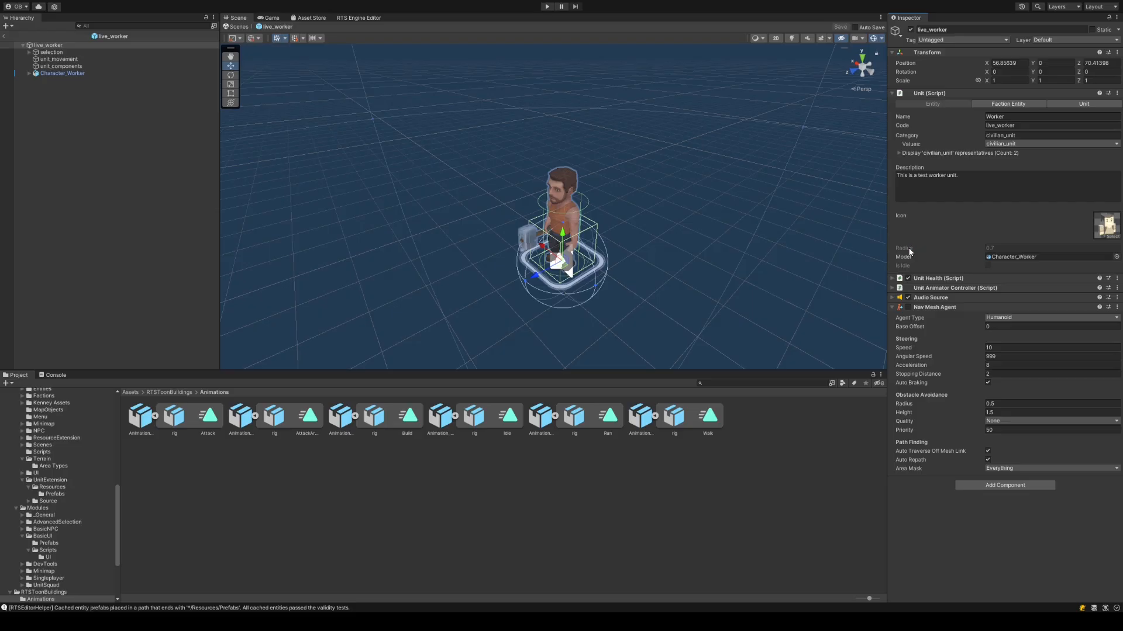
- Try a Nav Mesh Agent radius of 0.2 on live_worker, set it back to 0.5 and save the prefab
{"action": "left_click", "coordinate": [1006, 403]}
{"action": "type", "text": "0.2"}
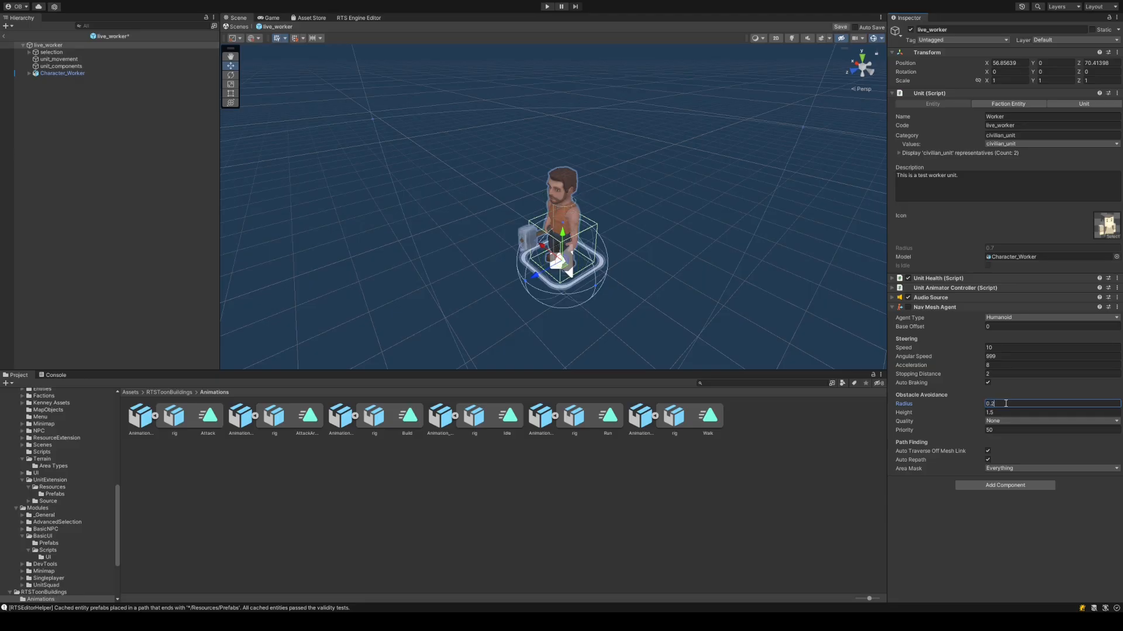
{"action": "left_click", "coordinate": [1005, 403]}
{"action": "type", "text": "0.5"}
{"action": "left_click", "coordinate": [1001, 543]}
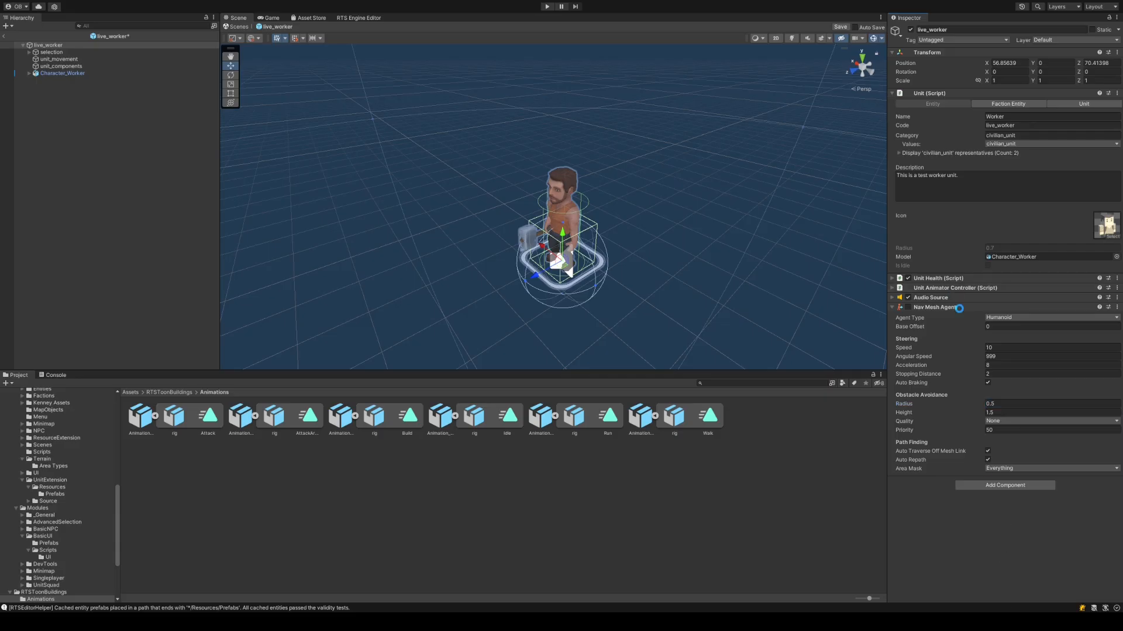
{"action": "left_click", "coordinate": [959, 308]}
{"action": "left_click", "coordinate": [962, 92]}
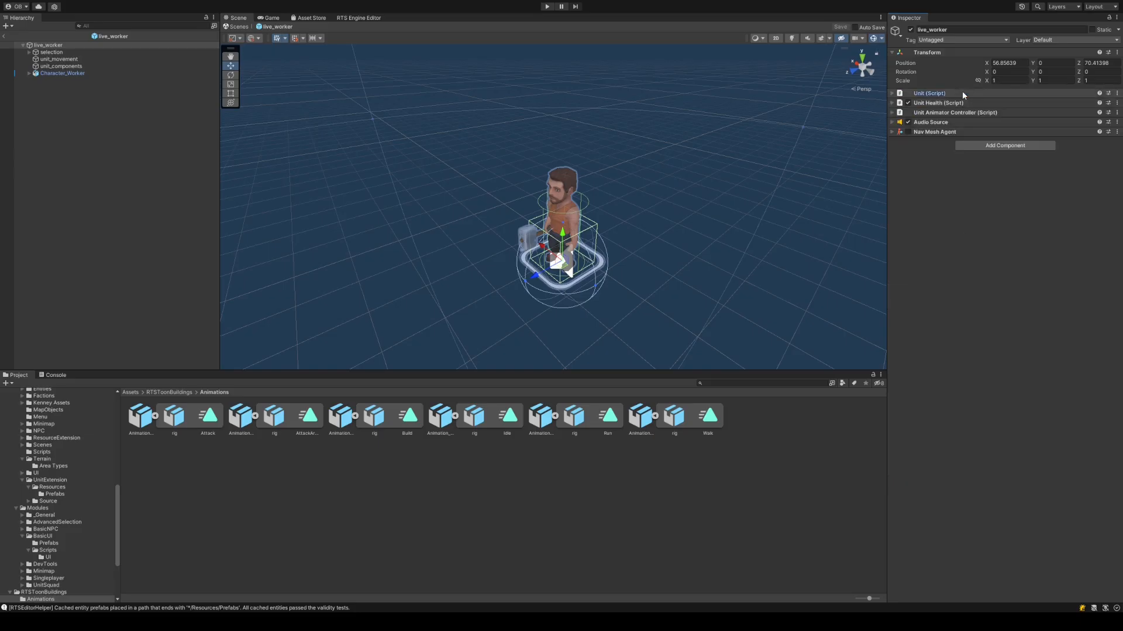
- Select live_worker's selection object and examine the Selection Colliders and Selection Audio settings of its Unit Selection component
{"action": "left_click", "coordinate": [51, 52]}
{"action": "left_click", "coordinate": [29, 52]}
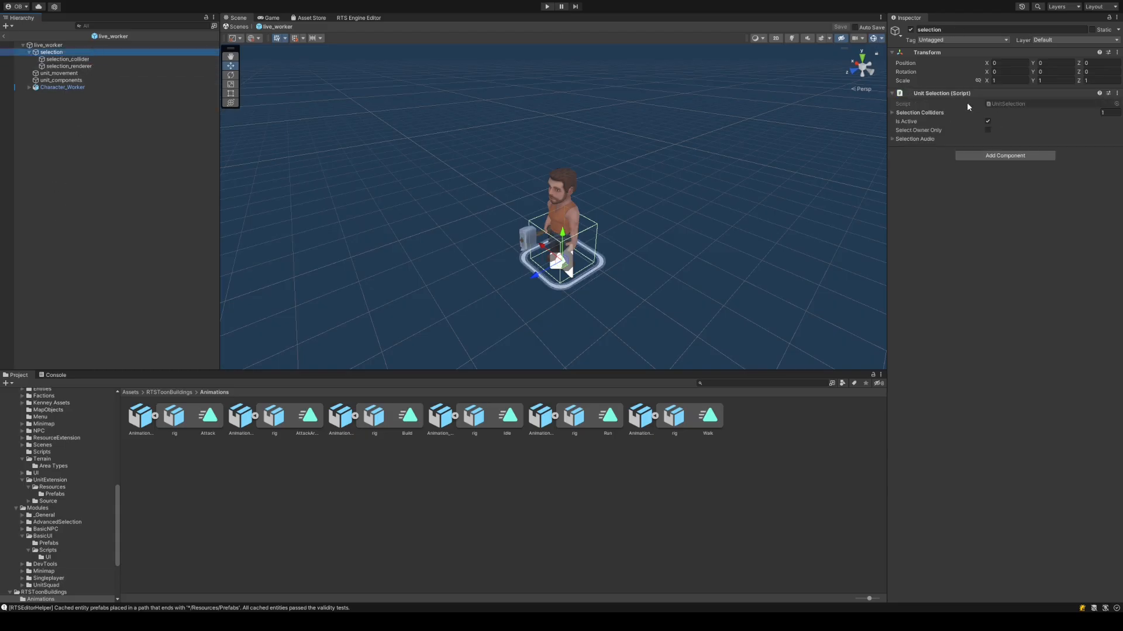
{"action": "left_click", "coordinate": [938, 113]}
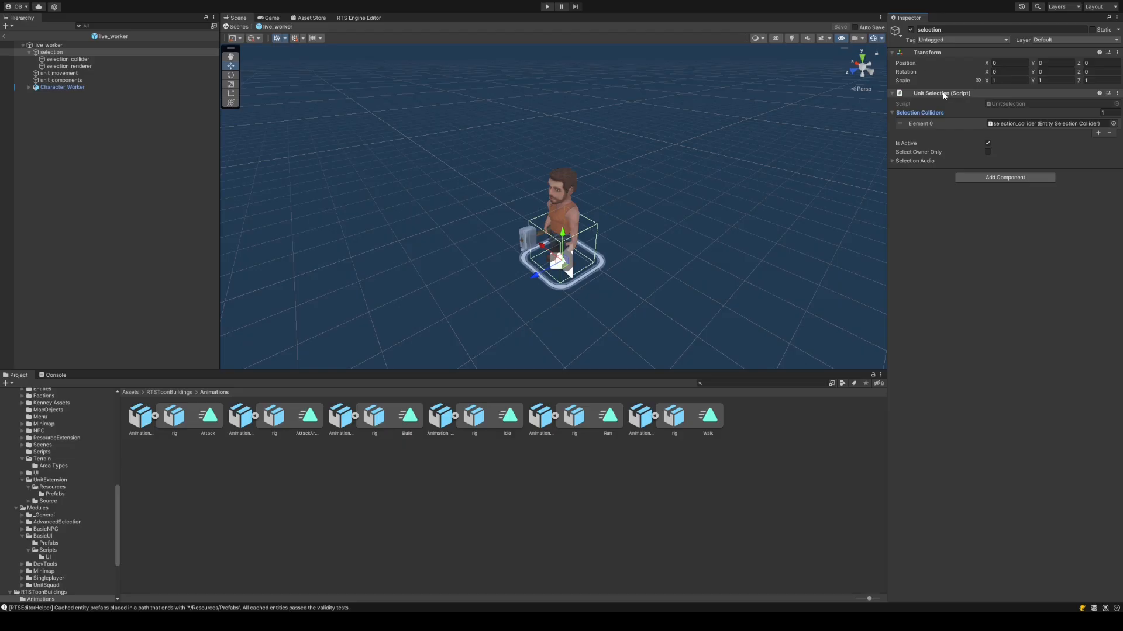
{"action": "left_click", "coordinate": [1047, 126]}
{"action": "scroll", "coordinate": [654, 243], "scroll_direction": "up", "scroll_amount": 5}
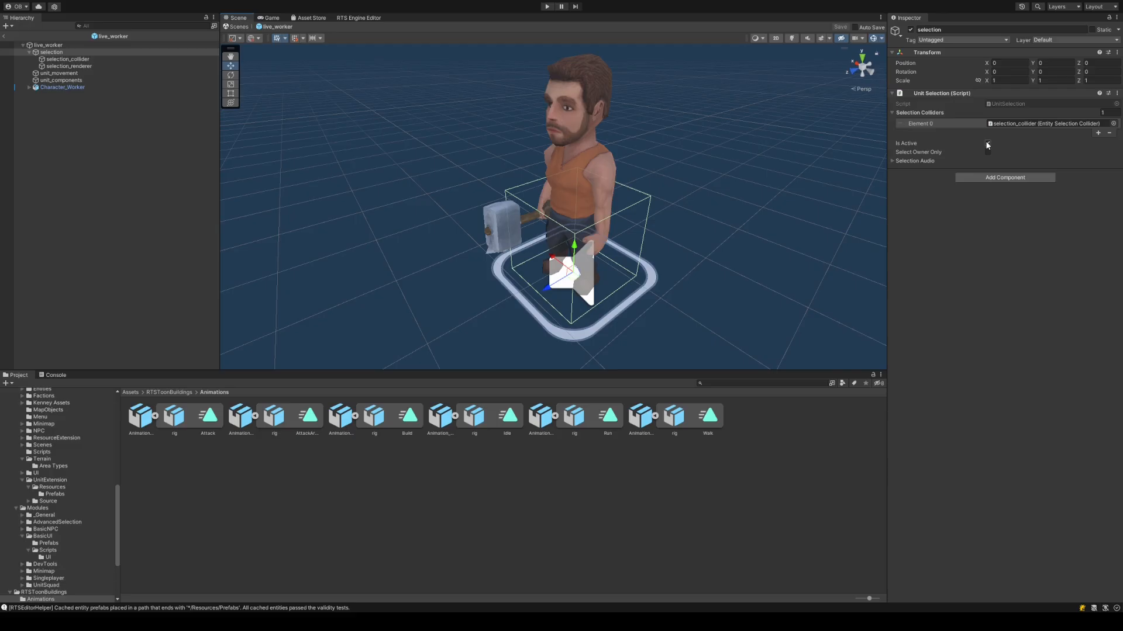
{"action": "left_click", "coordinate": [915, 161]}
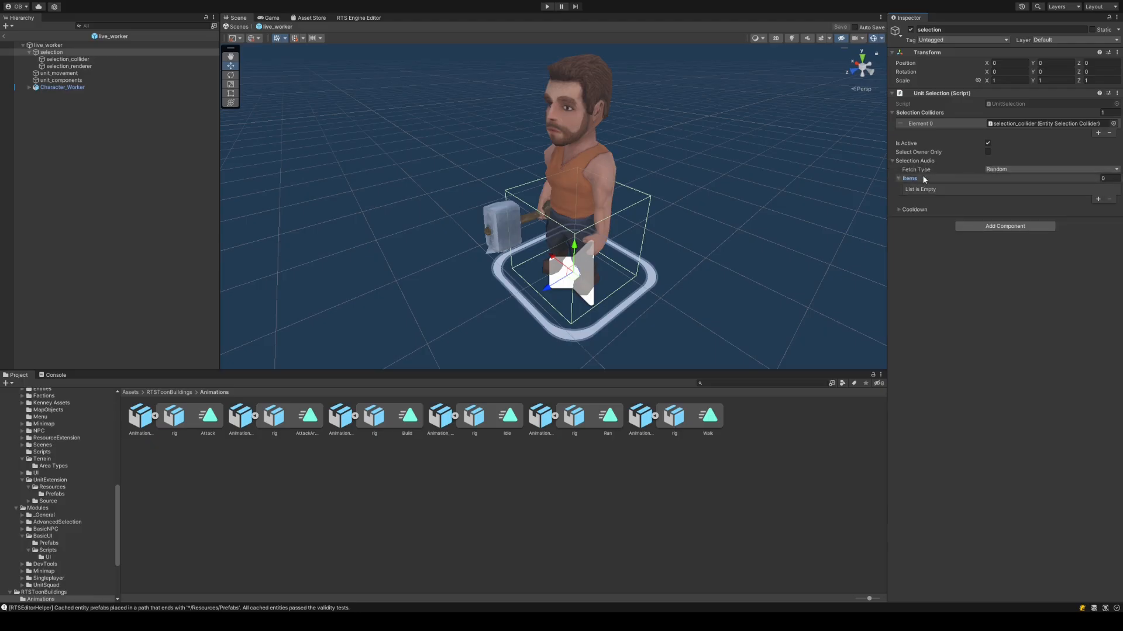
{"action": "left_click", "coordinate": [924, 163]}
{"action": "left_click", "coordinate": [925, 163]}
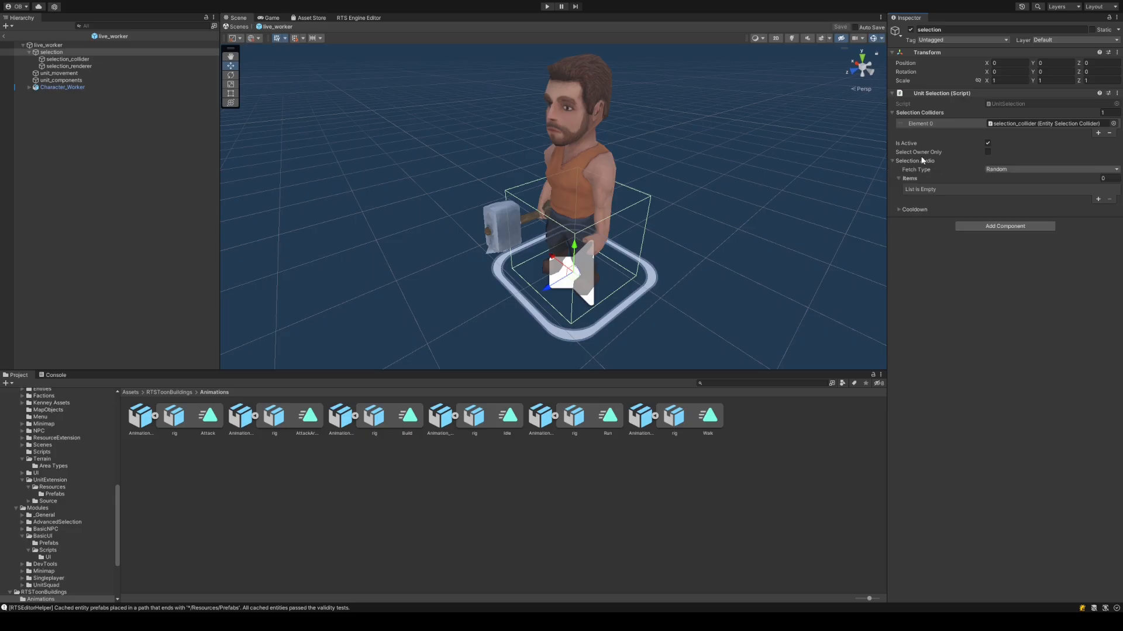
{"action": "left_click", "coordinate": [922, 161]}
- Locate the assigned selection_collider object and examine how its Box Collider encloses the worker
{"action": "left_click", "coordinate": [1032, 124]}
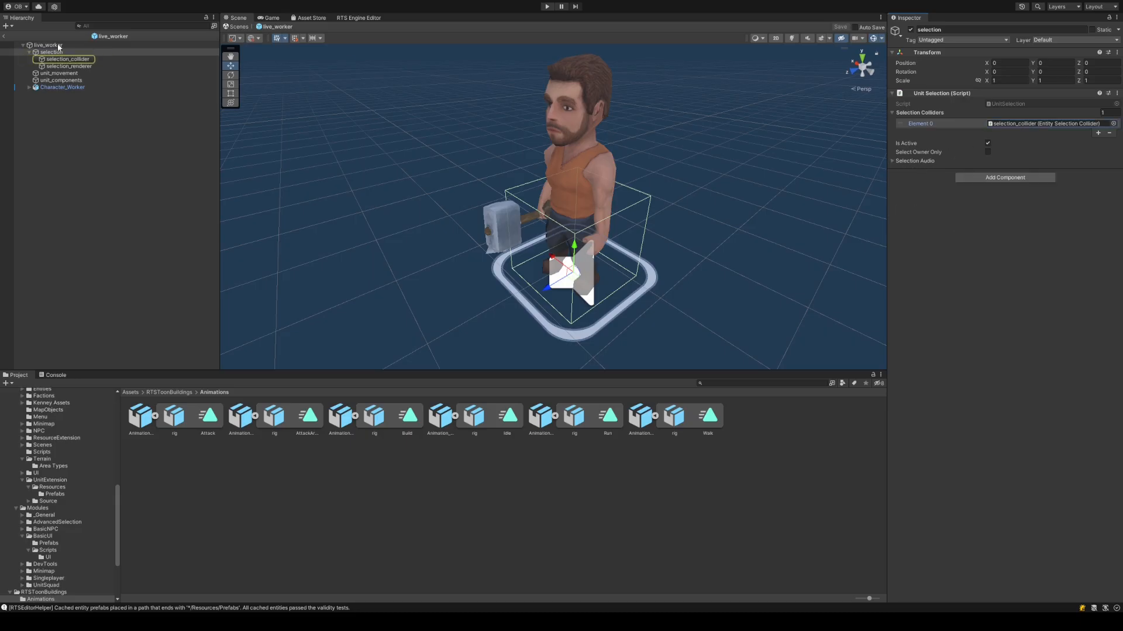
{"action": "left_click", "coordinate": [213, 59]}
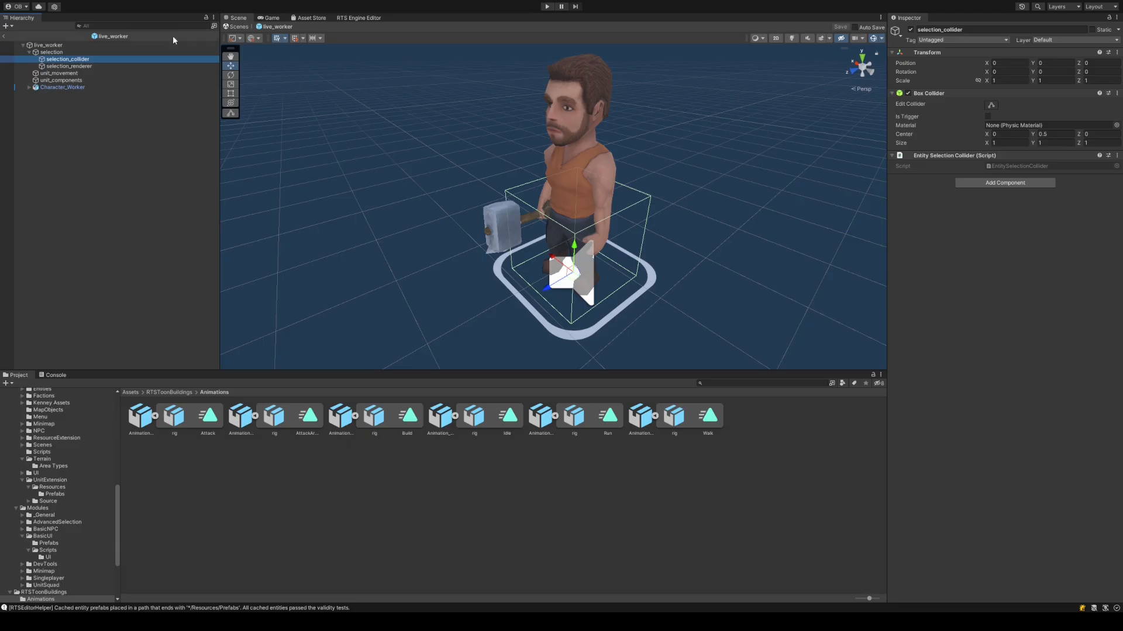
{"action": "left_click", "coordinate": [88, 52]}
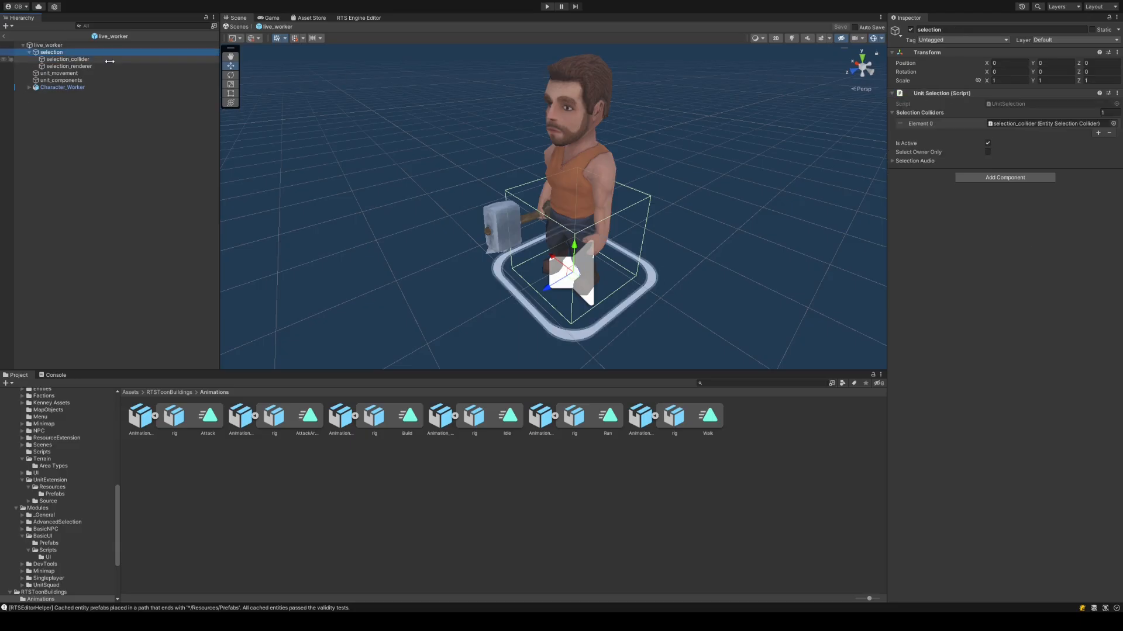
{"action": "left_click", "coordinate": [109, 60]}
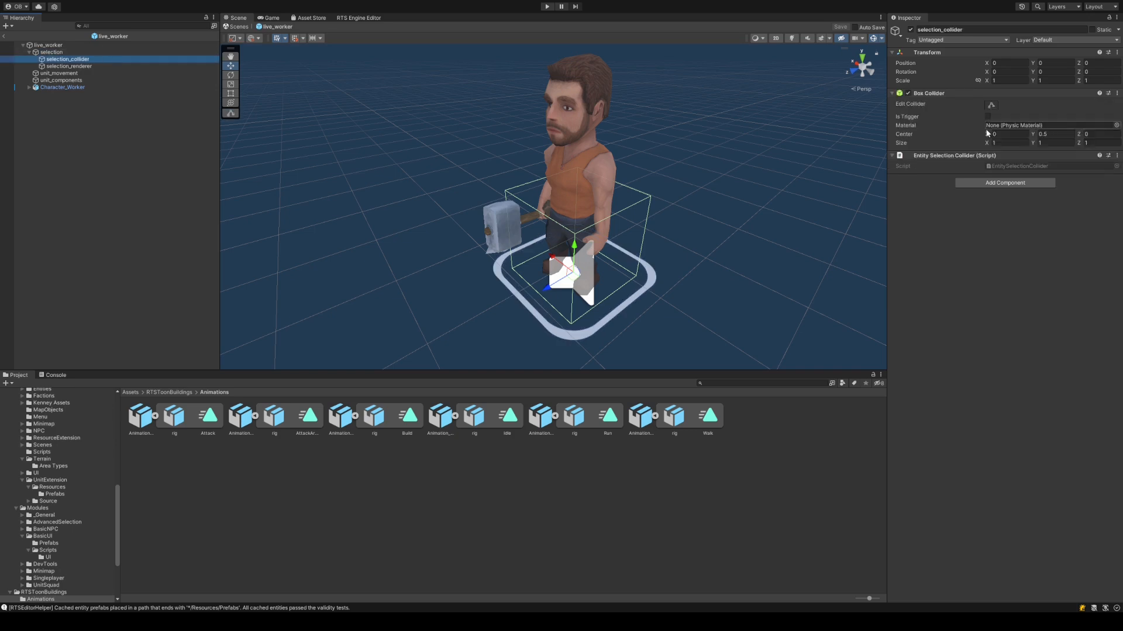
{"action": "scroll", "coordinate": [672, 211], "scroll_direction": "down", "scroll_amount": 1}
{"action": "scroll", "coordinate": [676, 210], "scroll_direction": "up", "scroll_amount": 2}
{"action": "right_click_drag", "start_coordinate": [737, 194], "coordinate": [709, 185]}
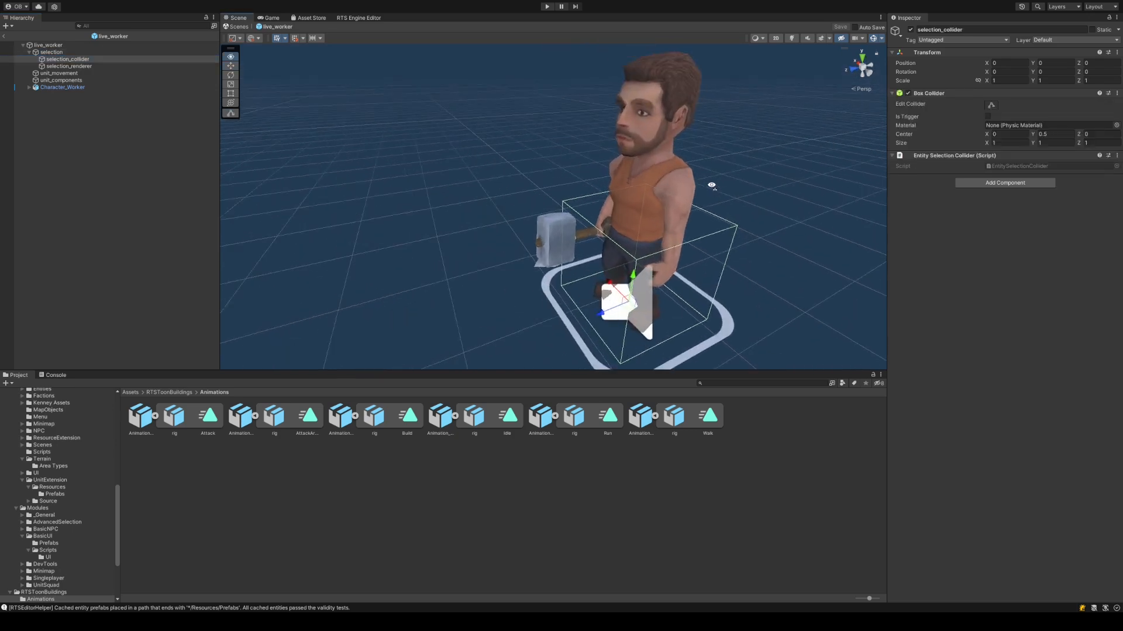
{"action": "middle_click_drag", "start_coordinate": [709, 185], "coordinate": [623, 173]}
- Try narrowing selection_collider's Box Collider to an X size of 0.23 and undo the change
{"action": "left_click_drag", "start_coordinate": [987, 143], "coordinate": [966, 143]}
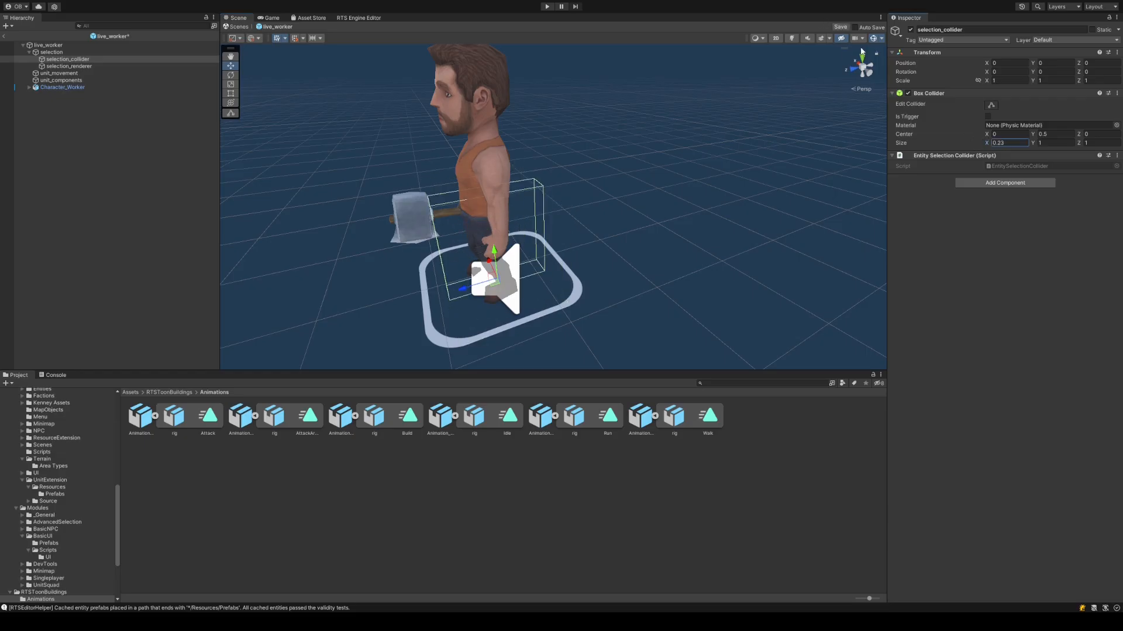
{"action": "left_click", "coordinate": [863, 59]}
{"action": "key", "text": "ctrl+z"}
- From the top view, set selection_collider's Box Collider size to 0.9 on X and 0.8 on Z, and save the prefab
{"action": "left_click", "coordinate": [861, 67]}
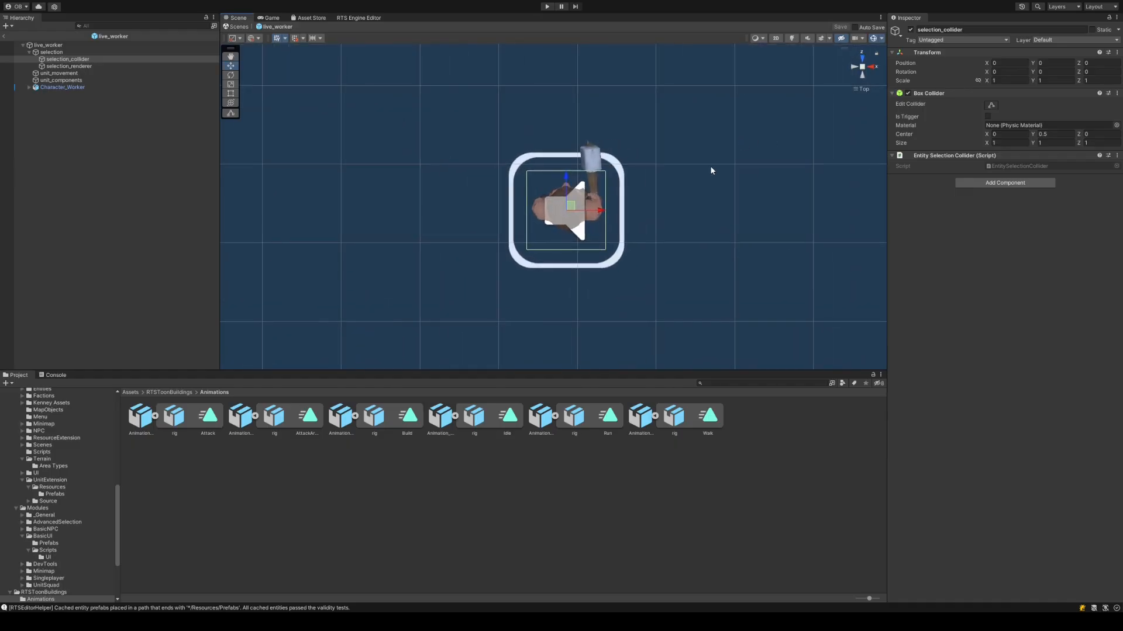
{"action": "left_click", "coordinate": [1004, 143]}
{"action": "type", "text": "0.9"}
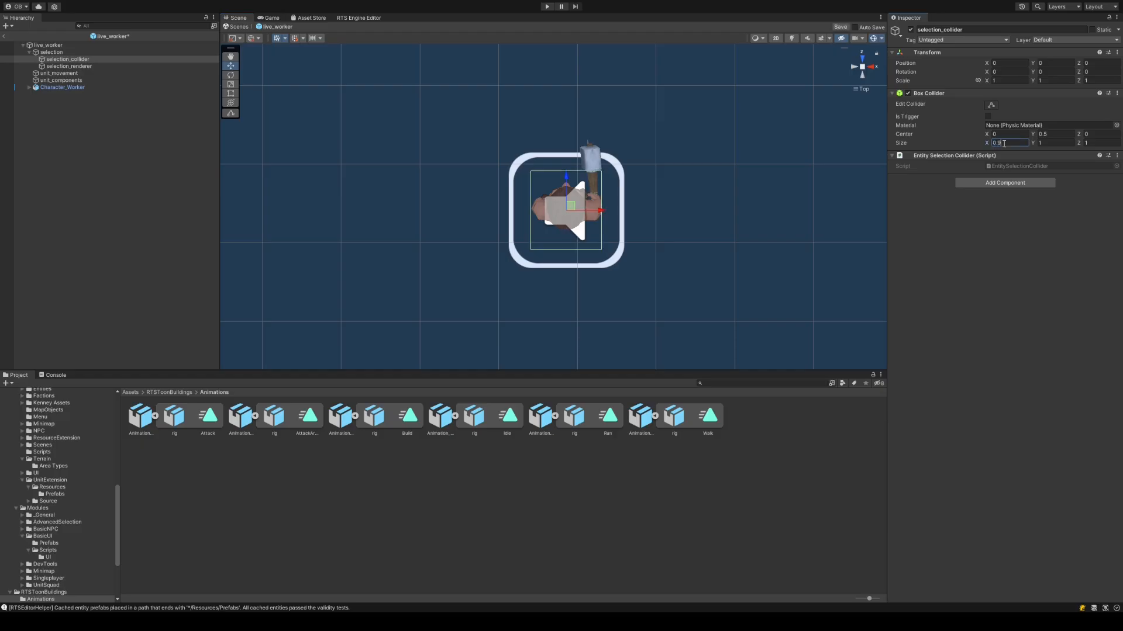
{"action": "left_click", "coordinate": [1106, 143]}
{"action": "type", "text": "0.9"}
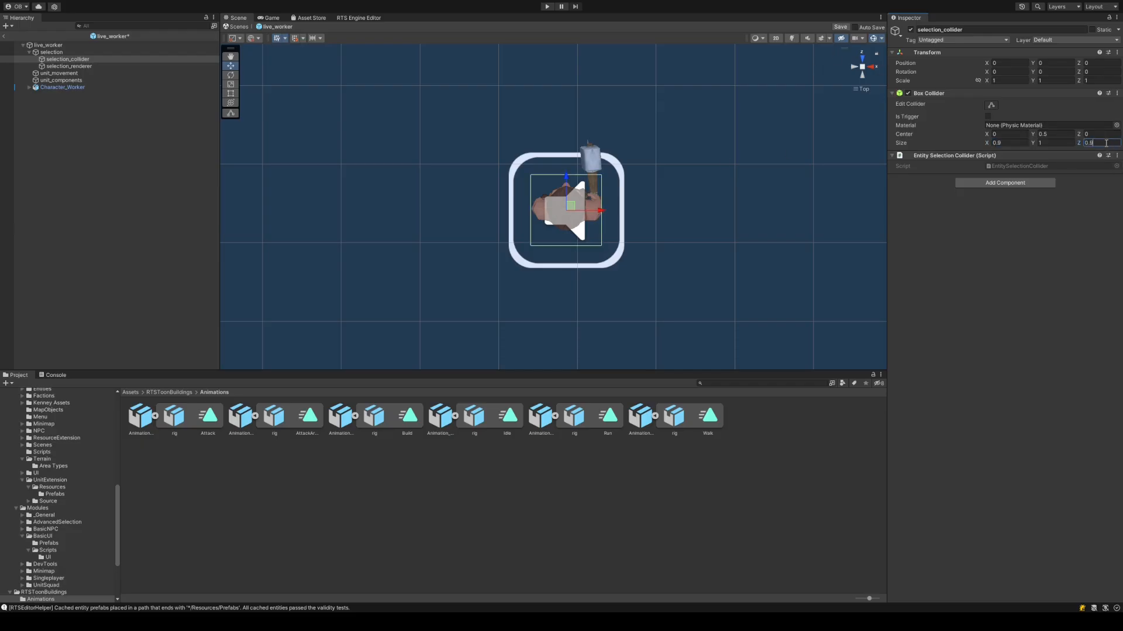
{"action": "key", "text": "BackSpace"}
{"action": "type", "text": "8"}
{"action": "key", "text": "ctrl+s"}
- From the side view, set the Box Collider's Y size to 2 and its Y center to 1
{"action": "left_click", "coordinate": [872, 66]}
{"action": "left_click", "coordinate": [1052, 141]}
{"action": "type", "text": "2"}
{"action": "left_click", "coordinate": [1052, 134]}
{"action": "type", "text": "1"}
- Set the Box Collider's Z size to 0.5 and its Z center to 0.05, and save the prefab
{"action": "right_click_drag", "start_coordinate": [728, 154], "coordinate": [823, 197]}
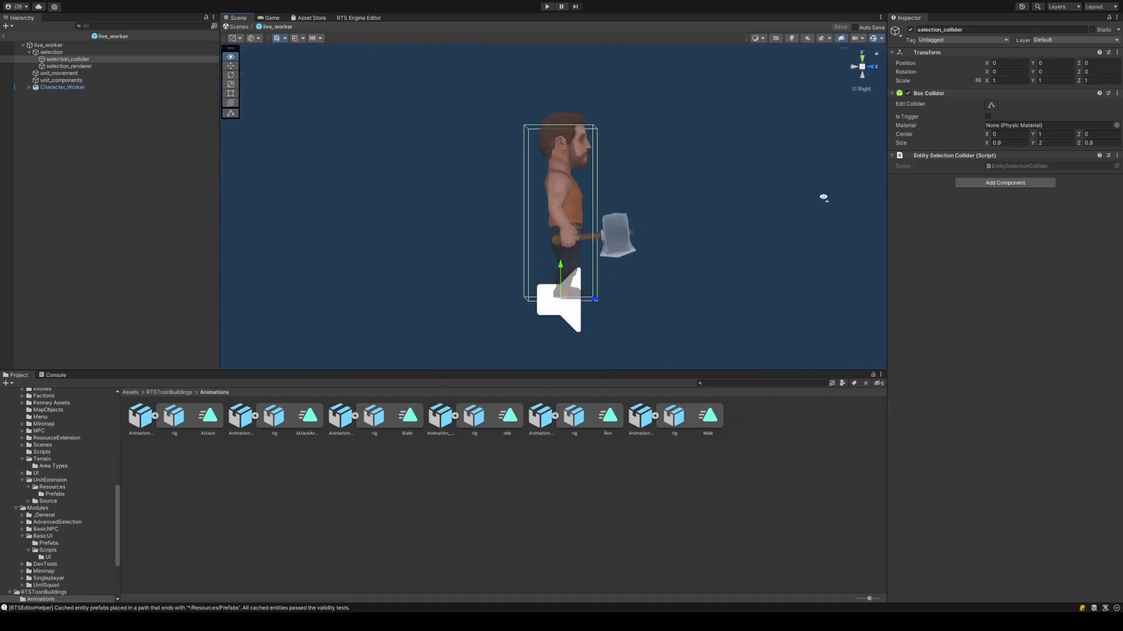
{"action": "left_click", "coordinate": [855, 67]}
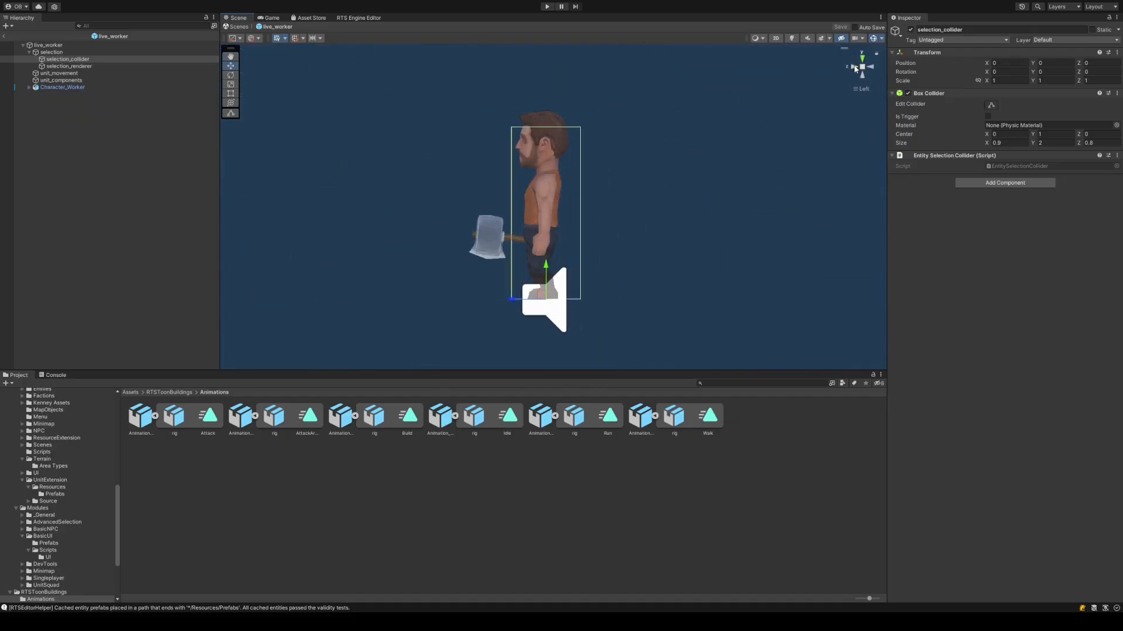
{"action": "mouse_move", "coordinate": [1080, 142]}
{"action": "left_mouse_down"}
{"action": "mouse_move", "coordinate": [1072, 145]}
{"action": "mouse_move", "coordinate": [1081, 132]}
{"action": "left_mouse_up"}
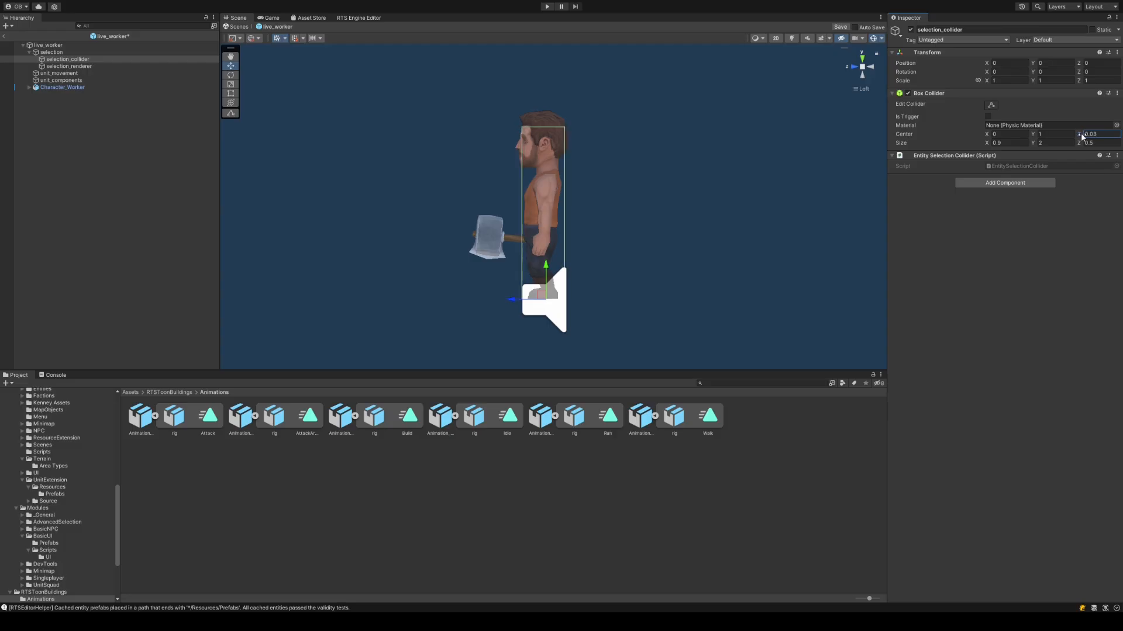
{"action": "left_click", "coordinate": [1103, 134]}
{"action": "type", "text": "0"}
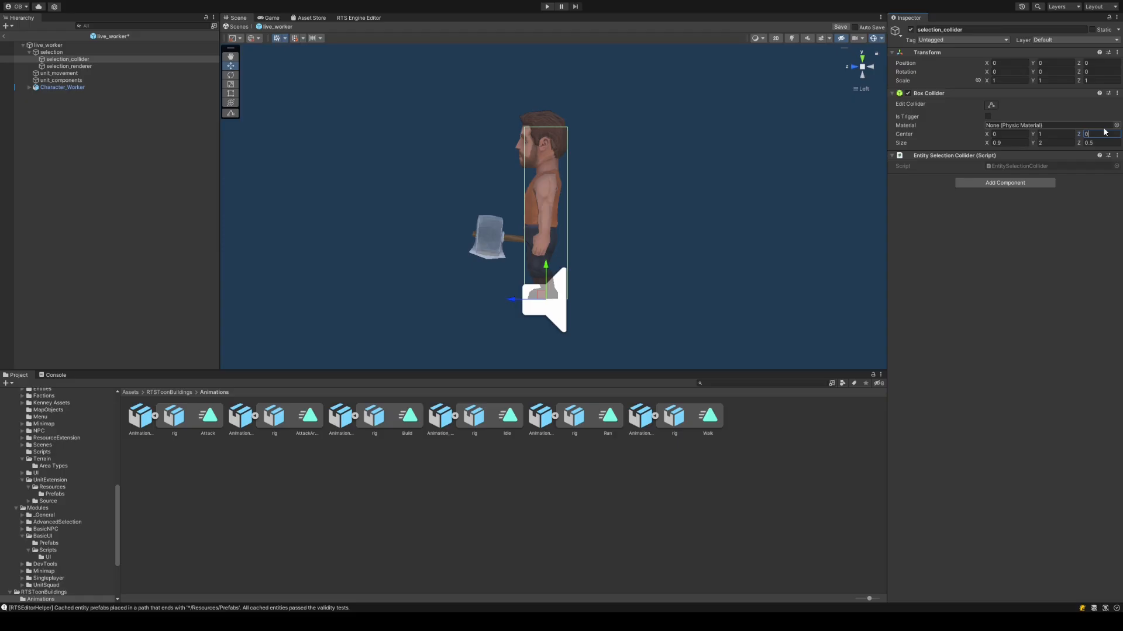
{"action": "type", "text": ".05"}
{"action": "key", "text": "Return"}
{"action": "key", "text": "ctrl+s"}
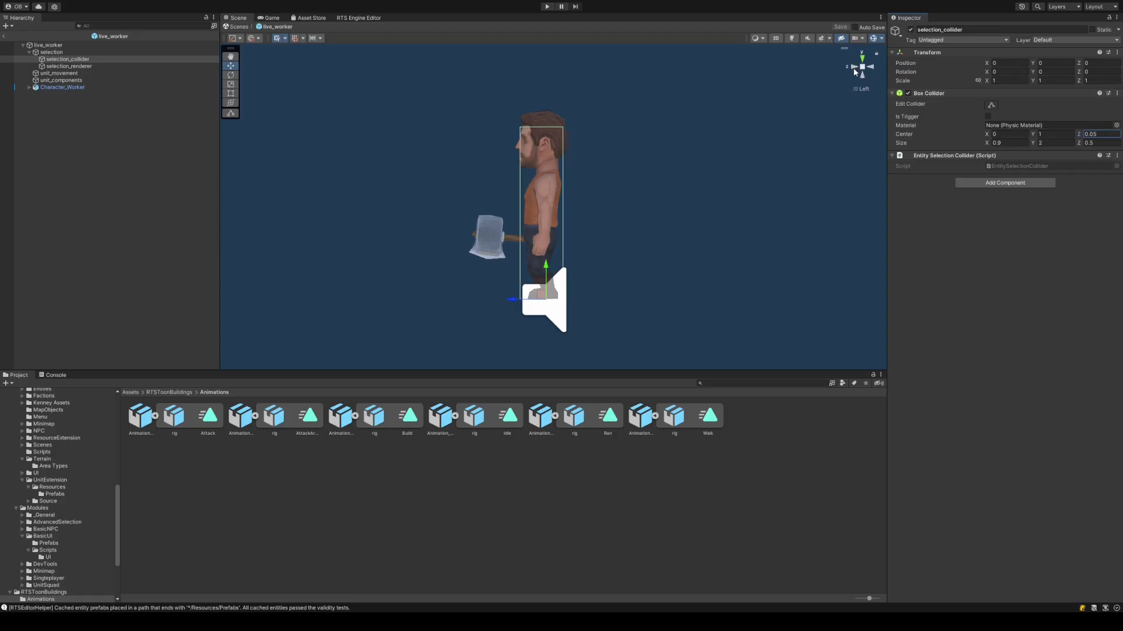
- Check the Box Collider's fit around the worker from the front and other sides
{"action": "left_click", "coordinate": [854, 68]}
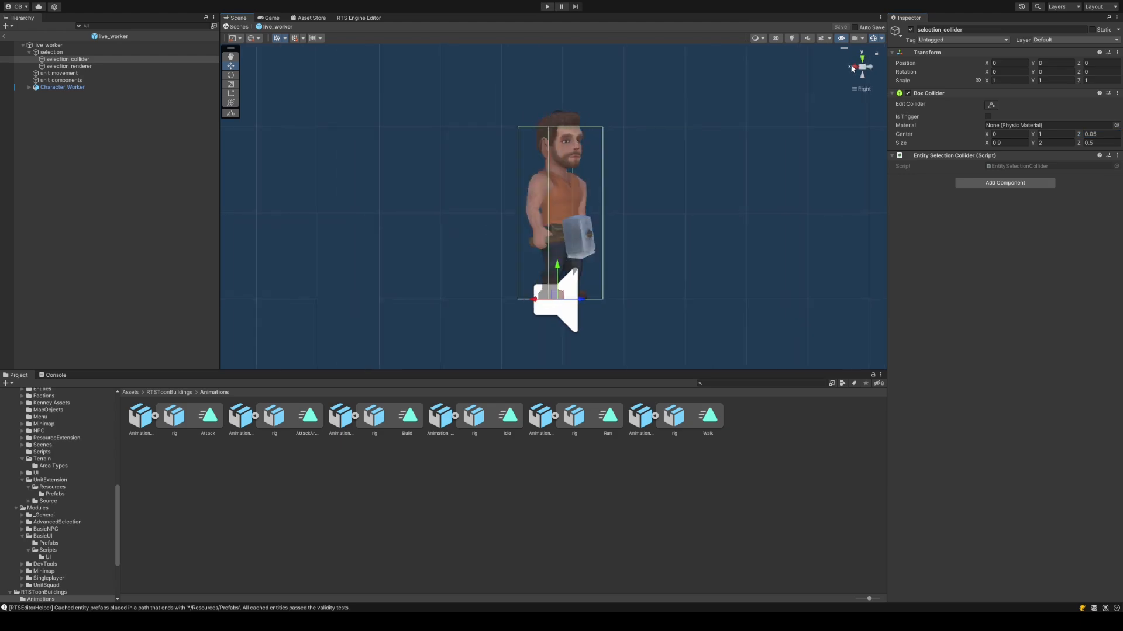
{"action": "left_click", "coordinate": [852, 68]}
{"action": "left_click", "coordinate": [852, 69]}
{"action": "left_click", "coordinate": [852, 69]}
{"action": "left_click", "coordinate": [852, 68]}
{"action": "left_click_drag", "start_coordinate": [712, 106], "coordinate": [704, 198], "text": "alt"}
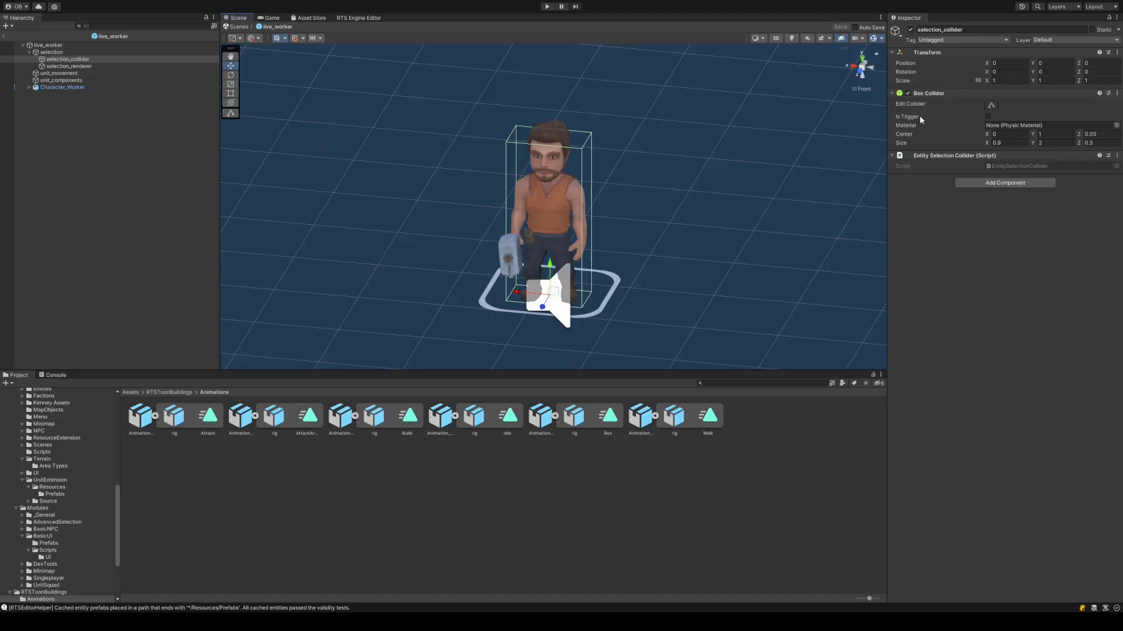
- Select selection_renderer and set its scale to 0.1 on both X and Z
{"action": "left_click", "coordinate": [198, 68]}
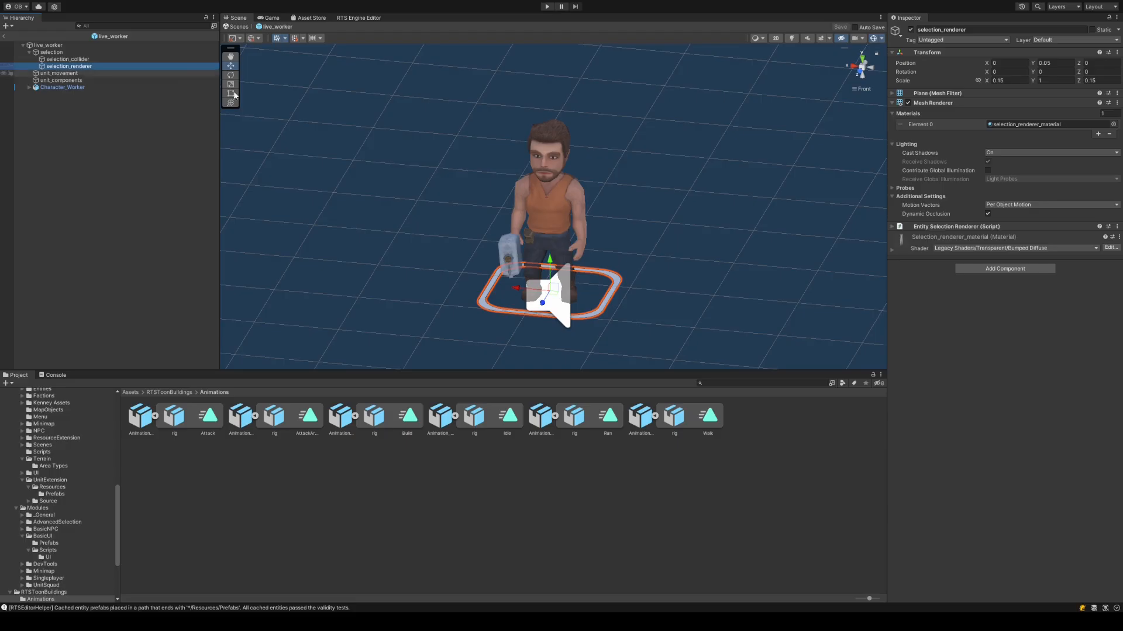
{"action": "left_click_drag", "start_coordinate": [671, 212], "coordinate": [511, 186], "text": "alt"}
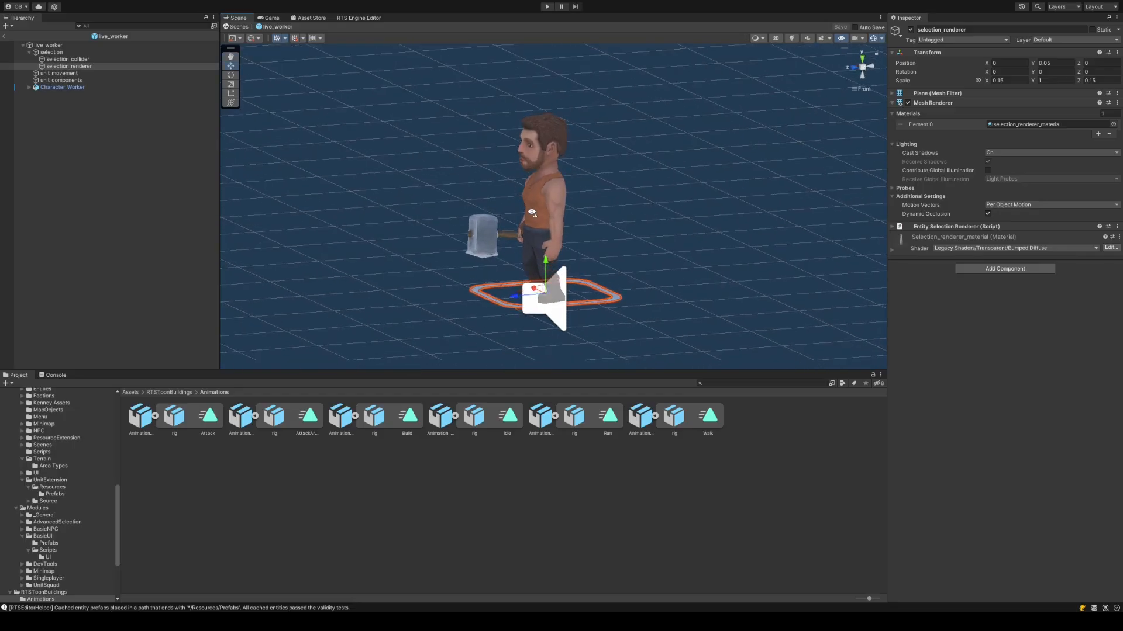
{"action": "left_click_drag", "start_coordinate": [611, 231], "coordinate": [646, 363], "text": "alt"}
{"action": "left_click", "coordinate": [1015, 80]}
{"action": "key", "text": "BackSpace"}
{"action": "key", "text": "Tab"}
{"action": "key", "text": "Tab"}
{"action": "type", "text": "0.1"}
- Compare the resized selection_renderer outline with selection_collider from several angles around the worker
{"action": "left_click_drag", "start_coordinate": [666, 238], "coordinate": [863, 84], "text": "alt"}
{"action": "left_click_drag", "start_coordinate": [810, 128], "coordinate": [806, 153], "text": "alt"}
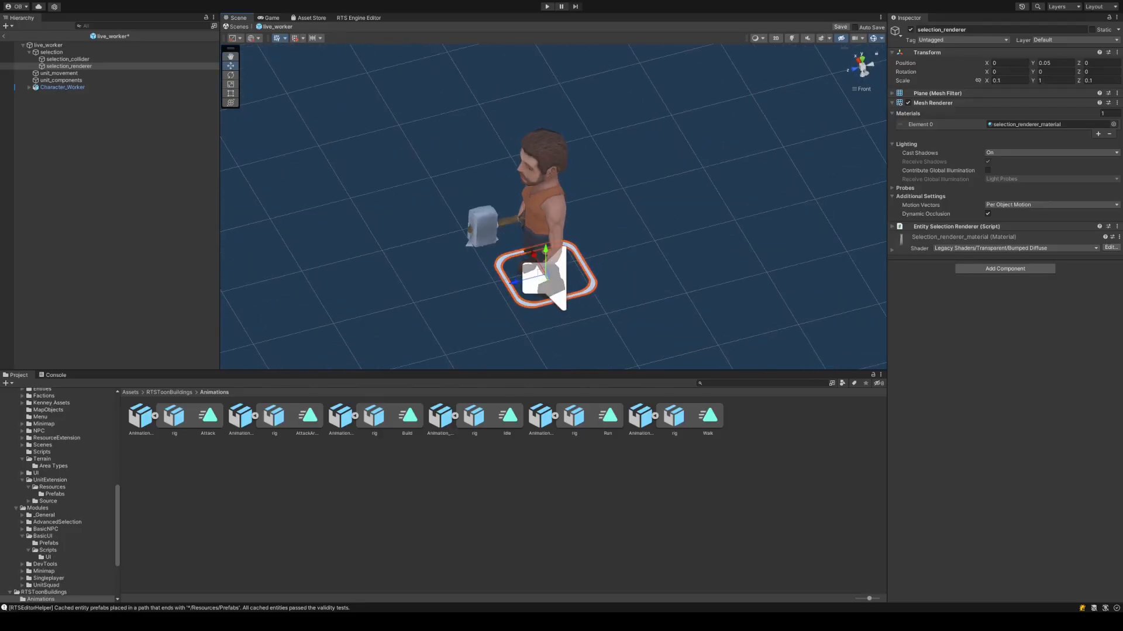
{"action": "left_click", "coordinate": [68, 59]}
{"action": "left_click_drag", "start_coordinate": [546, 246], "coordinate": [526, 234], "text": "alt"}
{"action": "left_click", "coordinate": [110, 66]}
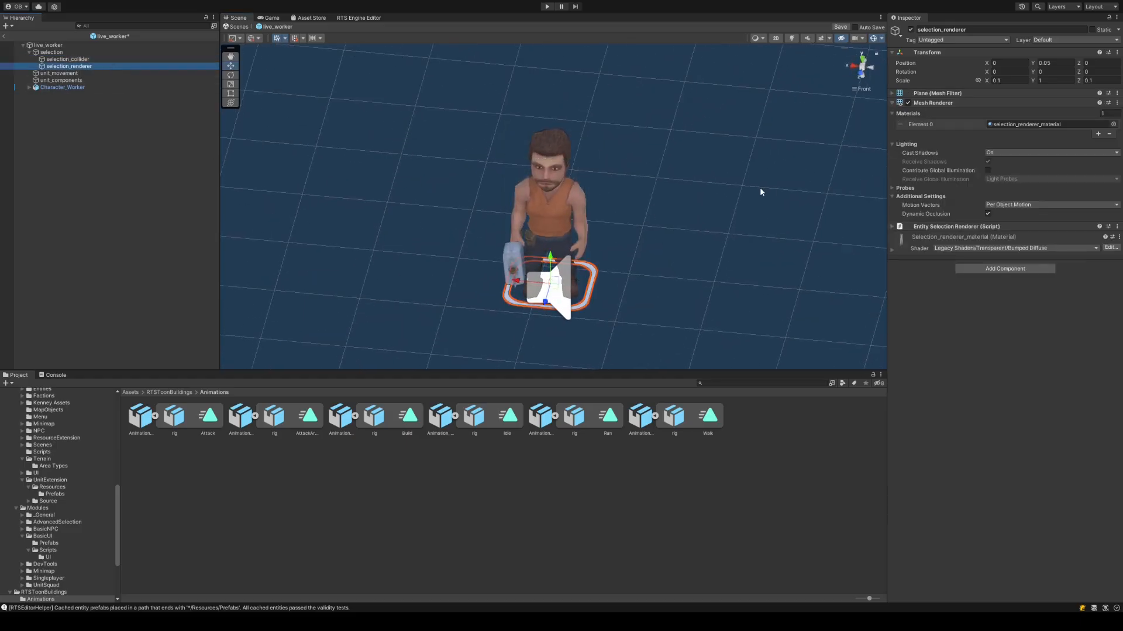
{"action": "left_click_drag", "start_coordinate": [711, 203], "coordinate": [667, 176], "text": "alt"}
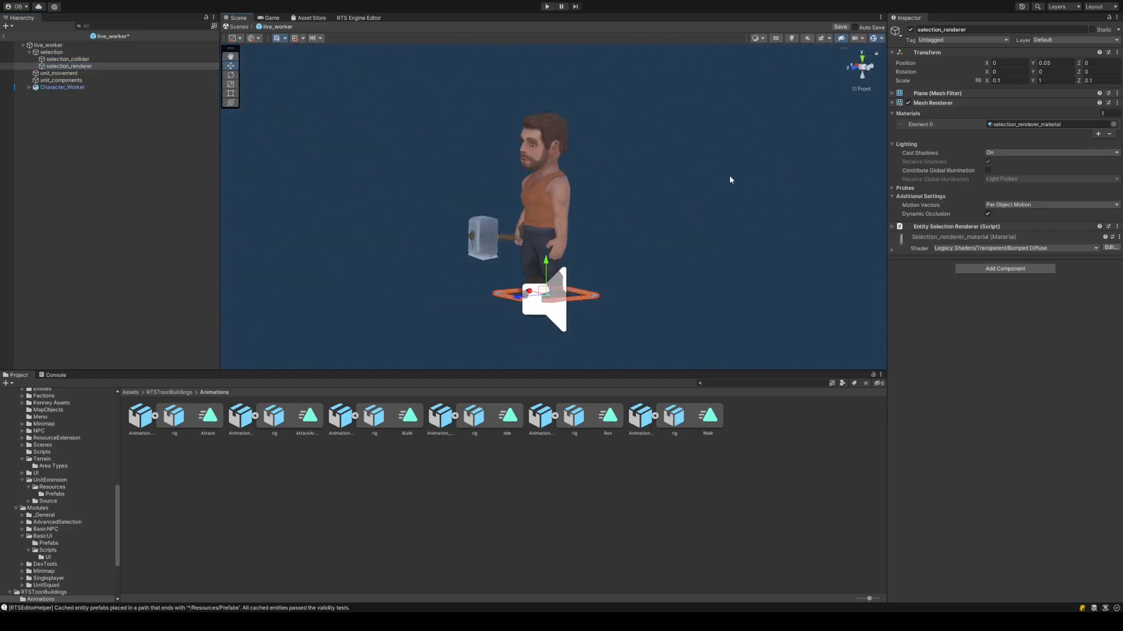
{"action": "left_click_drag", "start_coordinate": [590, 212], "coordinate": [700, 259], "text": "alt"}
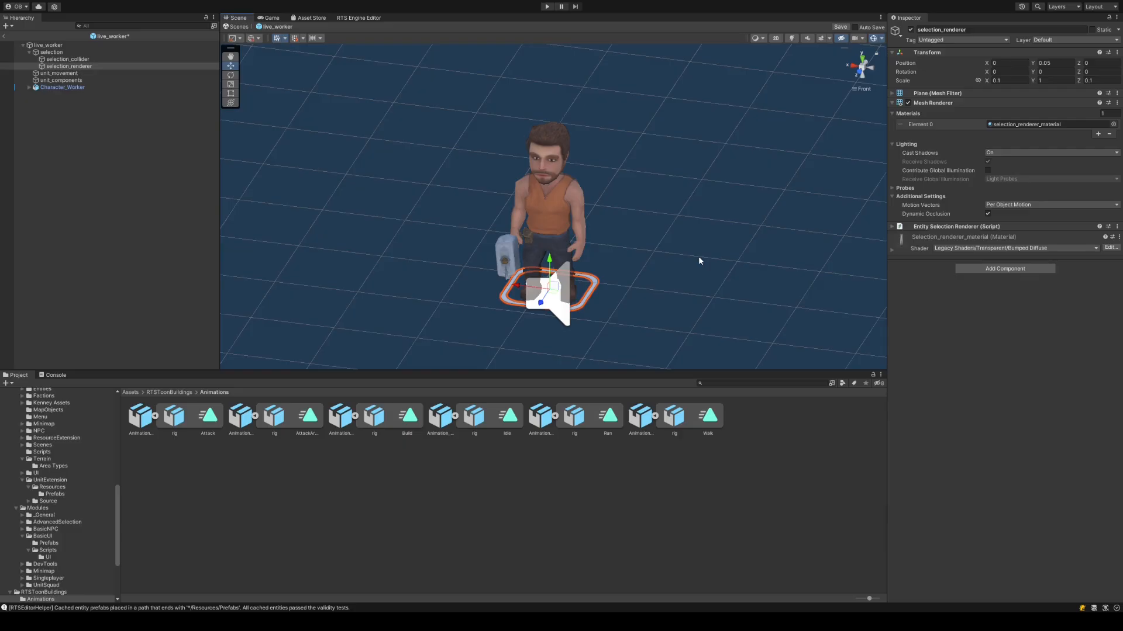
- Locate selection_renderer_material in the project and review its shader, color and texture properties on selection_renderer
{"action": "left_click", "coordinate": [1034, 124]}
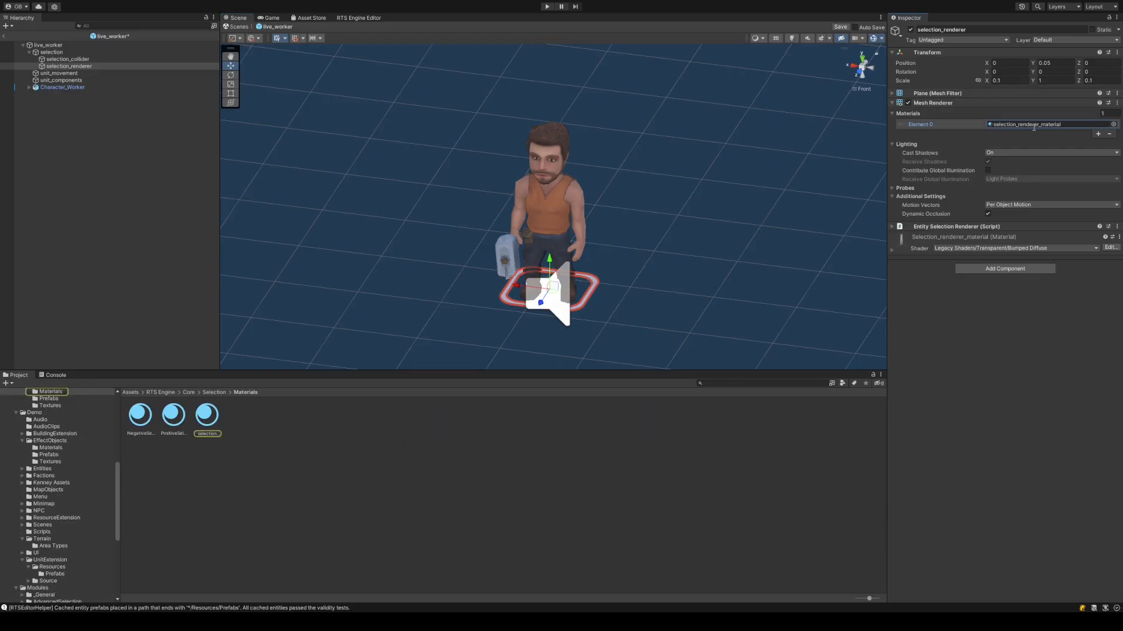
{"action": "left_click", "coordinate": [964, 104]}
{"action": "left_click", "coordinate": [945, 125]}
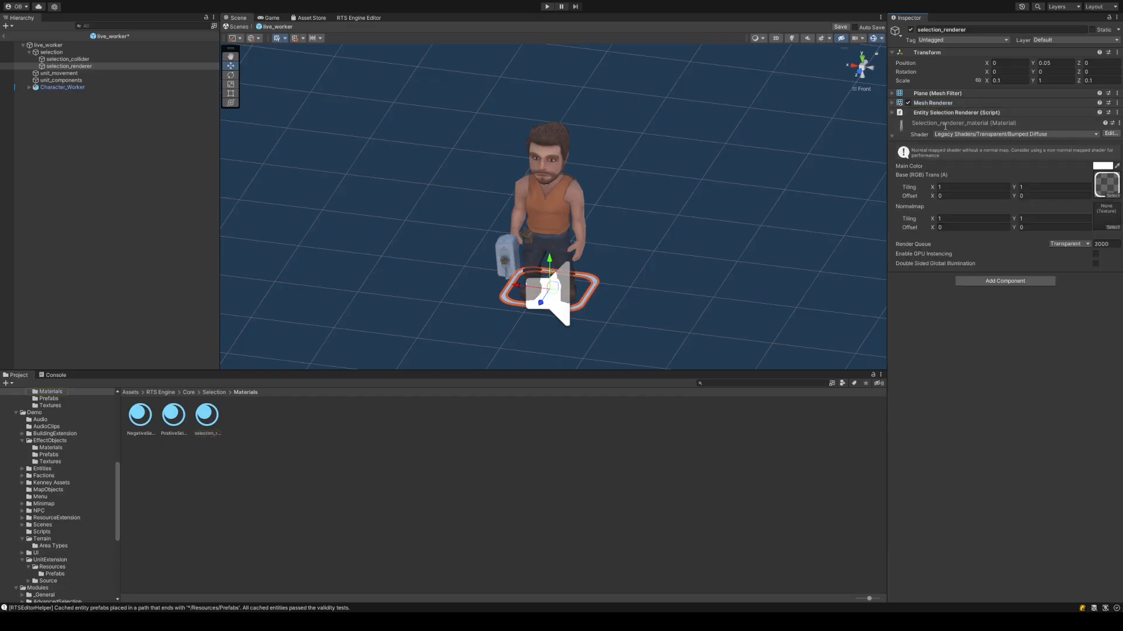
- Try out a different Main Color on the selection renderer's material
{"action": "left_click", "coordinate": [1099, 167]}
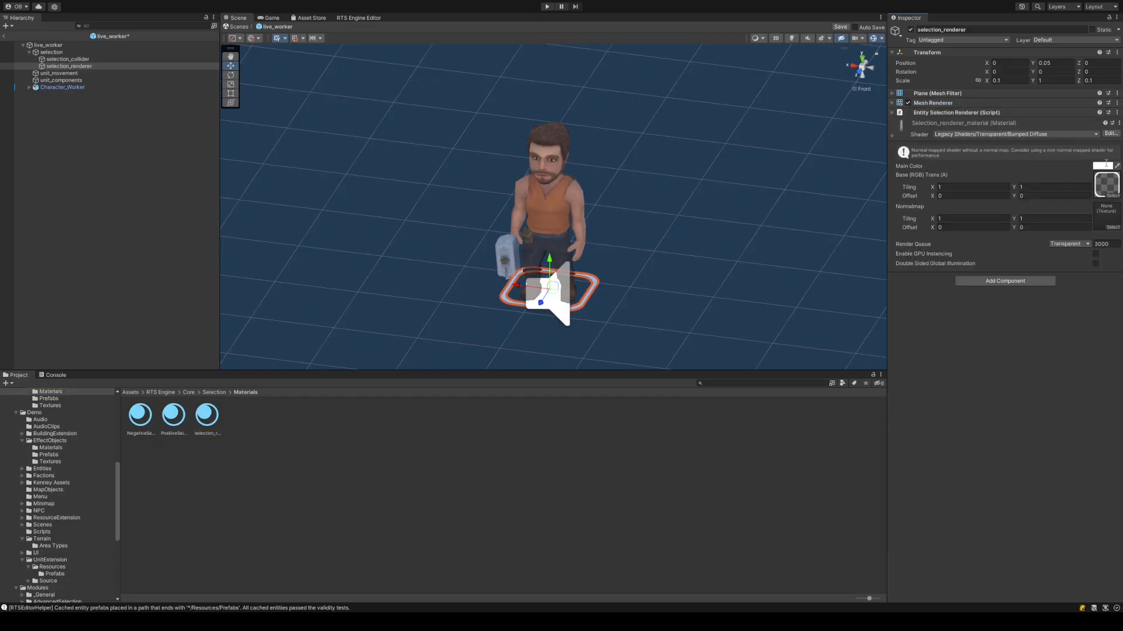
{"action": "left_click", "coordinate": [1082, 222]}
{"action": "left_click_drag", "start_coordinate": [1084, 225], "coordinate": [1071, 272]}
{"action": "left_click", "coordinate": [1117, 166]}
{"action": "left_click", "coordinate": [1096, 178]}
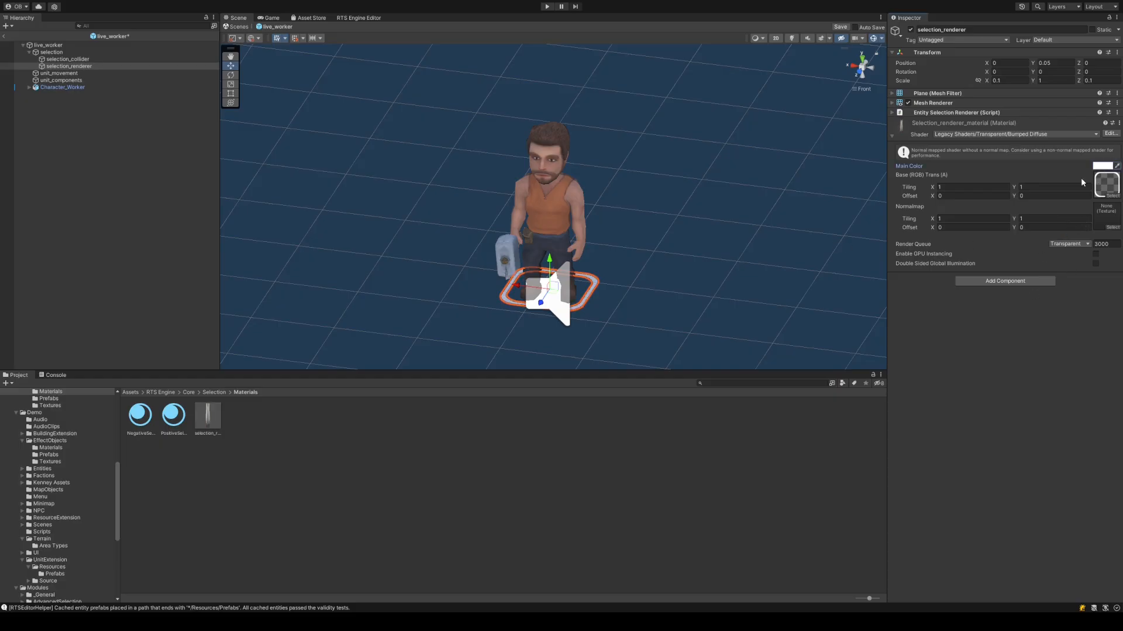
- Expand the Entity Selection Renderer and Mesh Renderer settings of selection_renderer, and save the live_worker prefab
{"action": "left_click", "coordinate": [956, 113]}
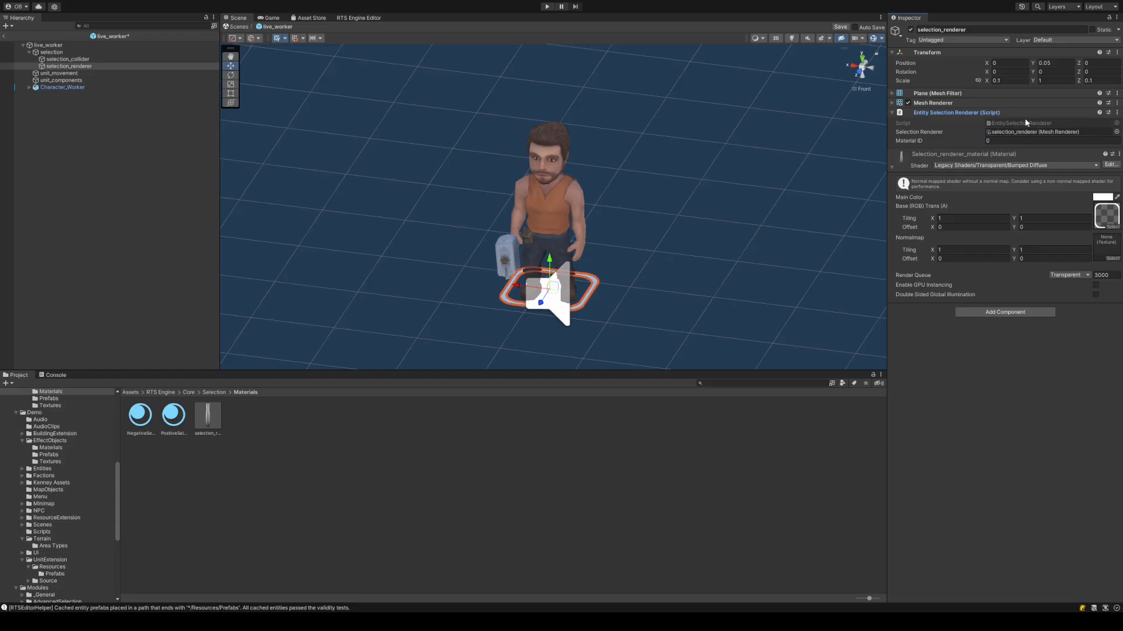
{"action": "left_click", "coordinate": [973, 102]}
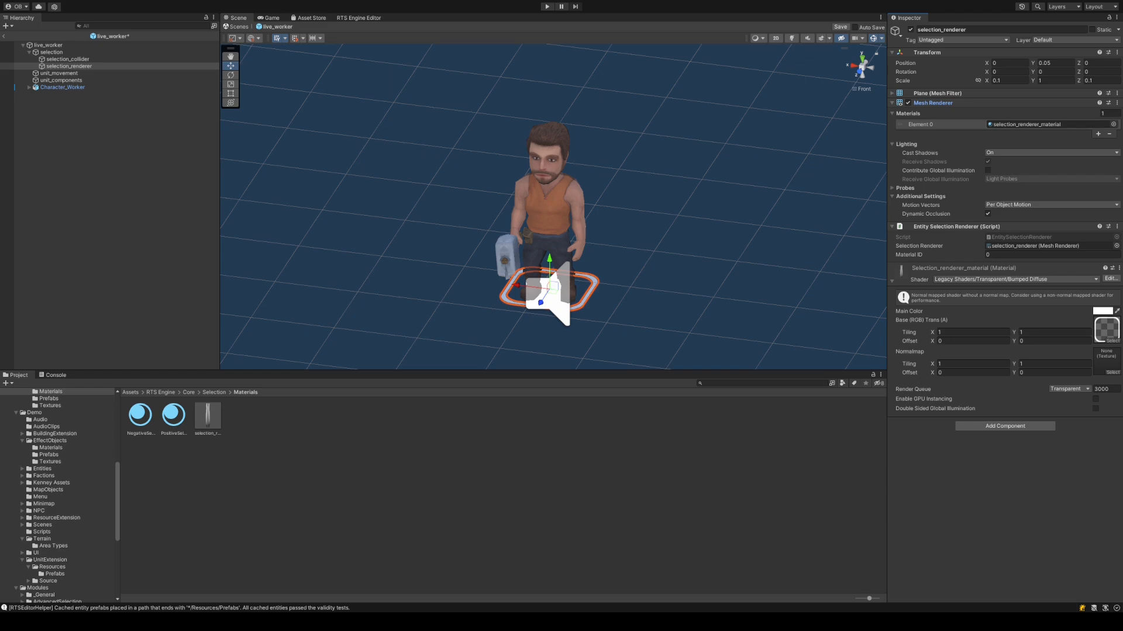
{"action": "left_click", "coordinate": [105, 66]}
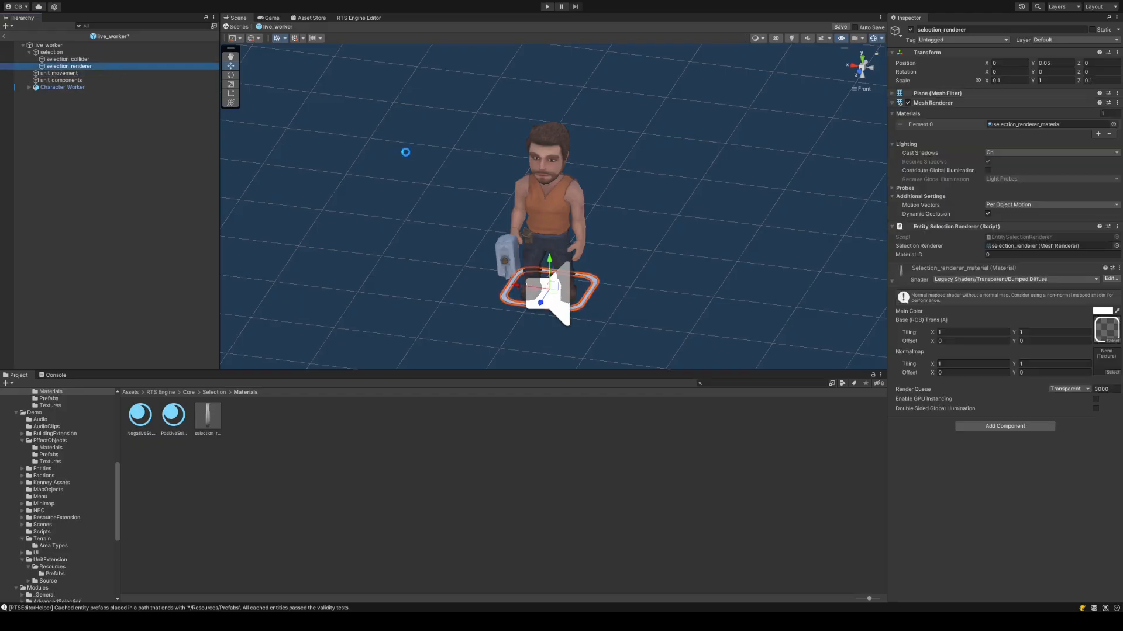
{"action": "key", "text": "ctrl+s"}
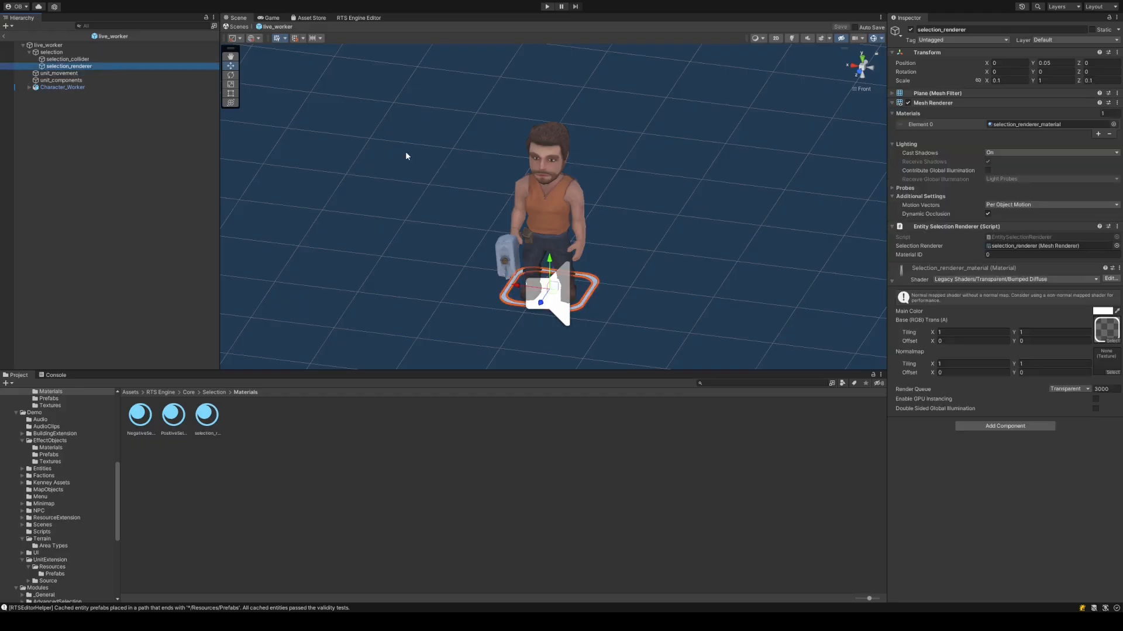
- Examine the selection object and the General, Setting Target, Movement, Rotation and Debug settings of unit_movement's Unit Movement component
{"action": "left_click", "coordinate": [62, 52]}
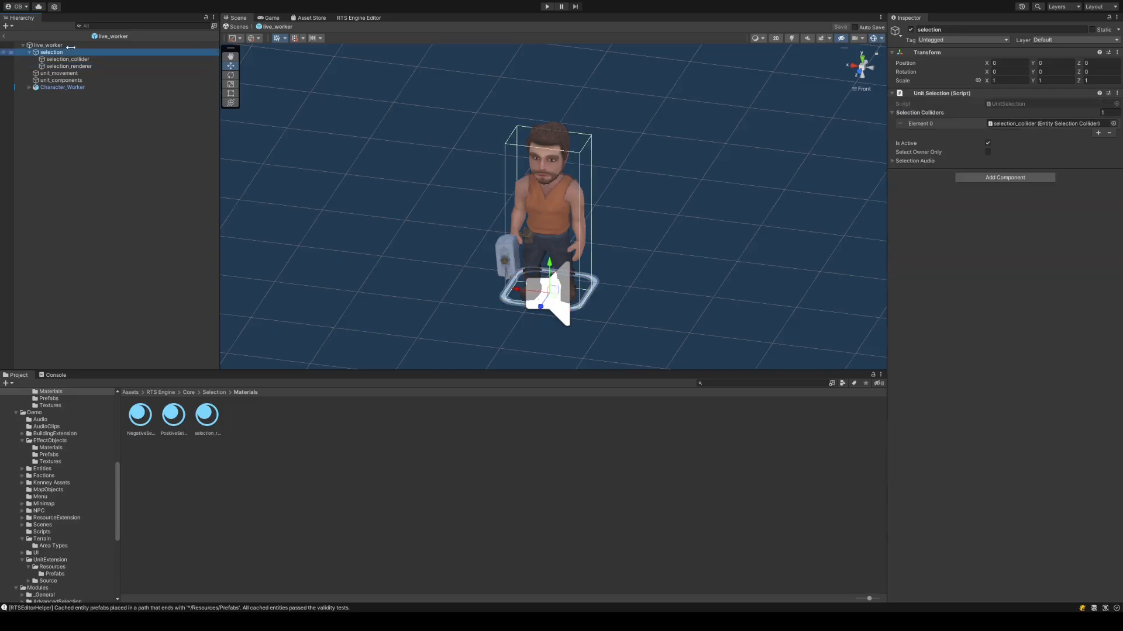
{"action": "left_click", "coordinate": [75, 80]}
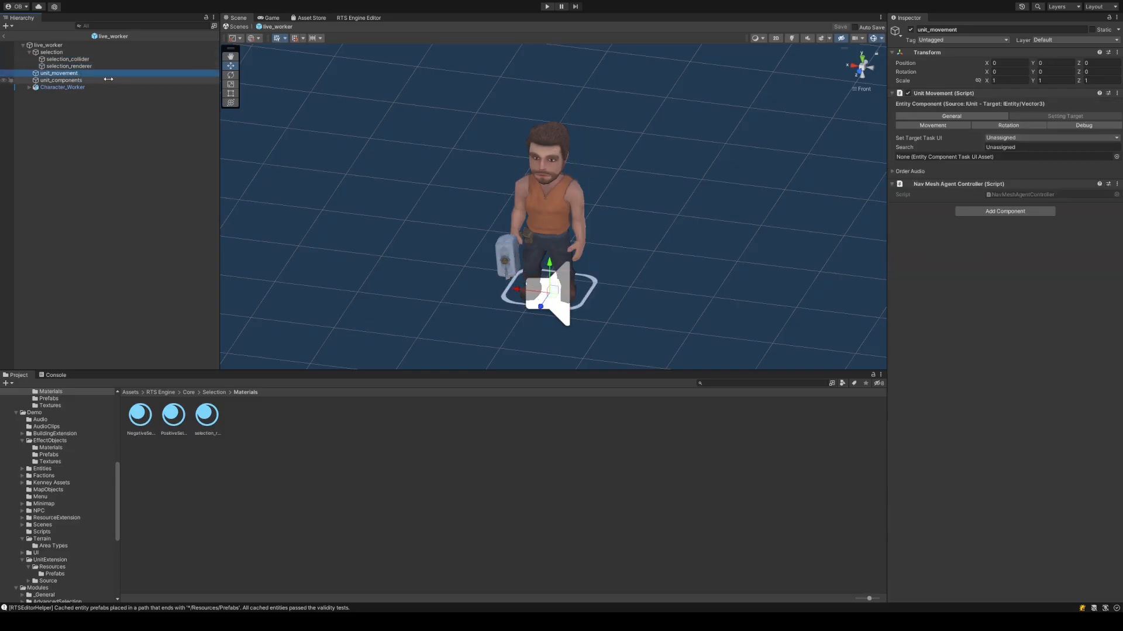
{"action": "key", "text": "Up"}
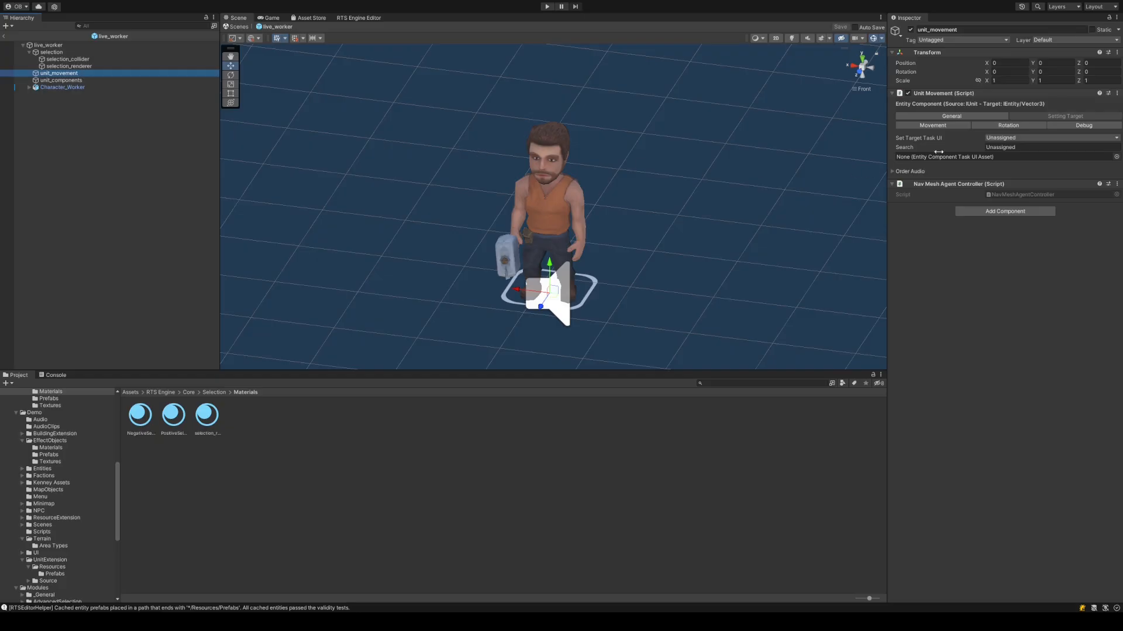
{"action": "left_click", "coordinate": [932, 125]}
{"action": "left_click", "coordinate": [998, 126]}
{"action": "left_click", "coordinate": [995, 117]}
{"action": "left_click", "coordinate": [1057, 117]}
{"action": "left_click", "coordinate": [1077, 125]}
{"action": "left_click", "coordinate": [995, 125]}
{"action": "left_click", "coordinate": [968, 126]}
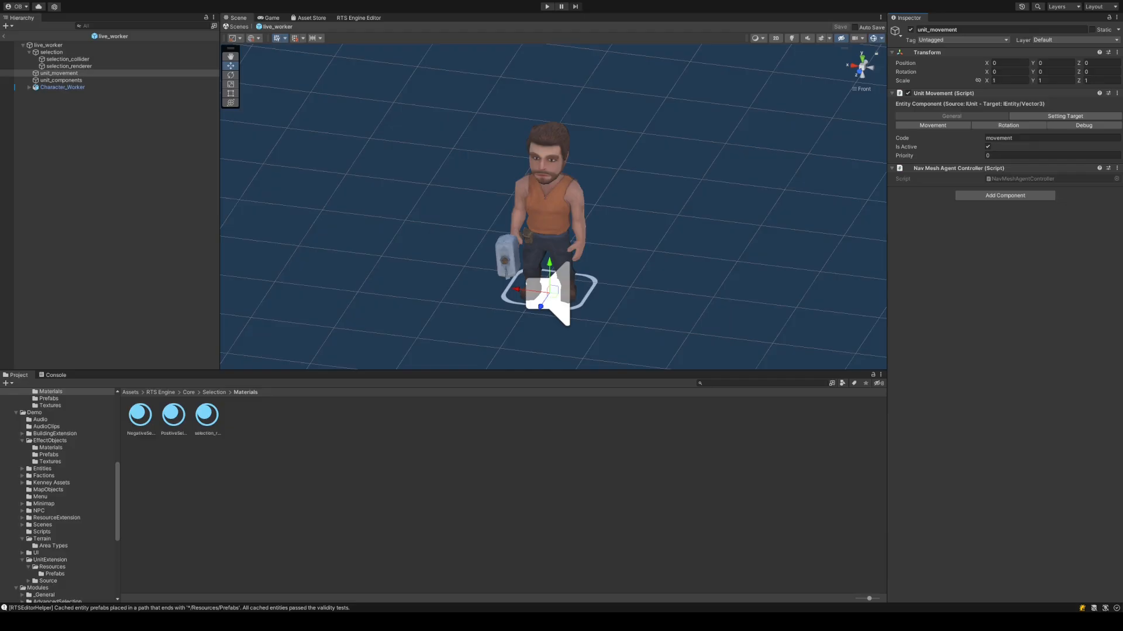
- Set the Unit Movement component's code to unit_movement and save the prefab
{"action": "left_click", "coordinate": [1027, 140]}
{"action": "type", "text": "unit_movement"}
{"action": "left_click", "coordinate": [1026, 139]}
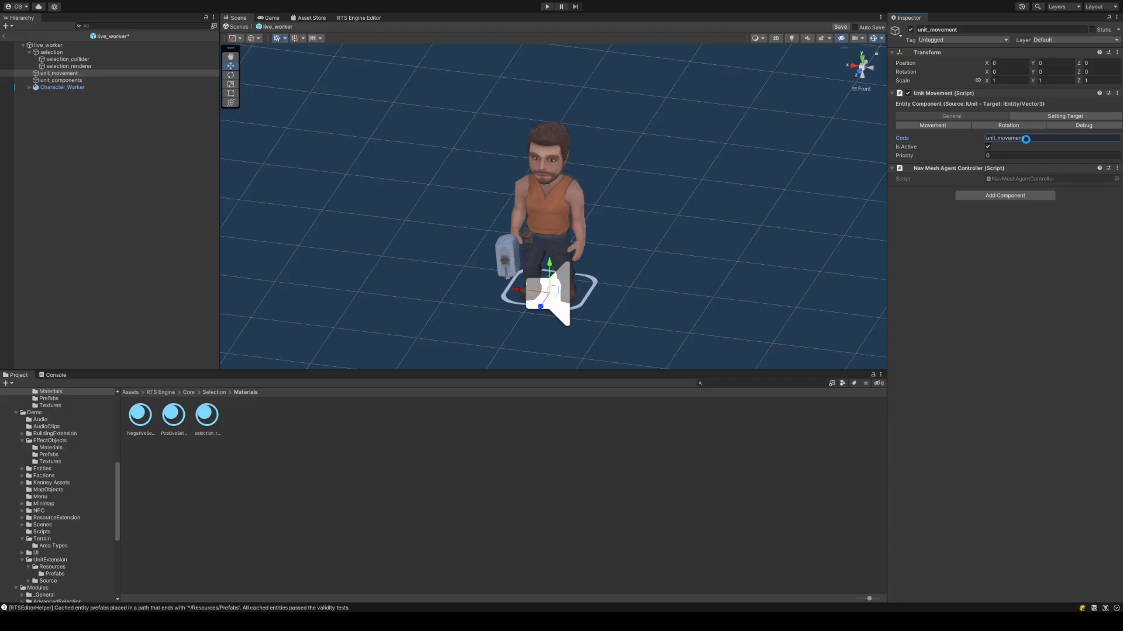
{"action": "key", "text": "ctrl+s"}
{"action": "left_click", "coordinate": [997, 151]}
{"action": "left_click", "coordinate": [987, 147]}
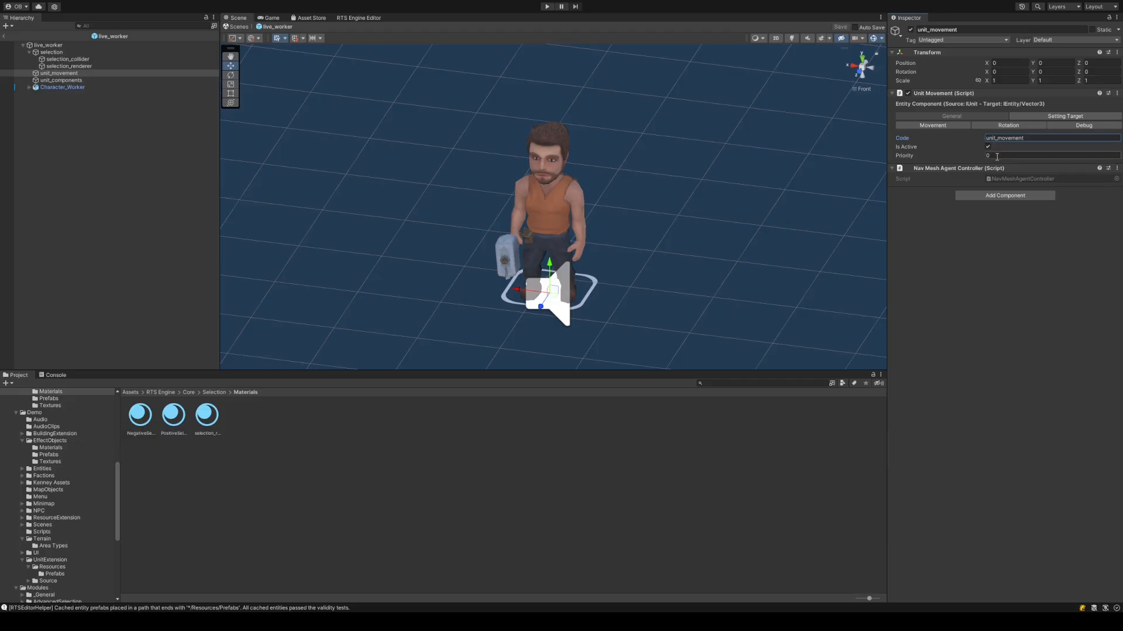
{"action": "left_click", "coordinate": [996, 156]}
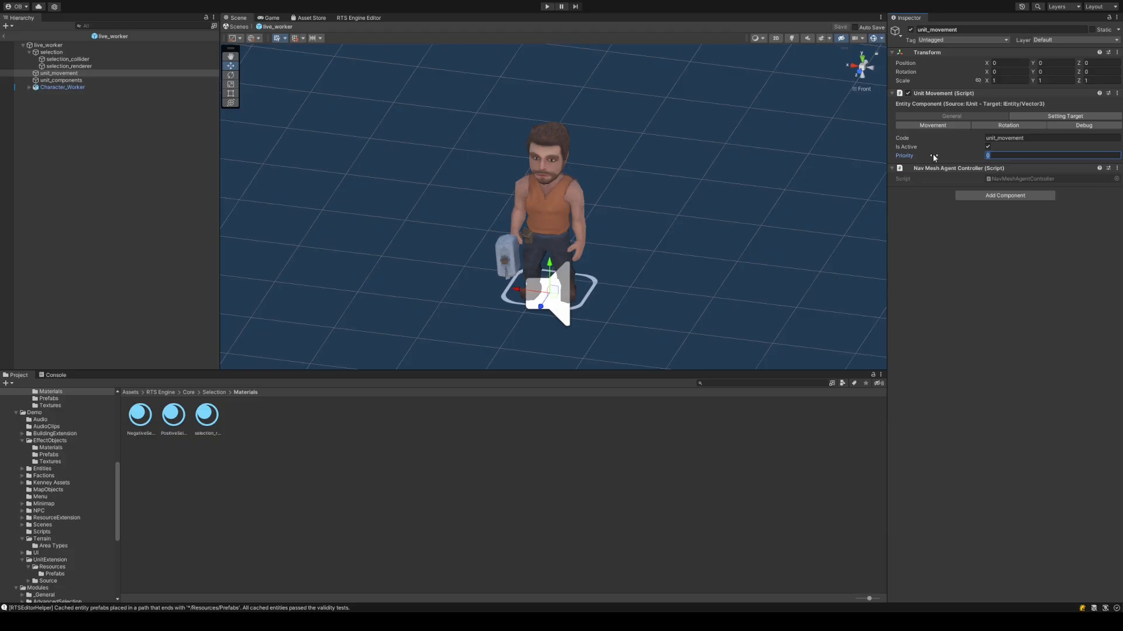
{"action": "left_click", "coordinate": [1020, 276]}
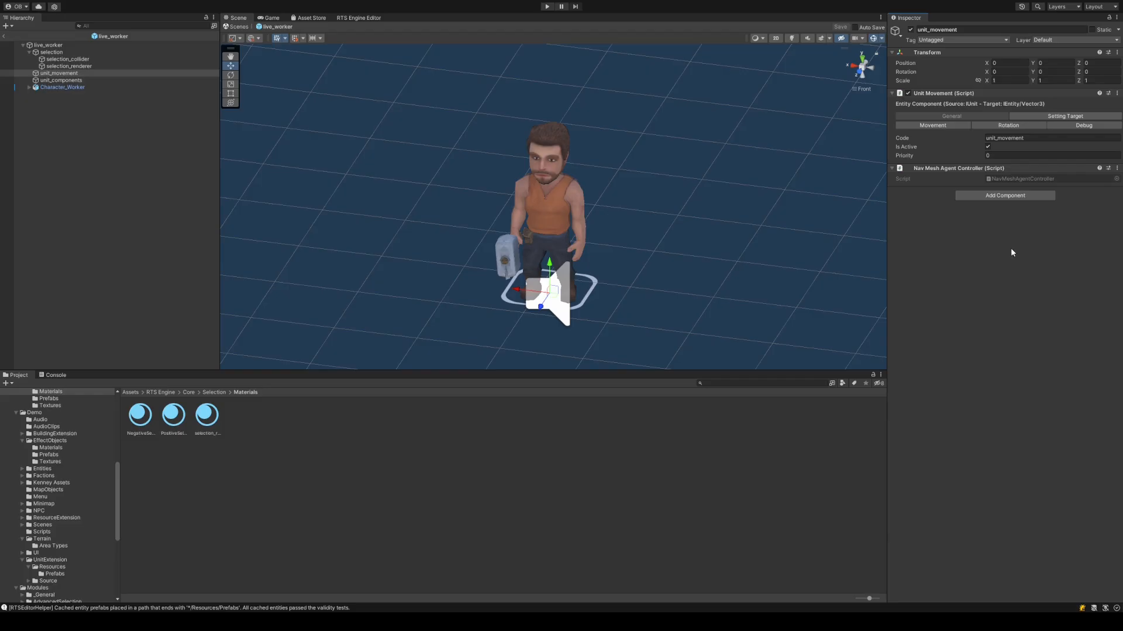
- Search the Set Target Task UI assets for set_target, assign set_target_movement to the Unit Movement component, and save the prefab
{"action": "left_click", "coordinate": [1062, 116]}
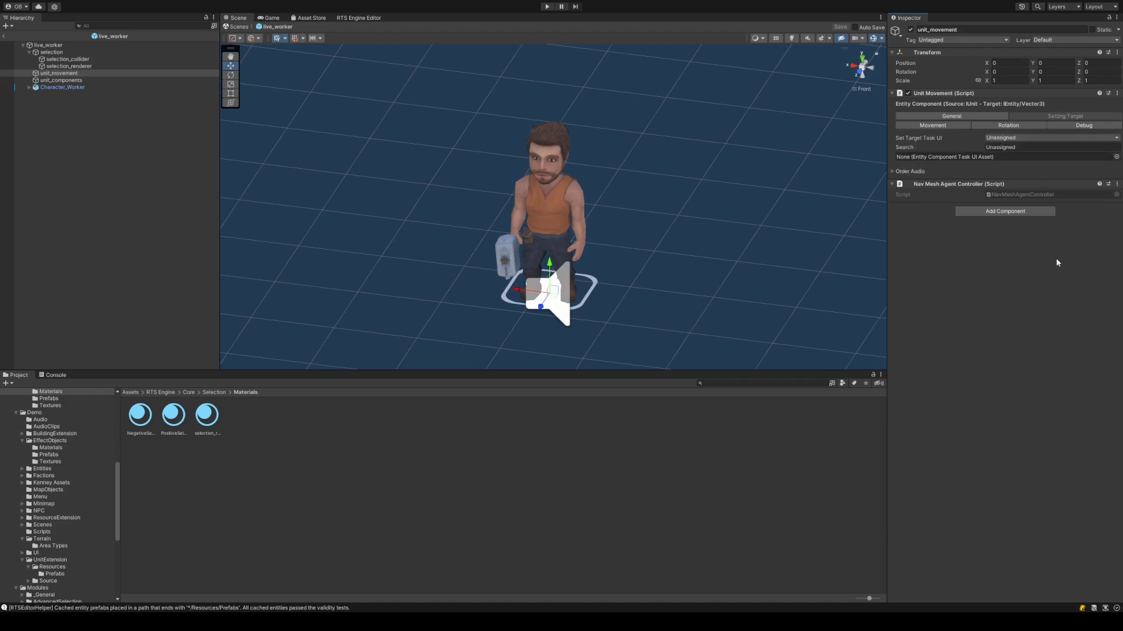
{"action": "left_click", "coordinate": [910, 171]}
{"action": "left_click", "coordinate": [910, 170]}
{"action": "left_click", "coordinate": [1013, 138]}
{"action": "left_click", "coordinate": [1056, 147]}
{"action": "type", "text": "set_targdet"}
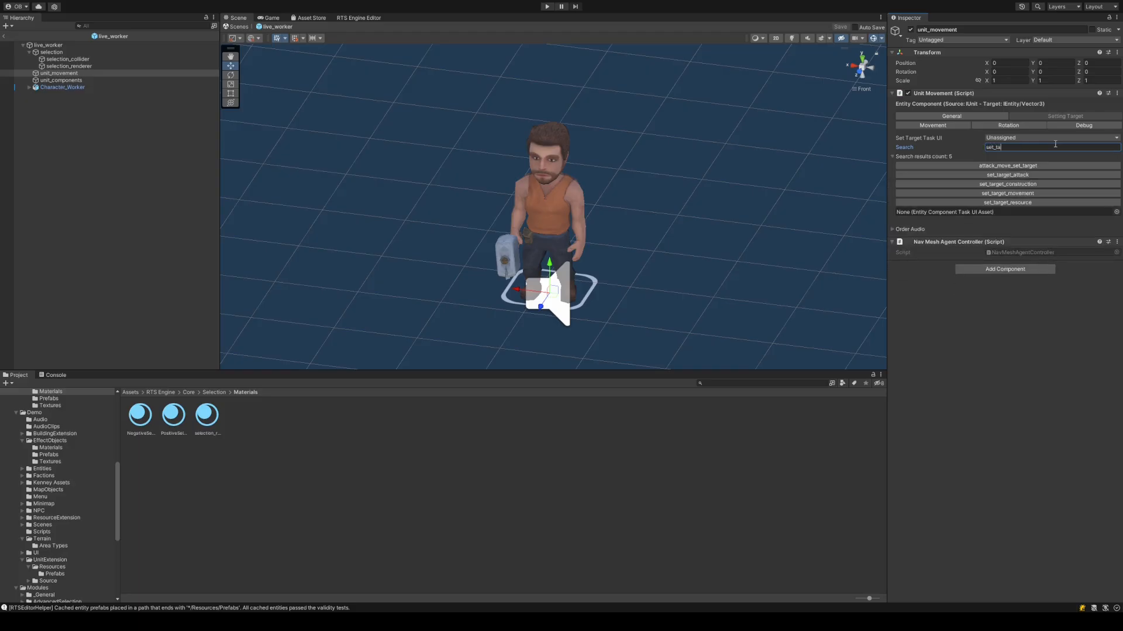
{"action": "key", "text": "BackSpace"}
{"action": "key", "text": "BackSpace"}
{"action": "key", "text": "BackSpace"}
{"action": "left_click", "coordinate": [1032, 195]}
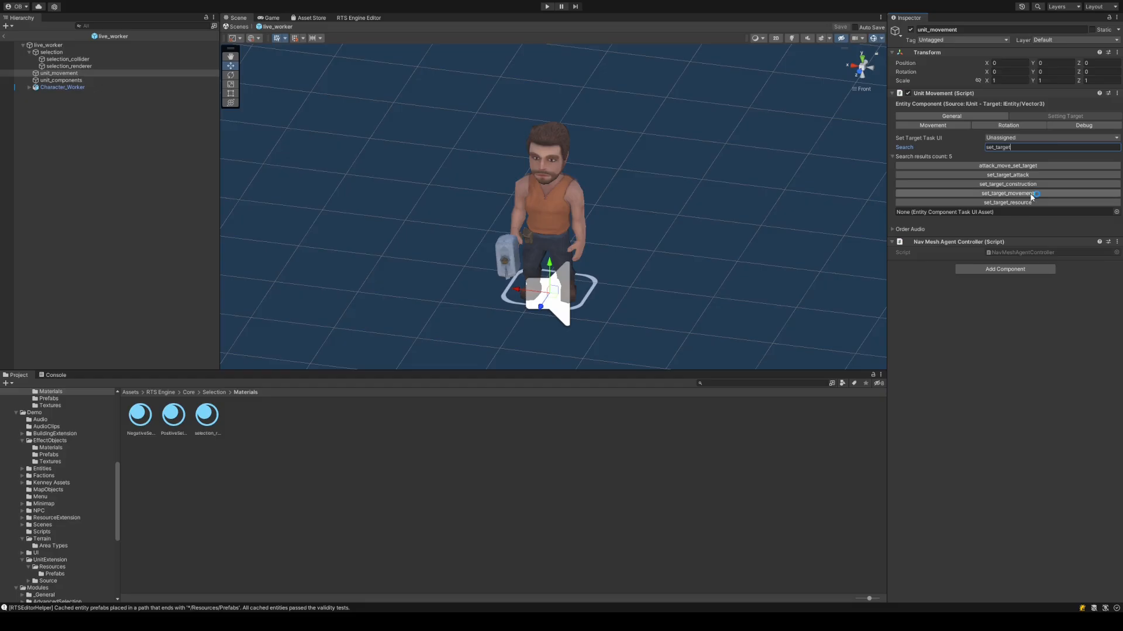
{"action": "left_click", "coordinate": [1031, 195]}
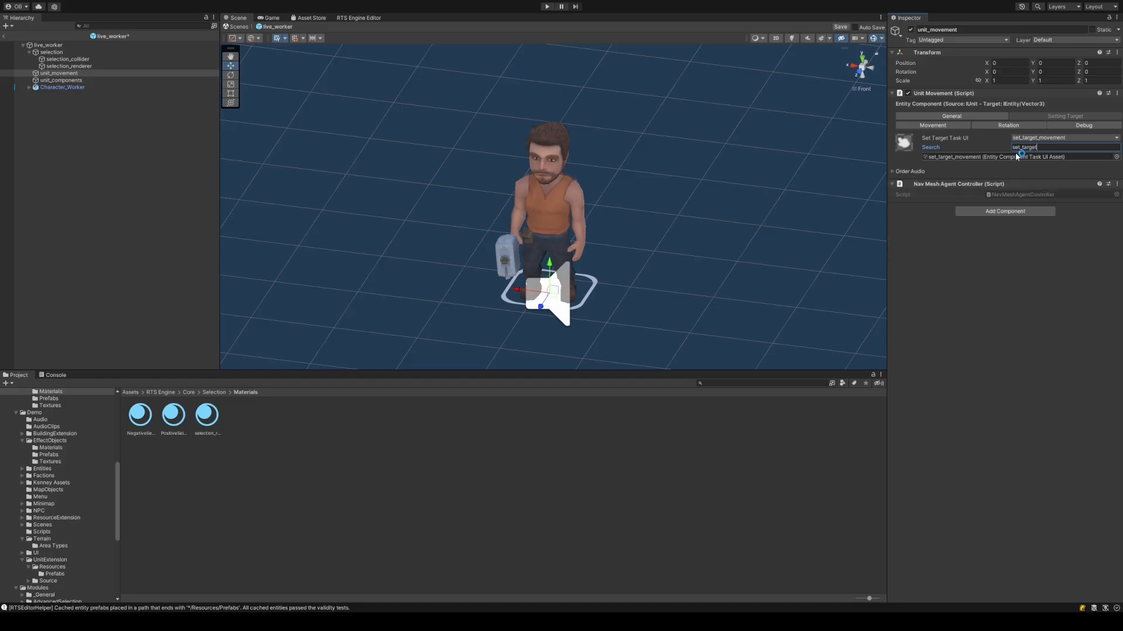
{"action": "left_click", "coordinate": [1014, 250]}
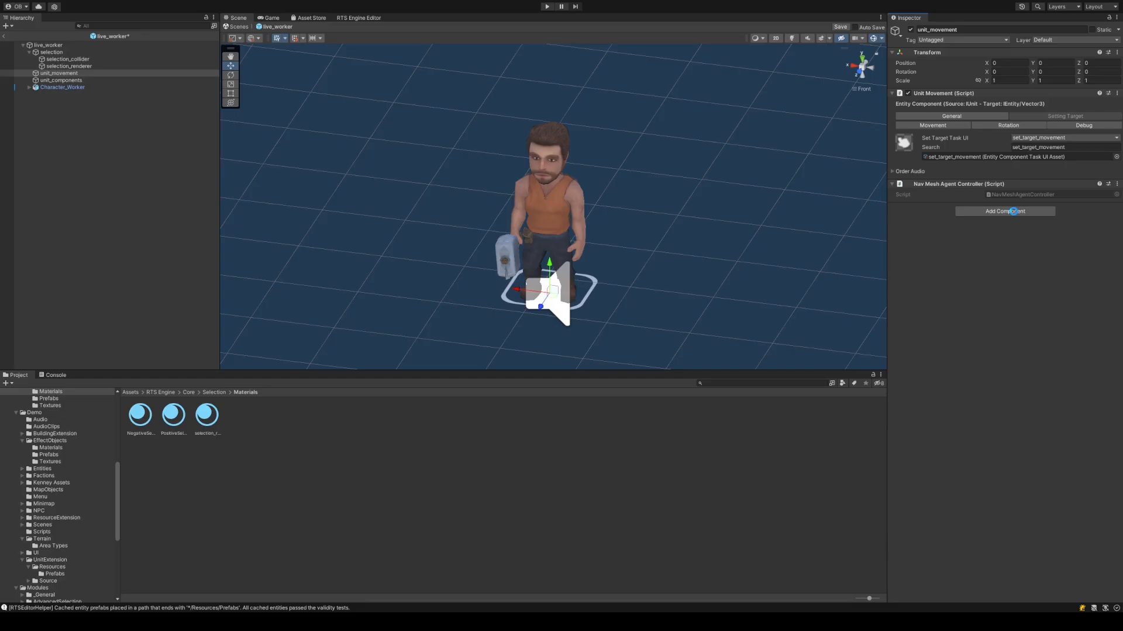
{"action": "key", "text": "ctrl+s"}
- Locate the assigned set_target_movement asset in the project, examine its task data, and return to the Assets root folder
{"action": "left_click", "coordinate": [1035, 157]}
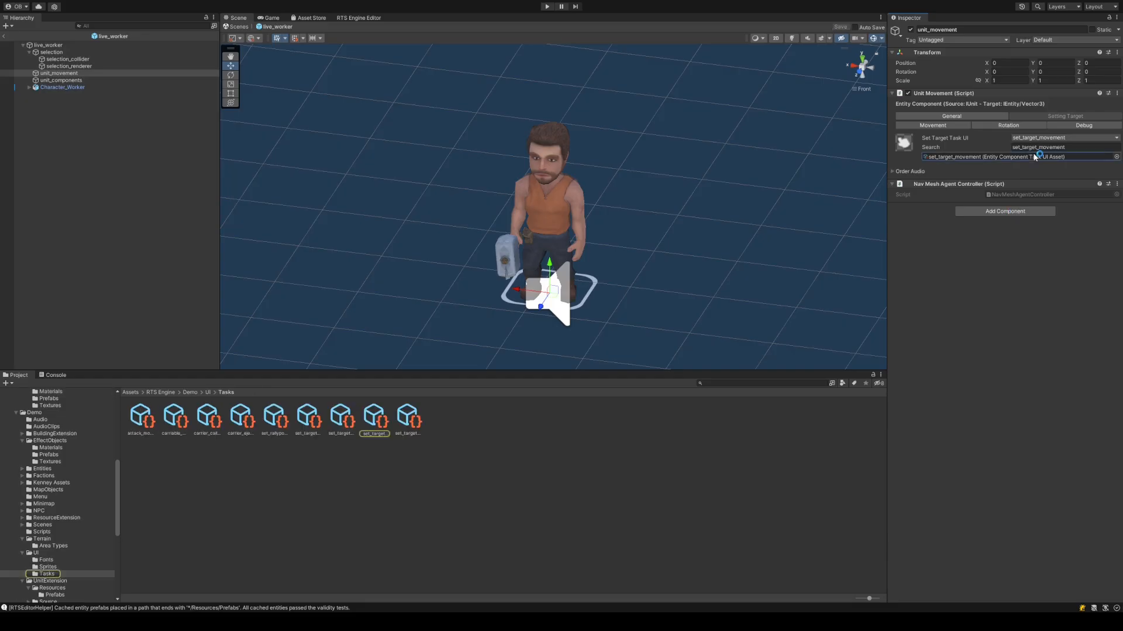
{"action": "left_click", "coordinate": [378, 425]}
{"action": "left_click_drag", "start_coordinate": [377, 425], "coordinate": [897, 63]}
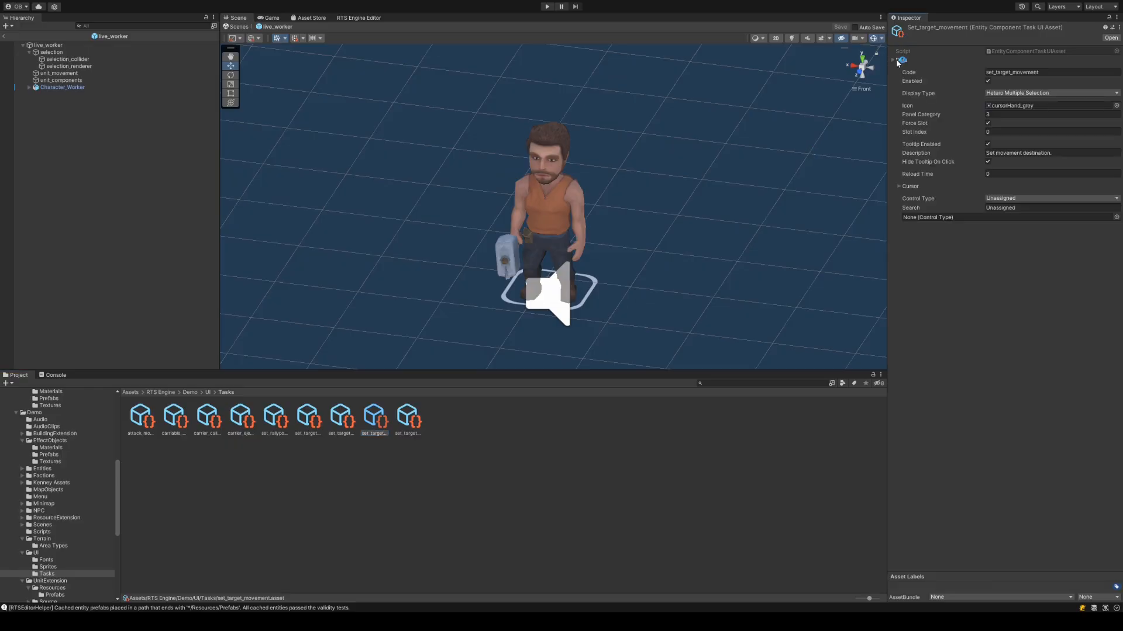
{"action": "left_click", "coordinate": [86, 75]}
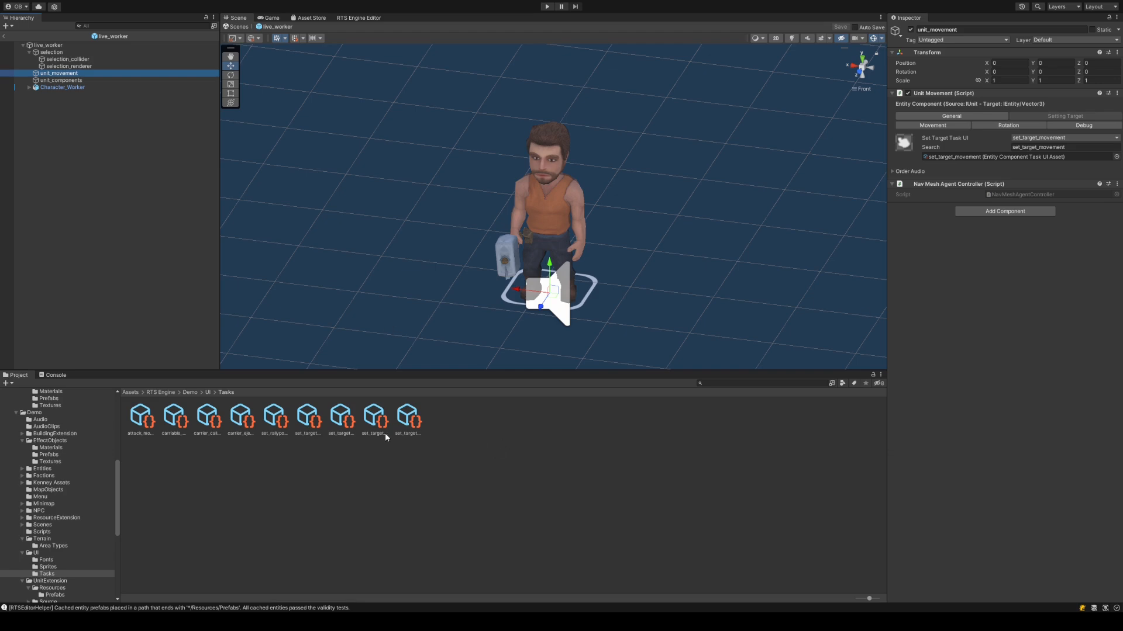
{"action": "left_click", "coordinate": [376, 419]}
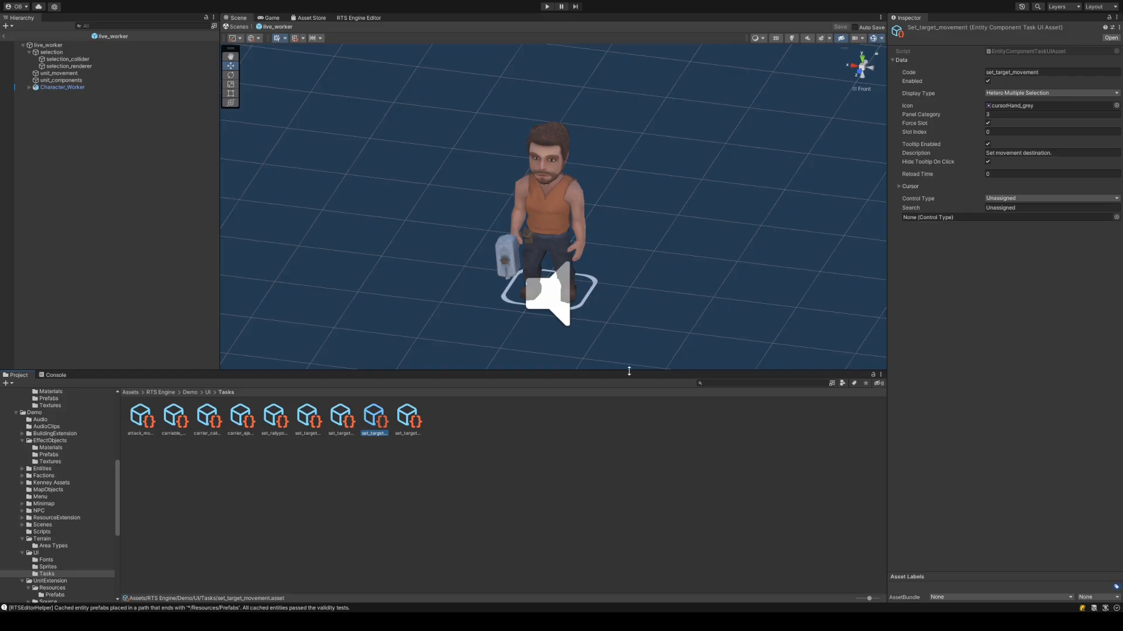
{"action": "left_click", "coordinate": [130, 393]}
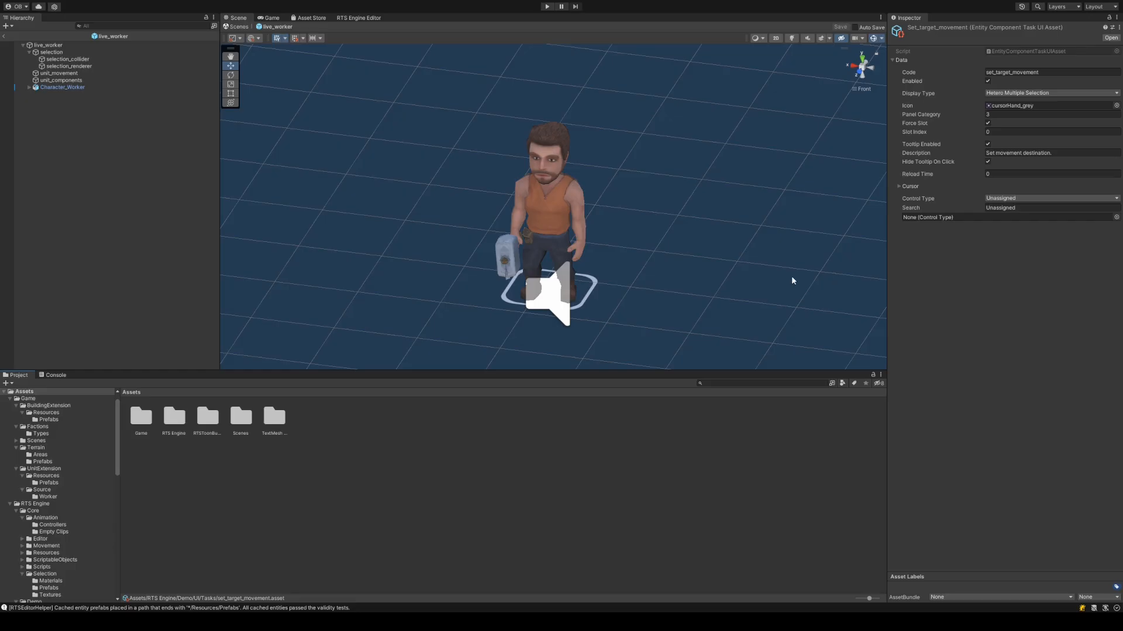
- Add two empty audio clip items to the Order Audio of unit_movement's Setting Target settings
{"action": "left_click", "coordinate": [82, 75]}
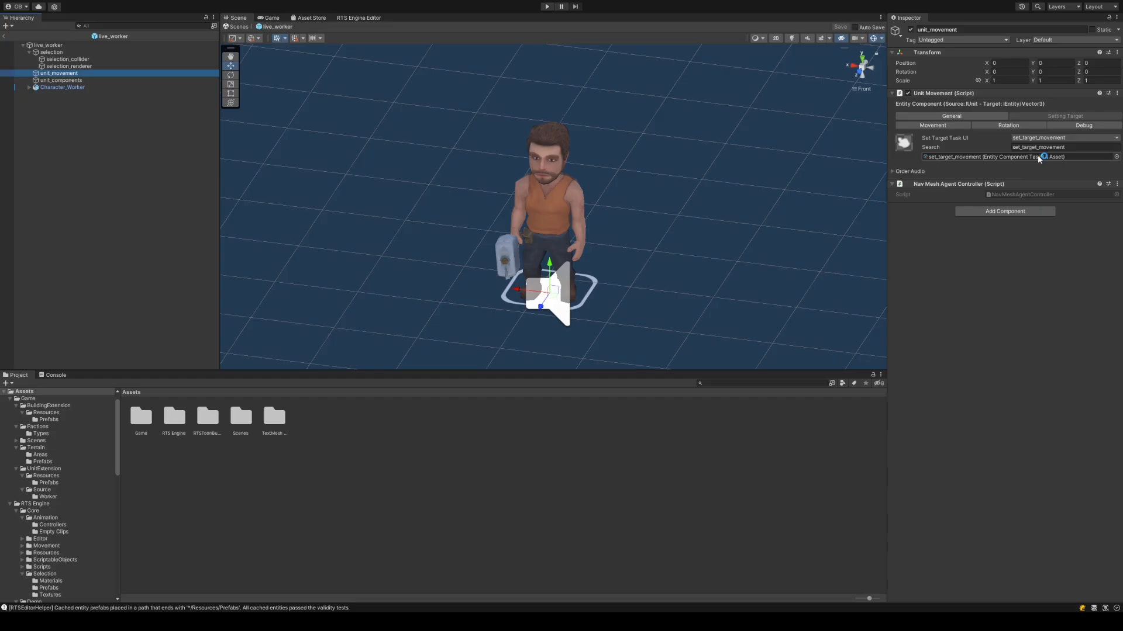
{"action": "left_click", "coordinate": [949, 126]}
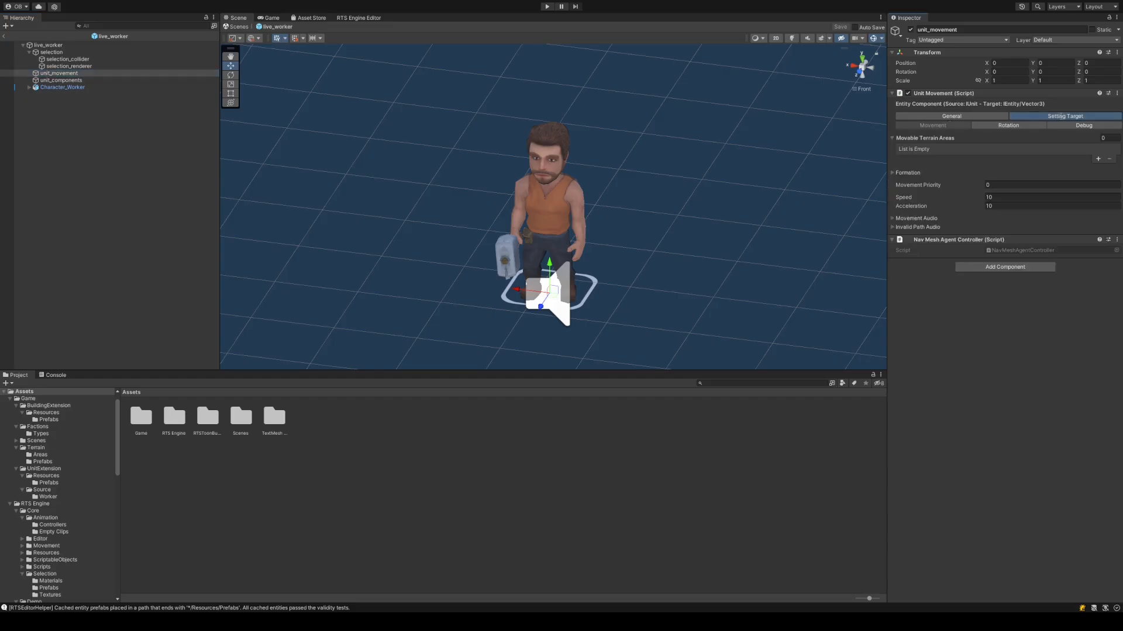
{"action": "left_click", "coordinate": [1060, 116]}
{"action": "left_click", "coordinate": [909, 172]}
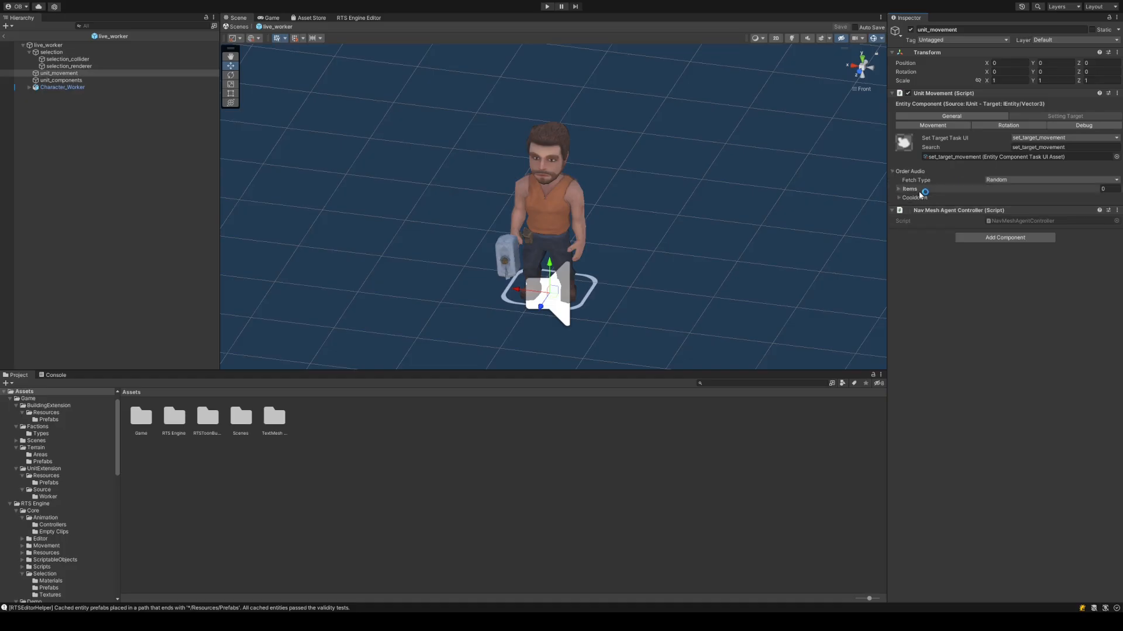
{"action": "left_click", "coordinate": [910, 188]}
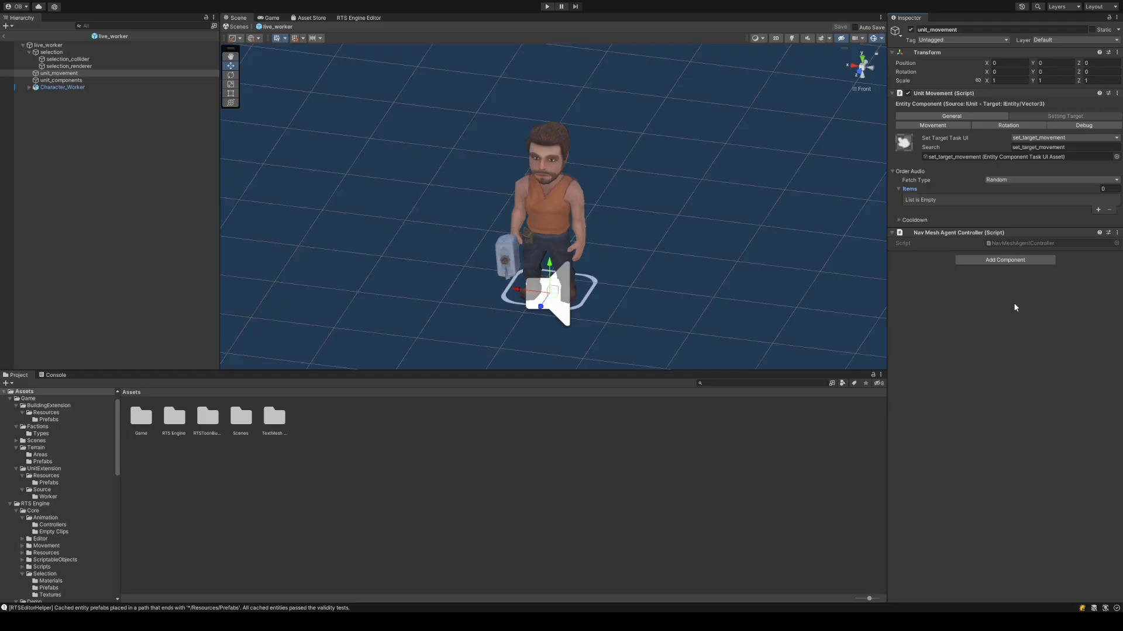
{"action": "left_click", "coordinate": [1099, 210]}
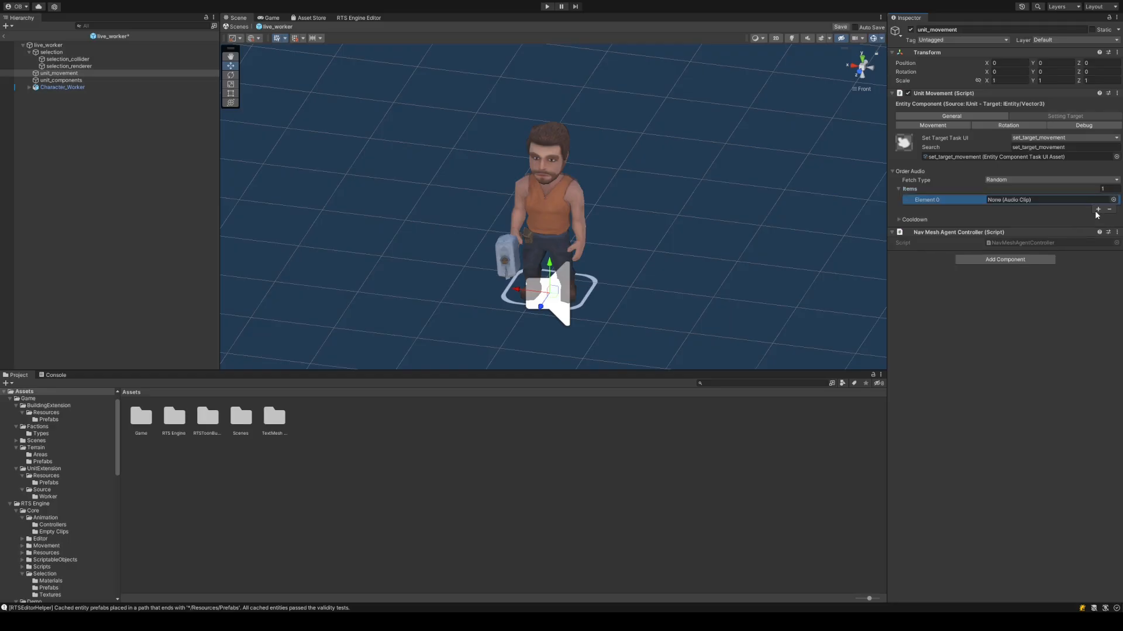
{"action": "left_click", "coordinate": [1099, 210]}
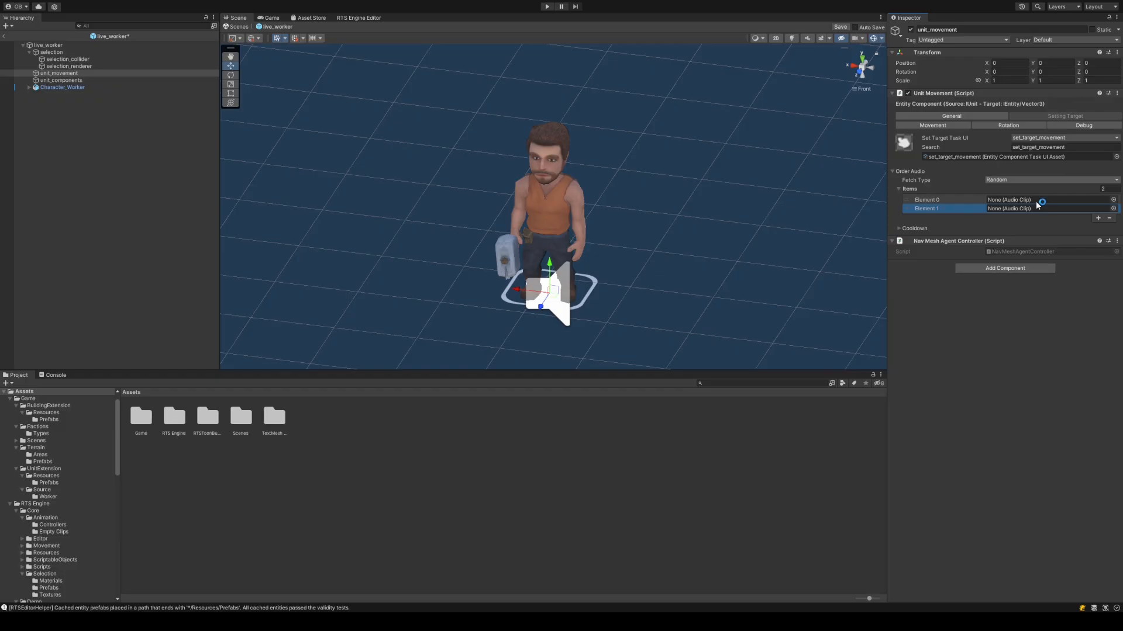
- Try the Random No Rep fetch type for the Order Audio, and return it to Random
{"action": "left_click", "coordinate": [1036, 201]}
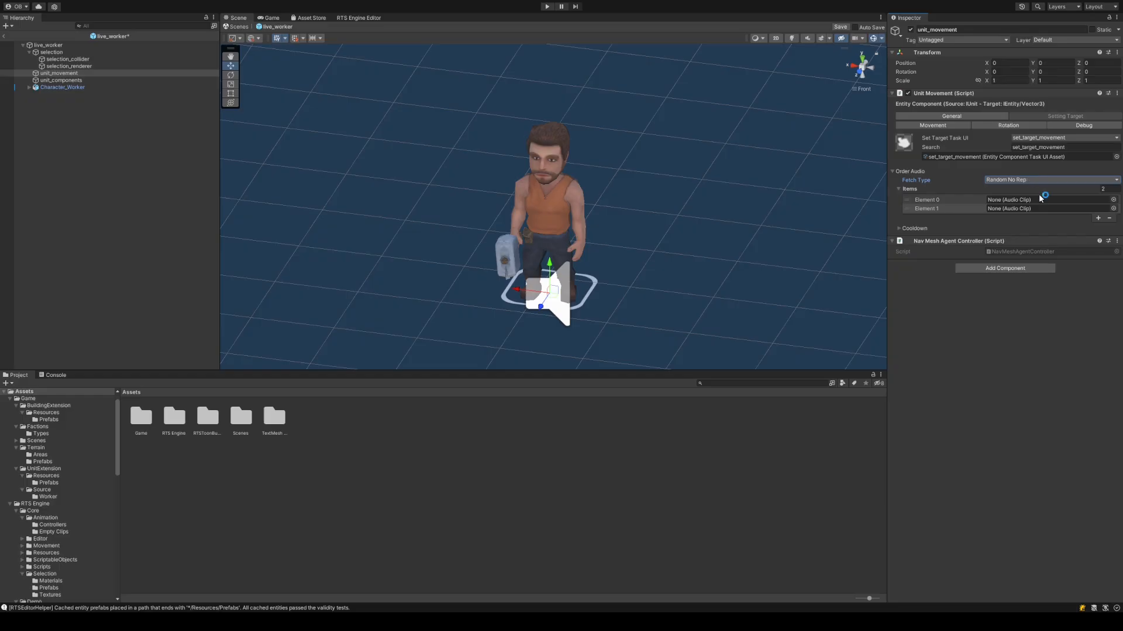
{"action": "left_click", "coordinate": [1038, 183]}
{"action": "left_click", "coordinate": [1041, 189]}
- Empty the Order Audio list by setting its item count to 0, and save the prefab
{"action": "left_click", "coordinate": [1108, 189]}
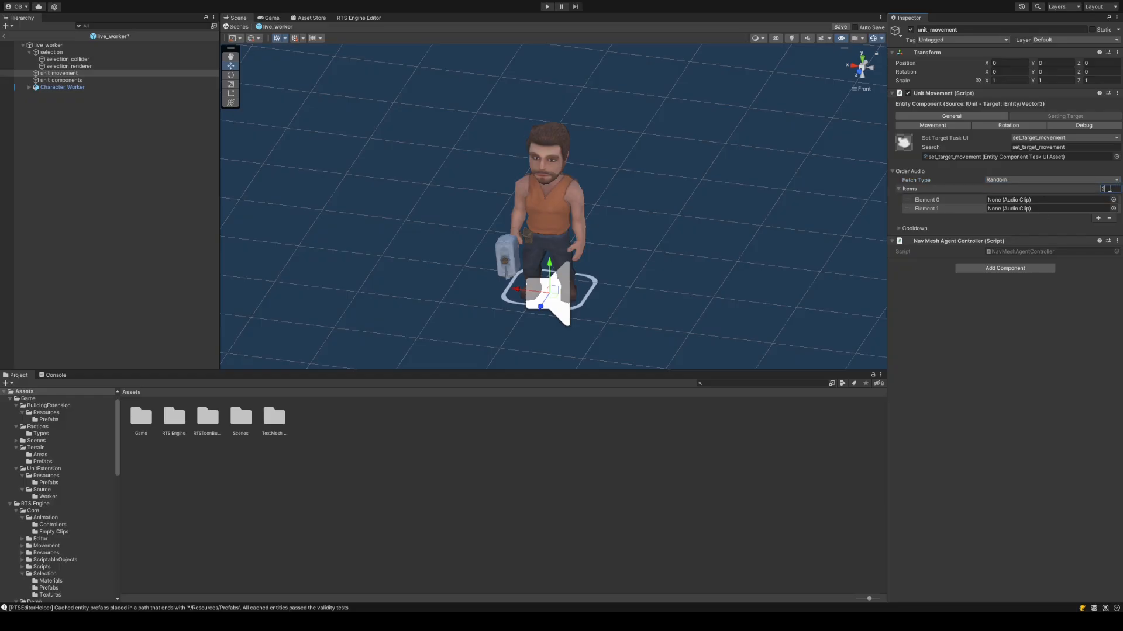
{"action": "type", "text": "0"}
{"action": "key", "text": "Return"}
{"action": "key", "text": "ctrl+s"}
- Add the live_demo_ground terrain area to the Movable Terrain Areas of unit_movement's Movement settings, and save the prefab
{"action": "left_click", "coordinate": [957, 125]}
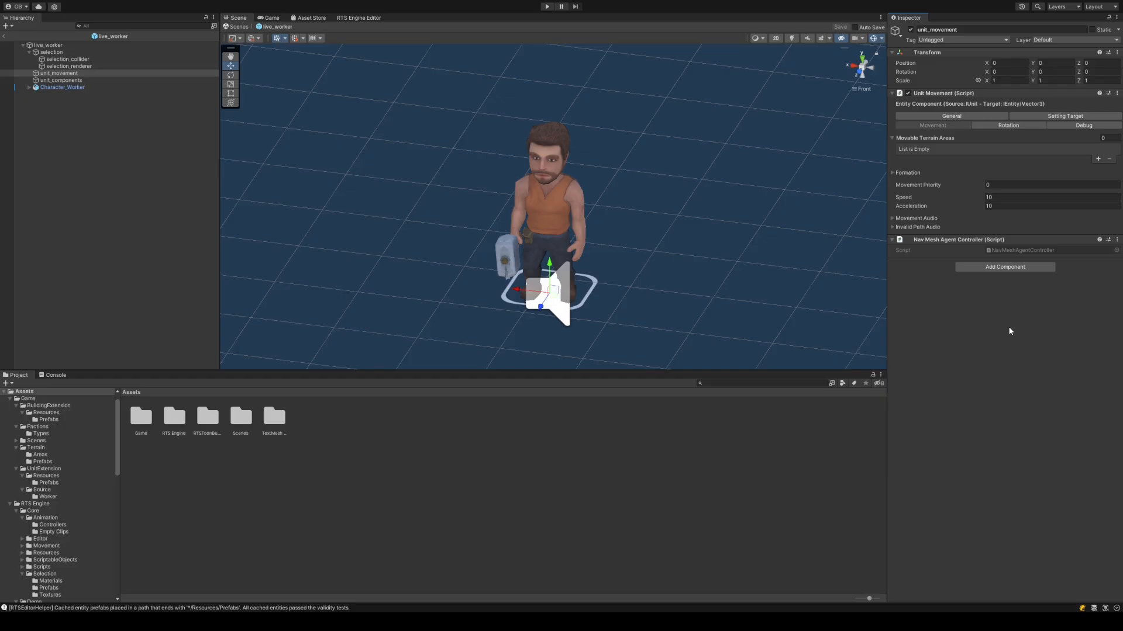
{"action": "left_click", "coordinate": [1098, 159]}
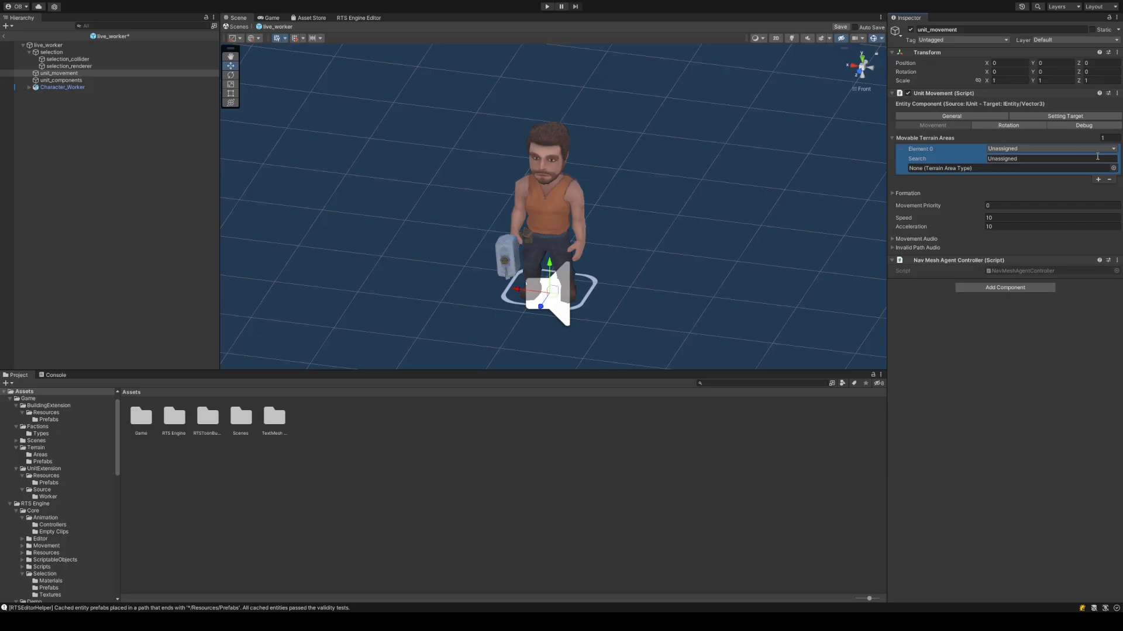
{"action": "left_click", "coordinate": [1032, 160]}
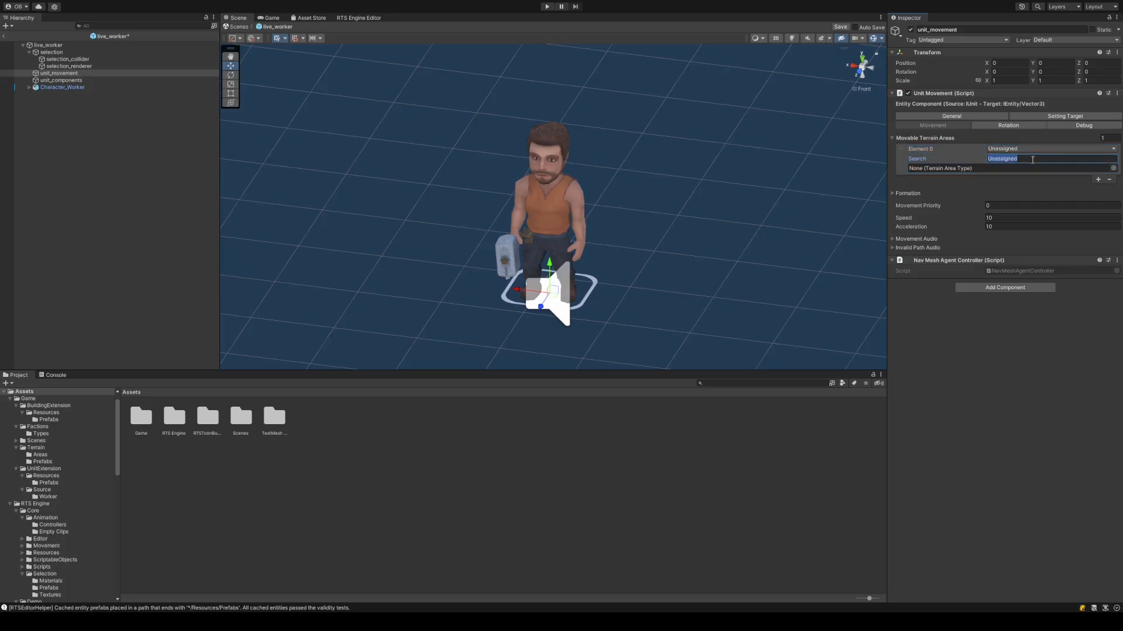
{"action": "type", "text": "live_"}
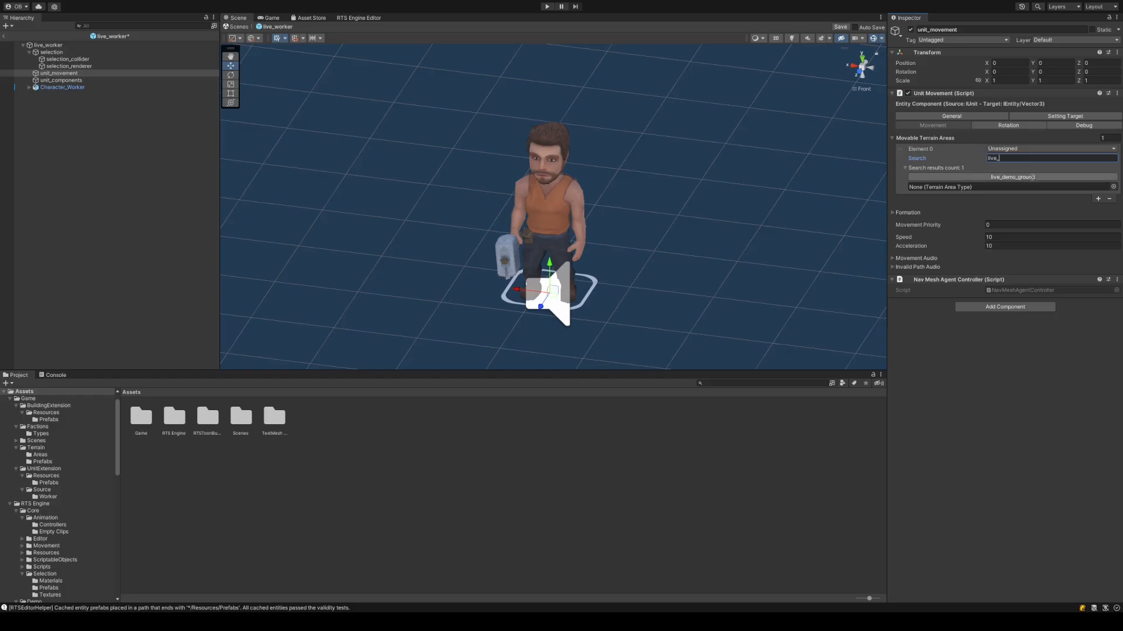
{"action": "left_click", "coordinate": [1032, 177]}
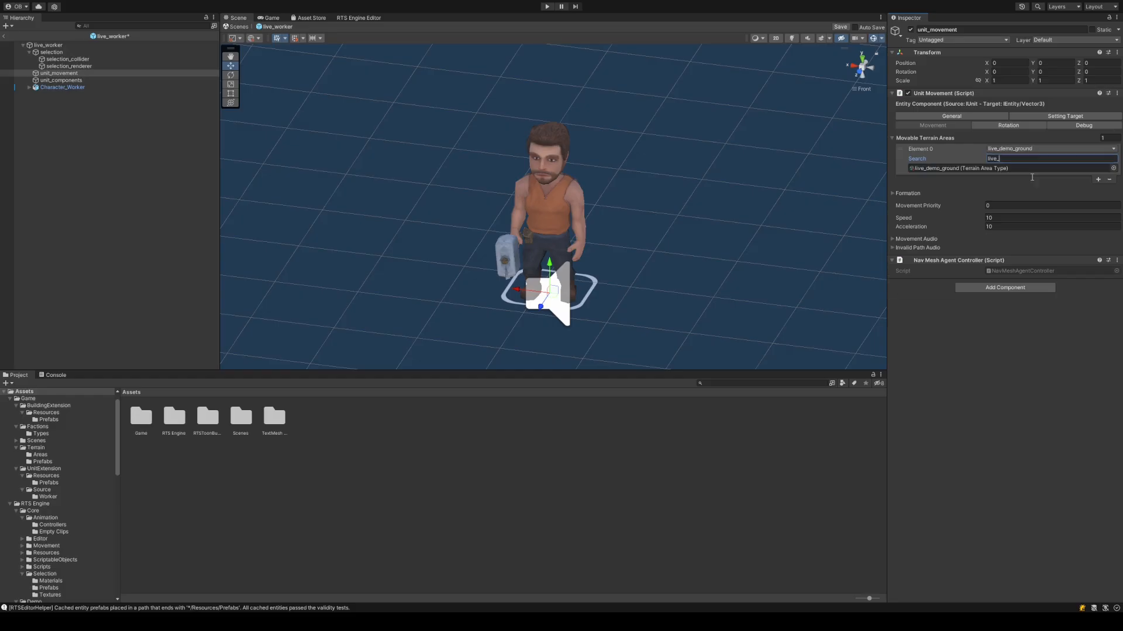
{"action": "left_click", "coordinate": [1072, 368]}
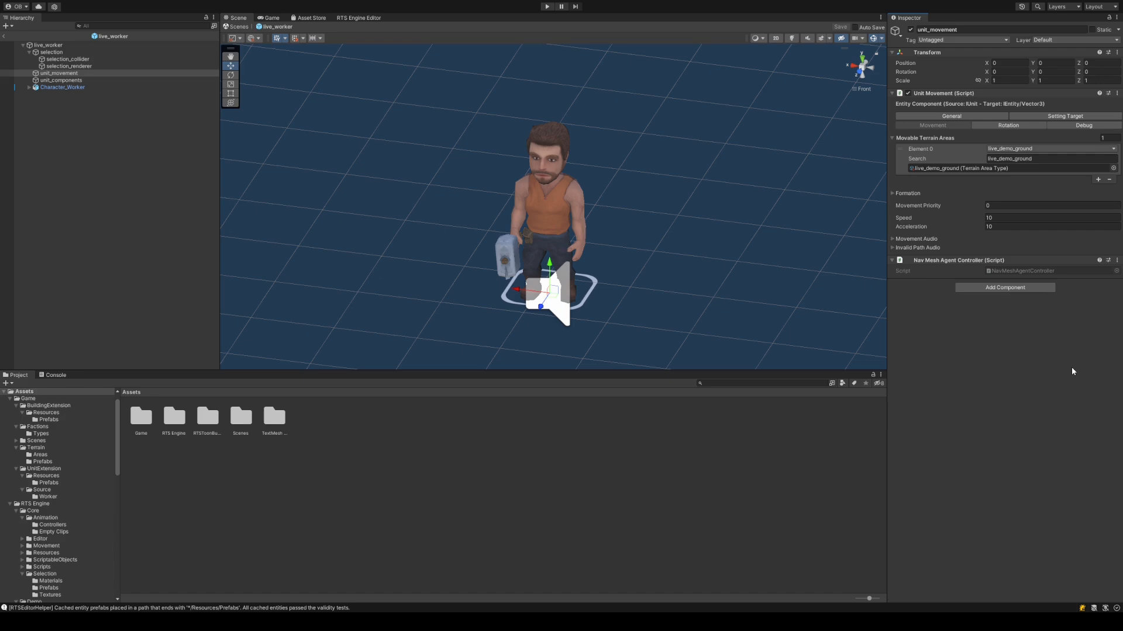
- Examine unit_movement's circular formation type, locating its asset in the project and reviewing its float and int properties
{"action": "left_click", "coordinate": [908, 193]}
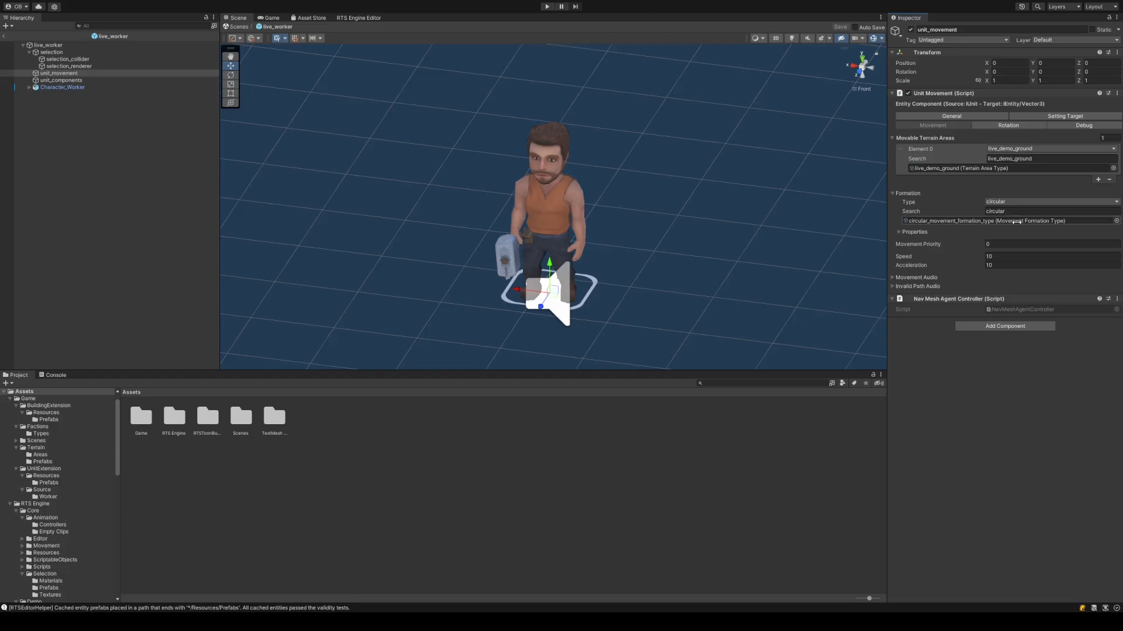
{"action": "left_click", "coordinate": [947, 222]}
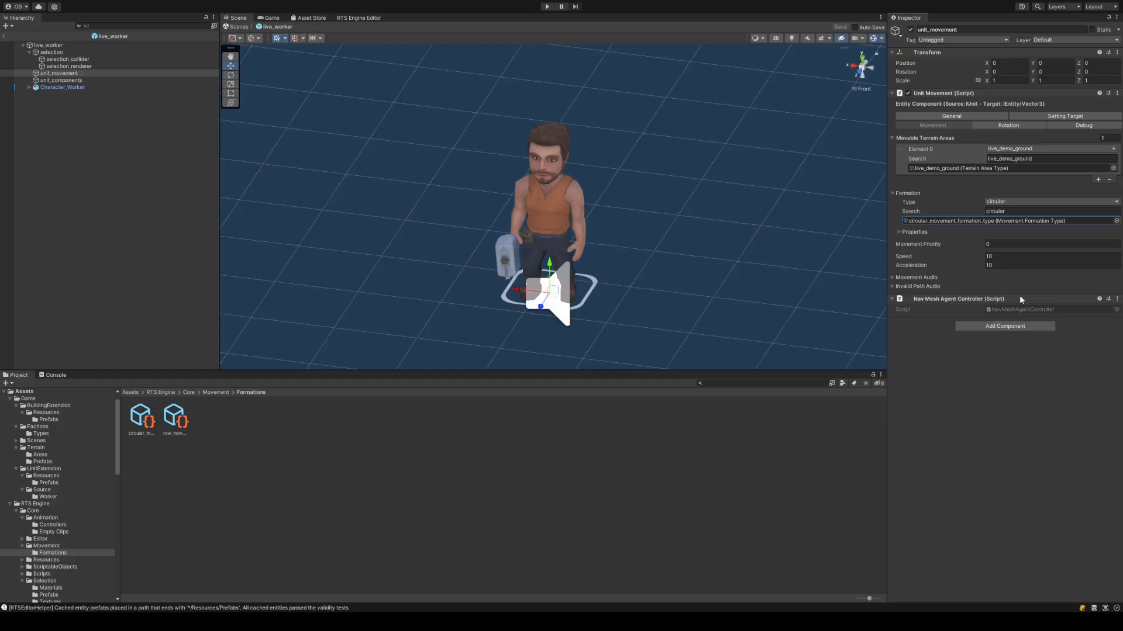
{"action": "left_click", "coordinate": [915, 232]}
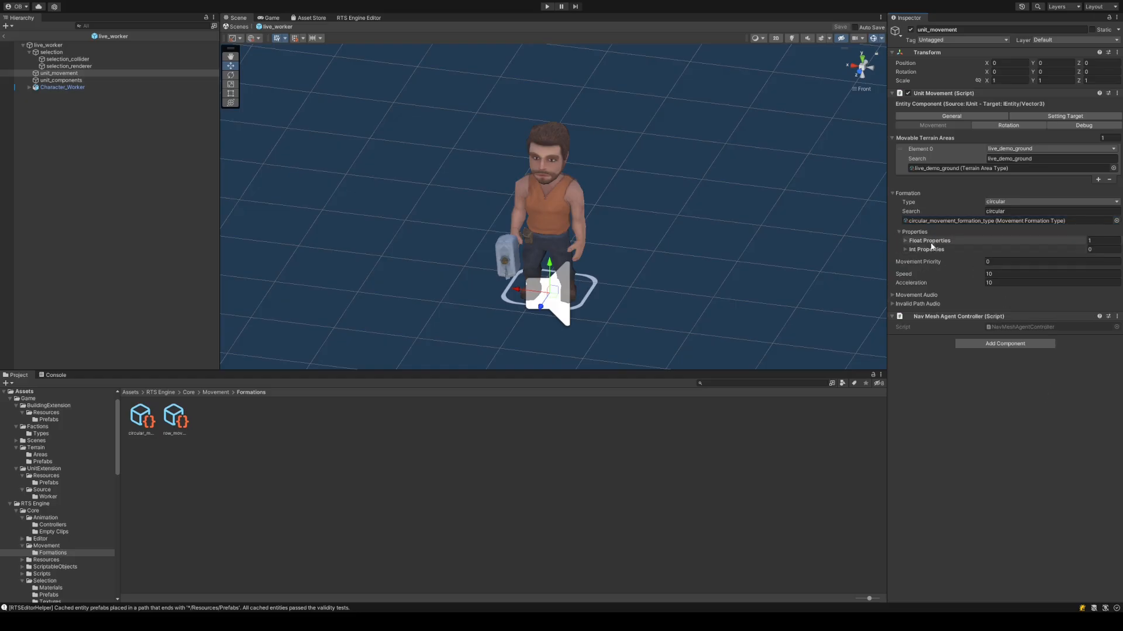
{"action": "left_click", "coordinate": [940, 251]}
{"action": "left_click", "coordinate": [941, 241]}
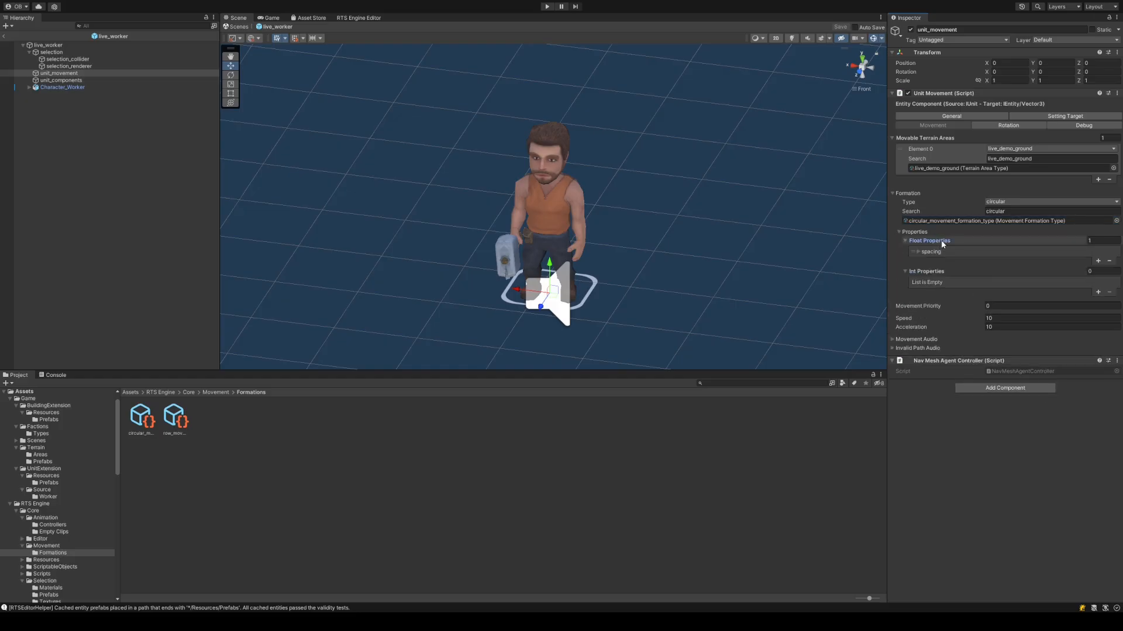
{"action": "left_click", "coordinate": [939, 250]}
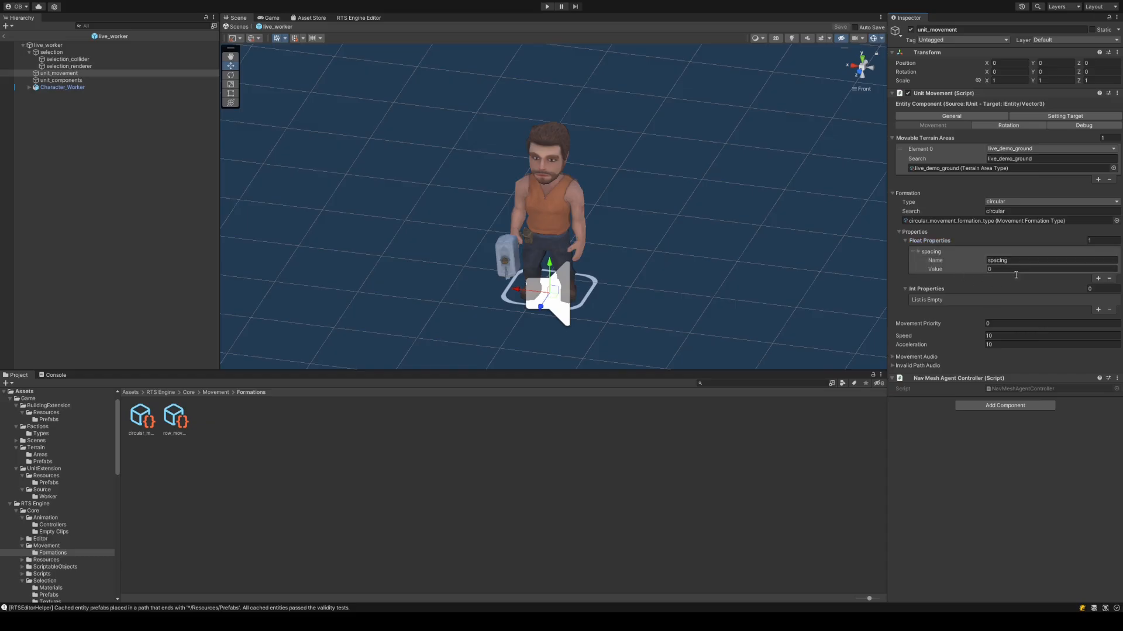
{"action": "left_click", "coordinate": [1006, 260]}
{"action": "key", "text": "Return"}
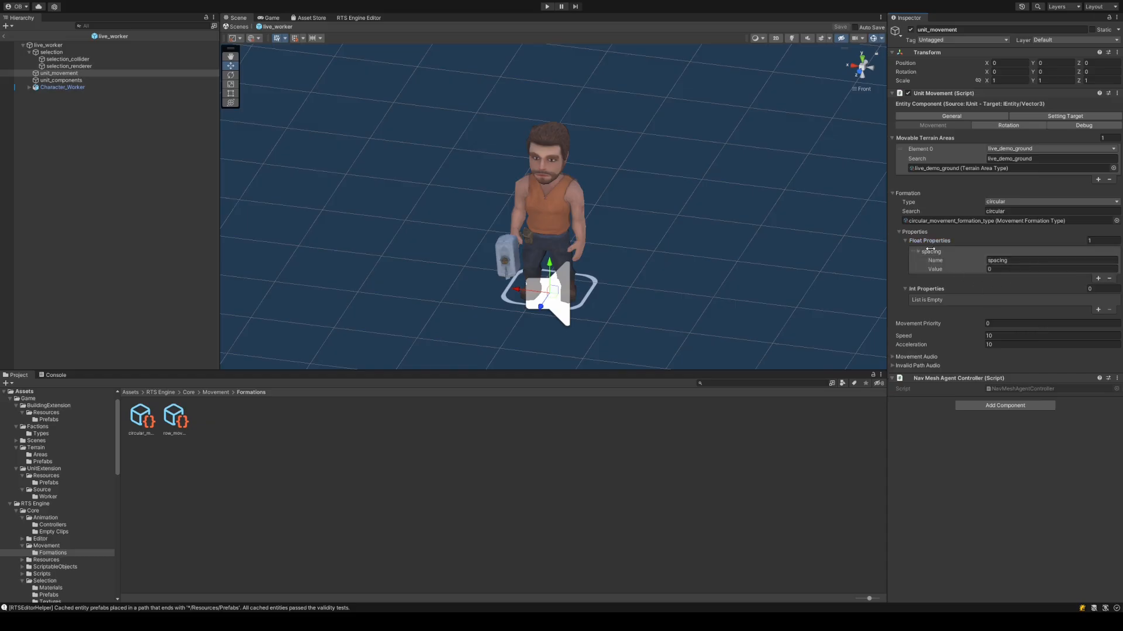
- Set the circular formation's spacing value to 0.2, save the prefab, and collapse the formation properties
{"action": "left_click", "coordinate": [1027, 269]}
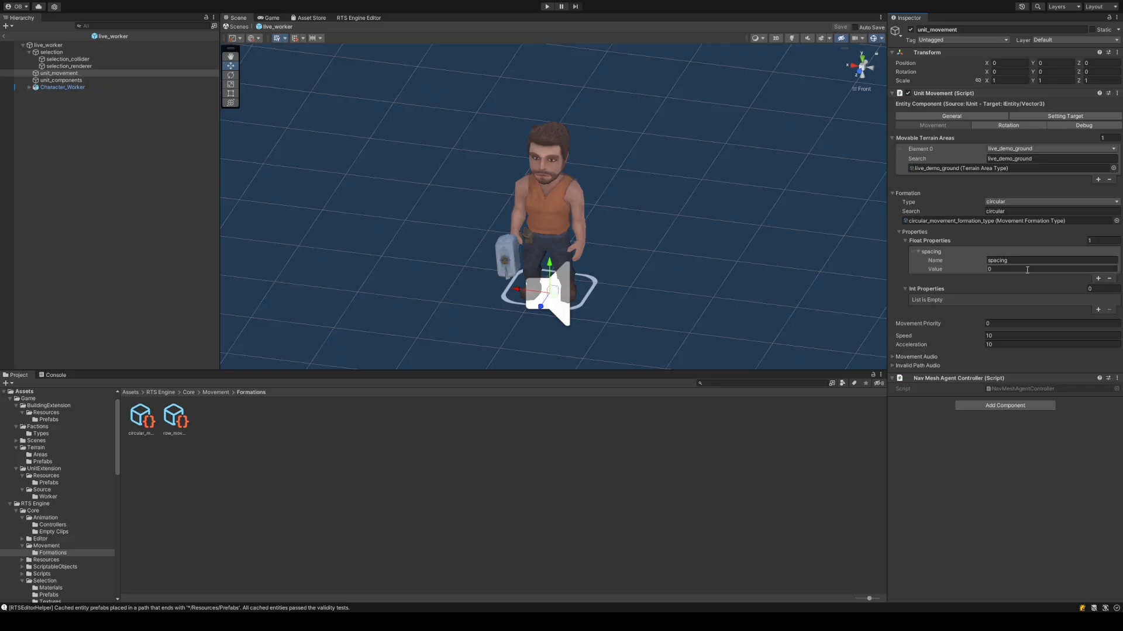
{"action": "left_click", "coordinate": [1018, 269]}
{"action": "type", "text": "0.2"}
{"action": "key", "text": "ctrl+s"}
{"action": "left_click", "coordinate": [922, 232]}
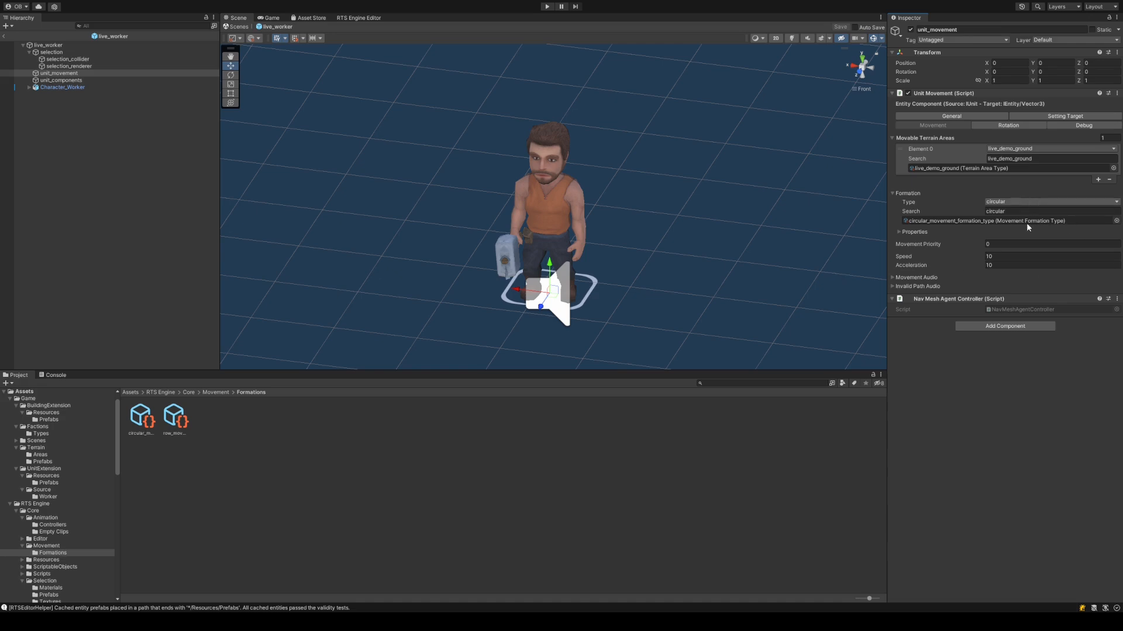
- Try the row formation type, review its spacing and amountPerRow properties, then return to circular and save
{"action": "left_click", "coordinate": [914, 233]}
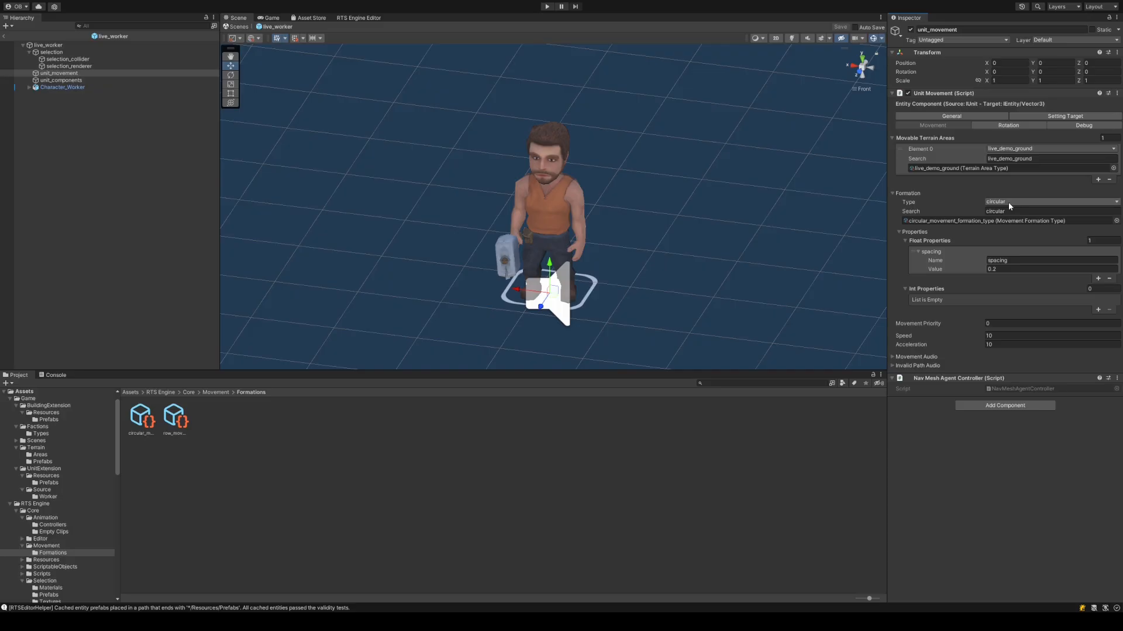
{"action": "left_click", "coordinate": [1015, 231]}
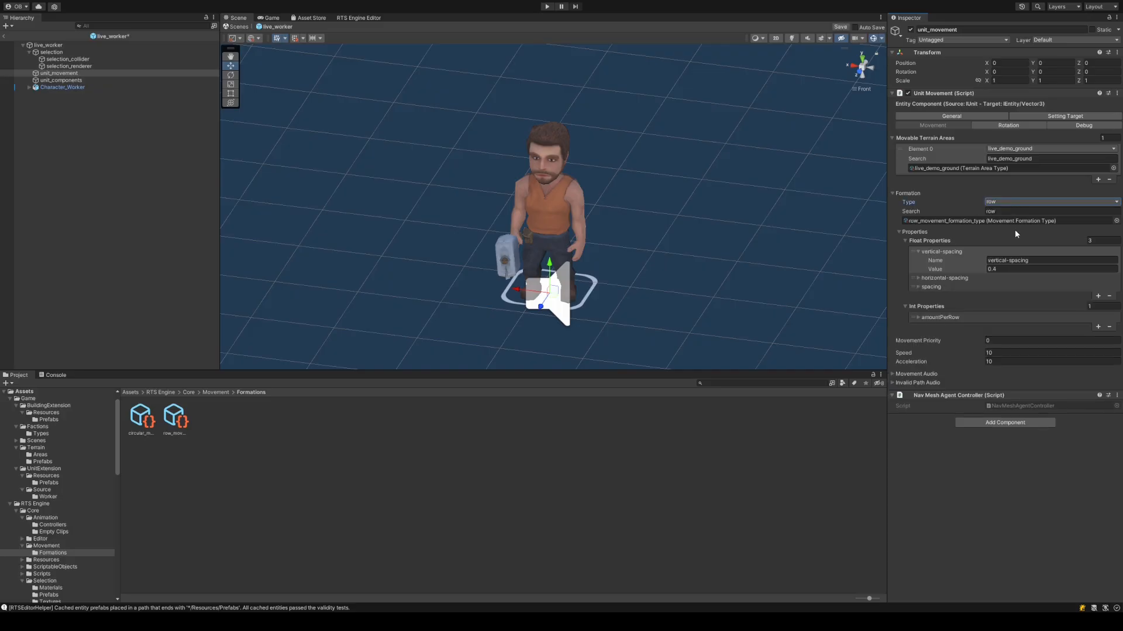
{"action": "left_click", "coordinate": [945, 318]}
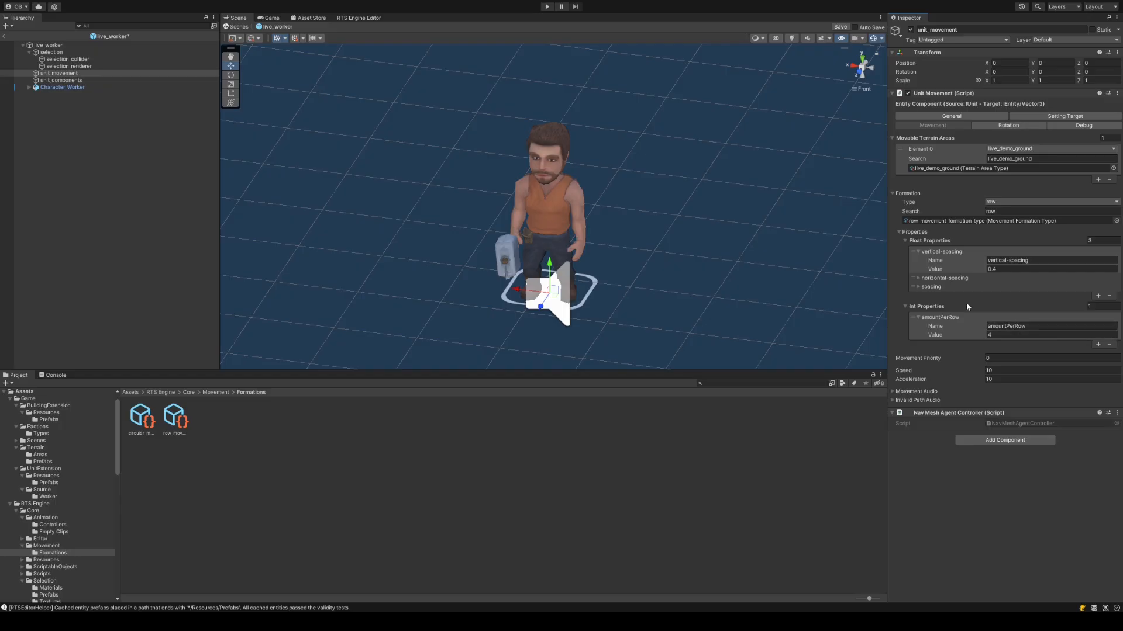
{"action": "left_click", "coordinate": [955, 286]}
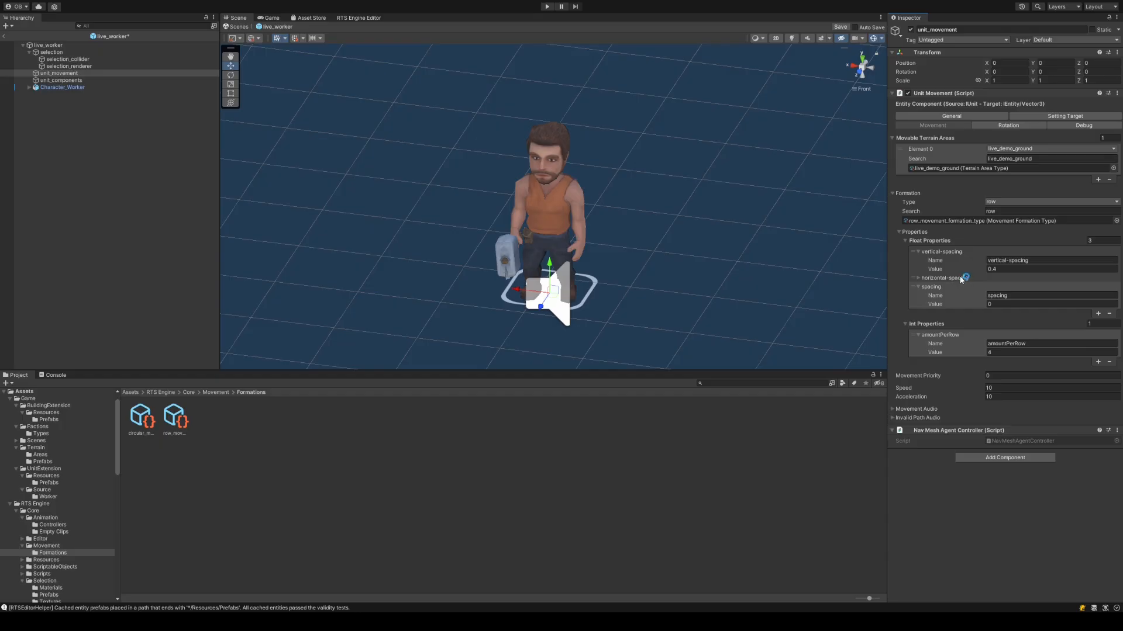
{"action": "left_click", "coordinate": [963, 286]}
{"action": "left_click", "coordinate": [960, 278]}
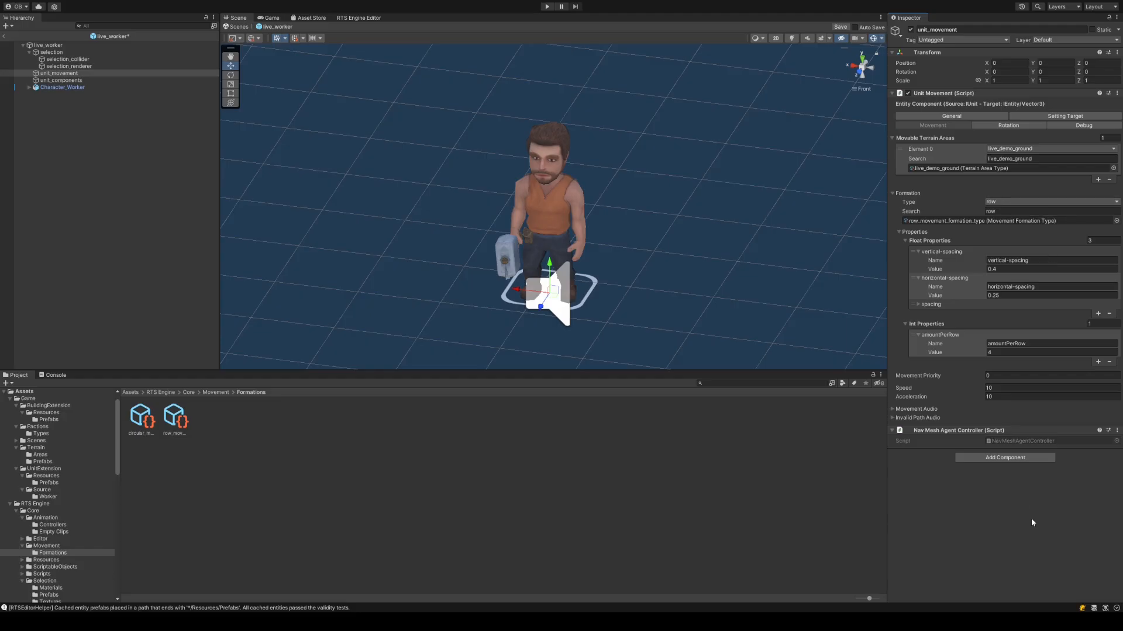
{"action": "key", "text": "ctrl+s"}
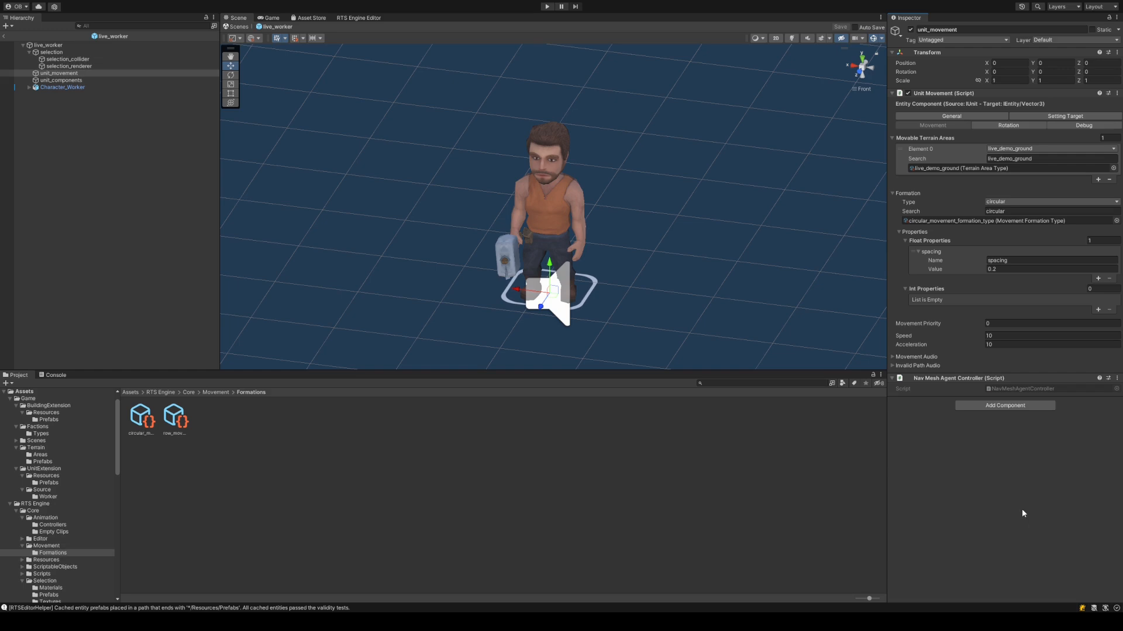
- Set unit_movement's speed to 6 and its acceleration to 999
{"action": "left_click", "coordinate": [1008, 323]}
{"action": "left_click", "coordinate": [985, 457]}
{"action": "left_click", "coordinate": [1010, 335]}
{"action": "type", "text": "6"}
{"action": "left_click", "coordinate": [1009, 334]}
{"action": "left_click", "coordinate": [1010, 346]}
{"action": "type", "text": "99"}
{"action": "left_click", "coordinate": [1063, 380]}
{"action": "left_click", "coordinate": [1020, 346]}
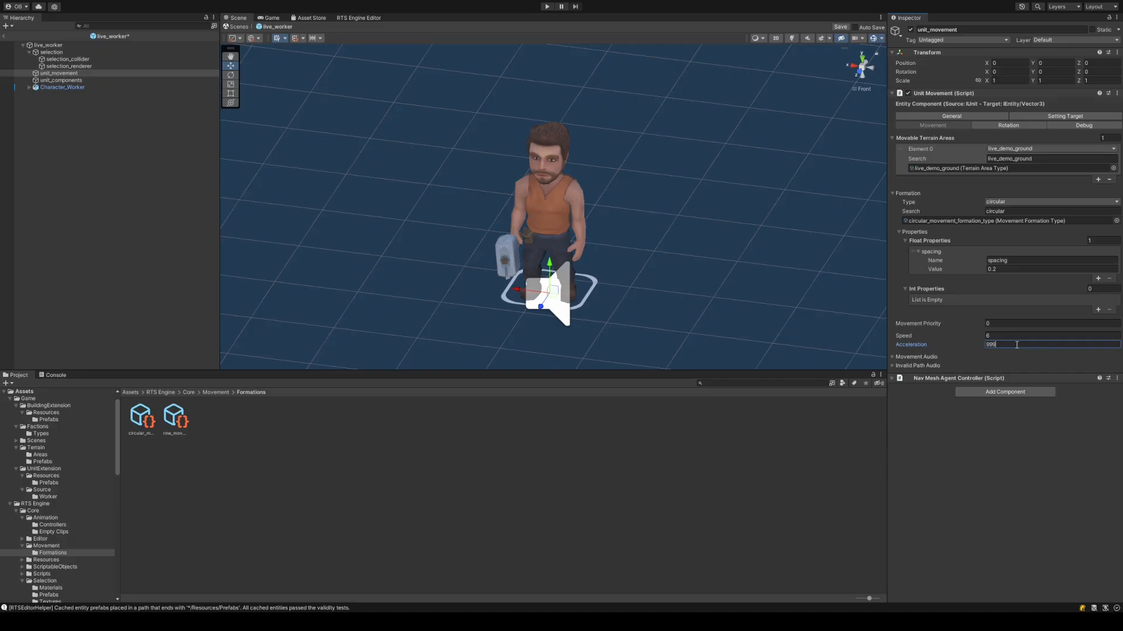
- Review the item lists of the Movement Audio and Invalid Path Audio settings, and save the prefab
{"action": "left_click", "coordinate": [934, 357]}
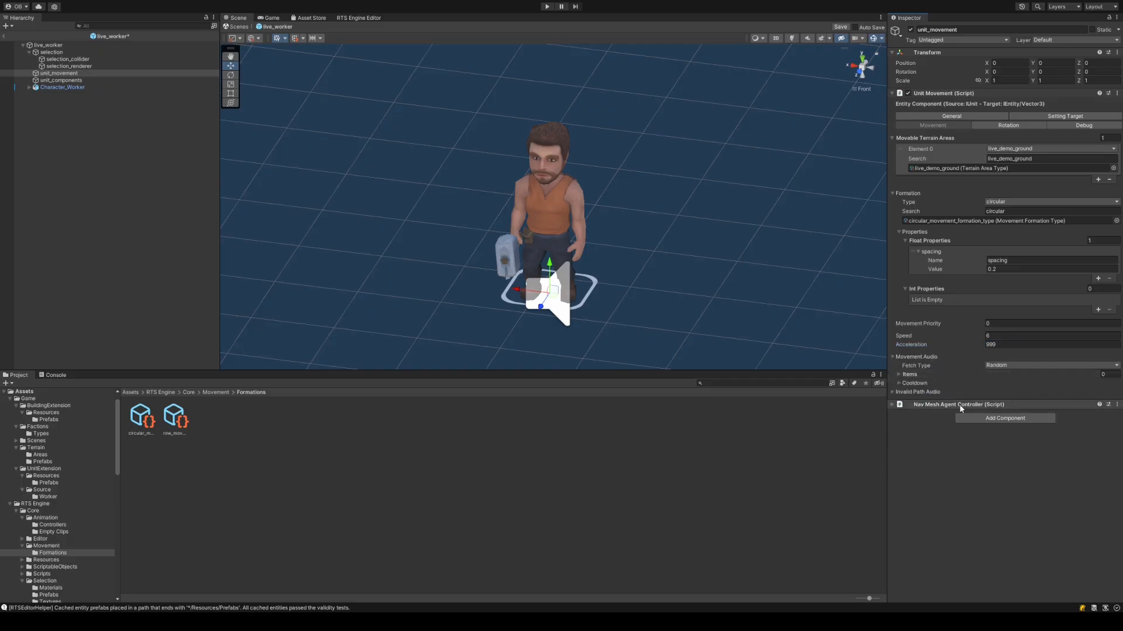
{"action": "left_click", "coordinate": [947, 374]}
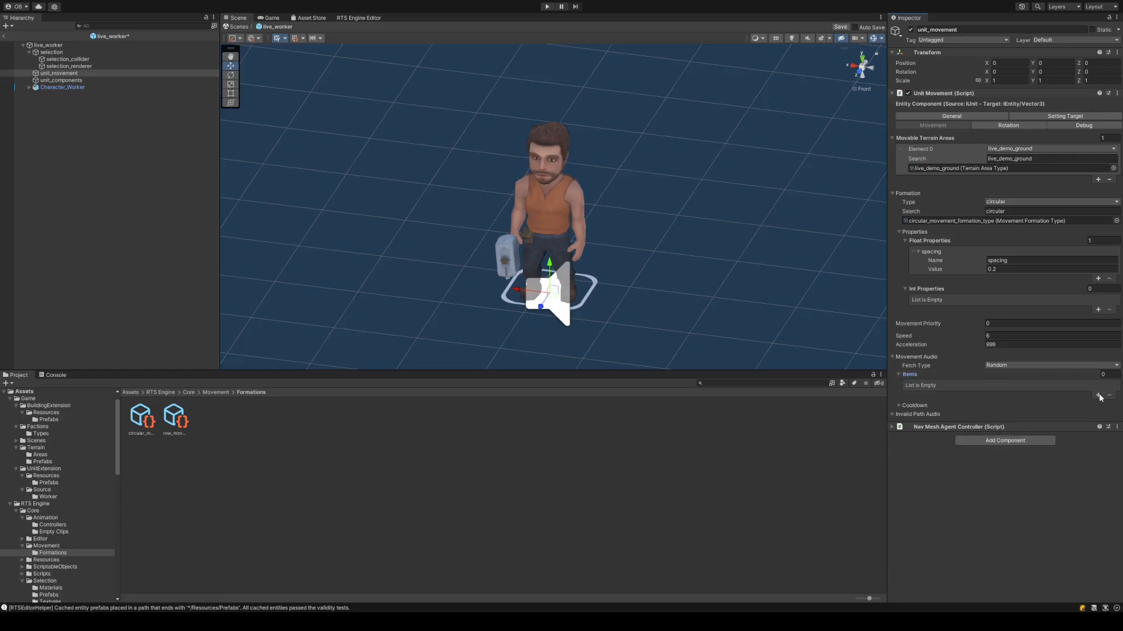
{"action": "left_click", "coordinate": [917, 357]}
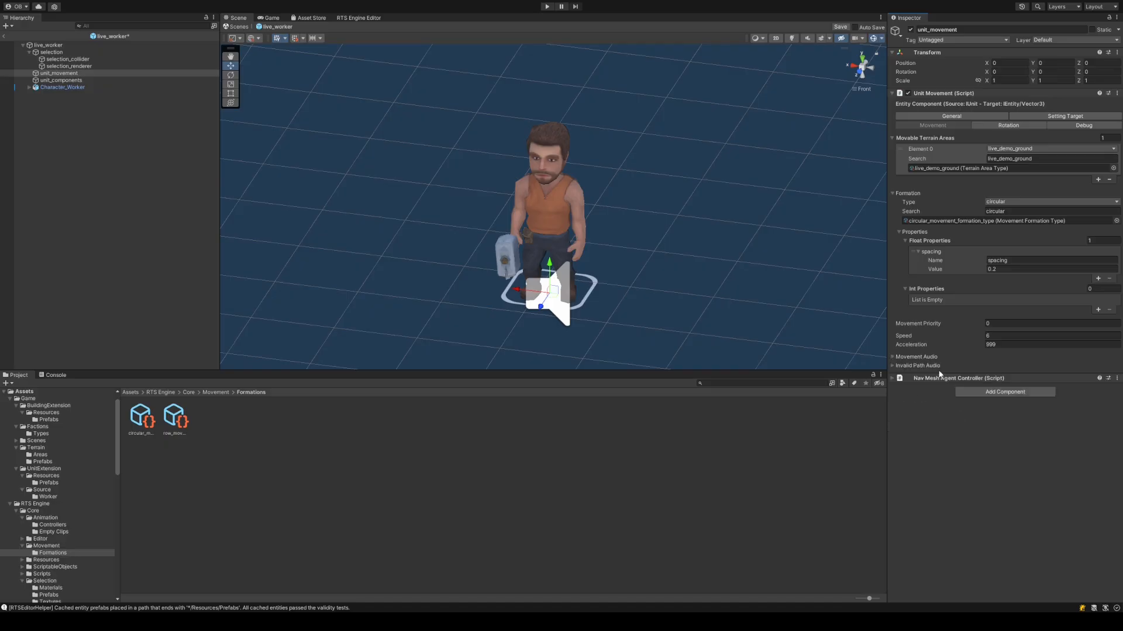
{"action": "left_click", "coordinate": [924, 366]}
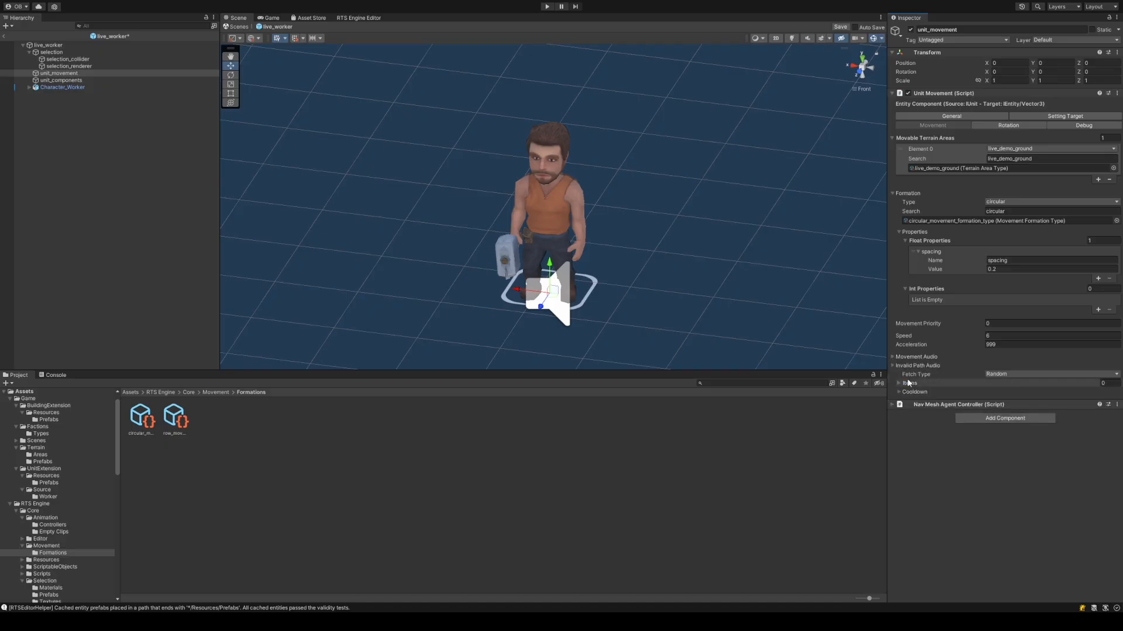
{"action": "left_click", "coordinate": [908, 383]}
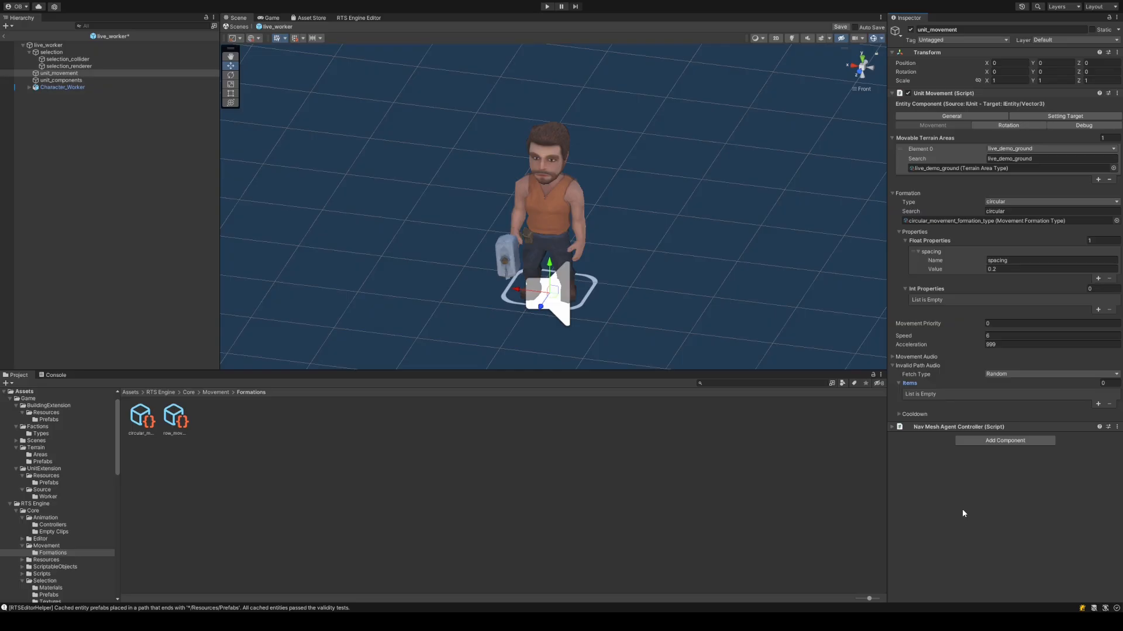
{"action": "left_click", "coordinate": [916, 366]}
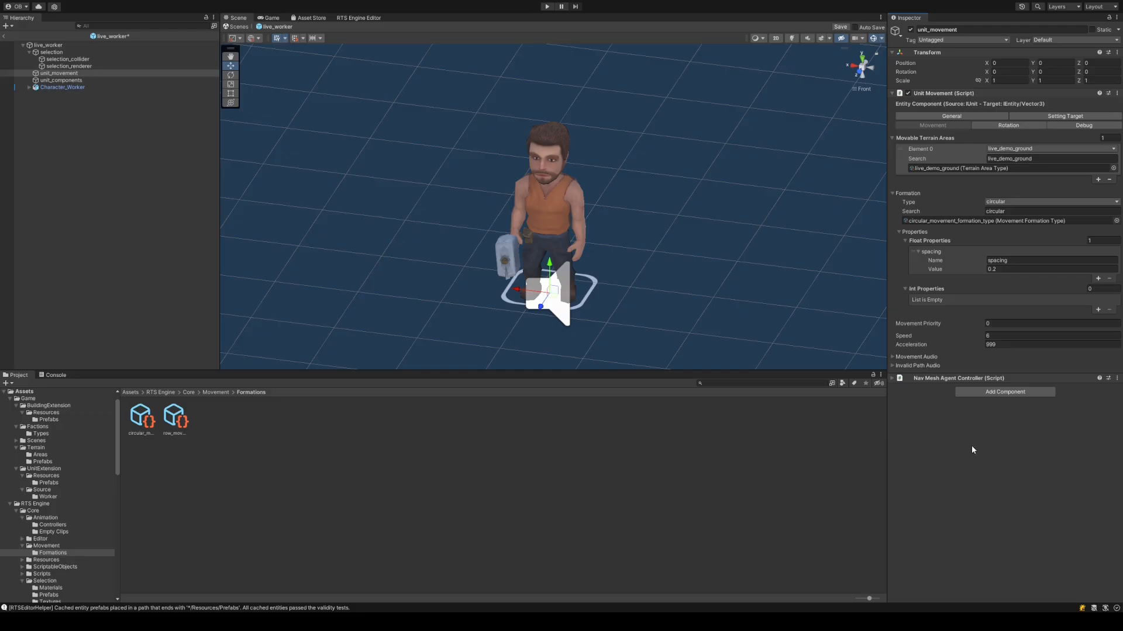
{"action": "key", "text": "ctrl+s"}
- Examine Unit Movement's rotation settings, including angular speed and idle rotation, followed by its debug values
{"action": "left_click", "coordinate": [991, 128]}
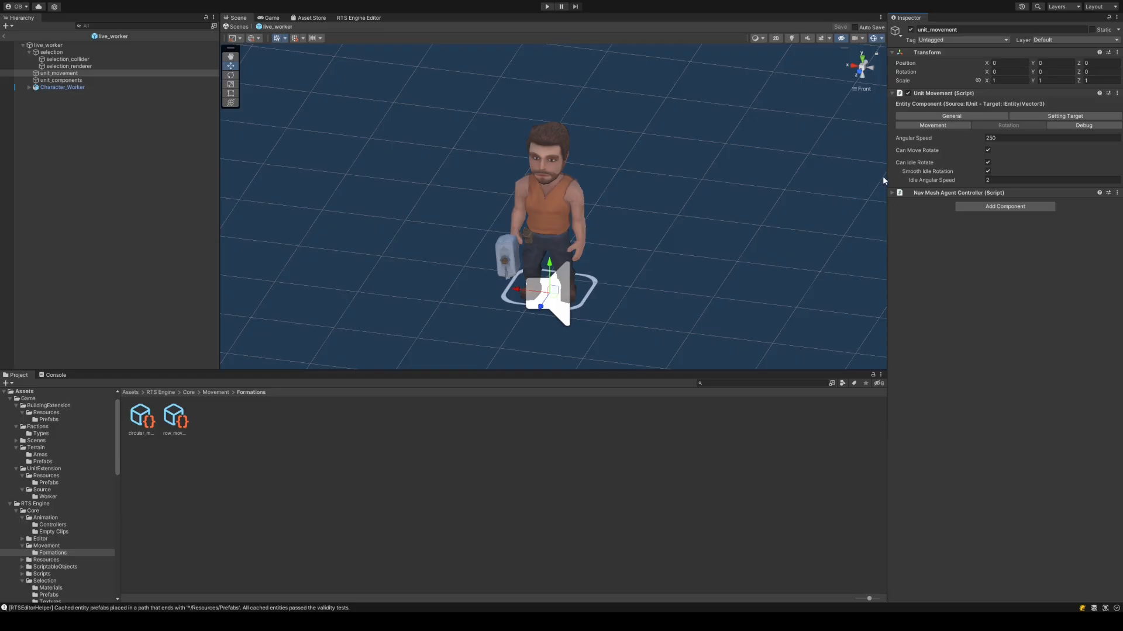
{"action": "left_click_drag", "start_coordinate": [887, 169], "coordinate": [883, 169]}
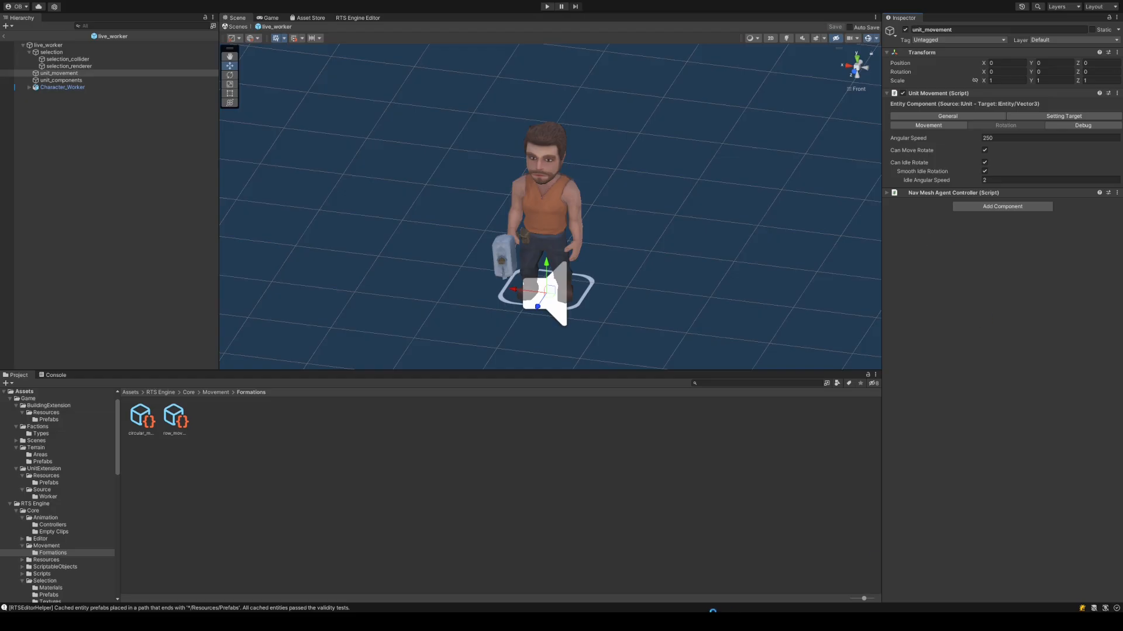
{"action": "left_click", "coordinate": [1012, 136]}
{"action": "key", "text": "Tab"}
{"action": "key", "text": "Tab"}
{"action": "left_click", "coordinate": [935, 179]}
{"action": "left_click", "coordinate": [991, 244]}
{"action": "left_click", "coordinate": [1066, 127]}
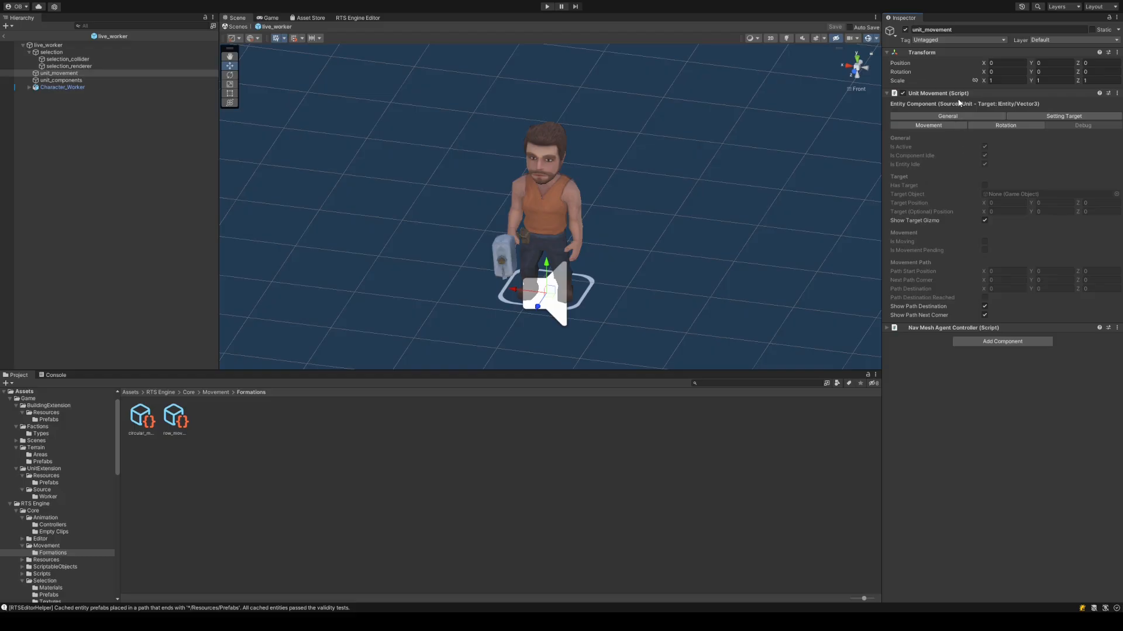
{"action": "left_click", "coordinate": [986, 186]}
- Examine Unit Movement's general settings and the Nav Mesh Agent Controller component, and collapse Unit Movement
{"action": "left_click", "coordinate": [963, 116]}
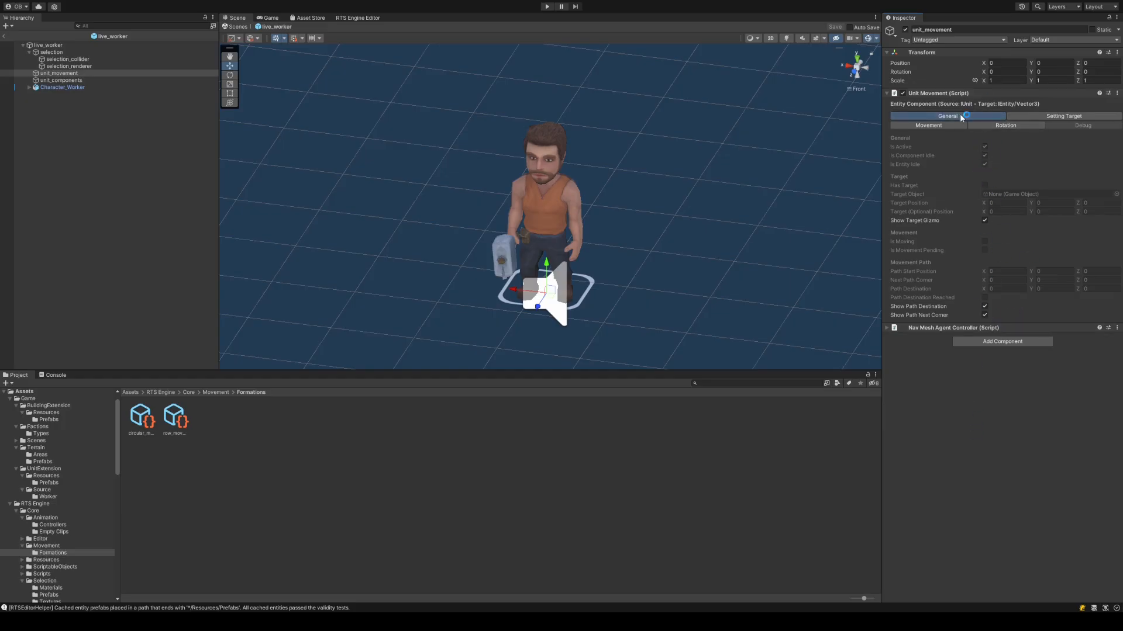
{"action": "left_click", "coordinate": [955, 167]}
{"action": "left_click", "coordinate": [1013, 309]}
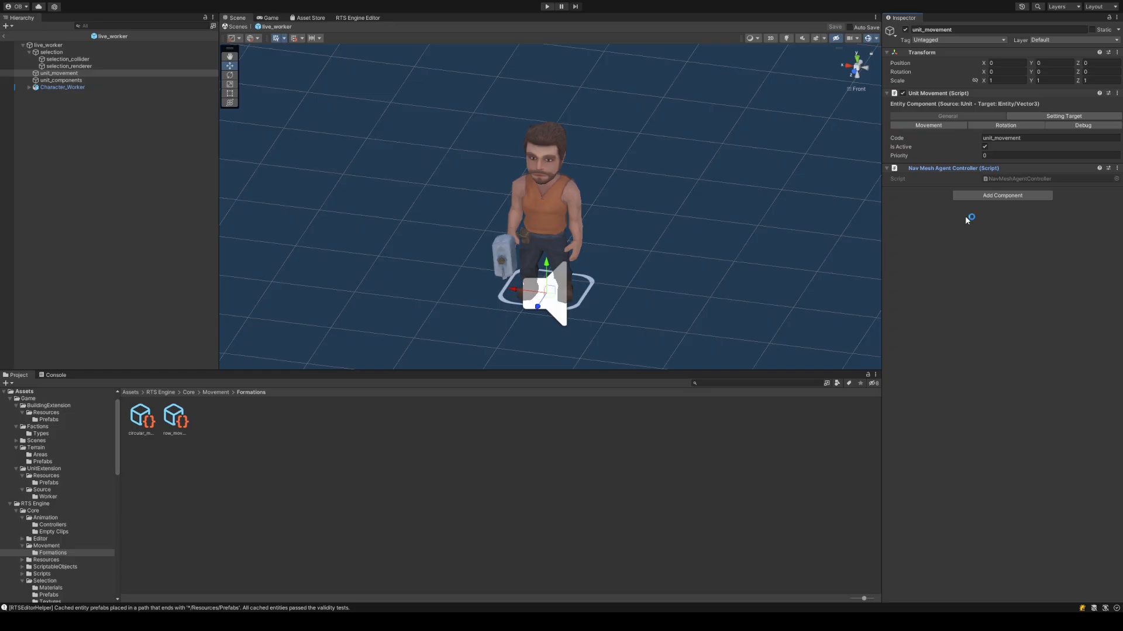
{"action": "left_click", "coordinate": [963, 93]}
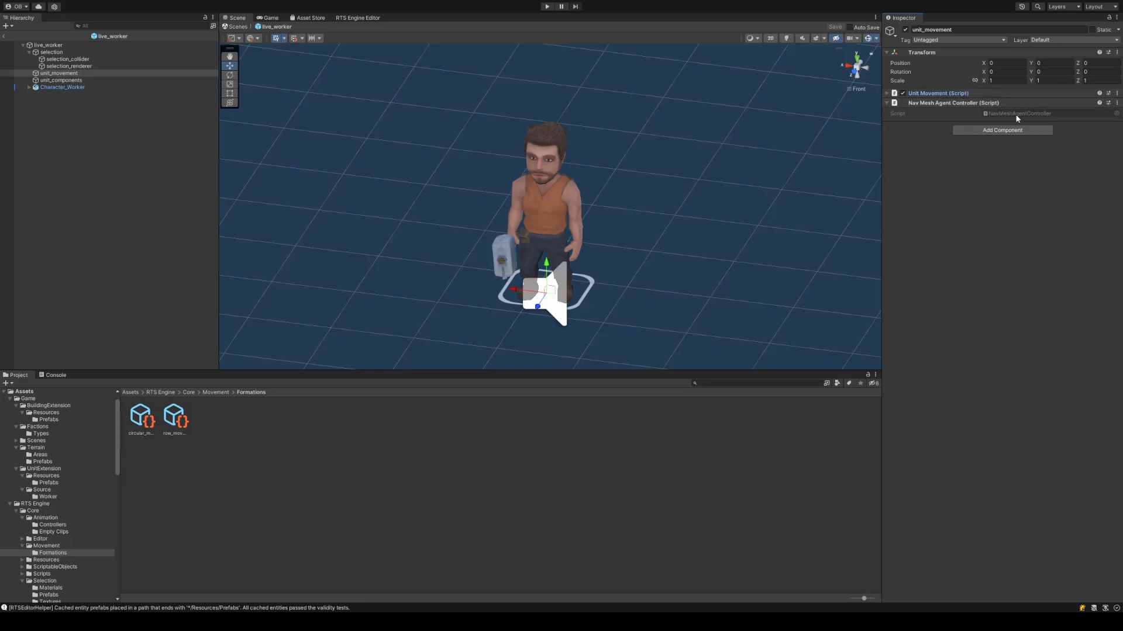
{"action": "left_click", "coordinate": [959, 93]}
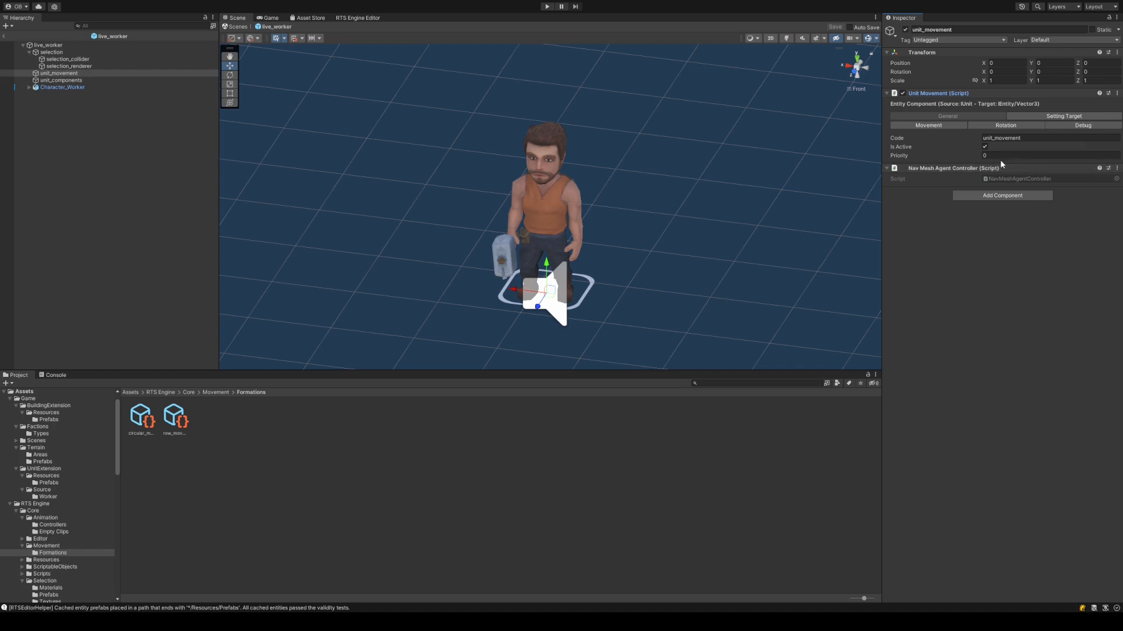
{"action": "left_click", "coordinate": [946, 95]}
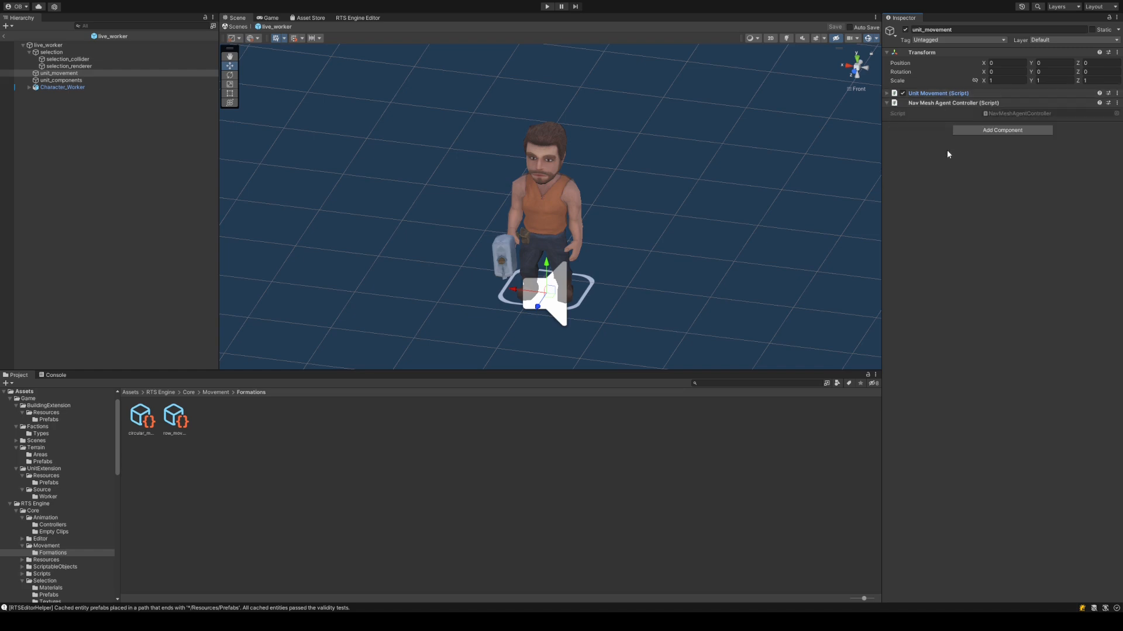
- Examine live_worker's Nav Mesh Agent settings alongside the unit_movement object, undoing any accidental move
{"action": "left_click", "coordinate": [68, 45]}
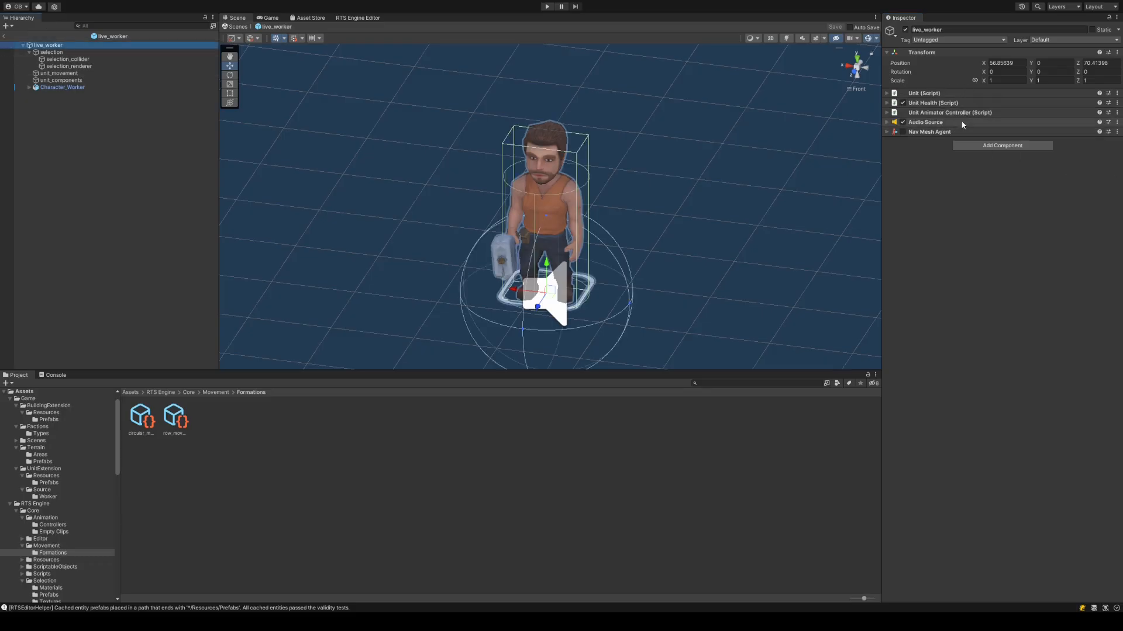
{"action": "left_click", "coordinate": [949, 131]}
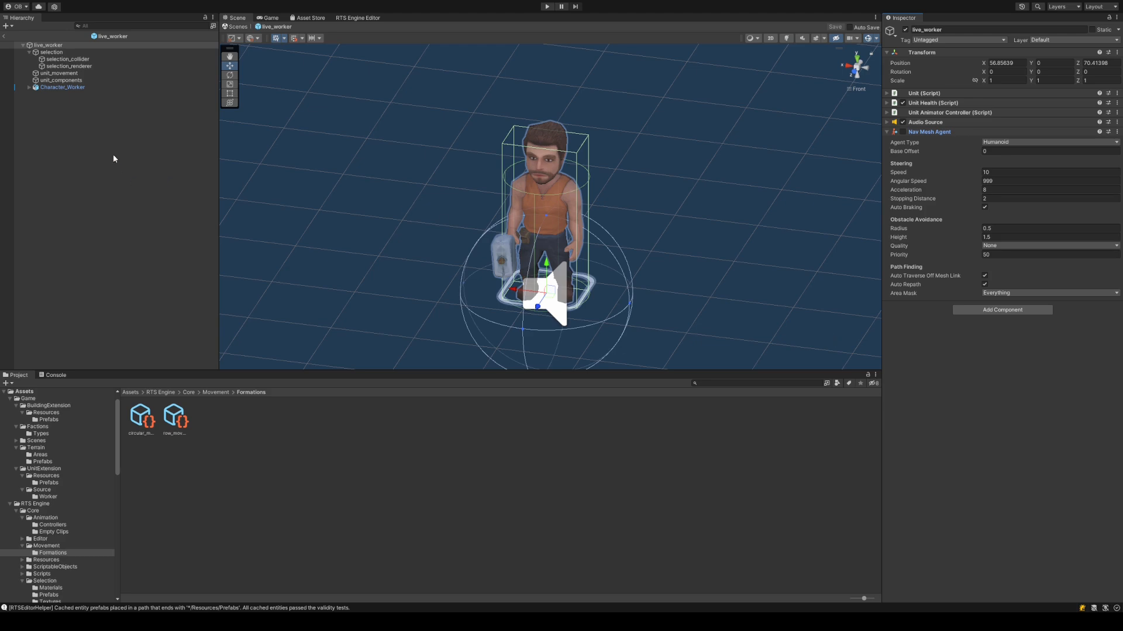
{"action": "left_click", "coordinate": [69, 73]}
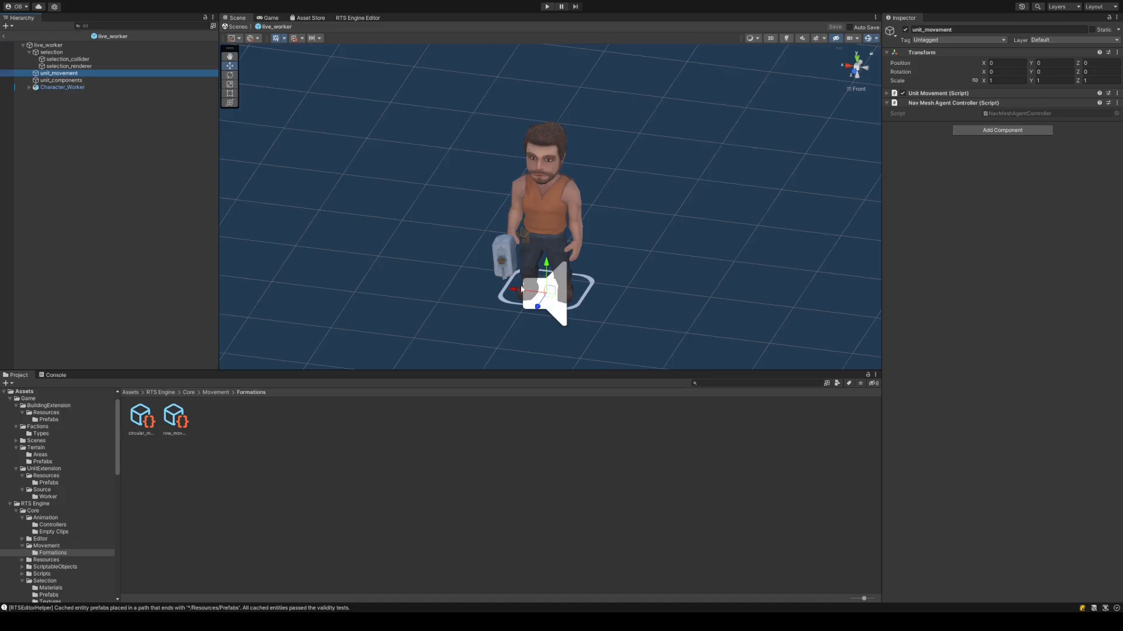
{"action": "left_click_drag", "start_coordinate": [541, 301], "coordinate": [609, 228]}
{"action": "key", "text": "ctrl+z"}
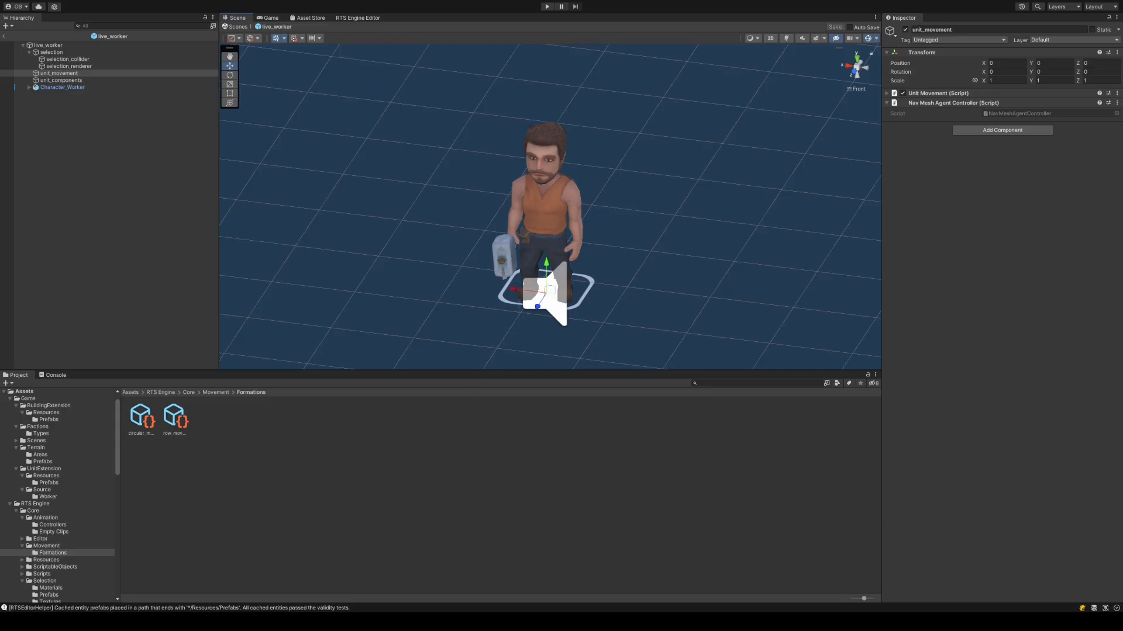
{"action": "left_click", "coordinate": [47, 45]}
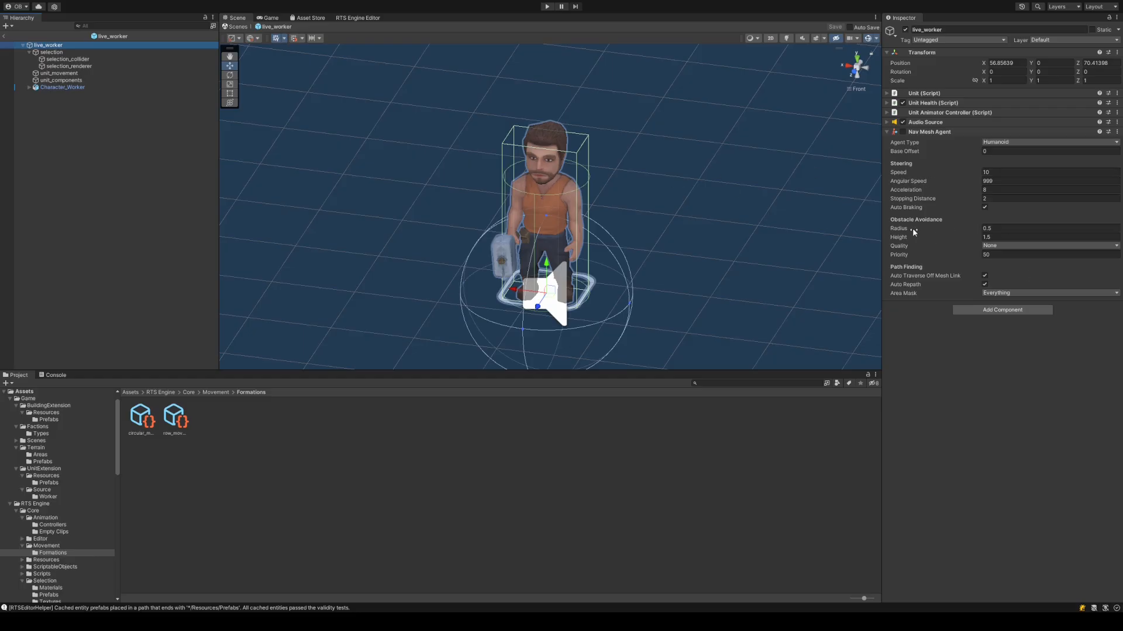
- Test the Nav Mesh Agent's obstacle avoidance radius against the worker model from above, and set it to 0.5
{"action": "left_click", "coordinate": [994, 230]}
{"action": "double_click", "coordinate": [999, 229]}
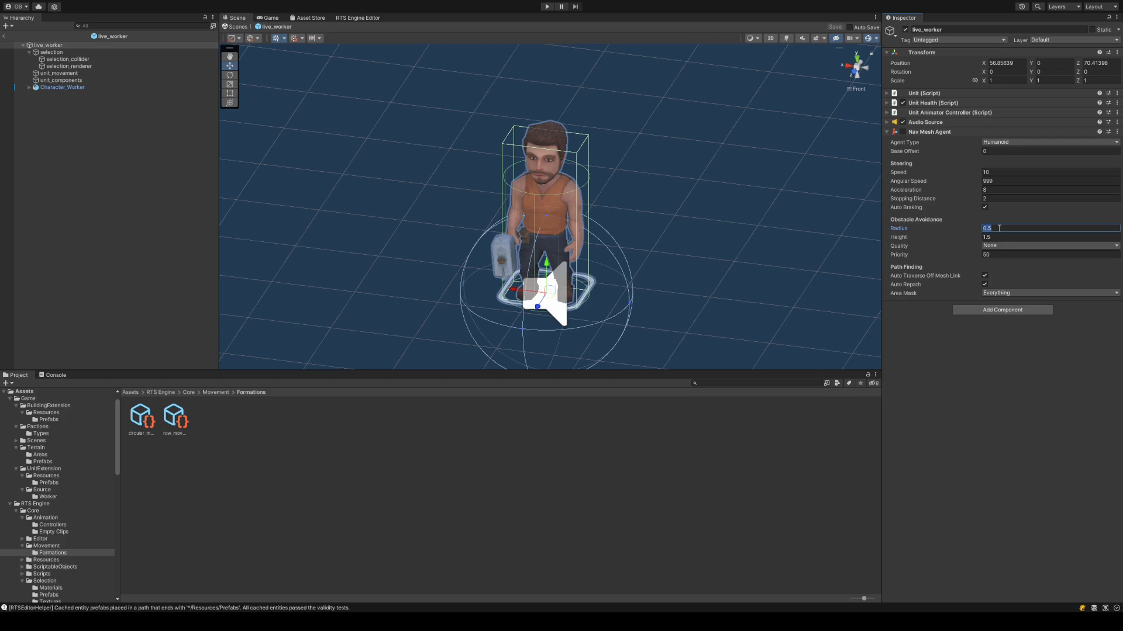
{"action": "left_click", "coordinate": [961, 345]}
{"action": "left_click_drag", "start_coordinate": [910, 227], "coordinate": [915, 227]}
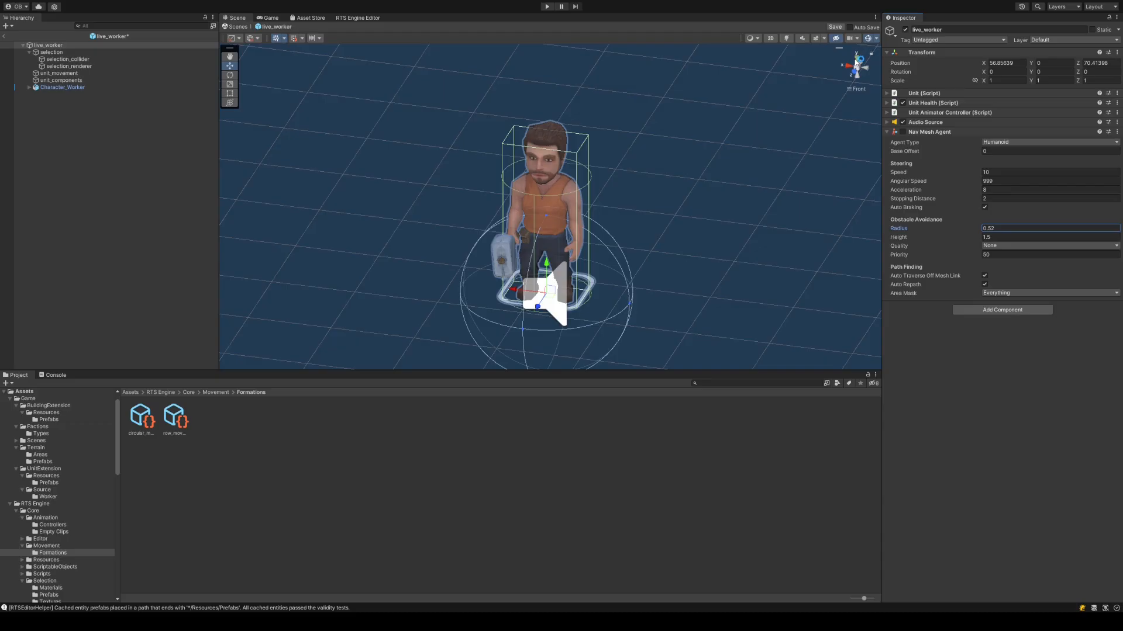
{"action": "left_click", "coordinate": [858, 57]}
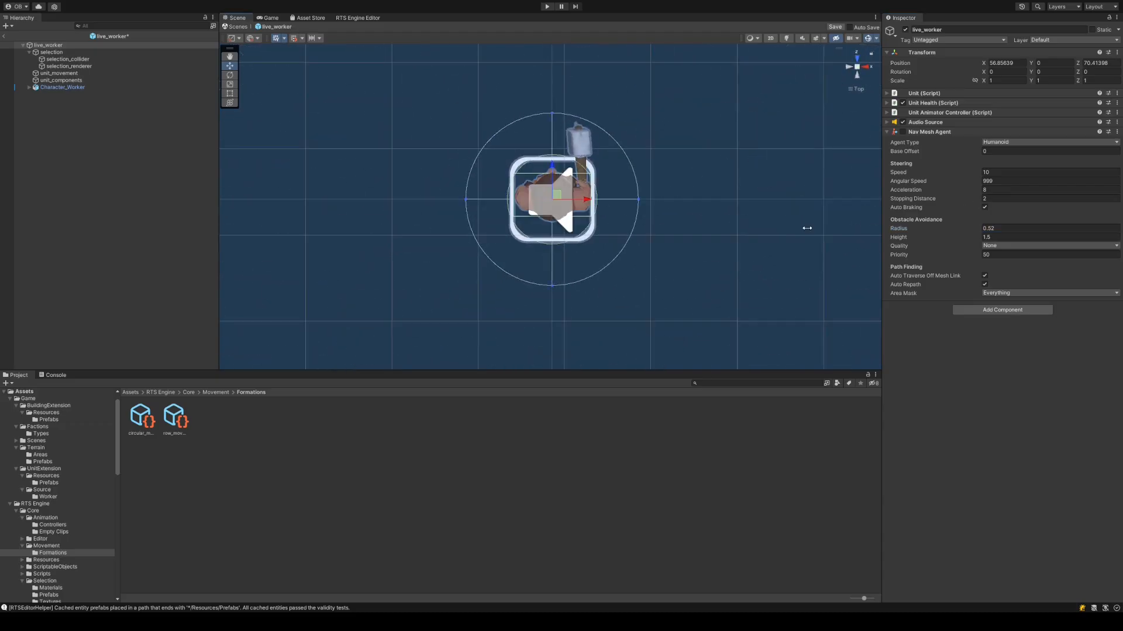
{"action": "left_click", "coordinate": [1003, 228]}
{"action": "type", "text": "0."}
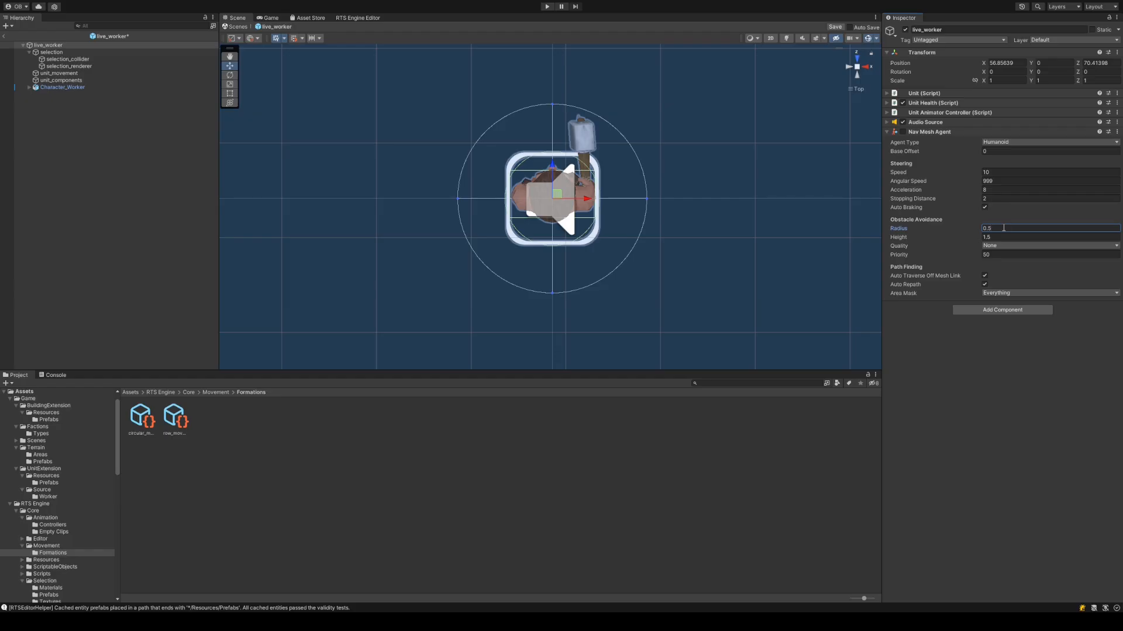
- Set the Nav Mesh Agent's obstacle avoidance height to 2 to fit the worker, and save the prefab
{"action": "left_click_drag", "start_coordinate": [507, 255], "coordinate": [652, 281], "text": "alt"}
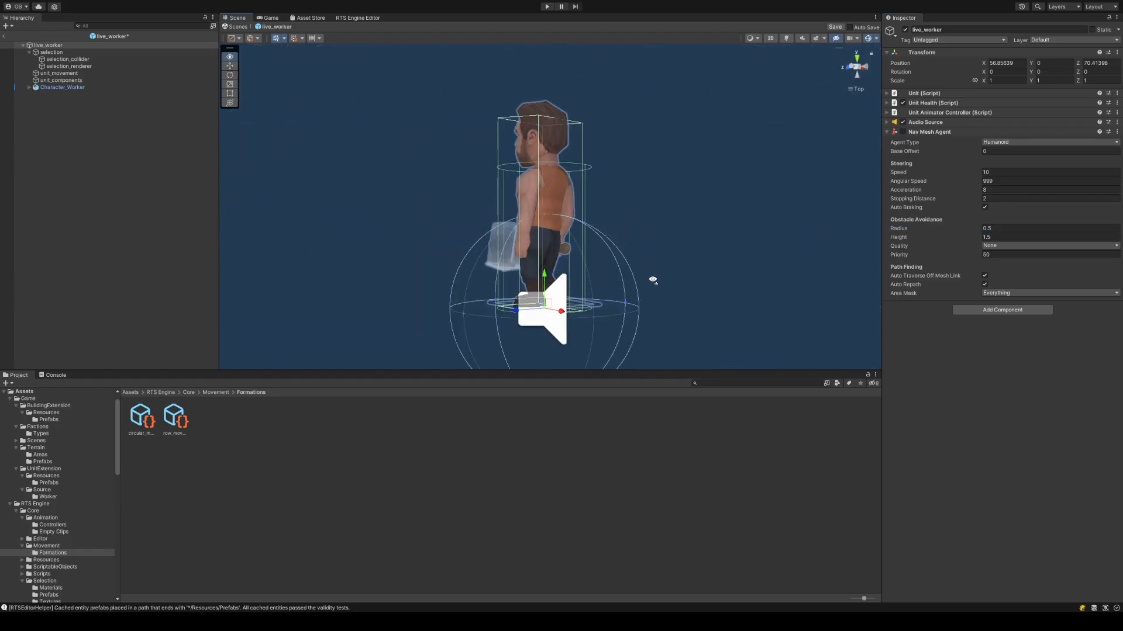
{"action": "left_click", "coordinate": [994, 237]}
{"action": "type", "text": "2"}
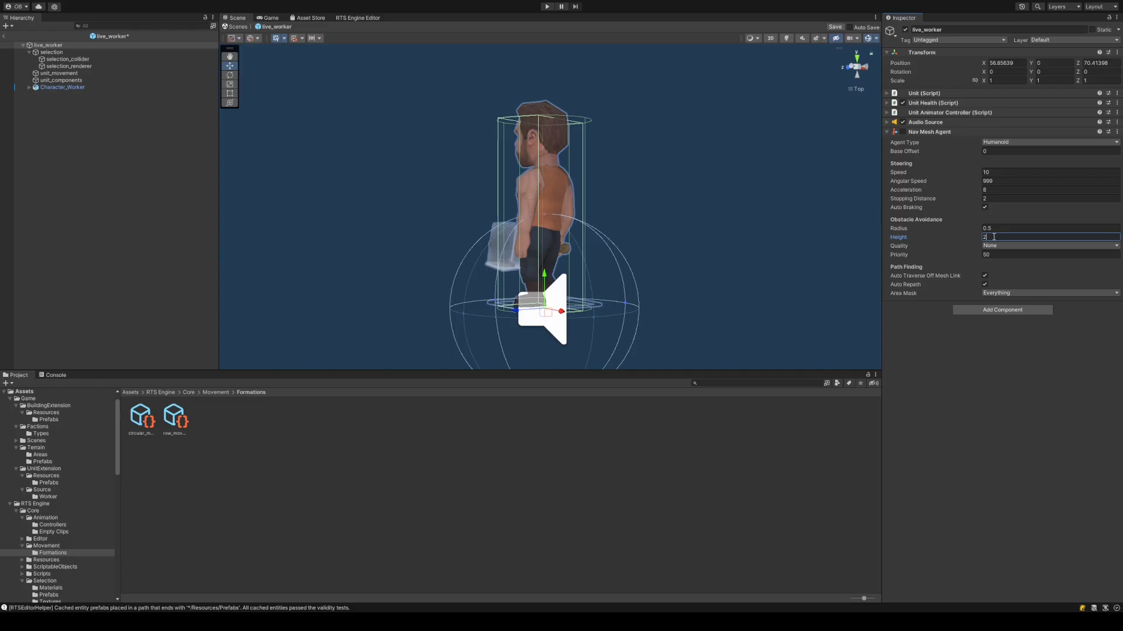
{"action": "left_click_drag", "start_coordinate": [729, 221], "coordinate": [639, 223], "text": "alt"}
{"action": "key", "text": "ctrl+s"}
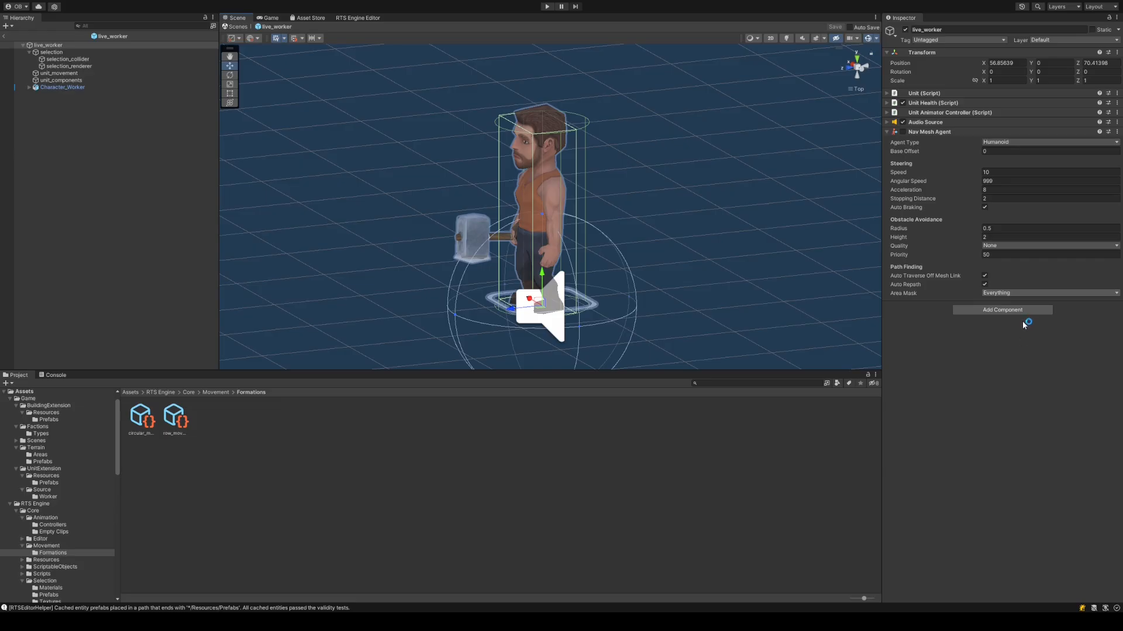
- Restrict the Nav Mesh Agent's area mask to Walkable, and save the prefab
{"action": "left_click", "coordinate": [1021, 293]}
{"action": "left_click", "coordinate": [1022, 300]}
{"action": "key", "text": "ctrl+s"}
{"action": "key", "text": "ctrl+z"}
{"action": "key", "text": "ctrl+y"}
{"action": "key", "text": "ctrl+s"}
- Search the project for live_demo and inspect the navigation areas of the live_demo_ground terrain area type
{"action": "left_click", "coordinate": [706, 382]}
{"action": "type", "text": "live_demo"}
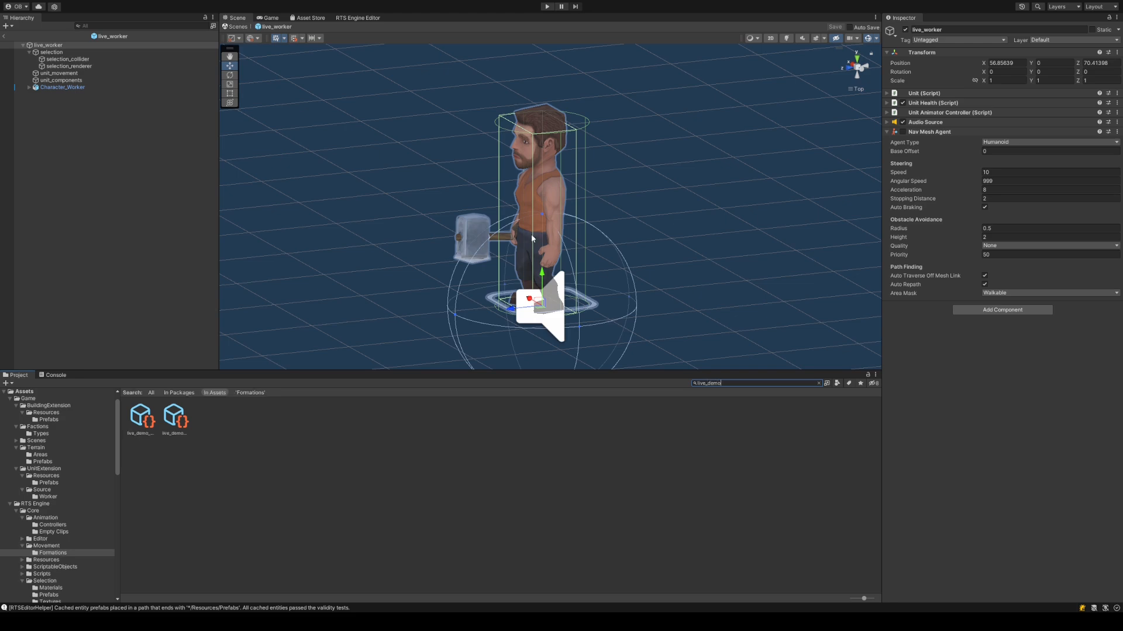
{"action": "left_click", "coordinate": [155, 435]}
{"action": "left_click", "coordinate": [174, 423]}
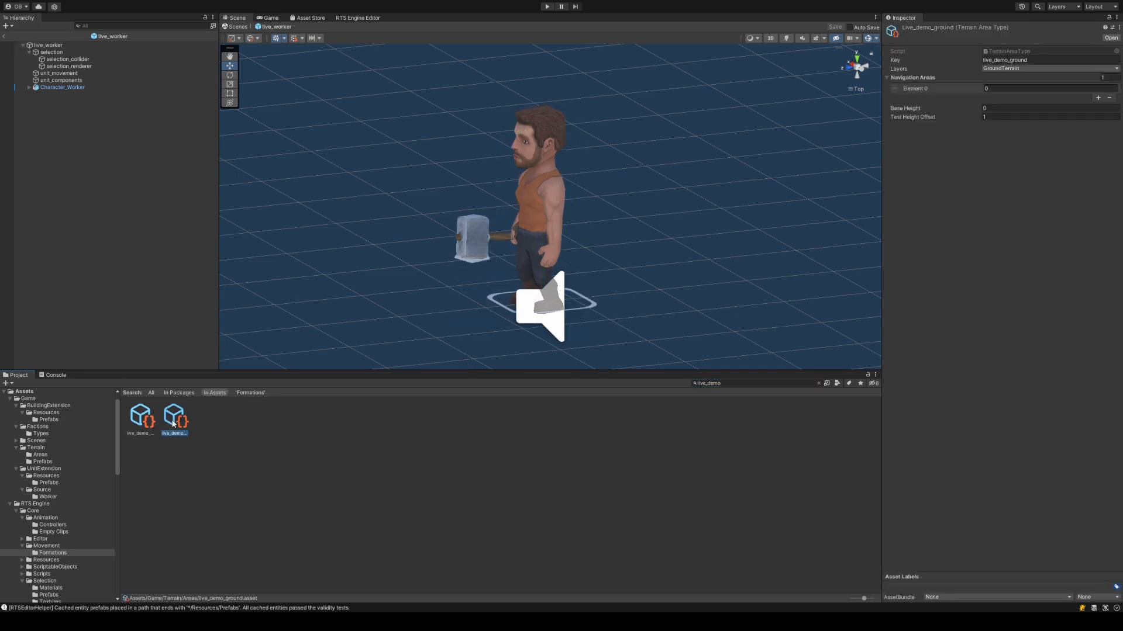
{"action": "left_click", "coordinate": [1013, 91]}
{"action": "left_click", "coordinate": [1006, 163]}
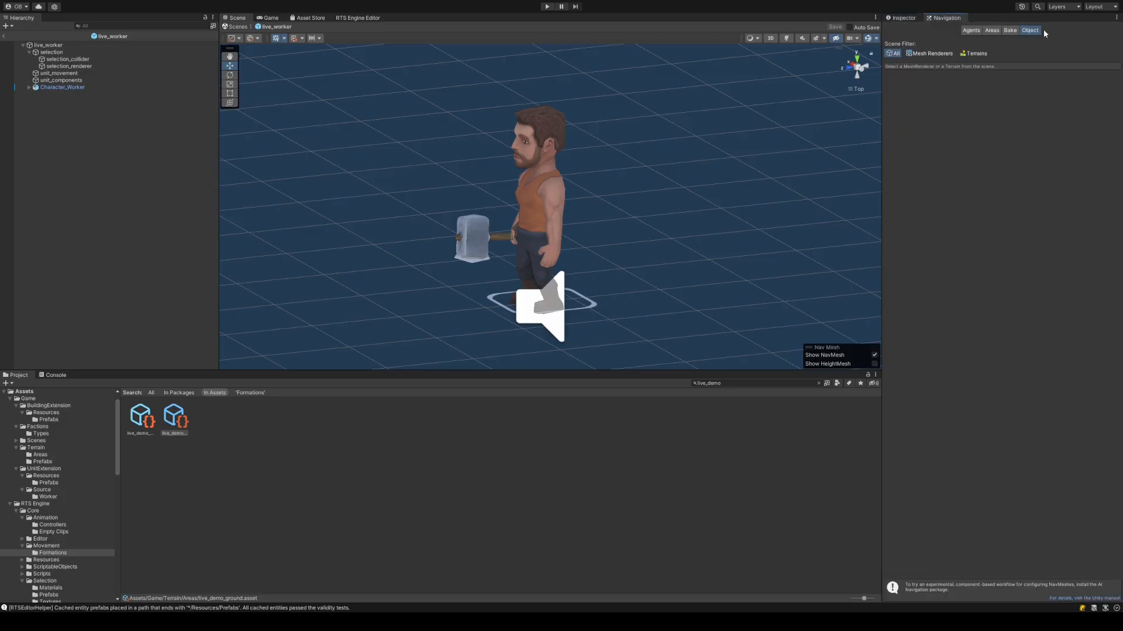
- Check the Walkable entry among the navigation areas against live_demo_ground, and return to live_worker's components
{"action": "left_click", "coordinate": [993, 31]}
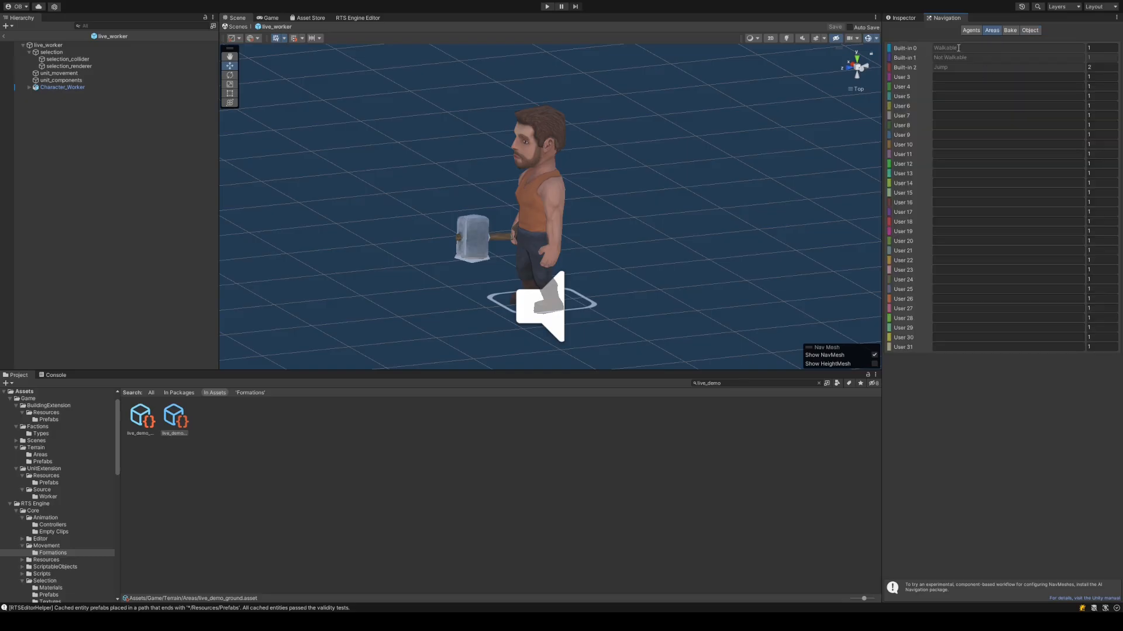
{"action": "left_click", "coordinate": [1102, 49]}
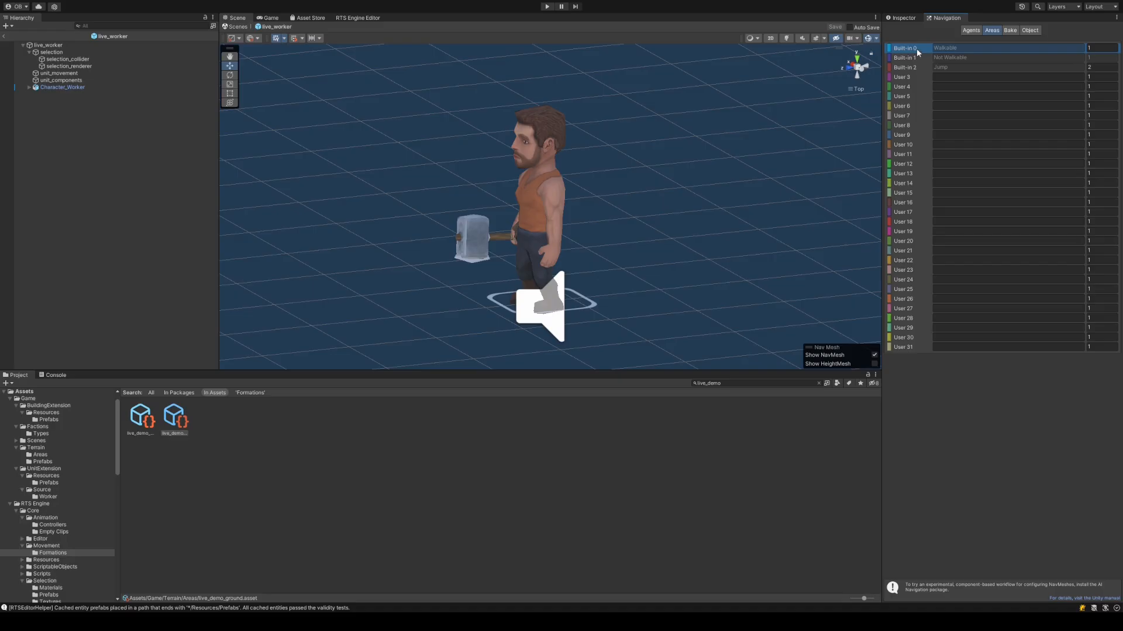
{"action": "left_click", "coordinate": [175, 422]}
{"action": "left_click", "coordinate": [901, 18]}
{"action": "left_click", "coordinate": [67, 44]}
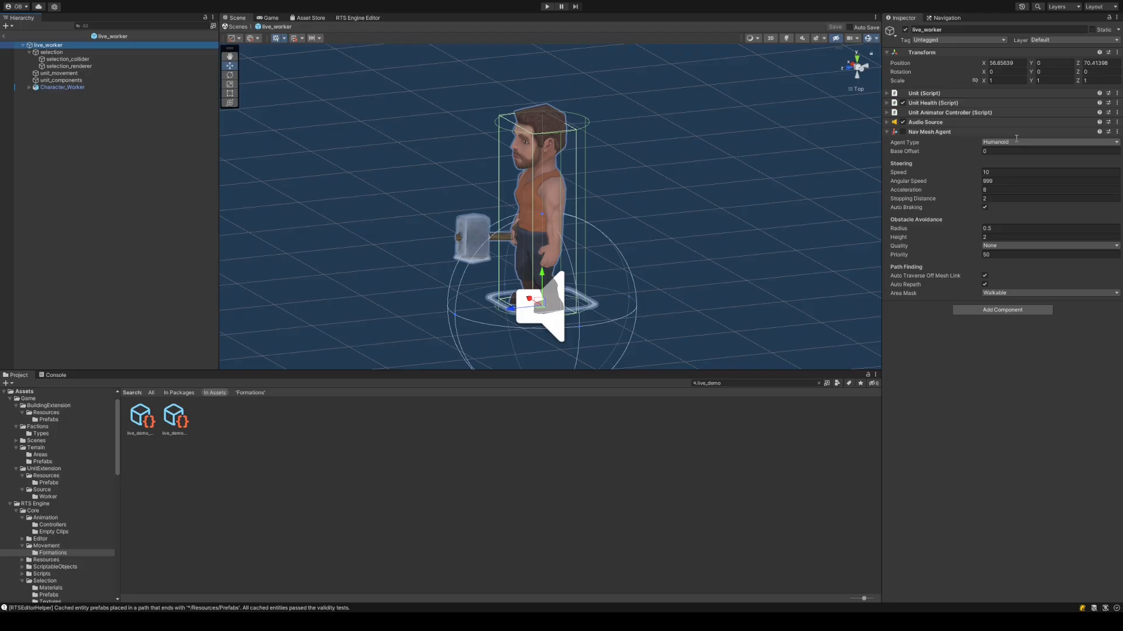
{"action": "left_click", "coordinate": [1008, 427]}
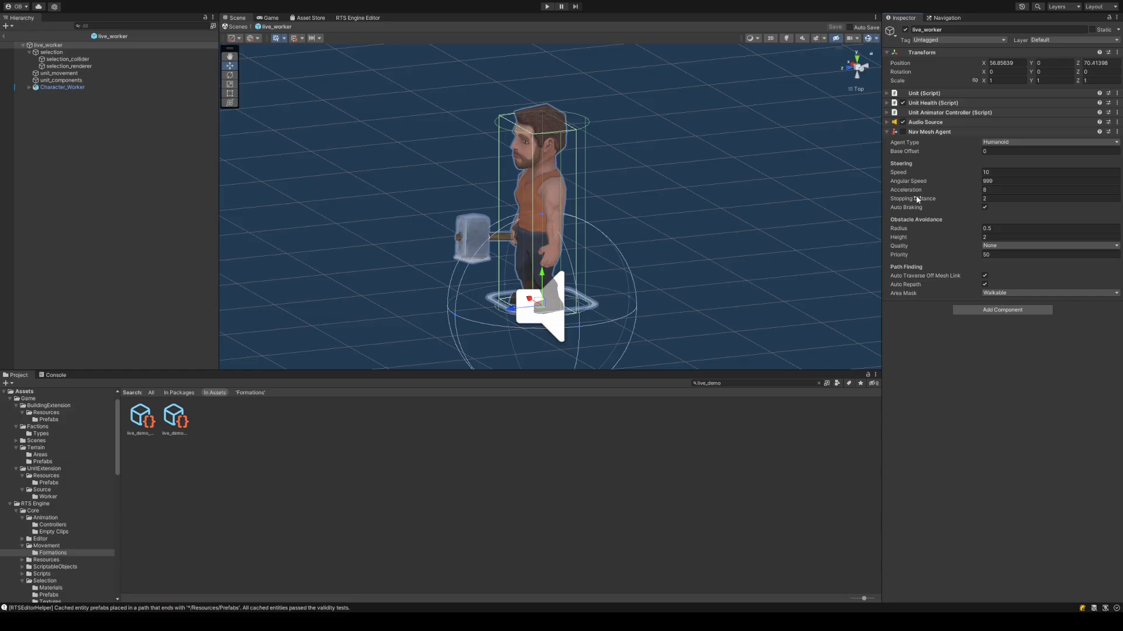
- Examine Unit Movement's rotation and movement settings on unit_movement for comparison with the Nav Mesh Agent
{"action": "left_click", "coordinate": [117, 83]}
{"action": "left_click", "coordinate": [112, 73]}
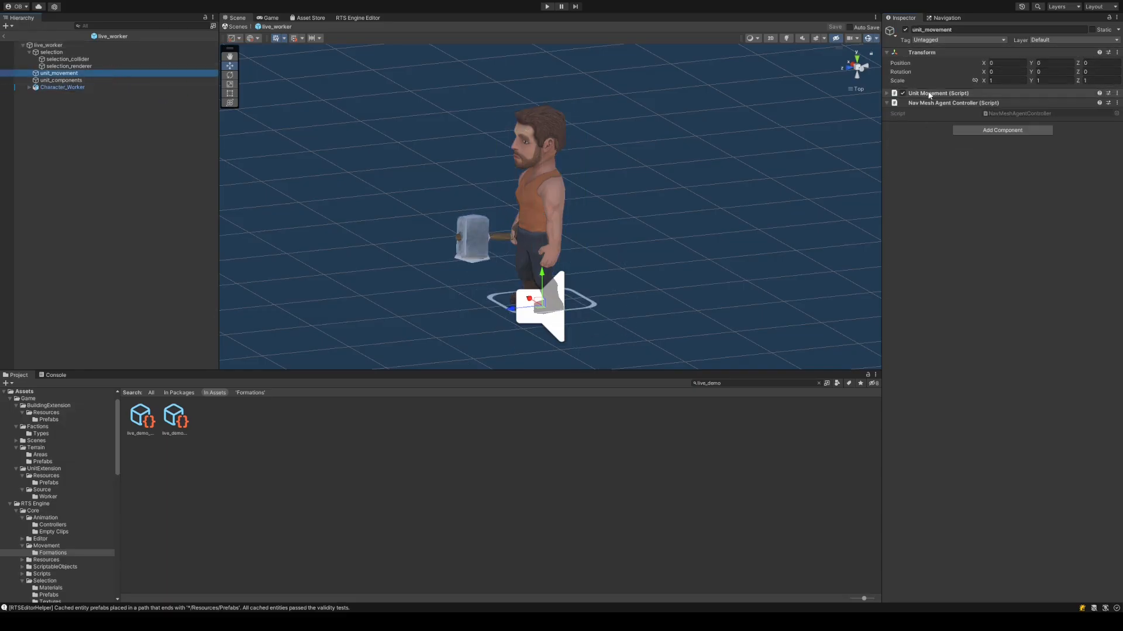
{"action": "left_click", "coordinate": [947, 93]}
{"action": "left_click", "coordinate": [1006, 125]}
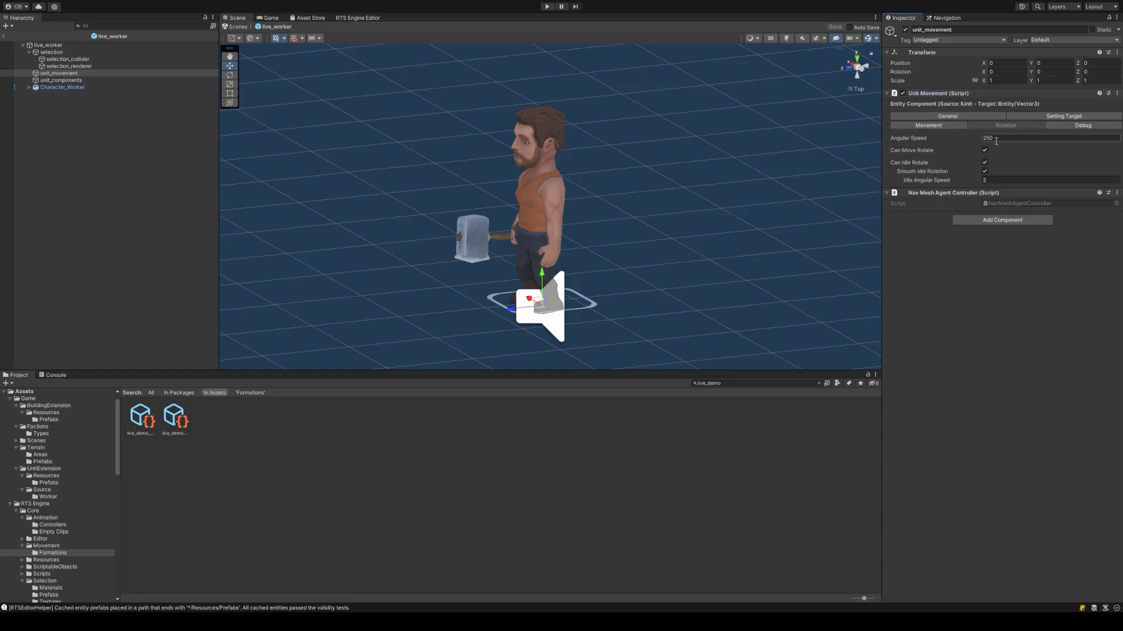
{"action": "left_click", "coordinate": [929, 125]}
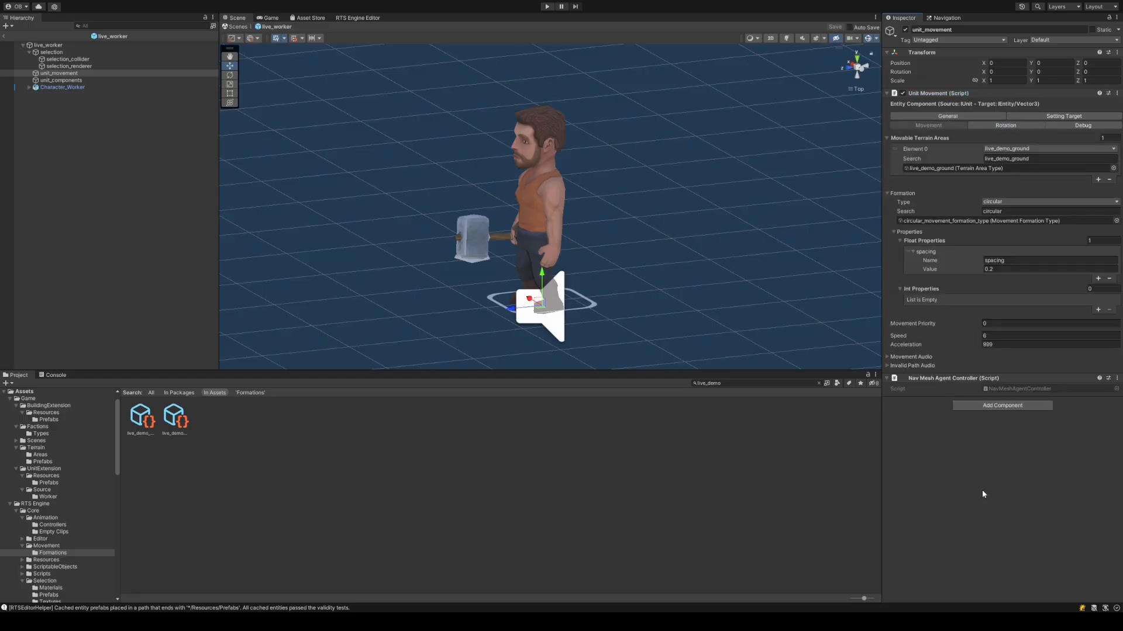
- Review live_worker's Nav Mesh Agent values and its volume around the model, and collapse the component
{"action": "left_click", "coordinate": [112, 46]}
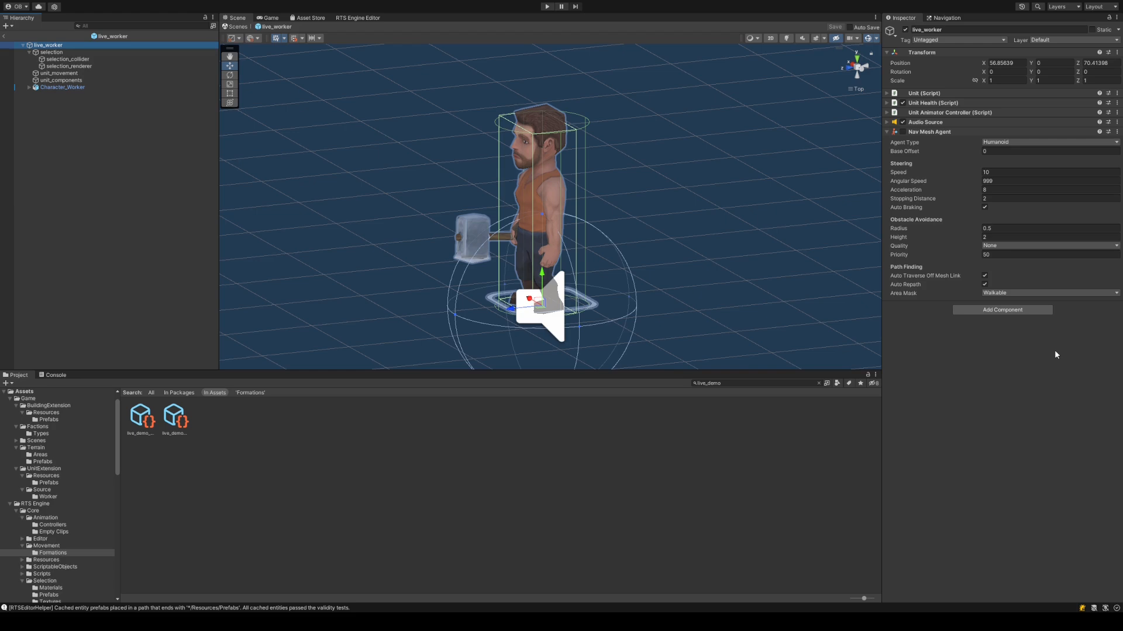
{"action": "left_click_drag", "start_coordinate": [486, 210], "coordinate": [613, 233], "text": "alt"}
{"action": "left_click_drag", "start_coordinate": [728, 222], "coordinate": [629, 203], "text": "alt"}
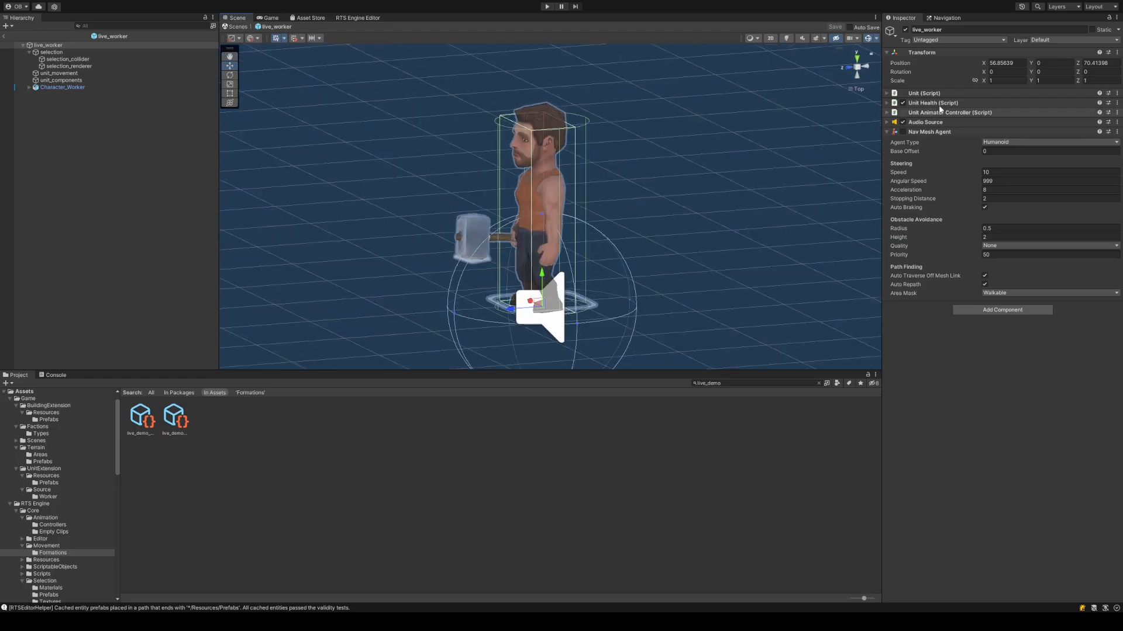
{"action": "left_click", "coordinate": [944, 133]}
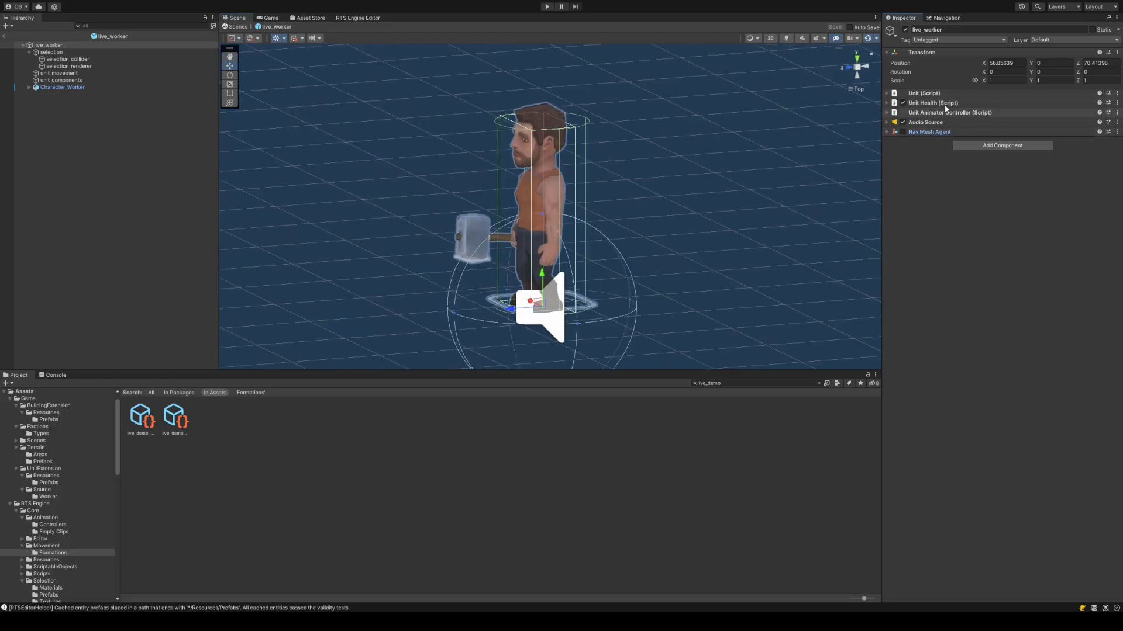
{"action": "left_click_drag", "start_coordinate": [626, 268], "coordinate": [706, 231], "text": "alt"}
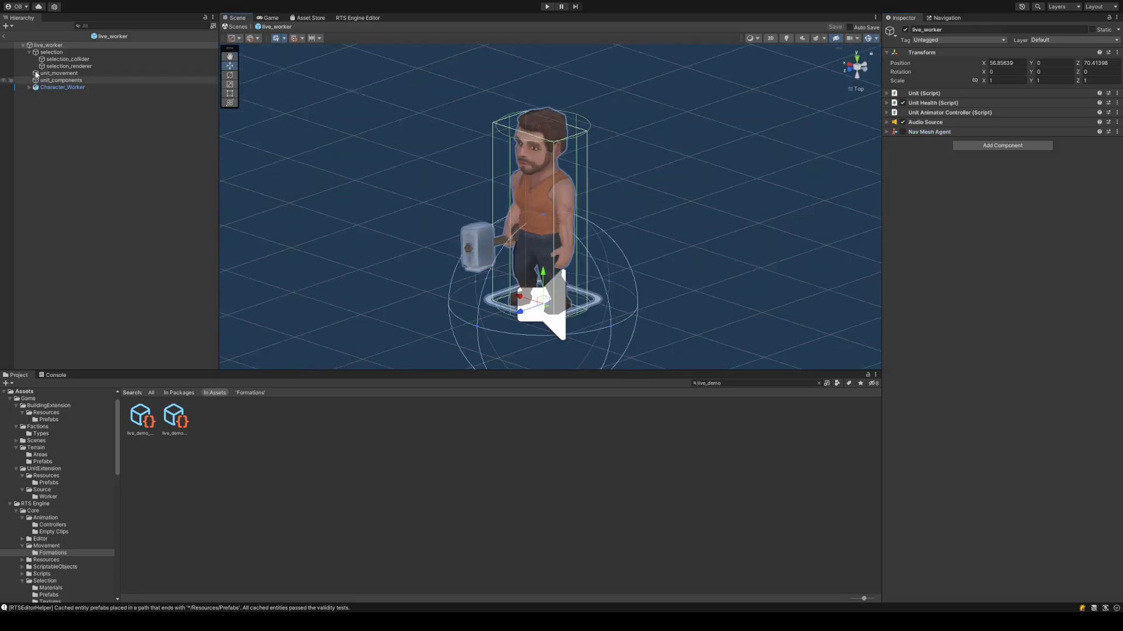
- Look over the worker prefab's selection, selection_collider and unit_components objects, and clear the selection
{"action": "left_click", "coordinate": [76, 52]}
{"action": "left_click", "coordinate": [67, 46]}
{"action": "left_click_drag", "start_coordinate": [370, 176], "coordinate": [301, 155], "text": "alt"}
{"action": "left_click", "coordinate": [55, 59]}
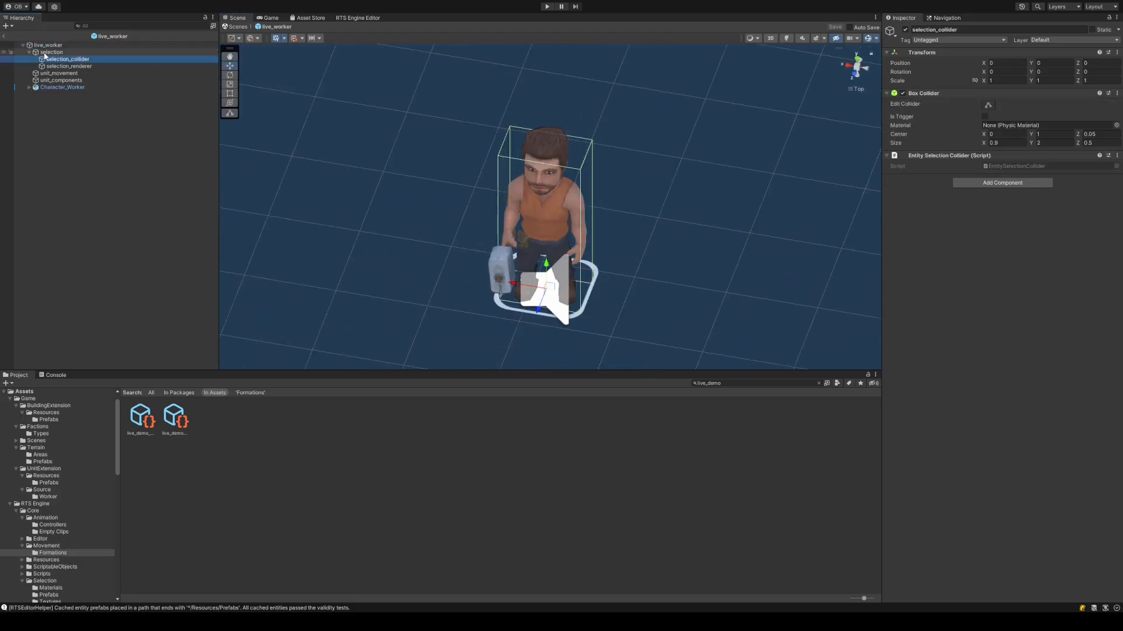
{"action": "left_click", "coordinate": [59, 80]}
{"action": "left_click", "coordinate": [154, 176]}
{"action": "left_click_drag", "start_coordinate": [745, 264], "coordinate": [742, 231], "text": "alt"}
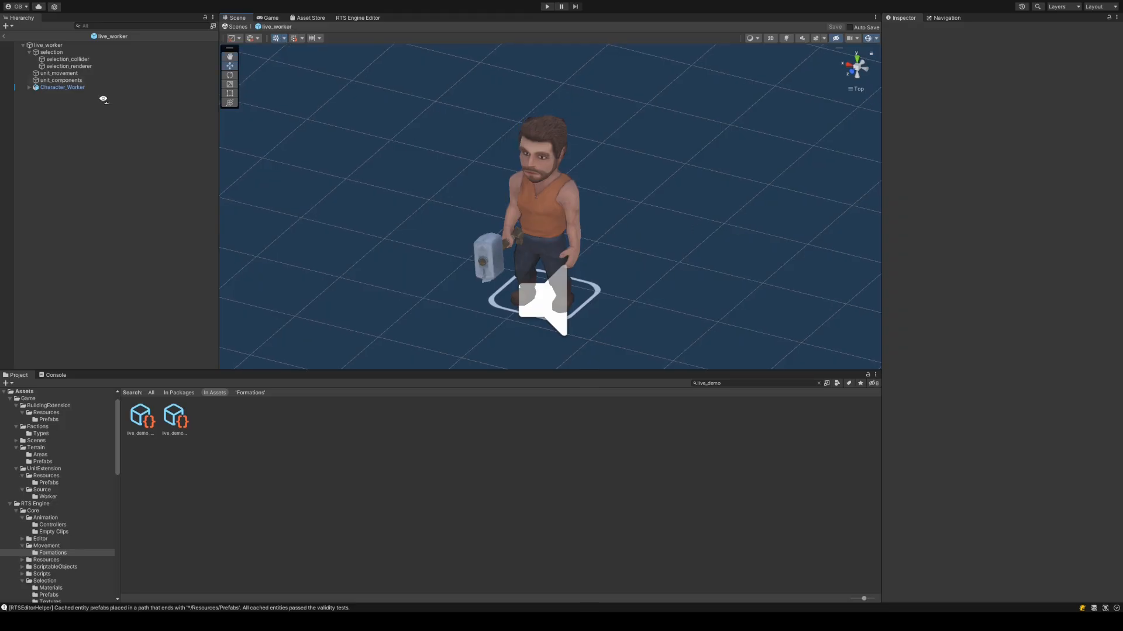
- Leave the live_worker prefab, return to map_scene_01, and save the scene
{"action": "left_click", "coordinate": [4, 37]}
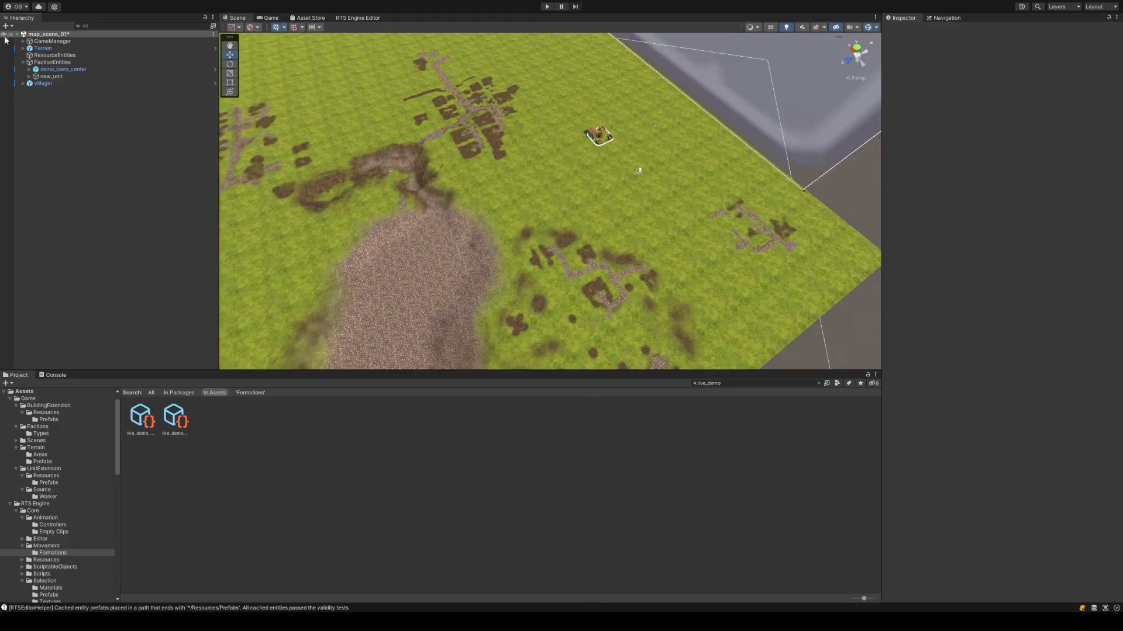
{"action": "left_click_drag", "start_coordinate": [807, 186], "coordinate": [444, 200], "text": "alt"}
{"action": "scroll", "coordinate": [445, 200], "scroll_direction": "up", "scroll_amount": 4}
{"action": "key", "text": "ctrl+s"}
- Collapse GameManager's Modules group, expand its Essential group, and display the Movement object's components
{"action": "left_click", "coordinate": [23, 42]}
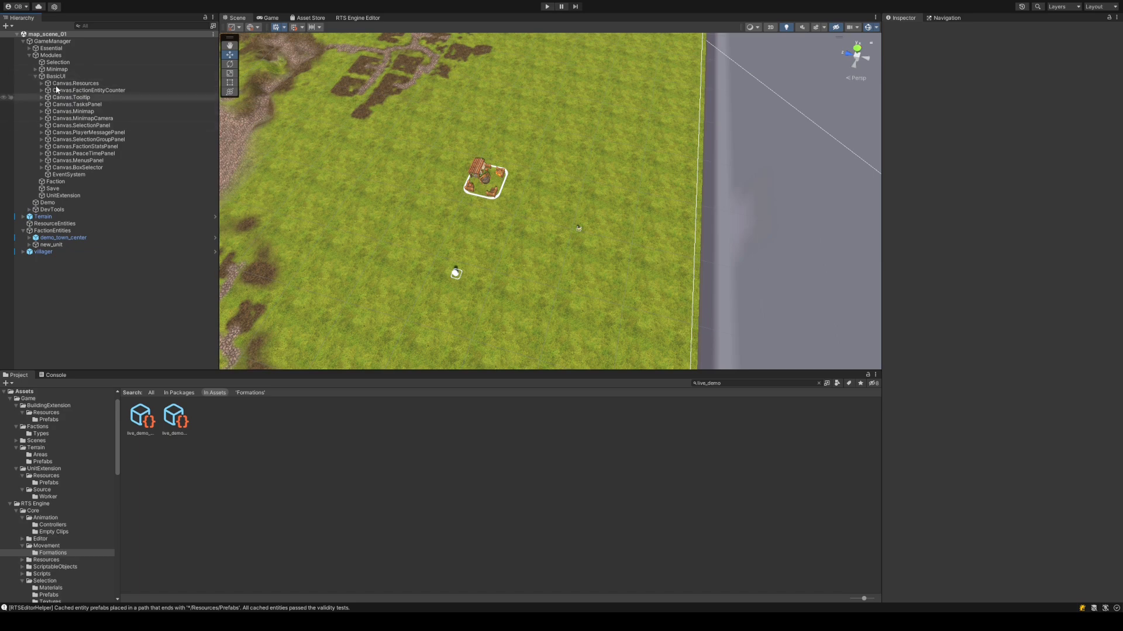
{"action": "left_click", "coordinate": [28, 54]}
{"action": "left_click", "coordinate": [27, 50]}
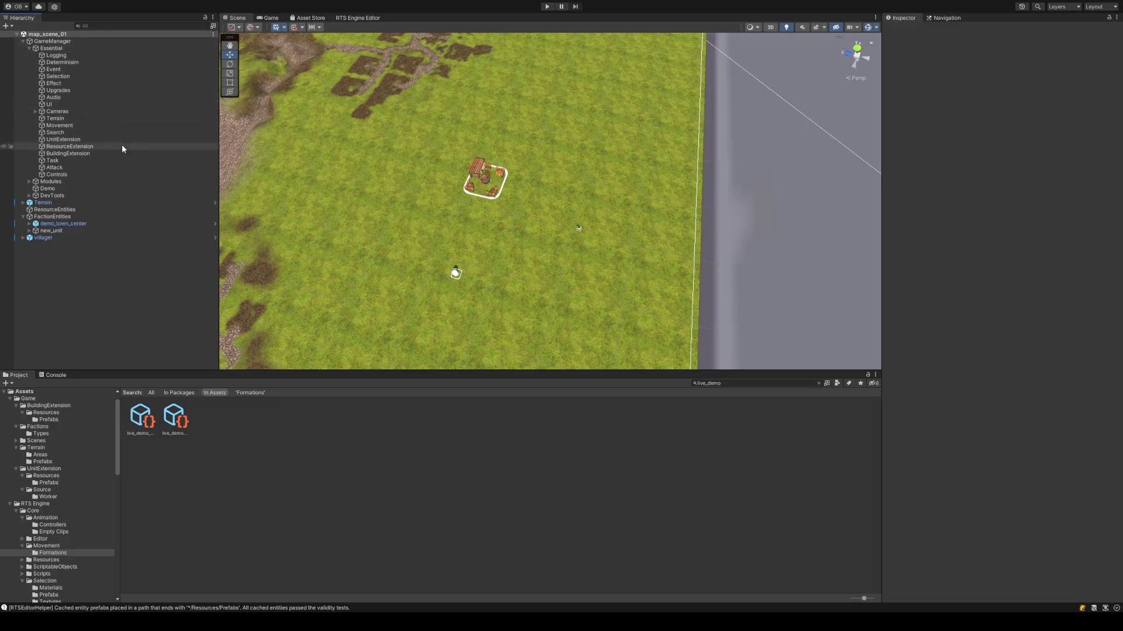
{"action": "left_click", "coordinate": [93, 124]}
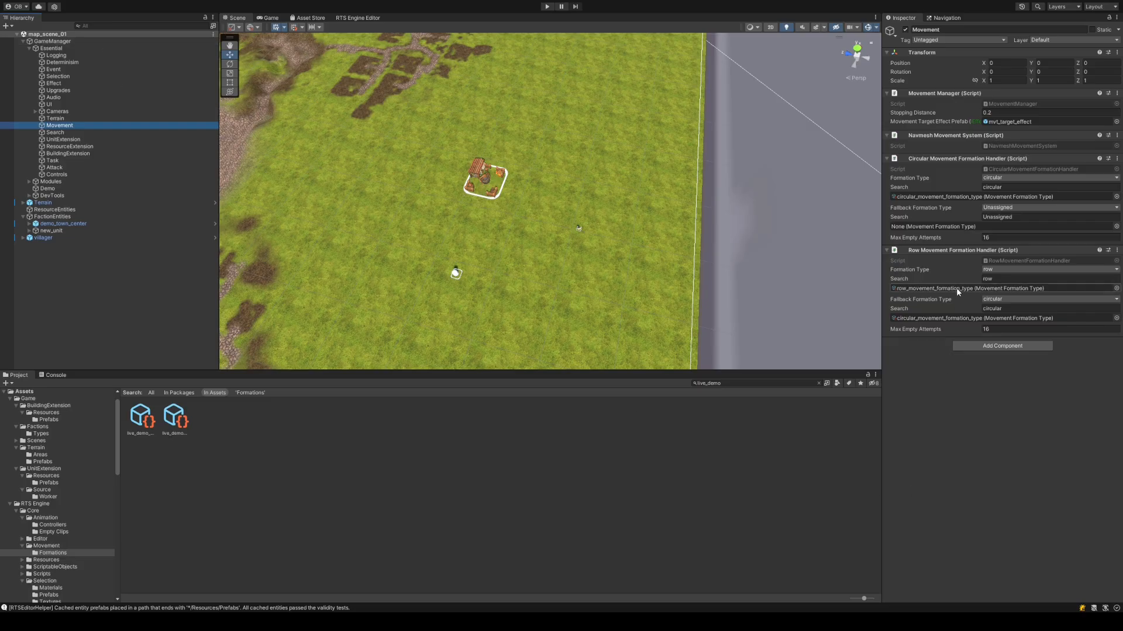
- Collapse the Navmesh Movement System and both formation handlers, and widen the component view to read the Movement Manager settings
{"action": "left_click_drag", "start_coordinate": [880, 214], "coordinate": [967, 170]}
{"action": "left_click", "coordinate": [982, 136]}
{"action": "left_click", "coordinate": [982, 145]}
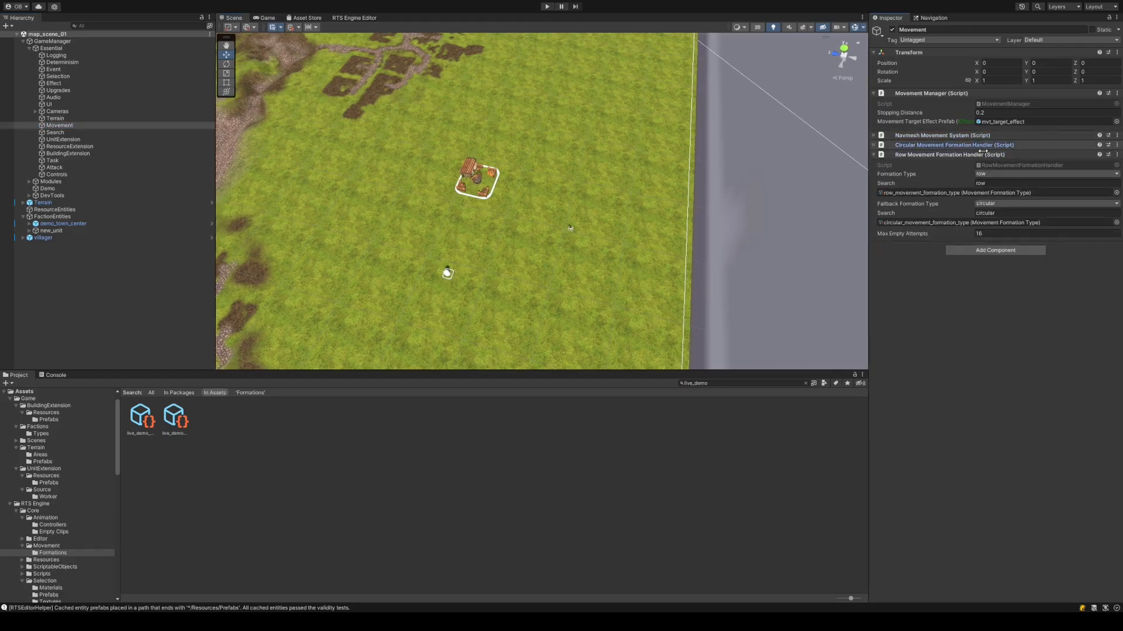
{"action": "left_click", "coordinate": [982, 155]}
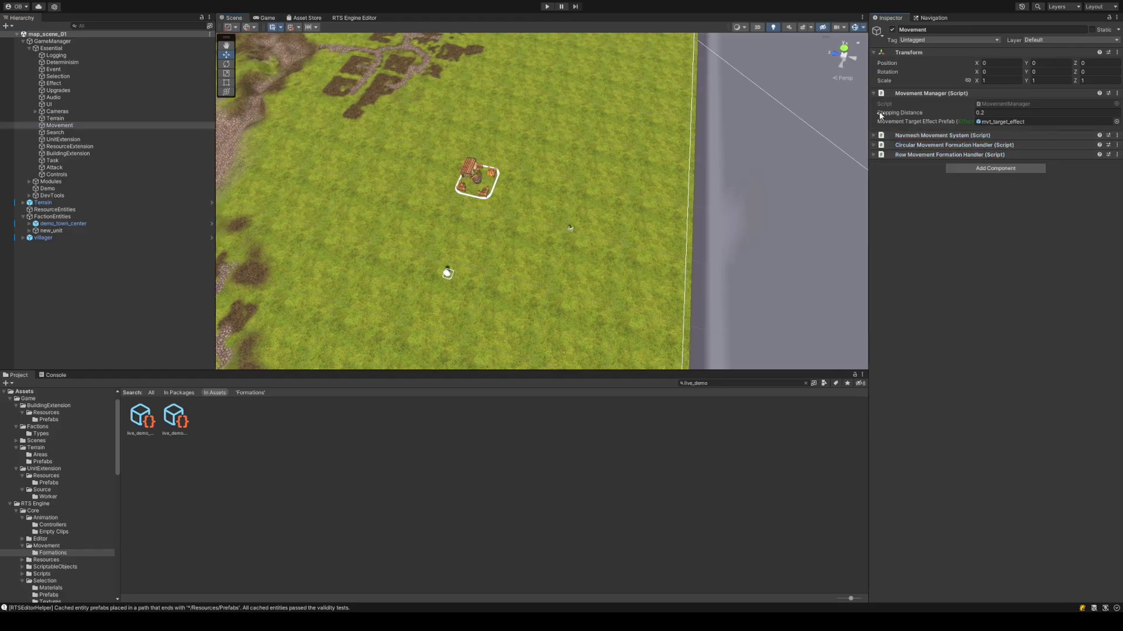
{"action": "left_click_drag", "start_coordinate": [865, 109], "coordinate": [820, 103]}
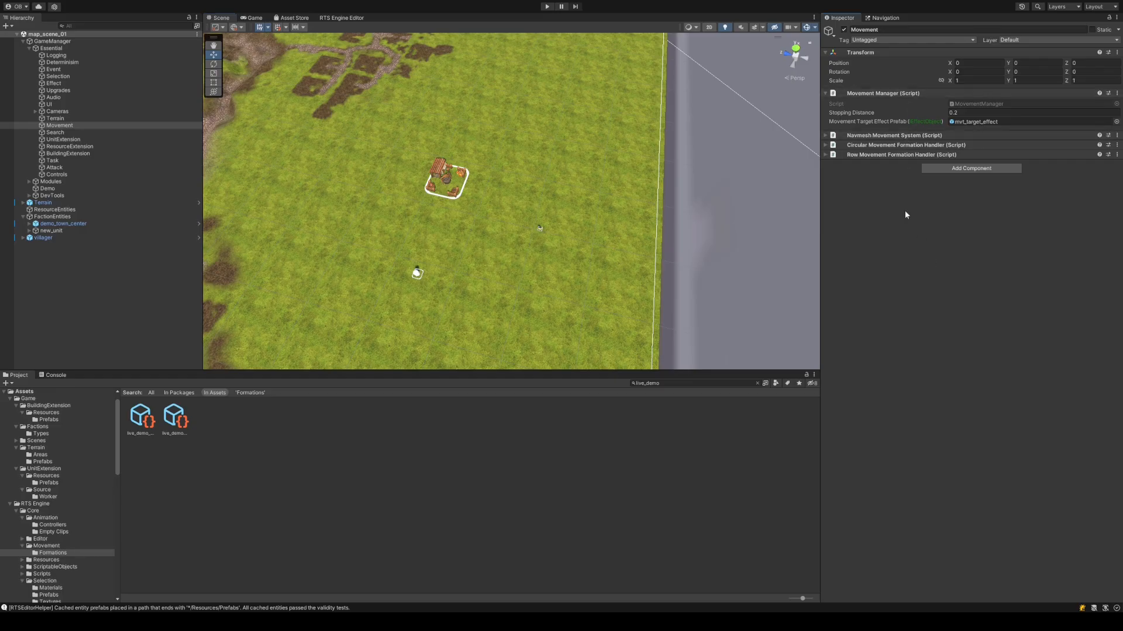
- Review the Navmesh Movement System and the circular and row formation handlers on the Movement object, and collapse them again
{"action": "left_click", "coordinate": [892, 135]}
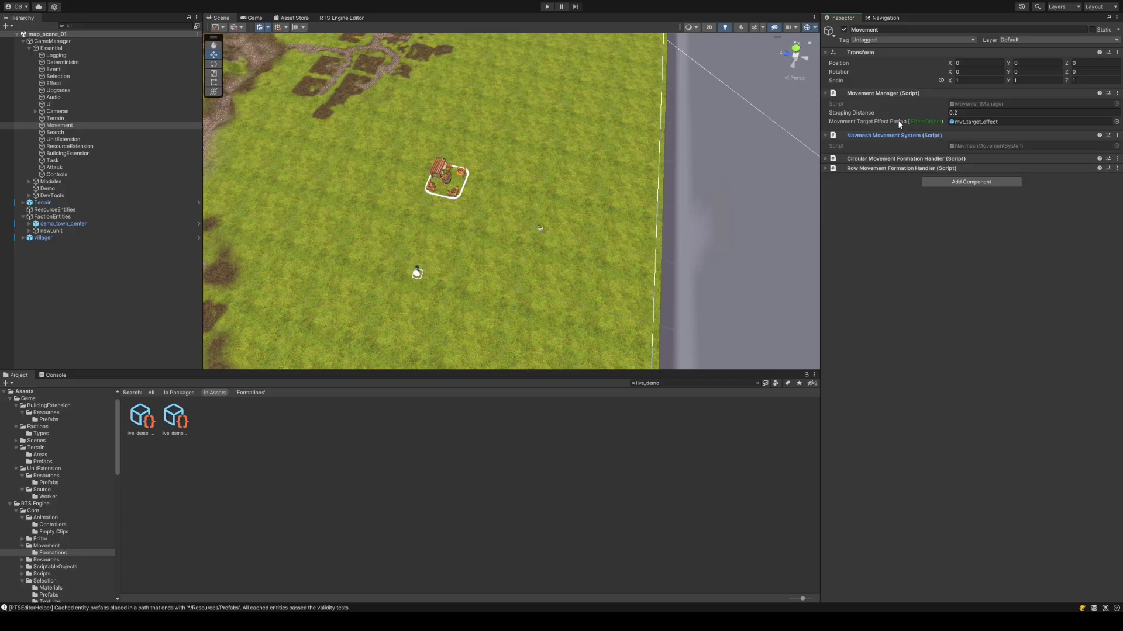
{"action": "left_click", "coordinate": [904, 136]}
{"action": "left_click", "coordinate": [927, 145]}
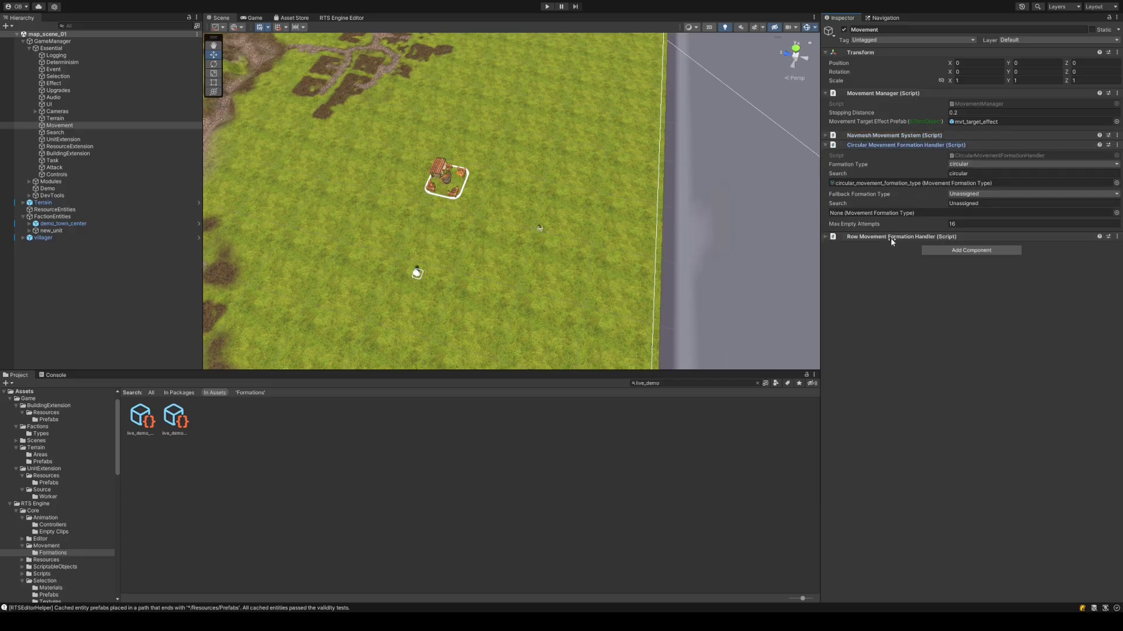
{"action": "left_click", "coordinate": [893, 237]}
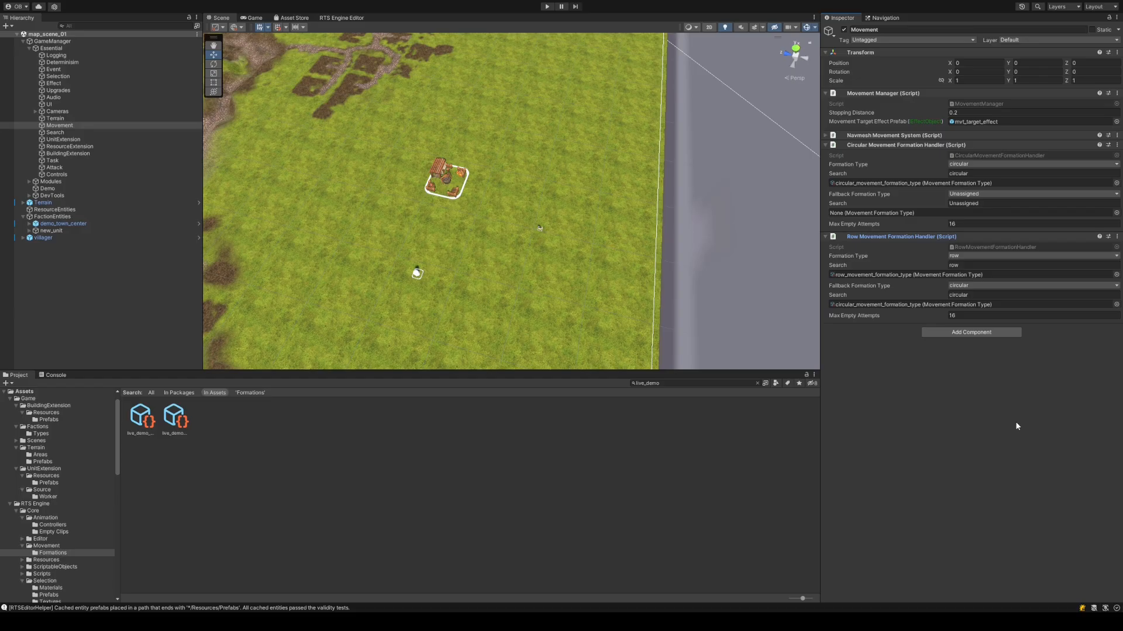
{"action": "left_click", "coordinate": [982, 173]}
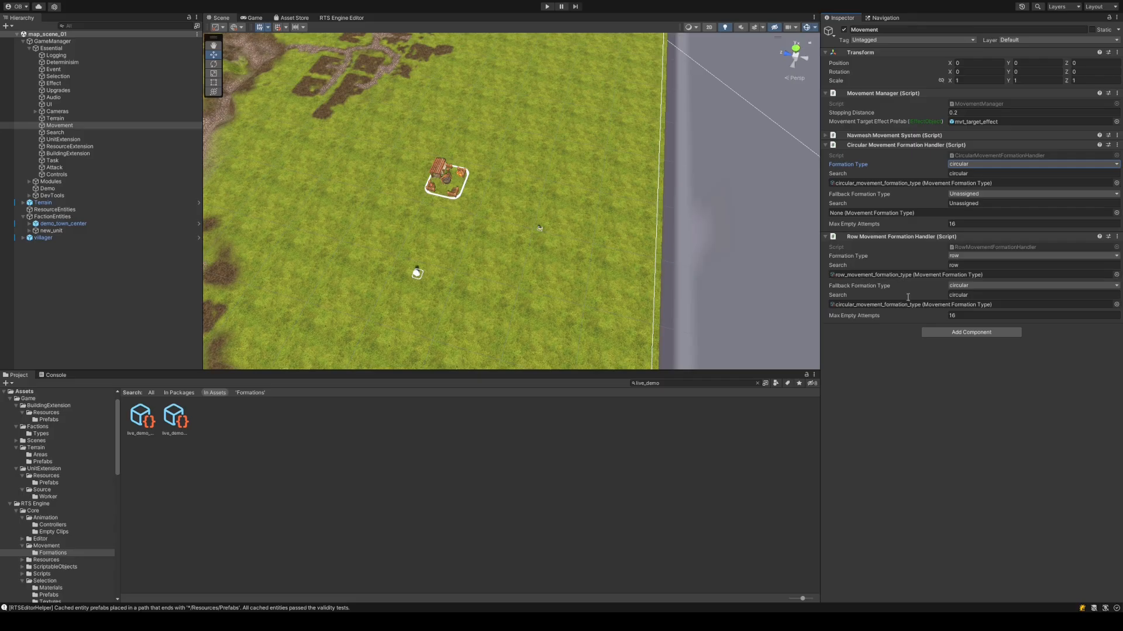
{"action": "left_click", "coordinate": [904, 237]}
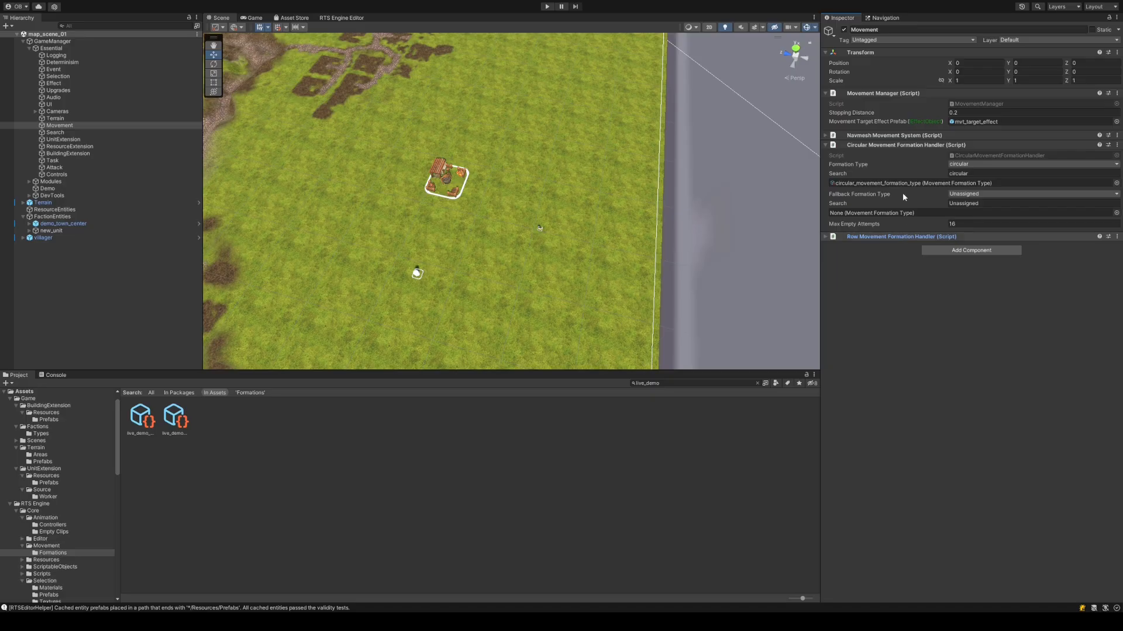
{"action": "left_click", "coordinate": [906, 145]}
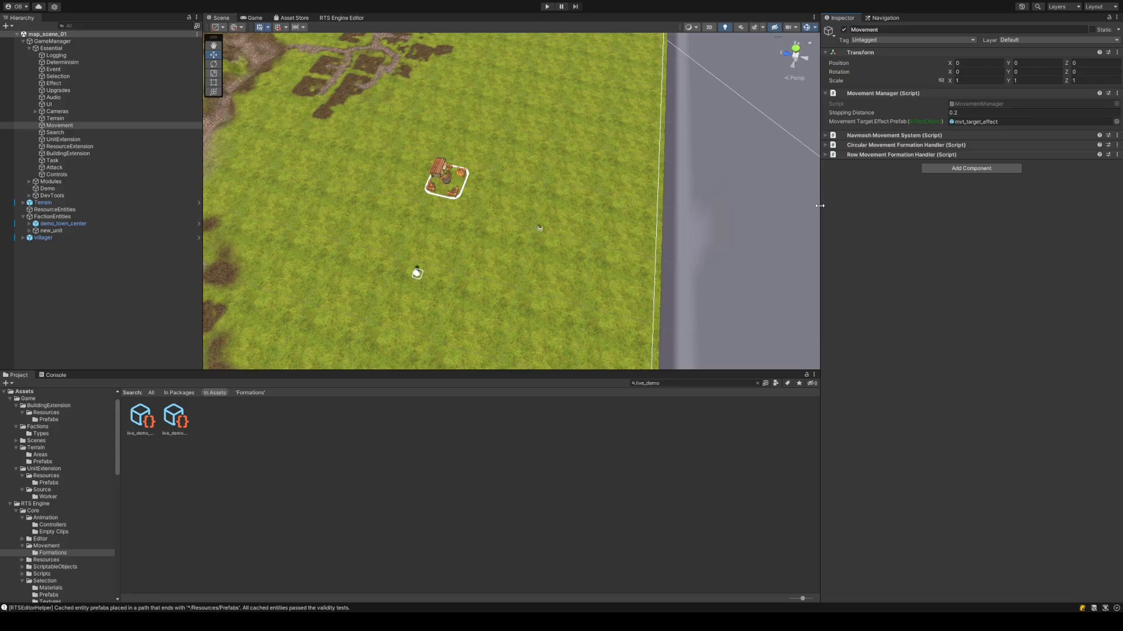
{"action": "left_click_drag", "start_coordinate": [817, 211], "coordinate": [842, 211]}
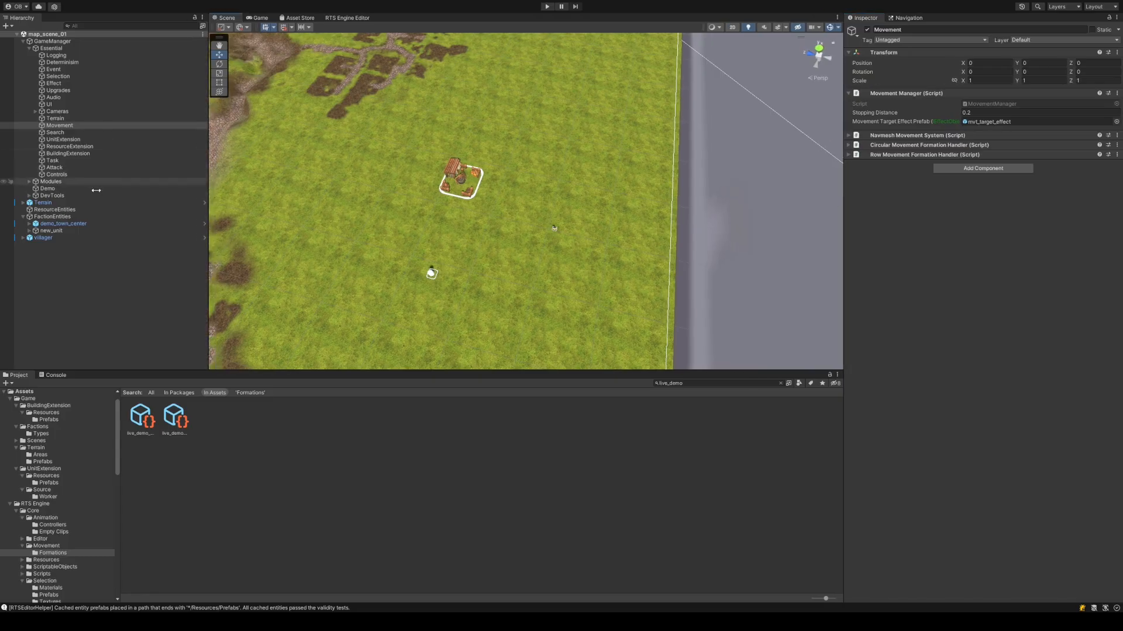
- Place the live_worker prefab from Game/UnitExtension/Resources/Prefabs on the terrain near the town center
{"action": "left_click", "coordinate": [31, 48]}
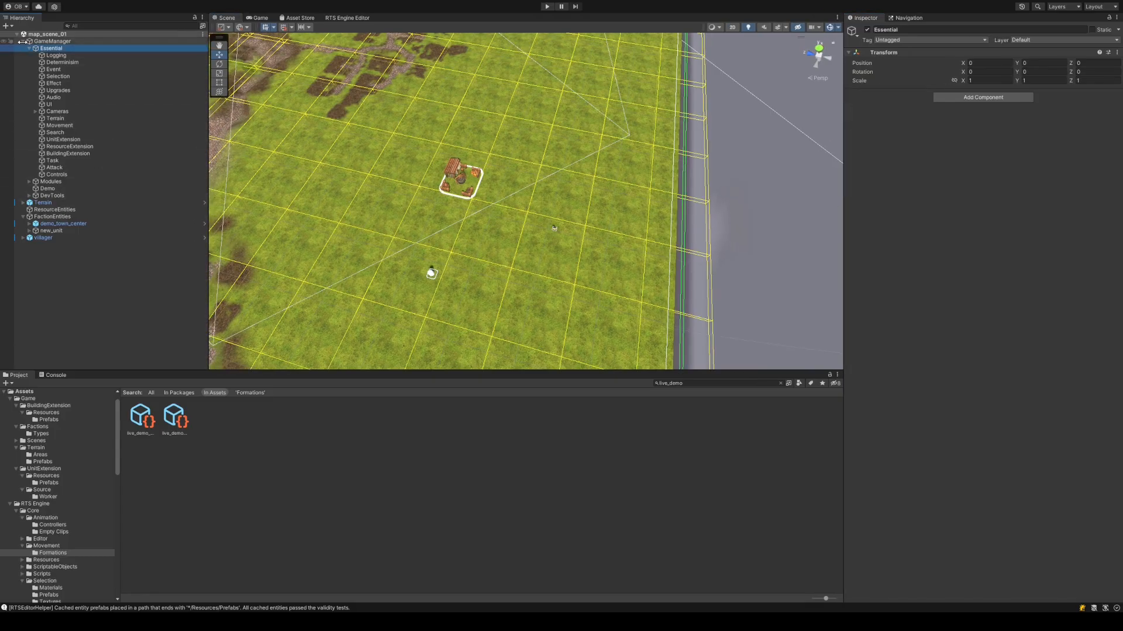
{"action": "left_click", "coordinate": [23, 41]}
{"action": "left_click", "coordinate": [72, 399]}
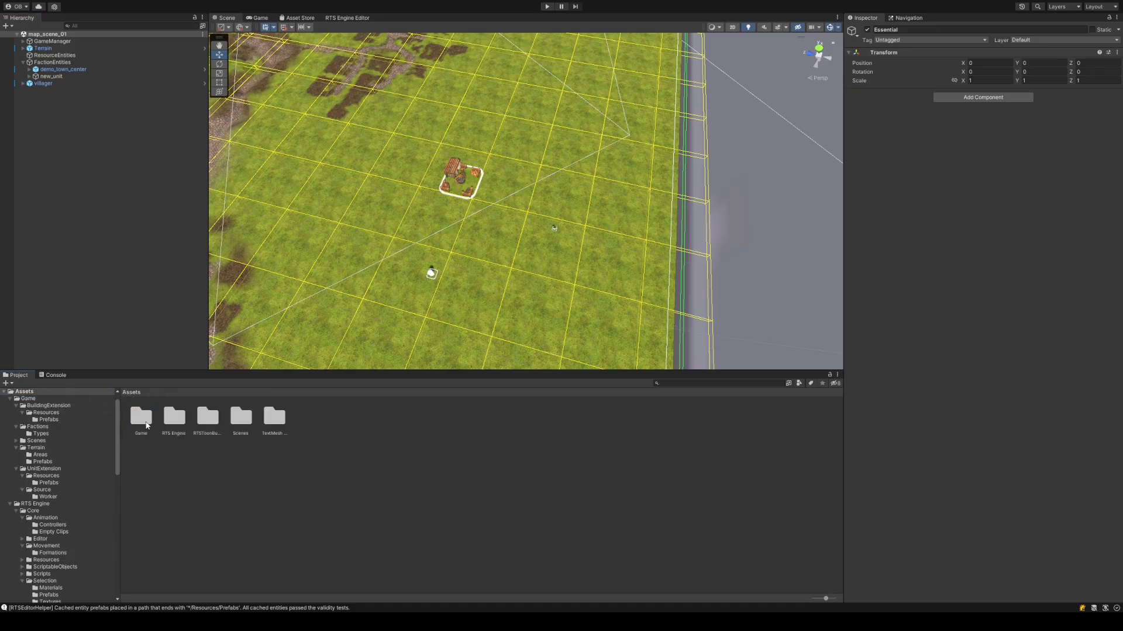
{"action": "left_click", "coordinate": [148, 425]}
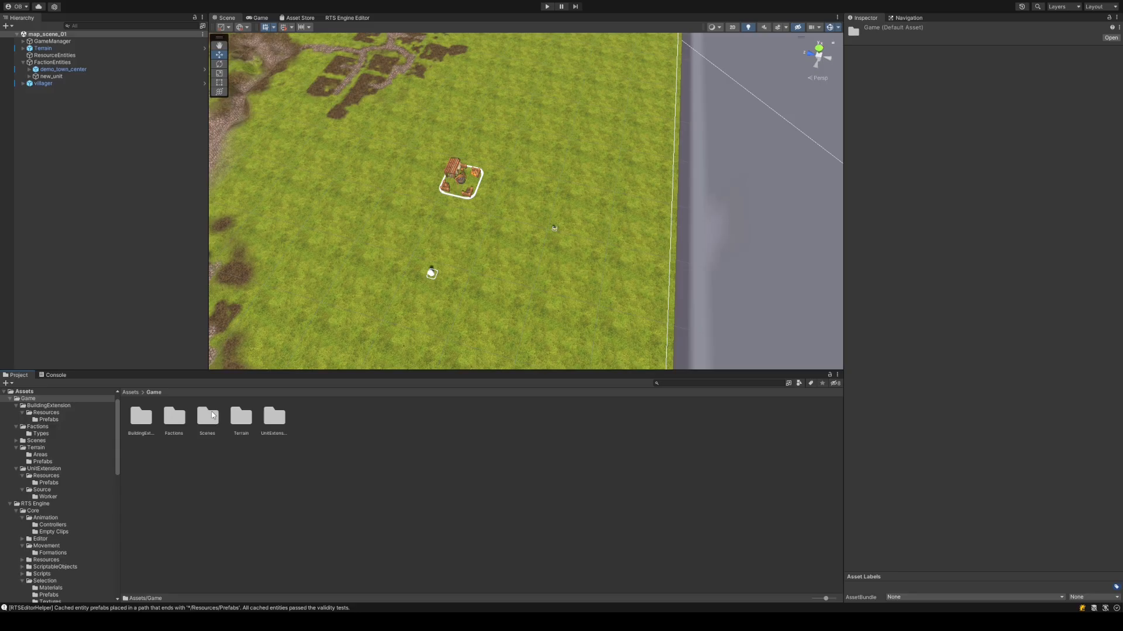
{"action": "double_click", "coordinate": [275, 417]}
{"action": "left_click", "coordinate": [144, 420]}
{"action": "double_click", "coordinate": [144, 420]}
{"action": "double_click", "coordinate": [141, 419]}
{"action": "left_click_drag", "start_coordinate": [140, 421], "coordinate": [522, 197]}
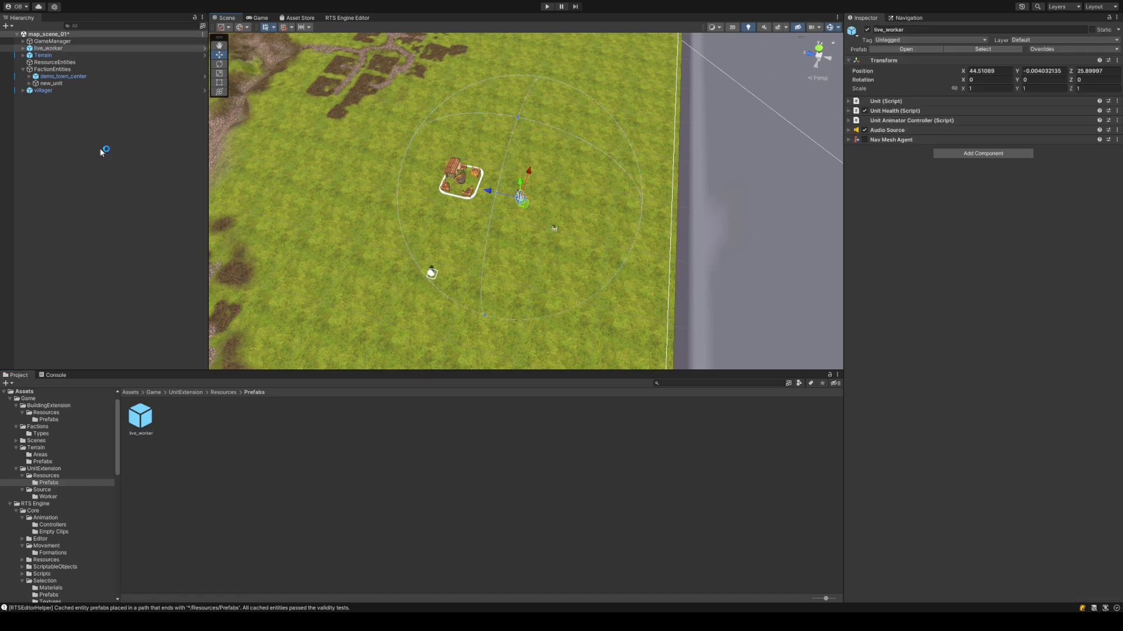
- Make live_worker a child of FactionEntities and delete the new_unit object from the scene
{"action": "double_click", "coordinate": [65, 48]}
{"action": "left_click_drag", "start_coordinate": [48, 49], "coordinate": [66, 82]}
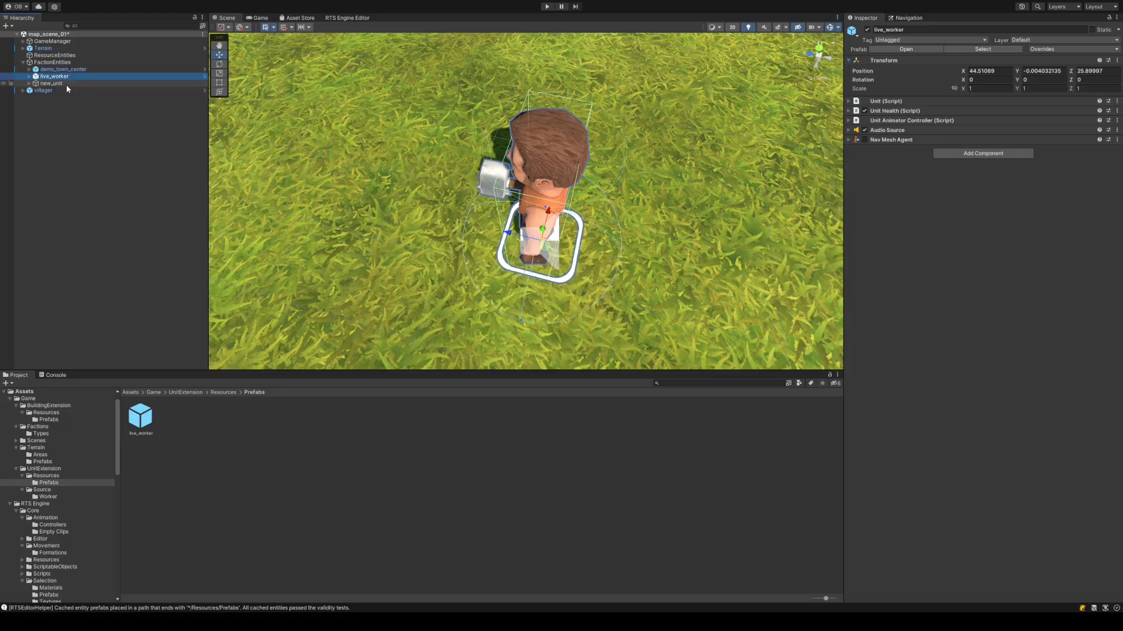
{"action": "double_click", "coordinate": [67, 84]}
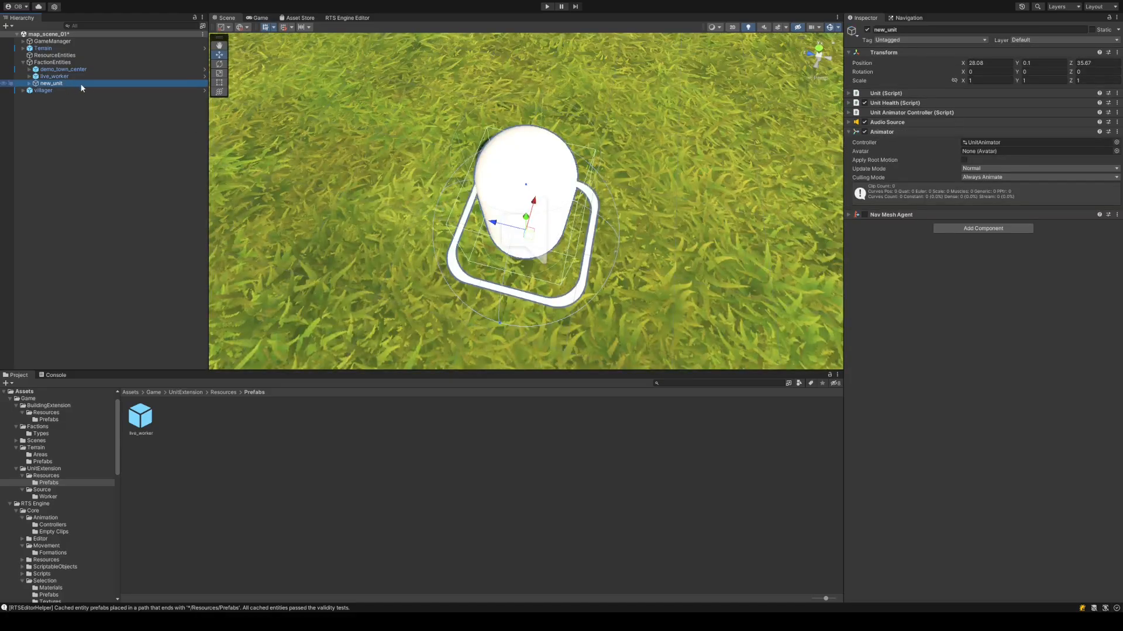
{"action": "key", "text": "Delete"}
- Assign the scene's live_worker as Element 1 of GameManager's initial faction entities for the Blue faction slot
{"action": "double_click", "coordinate": [78, 74]}
{"action": "right_click_drag", "start_coordinate": [691, 207], "coordinate": [541, 150]}
{"action": "scroll", "coordinate": [500, 267], "scroll_direction": "down", "scroll_amount": 4}
{"action": "scroll", "coordinate": [530, 287], "scroll_direction": "down", "scroll_amount": 3}
{"action": "middle_click_drag", "start_coordinate": [413, 243], "coordinate": [572, 178]}
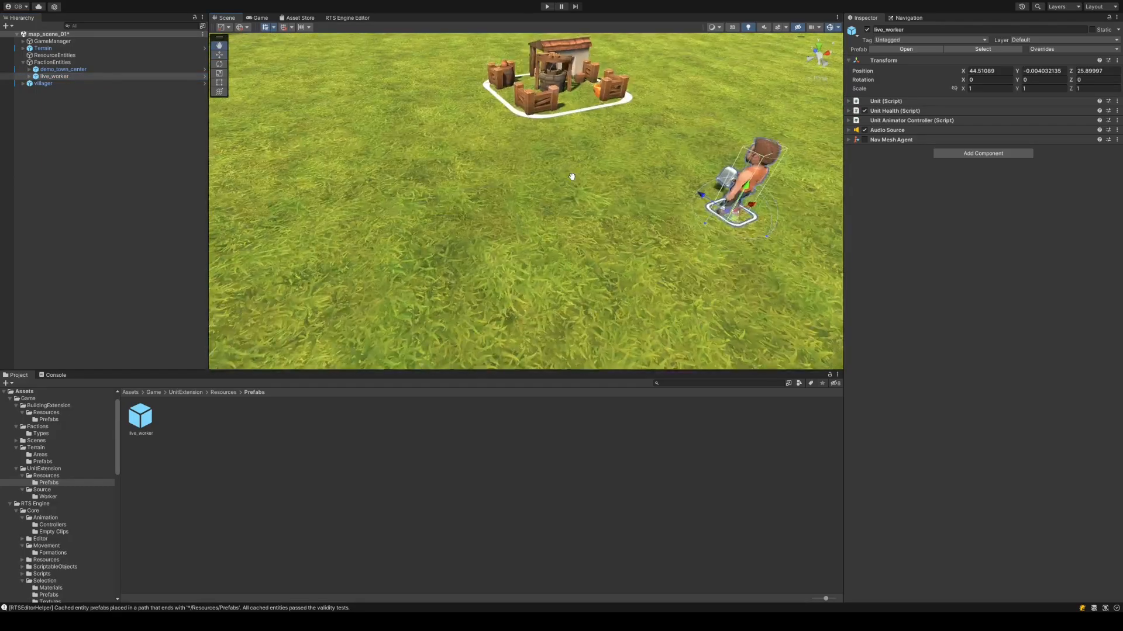
{"action": "right_click_drag", "start_coordinate": [416, 182], "coordinate": [482, 158]}
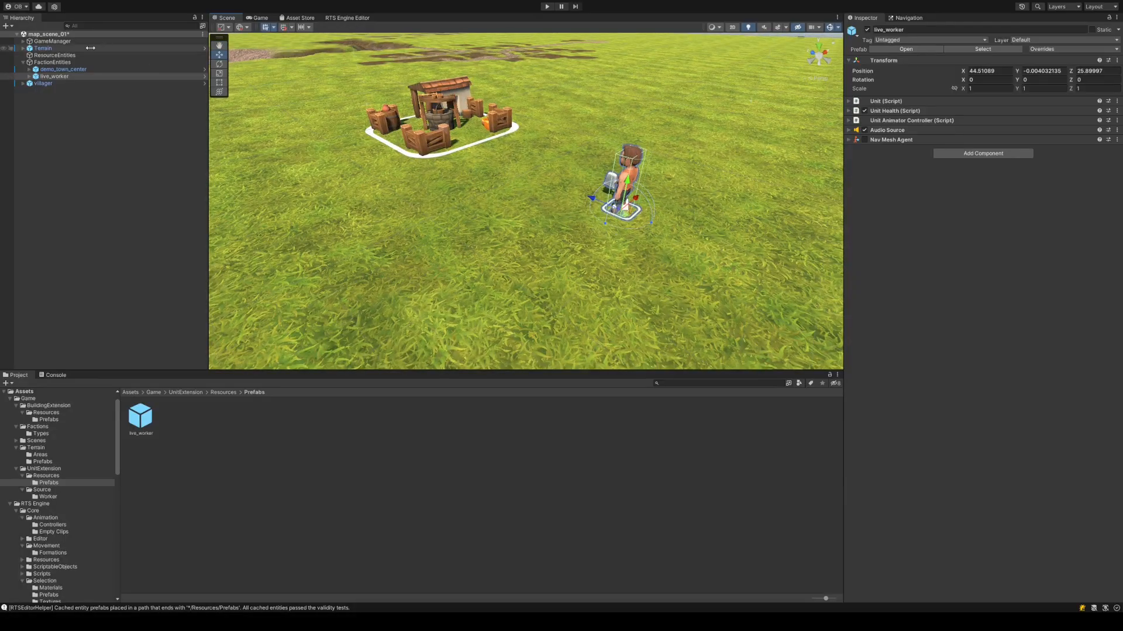
{"action": "left_click", "coordinate": [67, 41]}
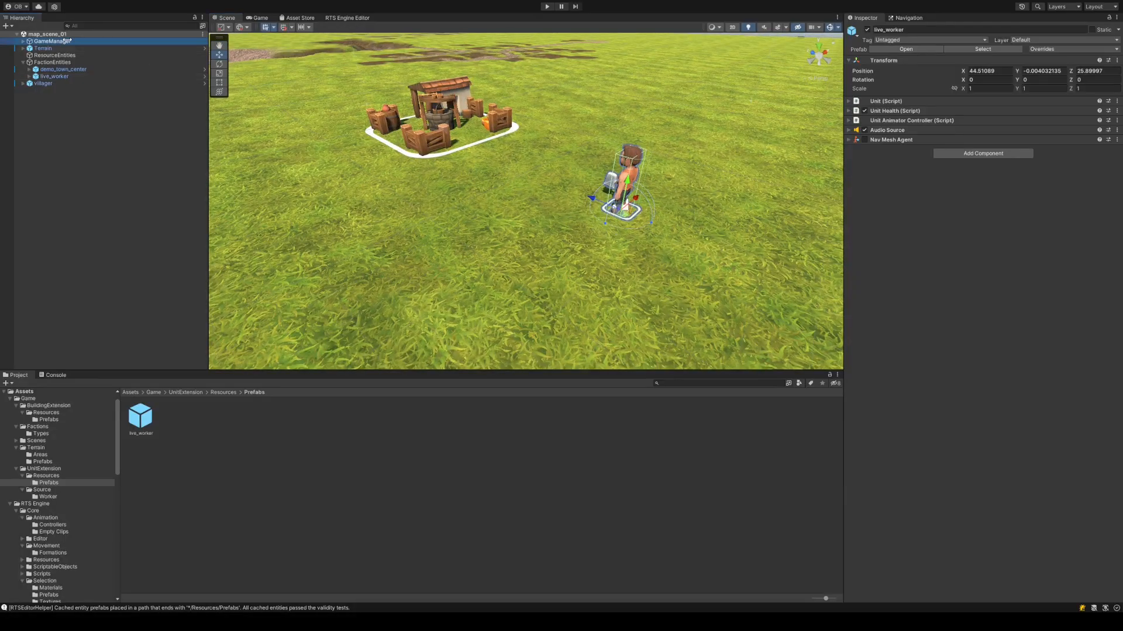
{"action": "left_click_drag", "start_coordinate": [74, 78], "coordinate": [970, 352]}
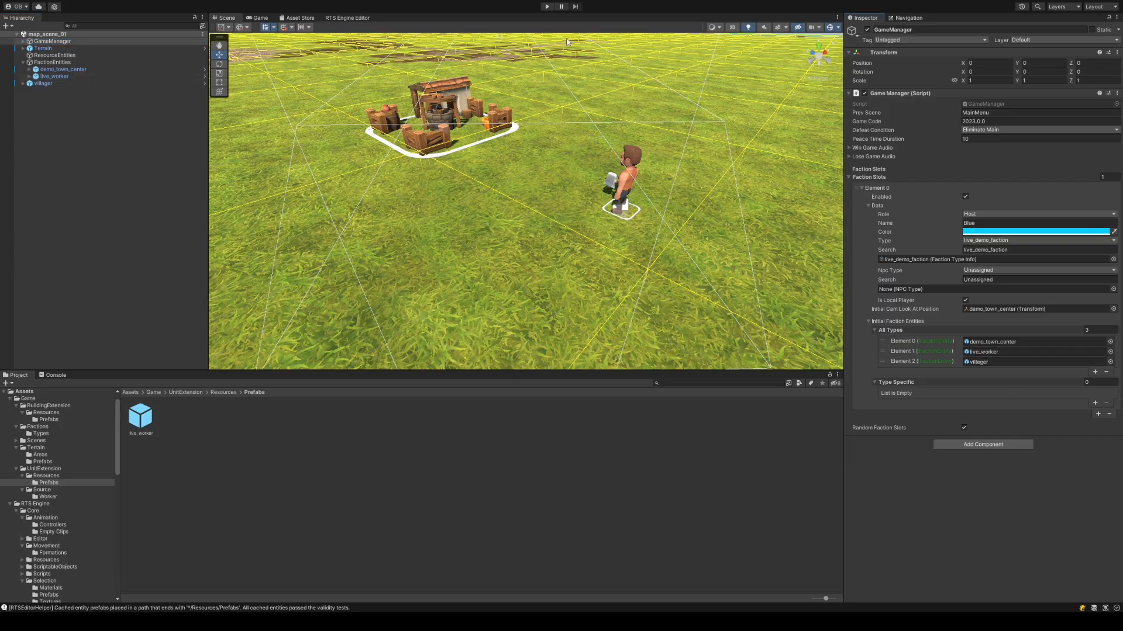
- Delete the villager object, reduce GameManager's All Types list of initial faction entities to 2 elements, and save the scene
{"action": "left_click", "coordinate": [103, 82]}
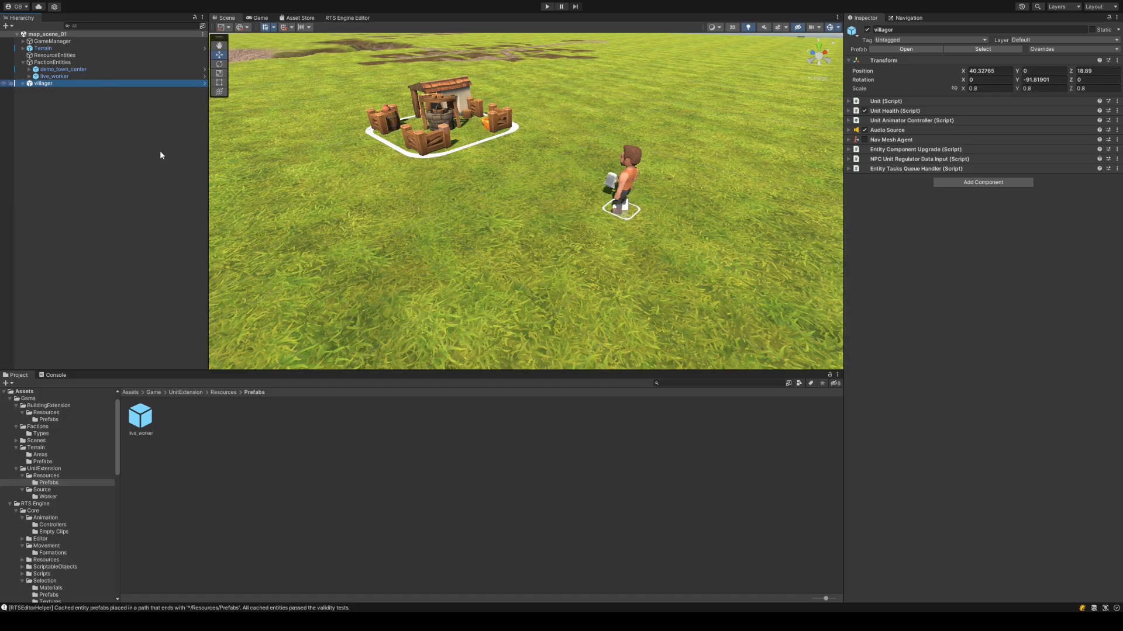
{"action": "key", "text": "Delete"}
{"action": "left_click", "coordinate": [74, 41]}
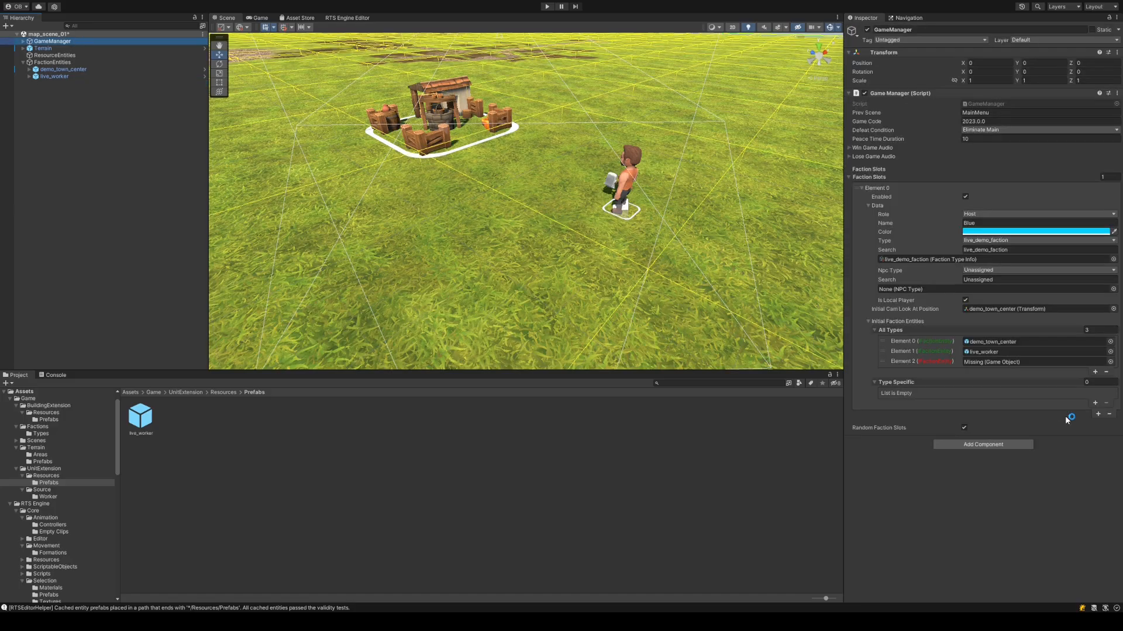
{"action": "left_click", "coordinate": [1102, 323]}
{"action": "left_click", "coordinate": [1102, 323]}
{"action": "left_click", "coordinate": [1098, 331]}
{"action": "type", "text": "2"}
{"action": "key", "text": "Return"}
{"action": "key", "text": "ctrl+s"}
- Run the game, select the worker, and order it to several spots around the town center to check its movement
{"action": "left_click", "coordinate": [547, 7]}
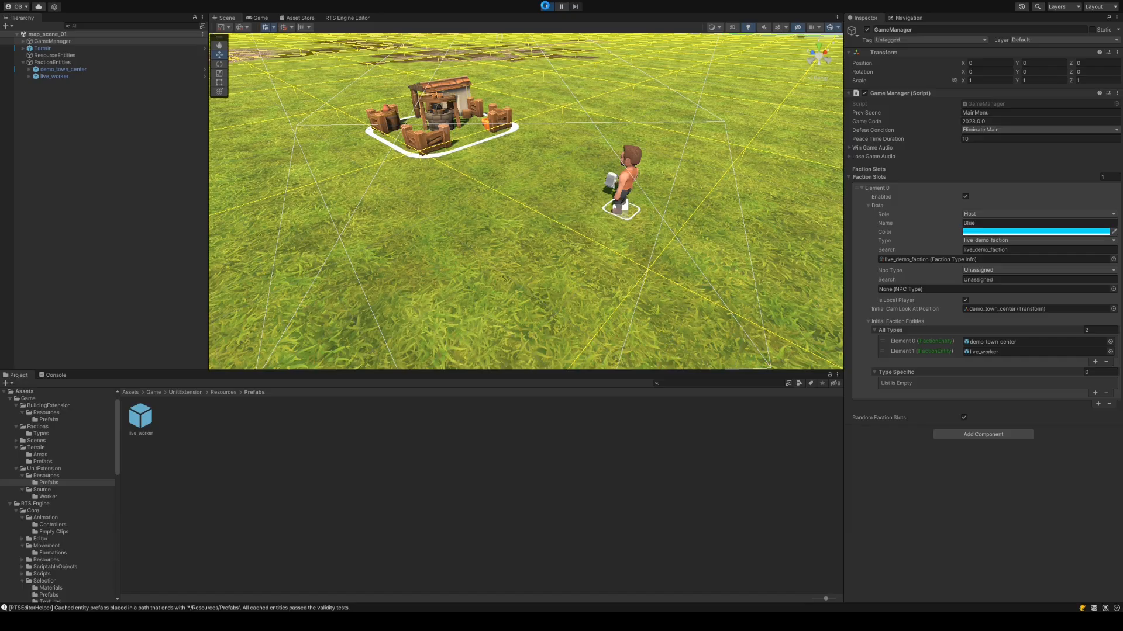
{"action": "left_click", "coordinate": [546, 7]}
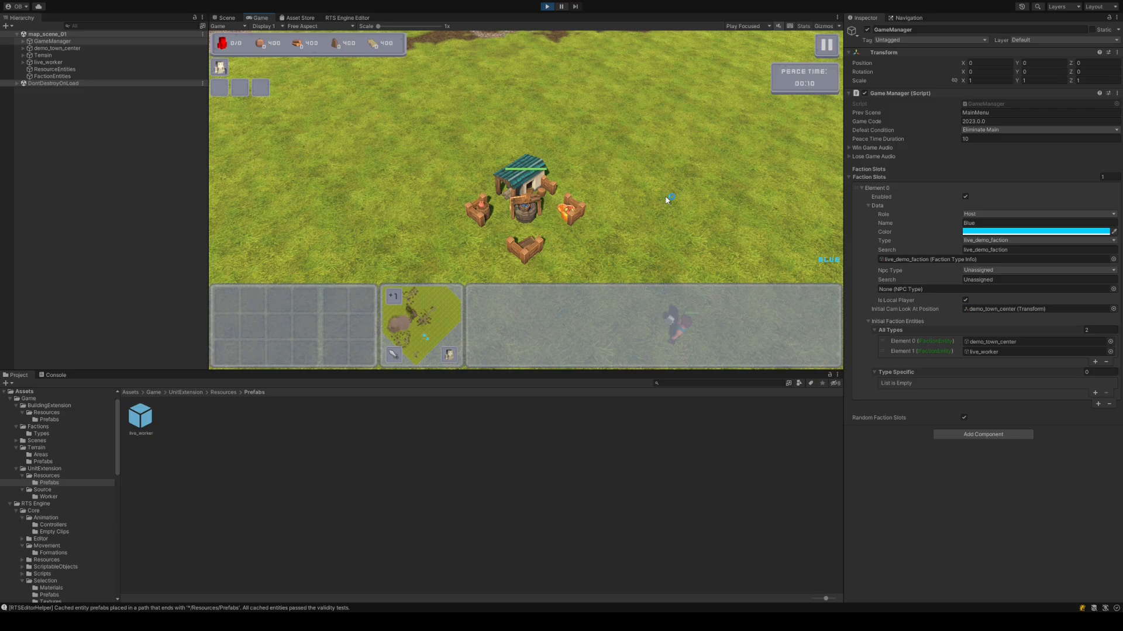
{"action": "left_click_drag", "start_coordinate": [667, 200], "coordinate": [612, 276]}
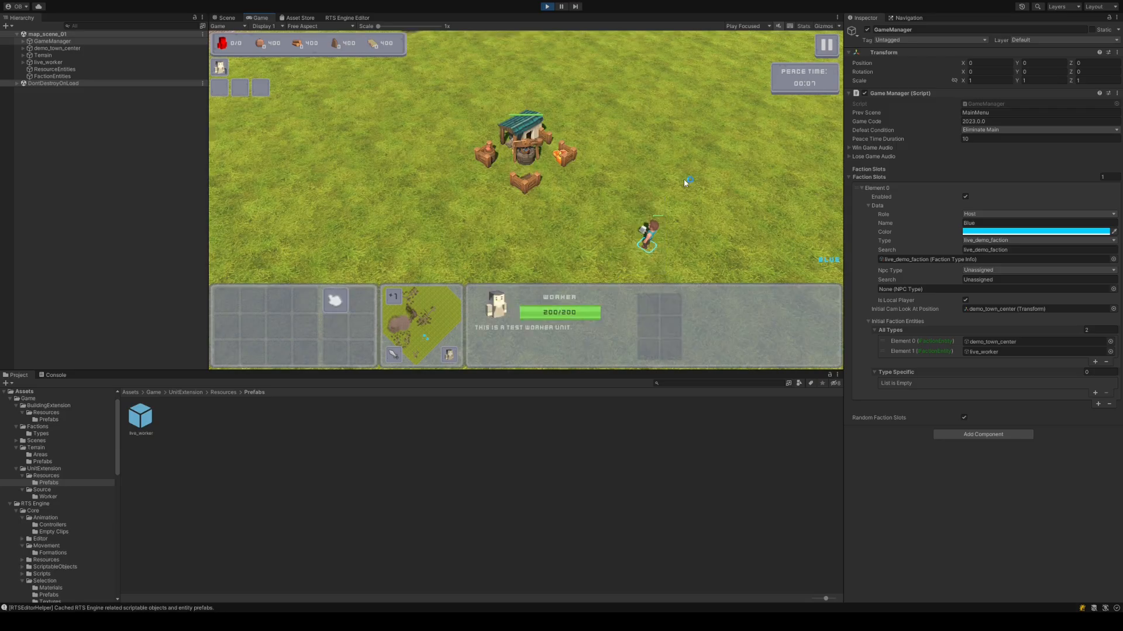
{"action": "right_click", "coordinate": [683, 179]}
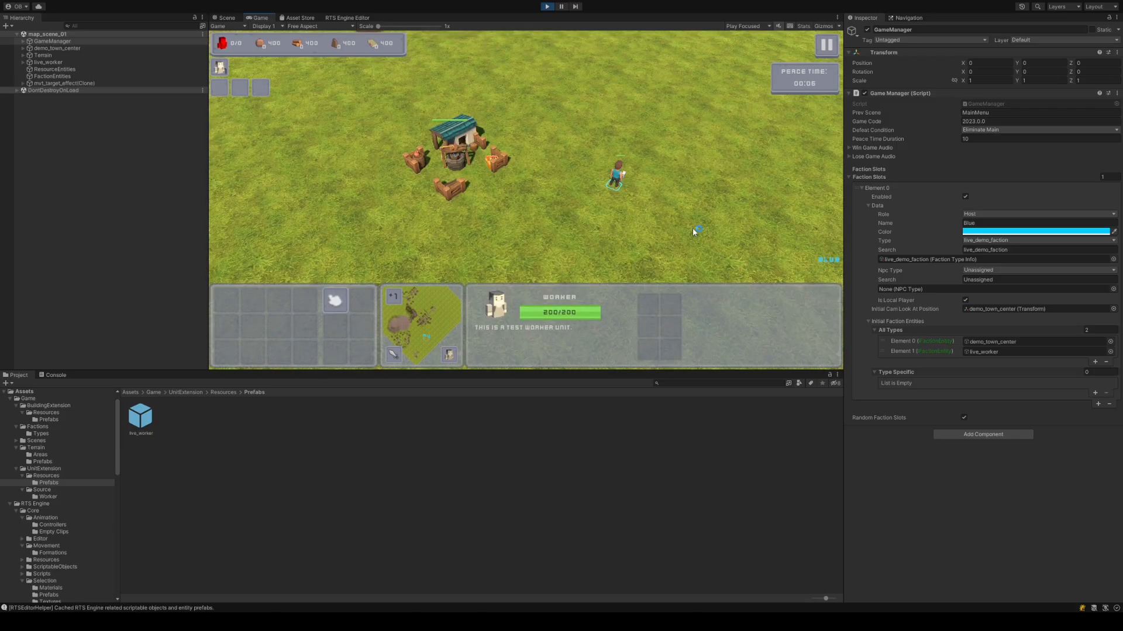
{"action": "scroll", "coordinate": [693, 228], "scroll_direction": "up", "scroll_amount": 3}
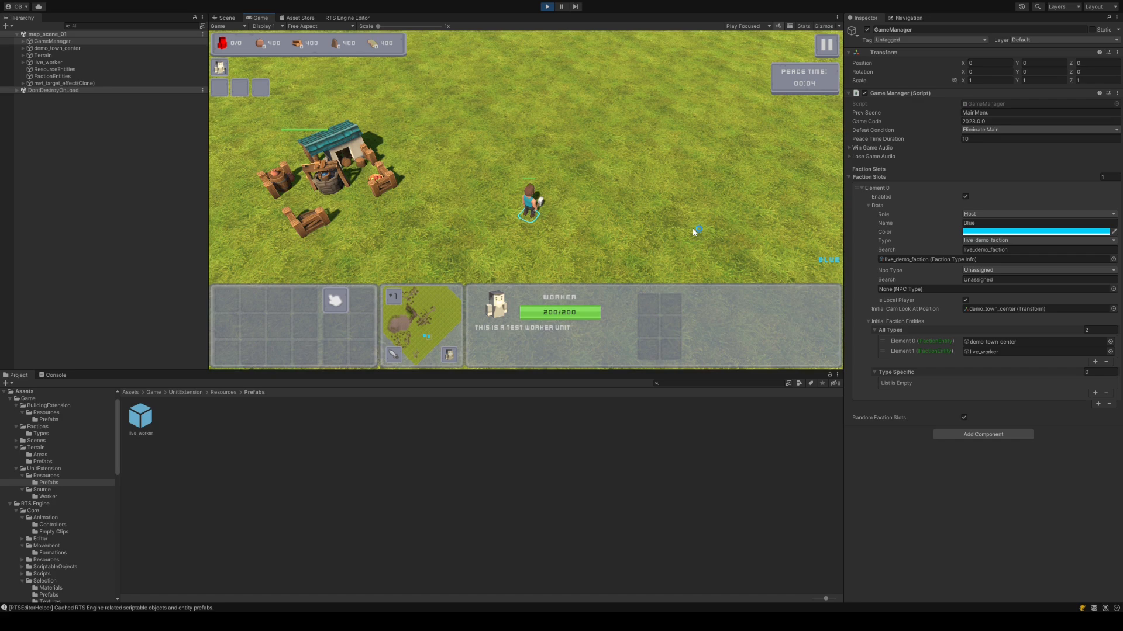
{"action": "scroll", "coordinate": [692, 228], "scroll_direction": "up", "scroll_amount": 3}
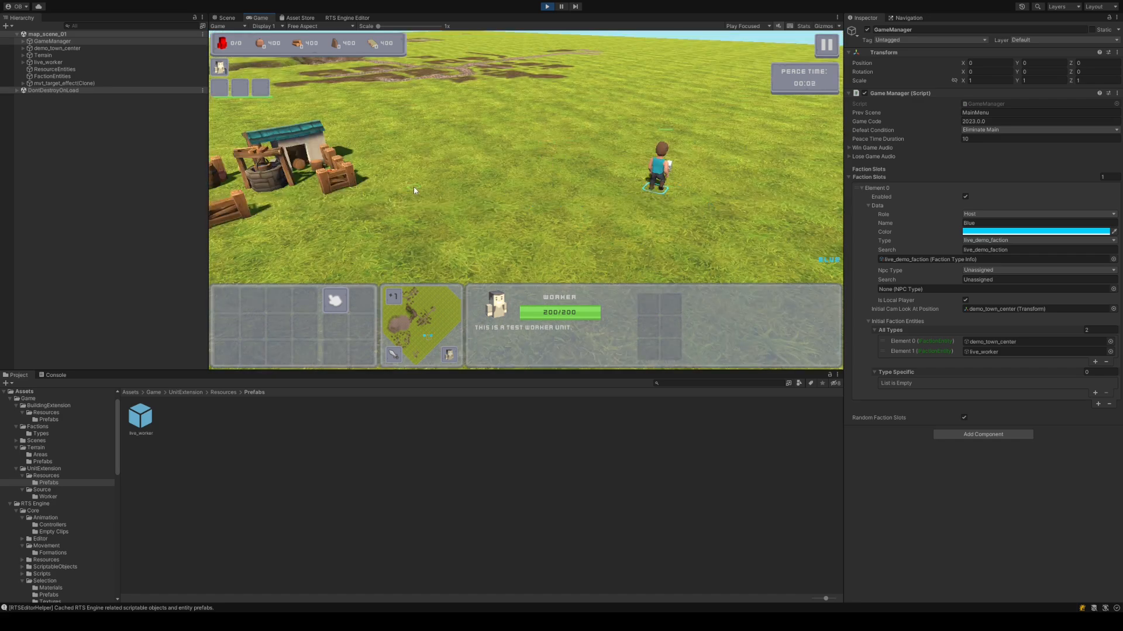
{"action": "right_click", "coordinate": [414, 190]}
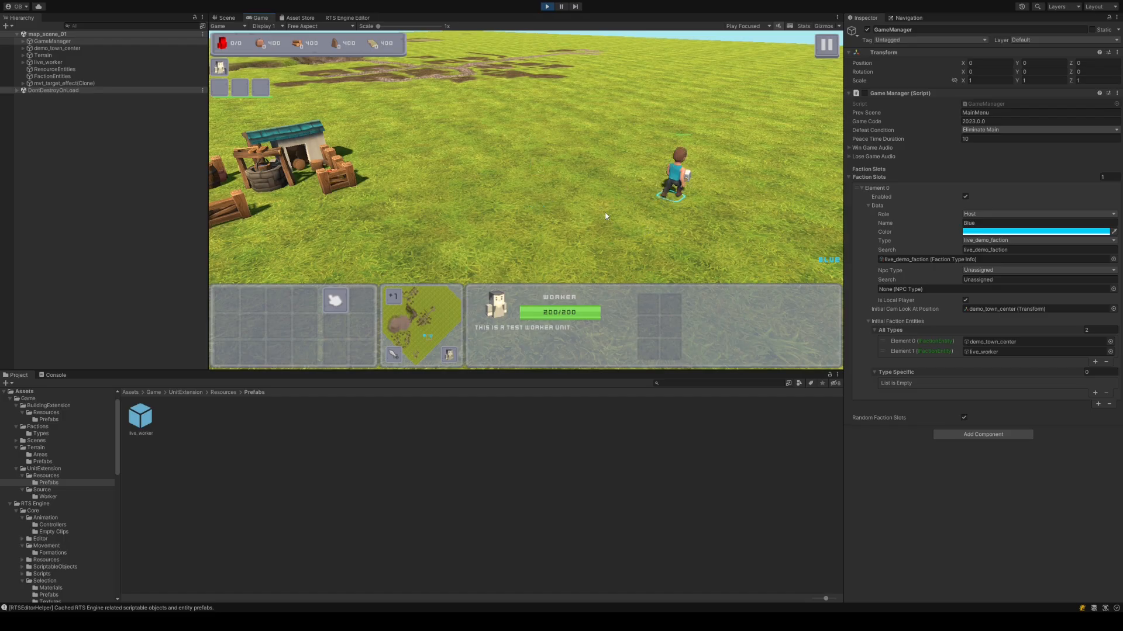
{"action": "right_click", "coordinate": [676, 228]}
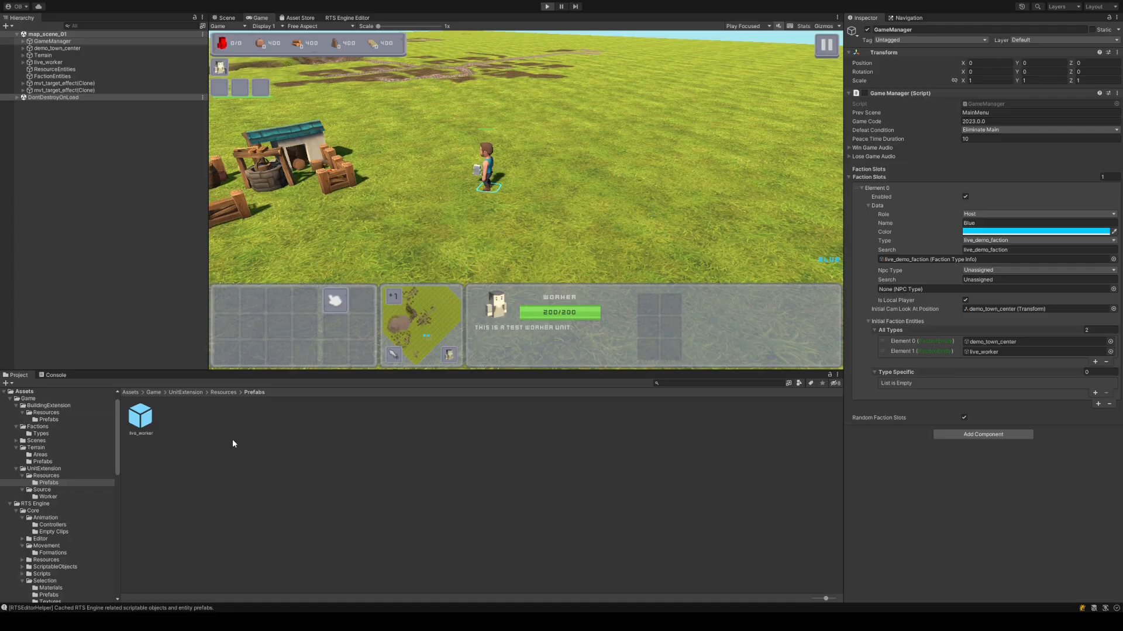
- Set the Unit Movement rotation's Angular Speed to 999 on the live_worker prefab's unit_movement object
{"action": "double_click", "coordinate": [149, 421]}
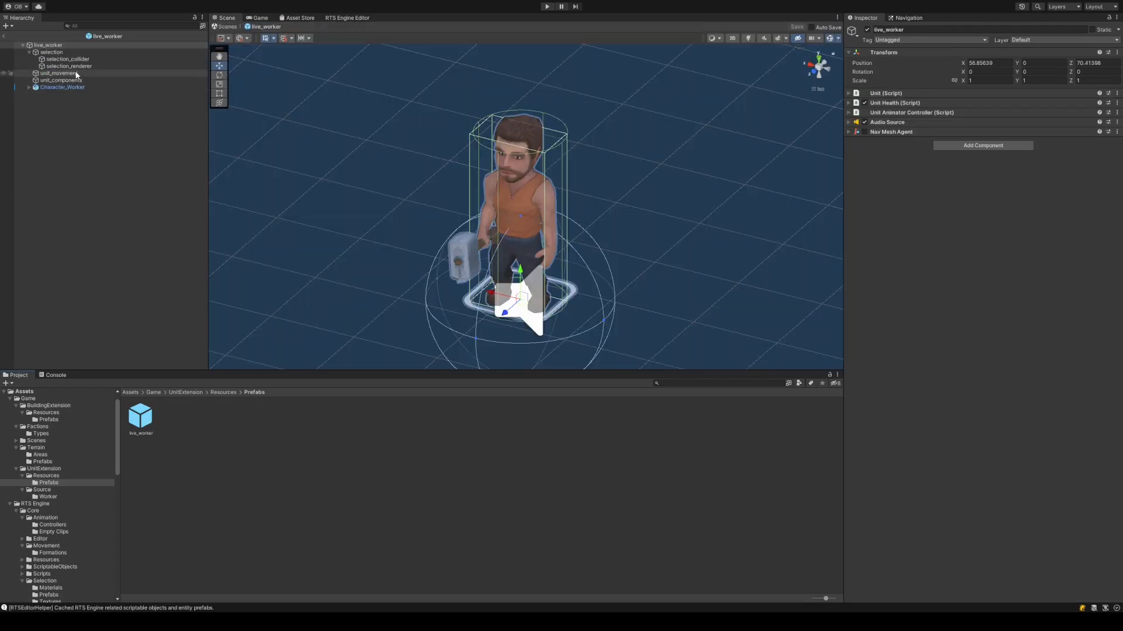
{"action": "left_click", "coordinate": [76, 73]}
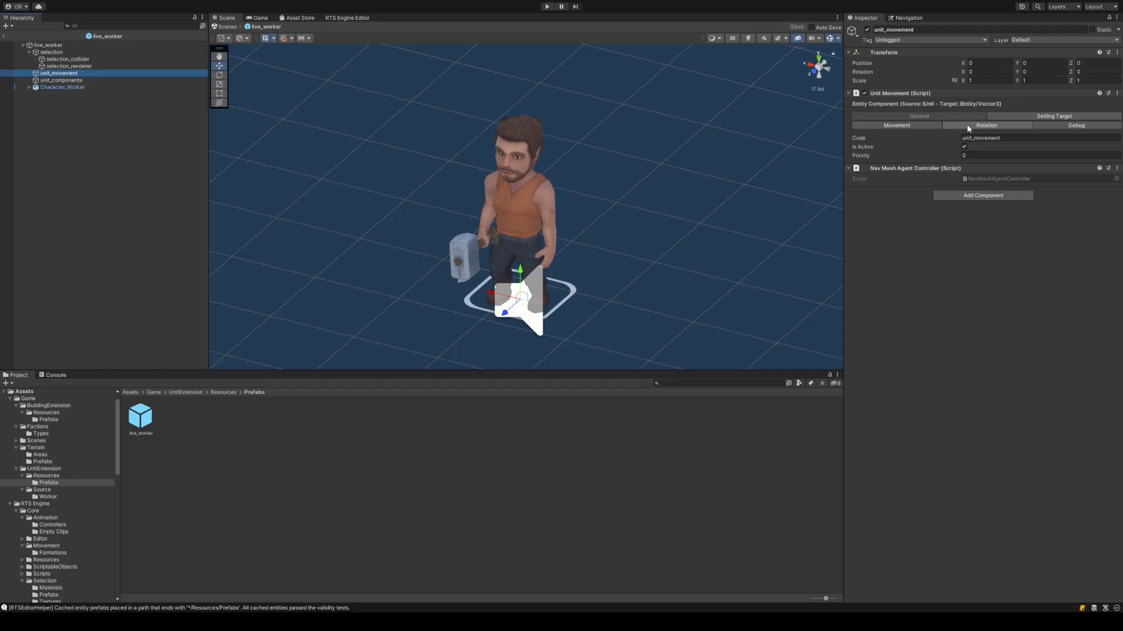
{"action": "left_click", "coordinate": [968, 126]}
{"action": "left_click", "coordinate": [982, 138]}
- Run the game again and send the worker in opposing directions to check how quickly it turns
{"action": "left_click", "coordinate": [564, 7]}
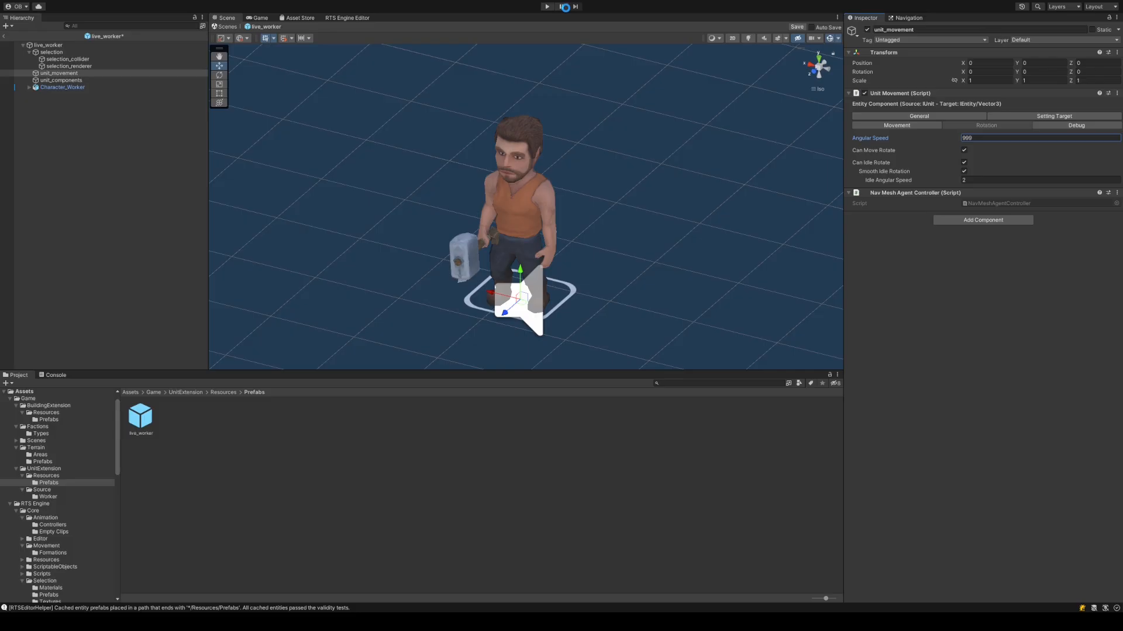
{"action": "left_click", "coordinate": [548, 7]}
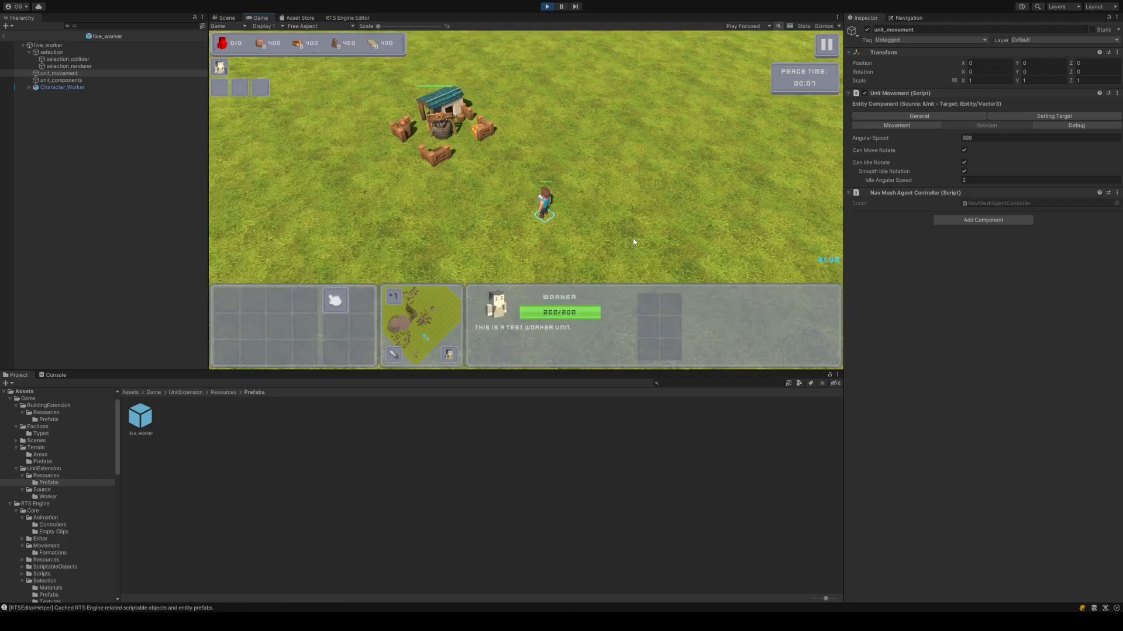
{"action": "scroll", "coordinate": [633, 237], "scroll_direction": "up", "scroll_amount": 5}
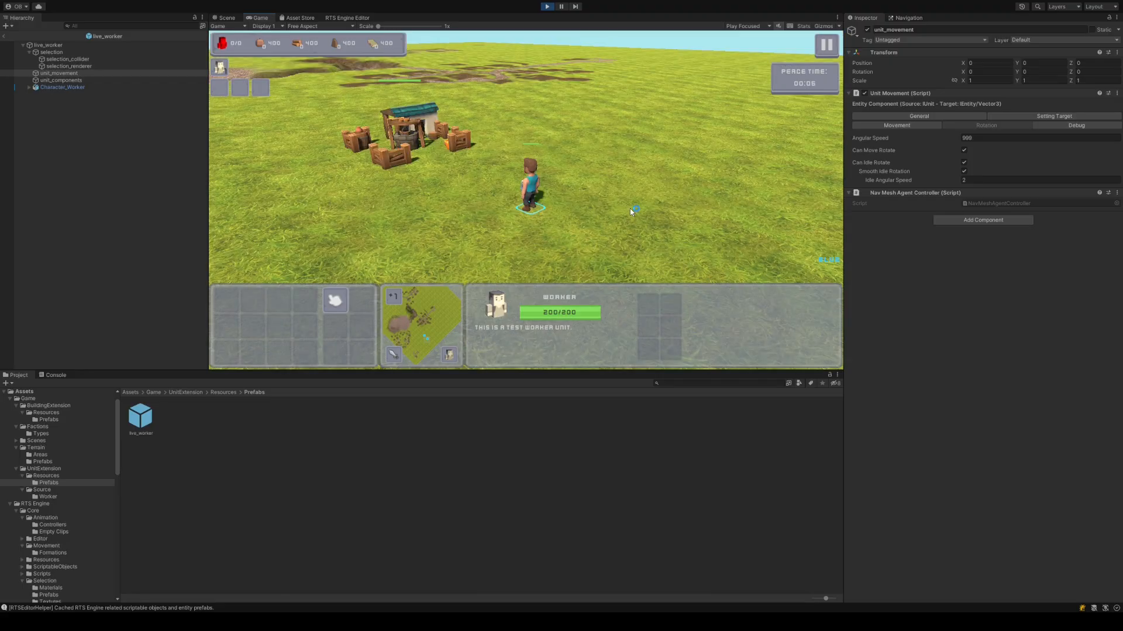
{"action": "right_click", "coordinate": [629, 208]}
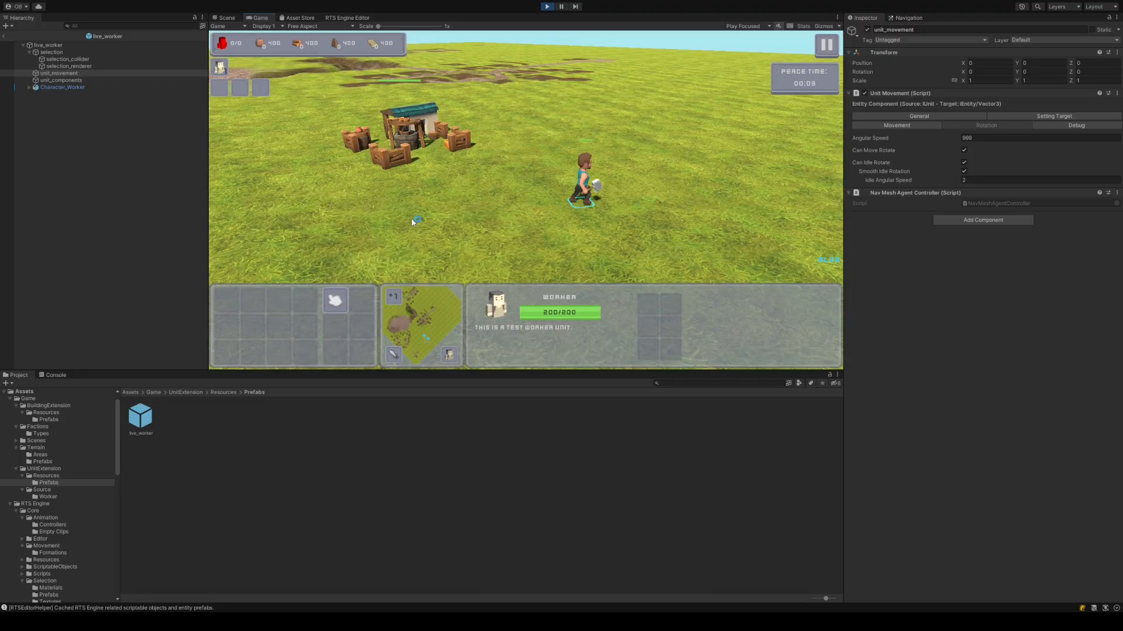
{"action": "right_click", "coordinate": [412, 219]}
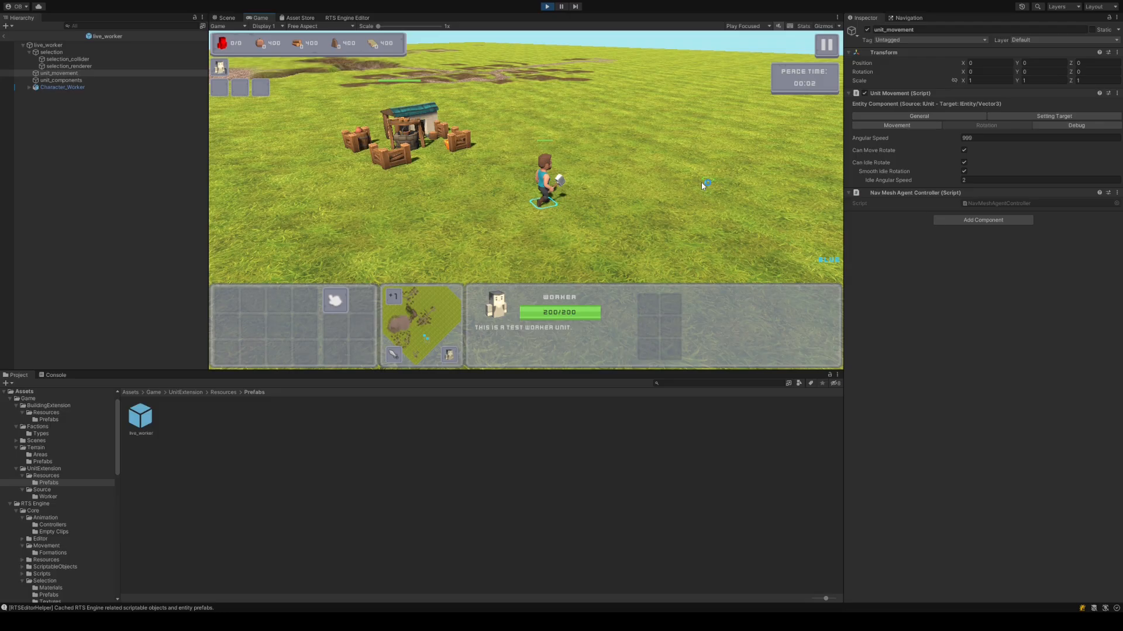
{"action": "right_click", "coordinate": [508, 226]}
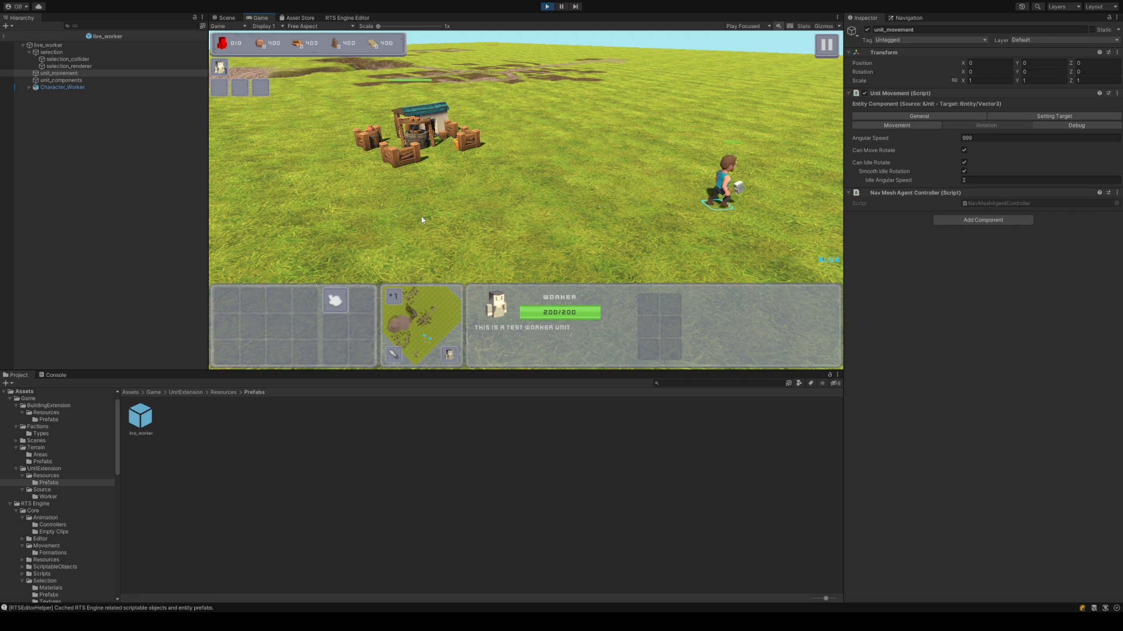
- Stop the game, find the villager prefab, and compare its Unit Movement rotation and movement settings with the worker's
{"action": "left_click", "coordinate": [544, 7]}
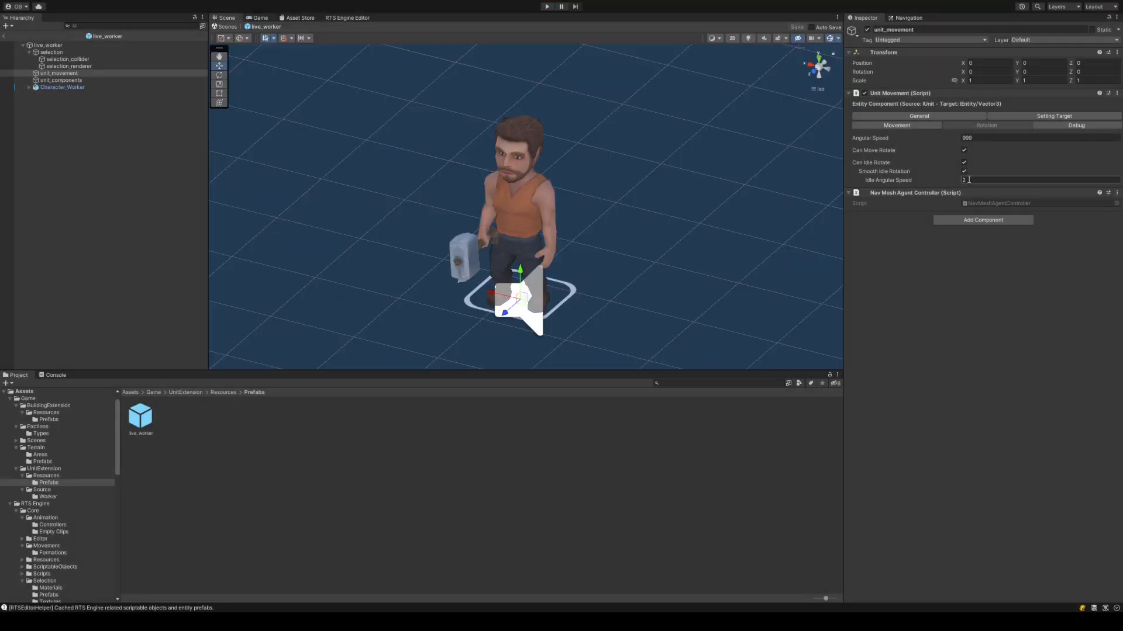
{"action": "left_click", "coordinate": [966, 180]}
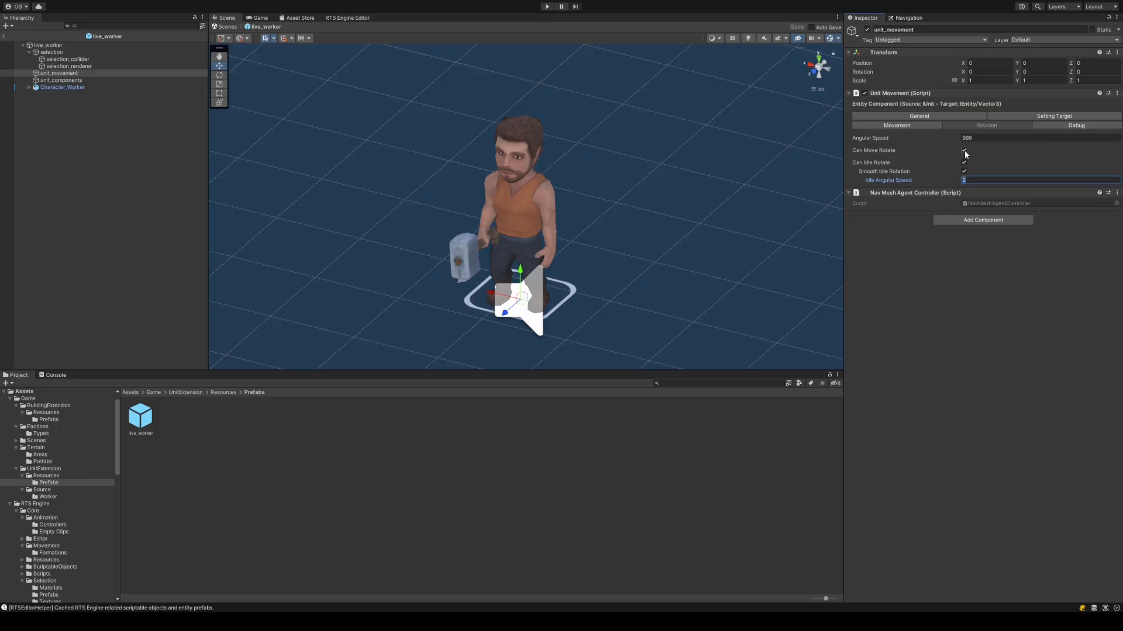
{"action": "left_click", "coordinate": [964, 131]}
{"action": "left_click", "coordinate": [672, 383]}
{"action": "type", "text": "villager"}
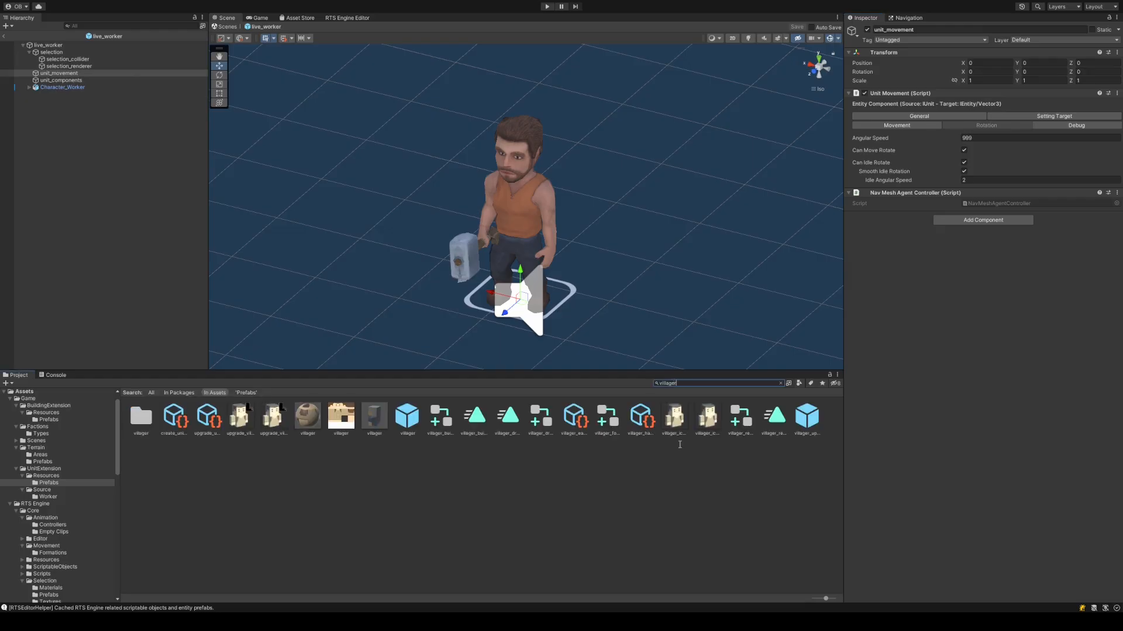
{"action": "left_click", "coordinate": [376, 416]}
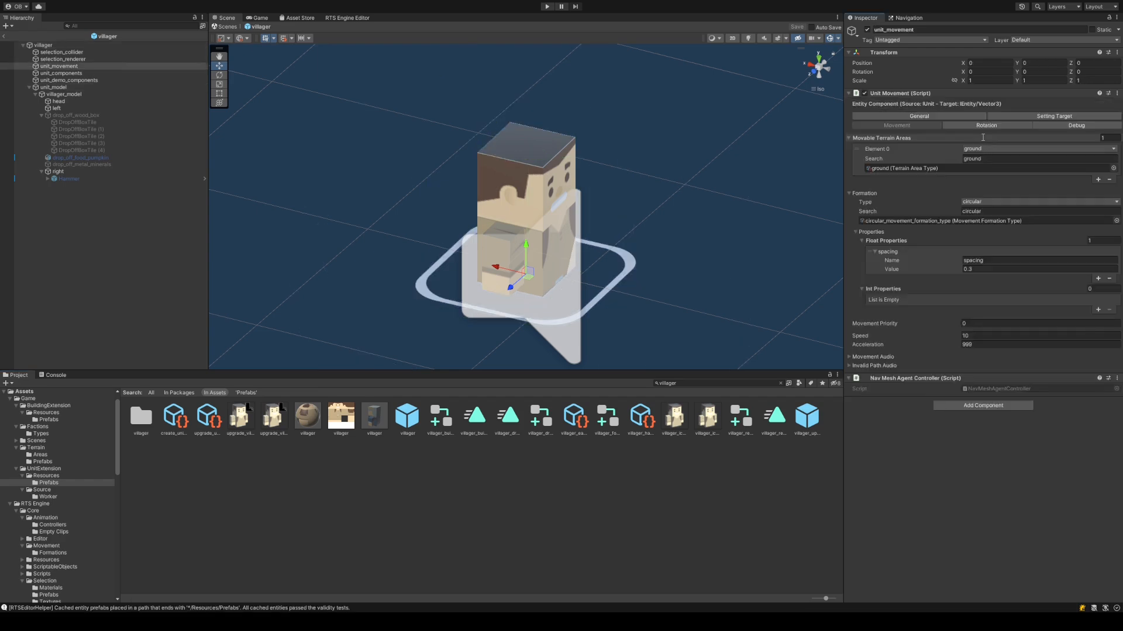
{"action": "left_click", "coordinate": [976, 180]}
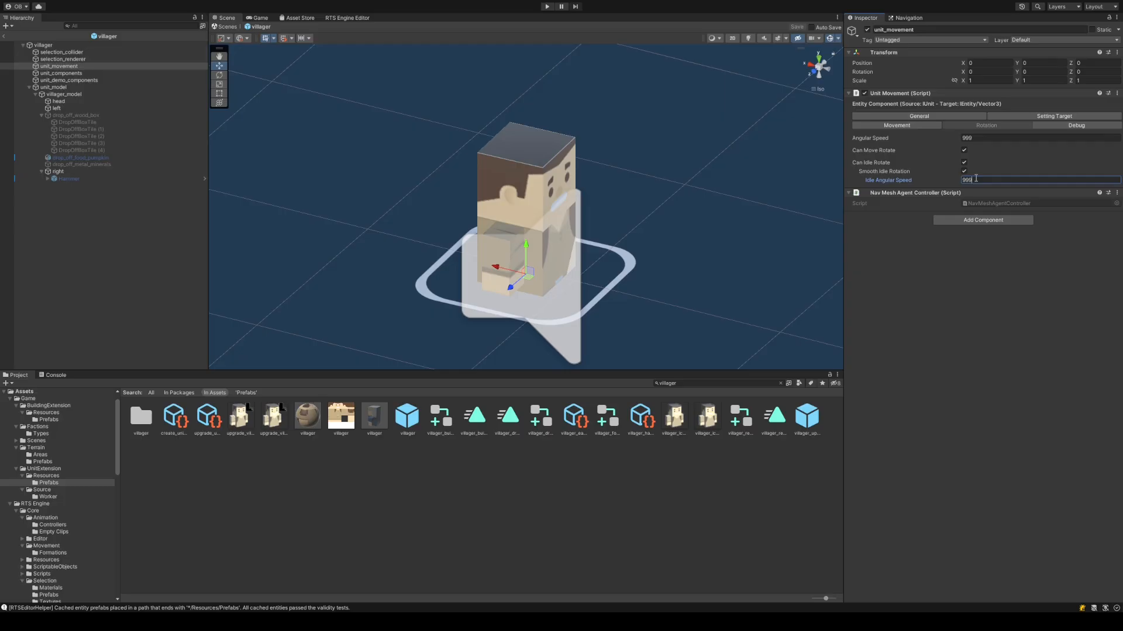
{"action": "left_click", "coordinate": [931, 126]}
- Reopen the live_worker prefab and set the Idle Angular Speed of its unit_movement object's rotation to 999
{"action": "left_click", "coordinate": [725, 384]}
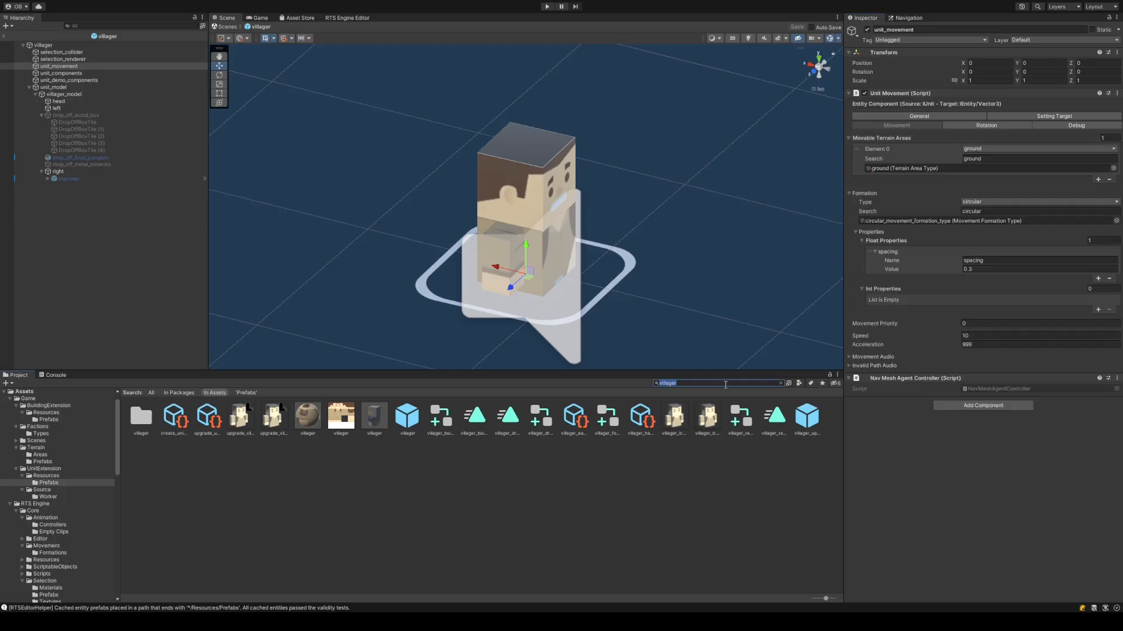
{"action": "type", "text": "live_"}
{"action": "left_click", "coordinate": [215, 419]}
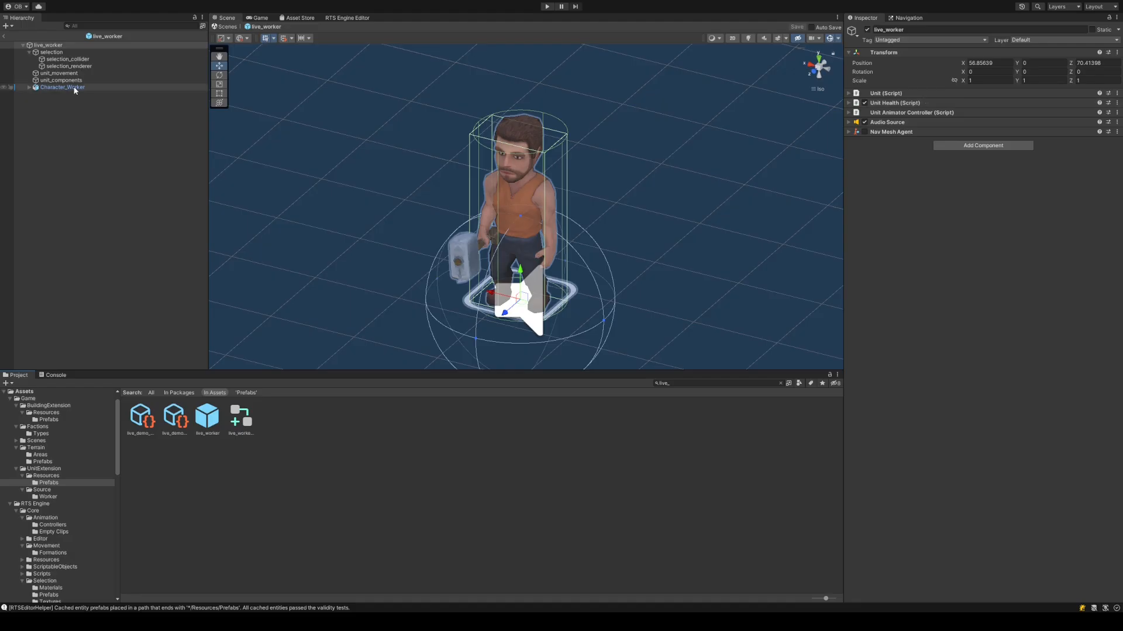
{"action": "left_click", "coordinate": [65, 53]}
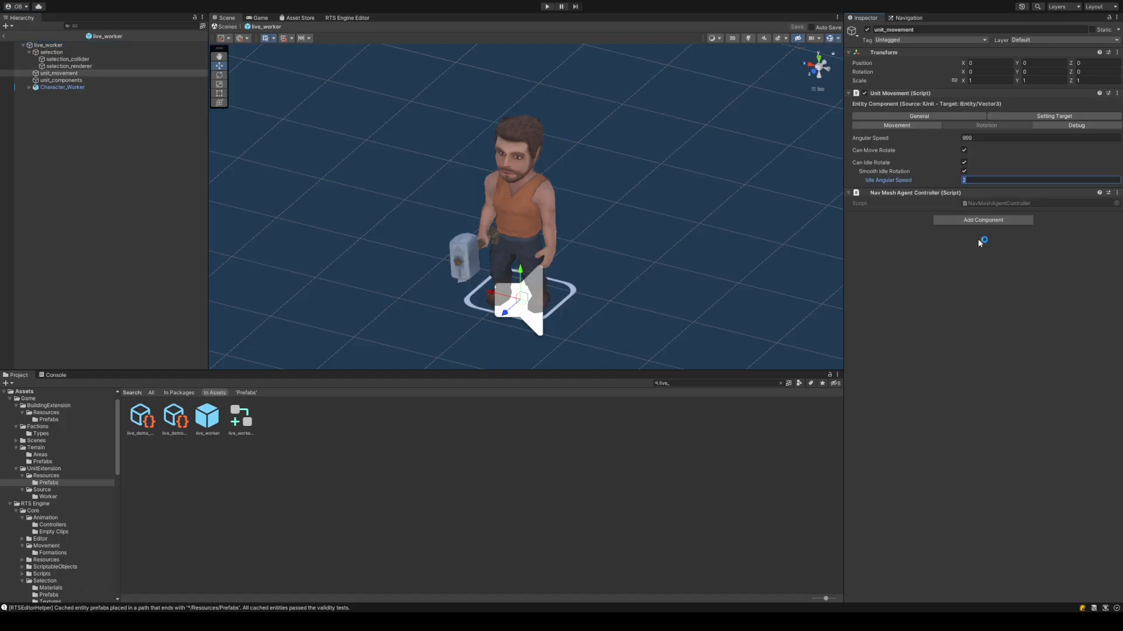
{"action": "type", "text": "999"}
{"action": "left_click", "coordinate": [924, 125]}
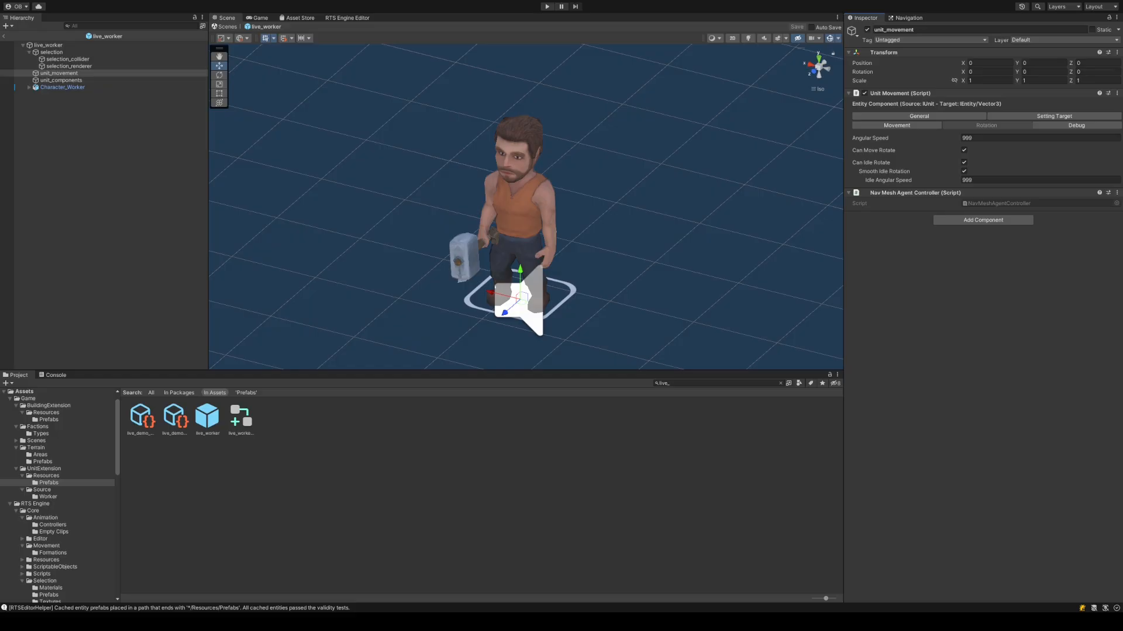
{"action": "left_click", "coordinate": [896, 125]}
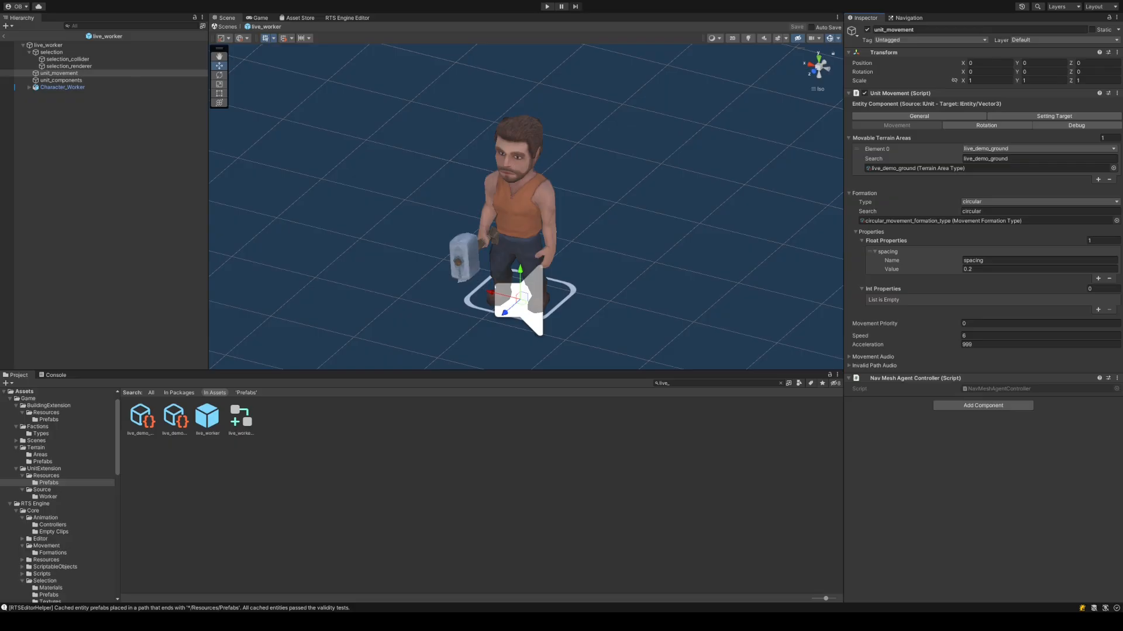
- Run the game and order the worker around the town center to check its movement and turning
{"action": "left_click", "coordinate": [546, 6]}
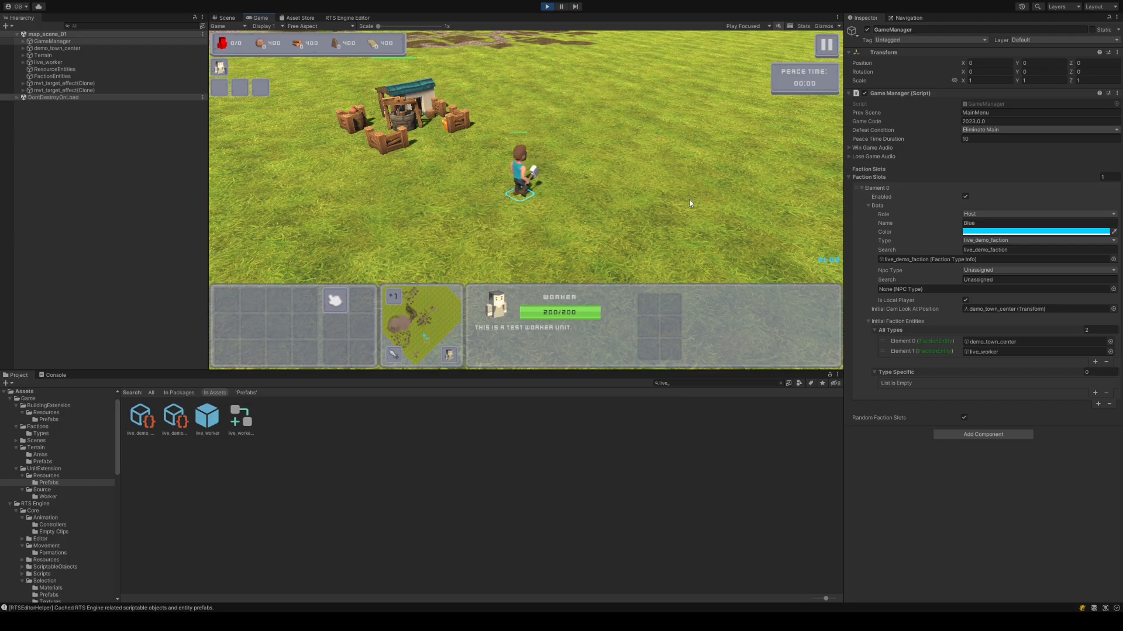
{"action": "right_click", "coordinate": [447, 209]}
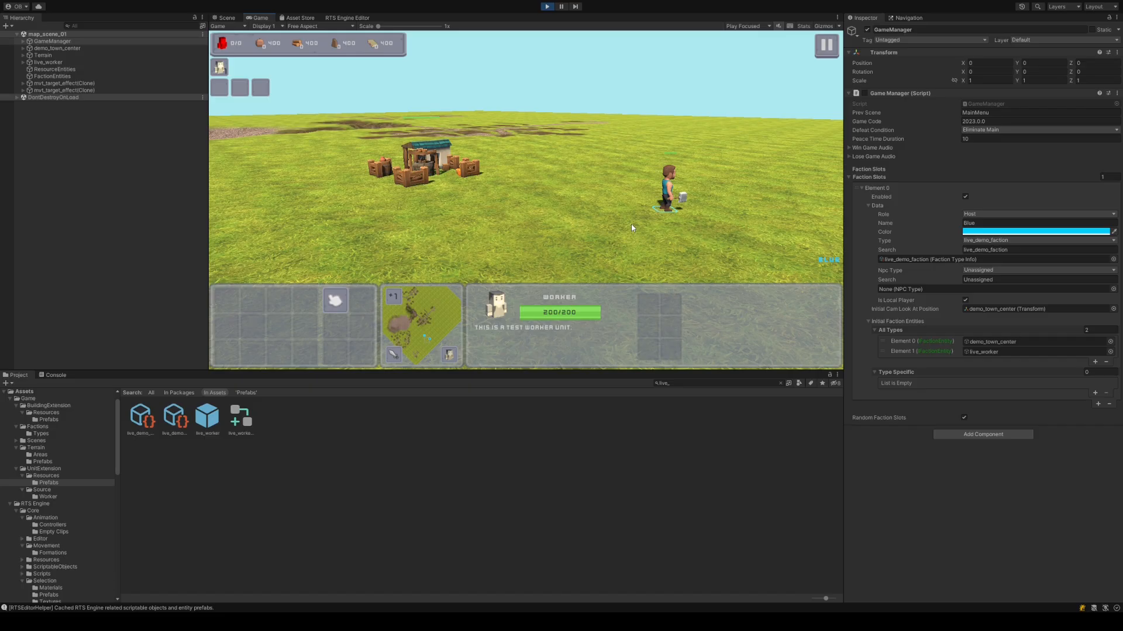
{"action": "scroll", "coordinate": [632, 198], "scroll_direction": "down", "scroll_amount": 3}
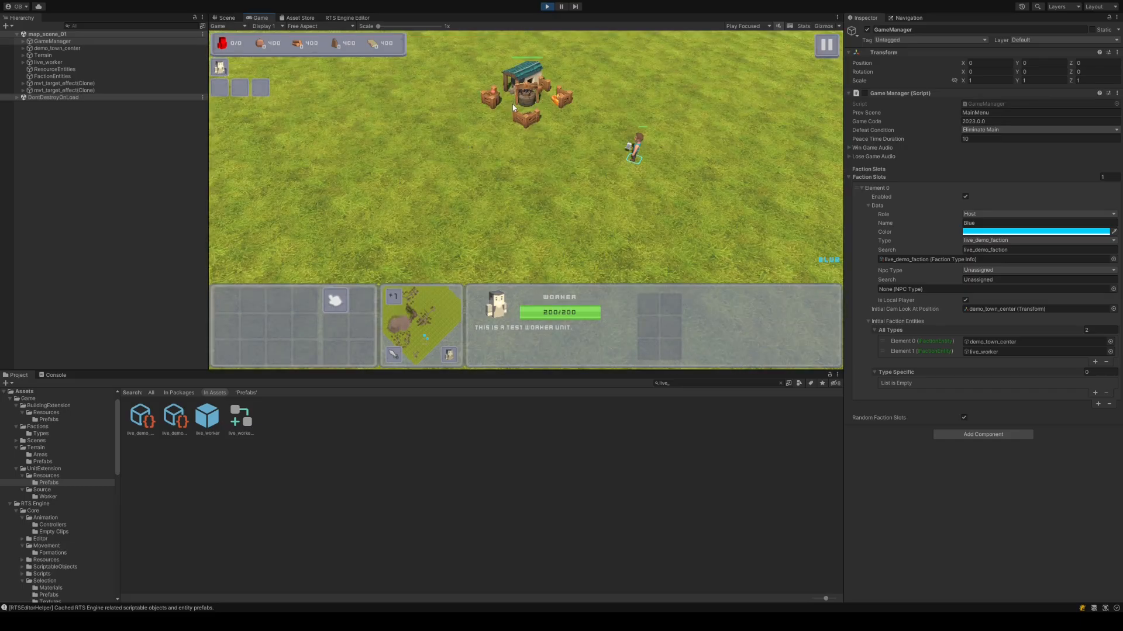
{"action": "left_click", "coordinate": [514, 108]}
{"action": "scroll", "coordinate": [594, 186], "scroll_direction": "up", "scroll_amount": 2}
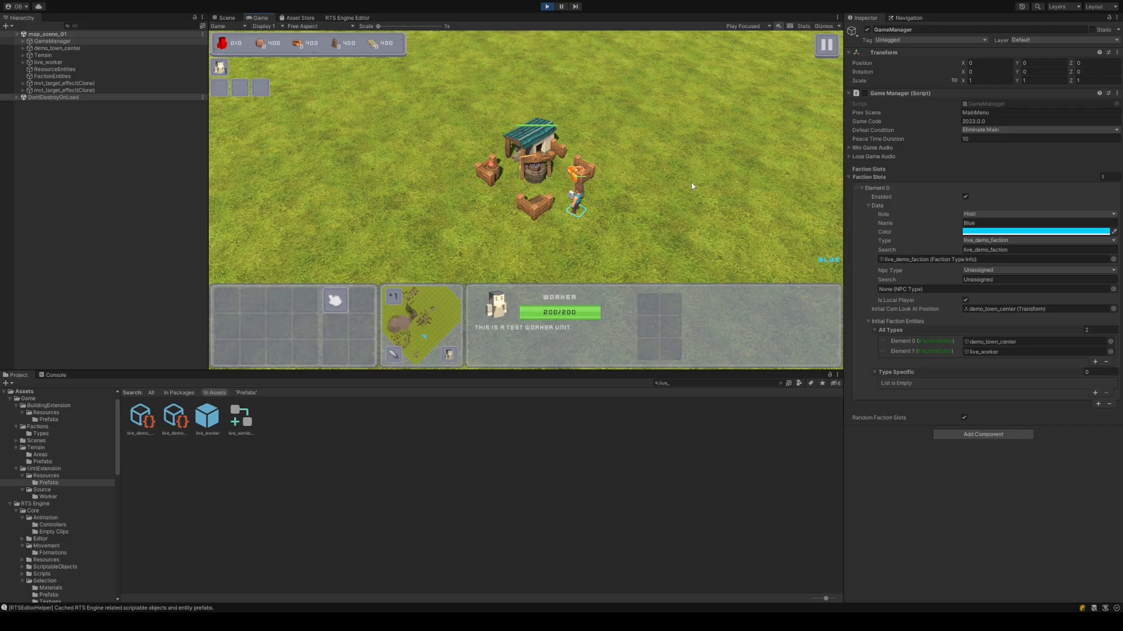
{"action": "scroll", "coordinate": [691, 186], "scroll_direction": "up", "scroll_amount": 3}
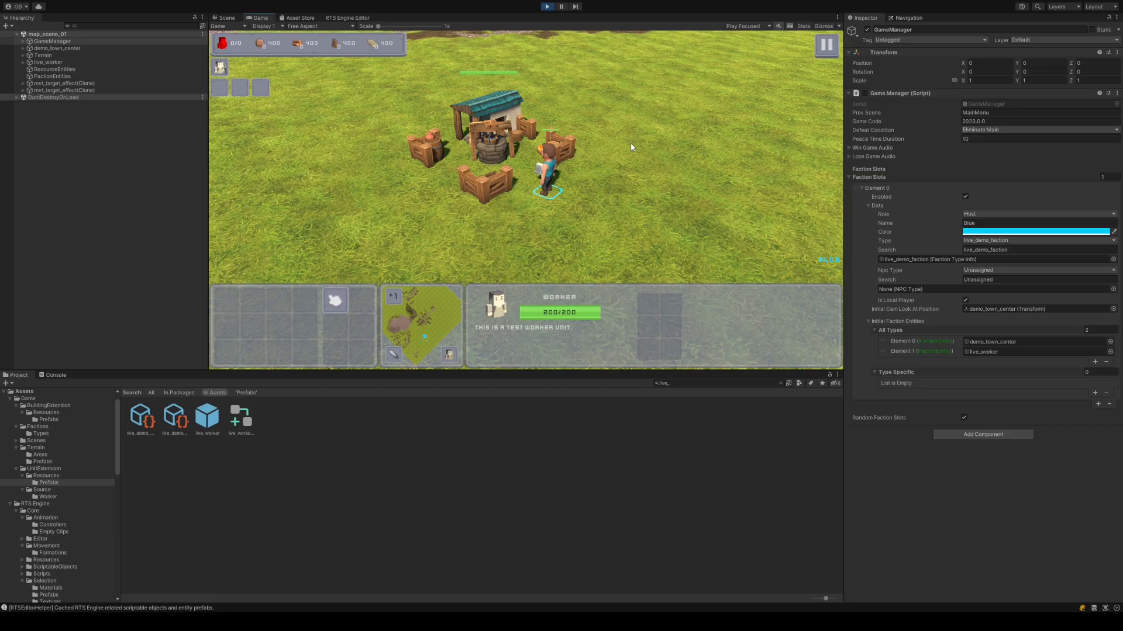
{"action": "scroll", "coordinate": [631, 146], "scroll_direction": "down", "scroll_amount": 3}
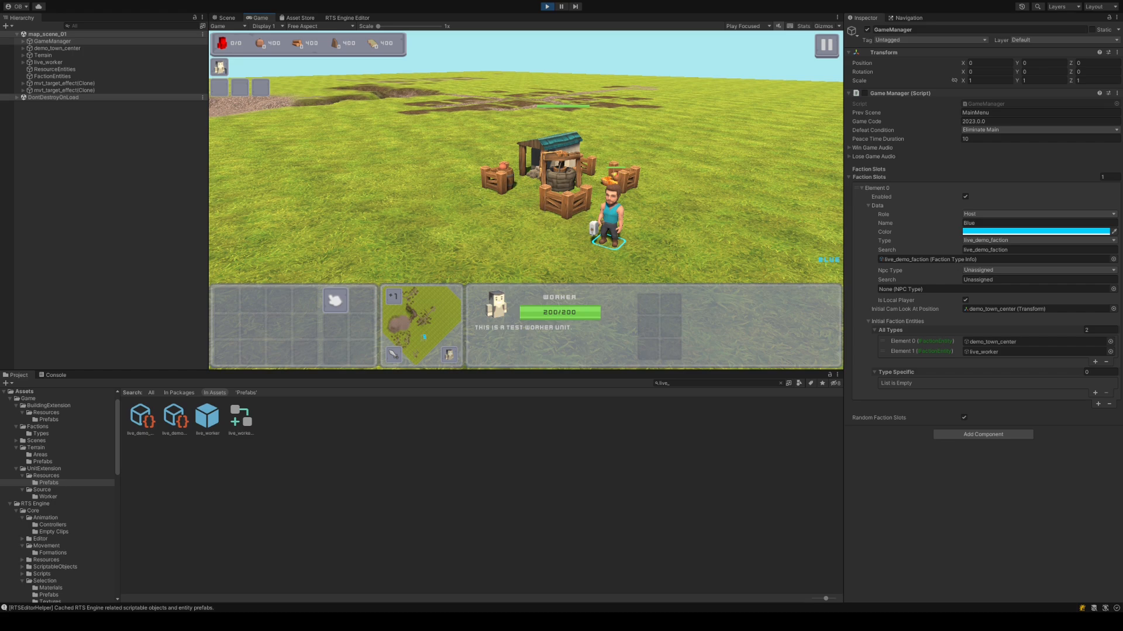
{"action": "key", "text": "Up"}
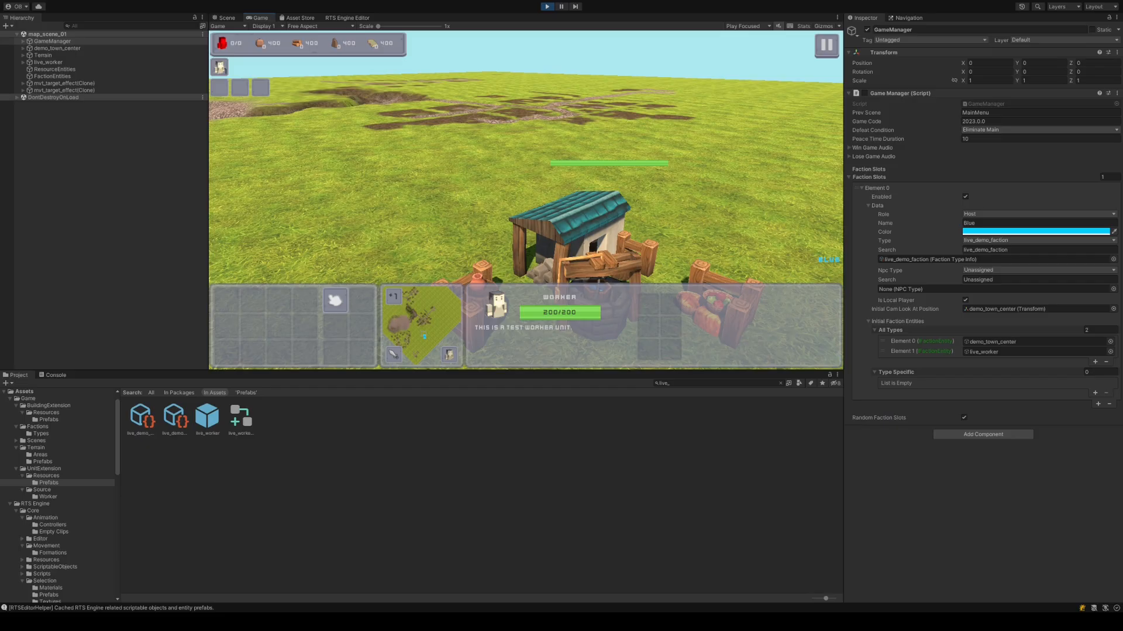
{"action": "key", "text": "Up"}
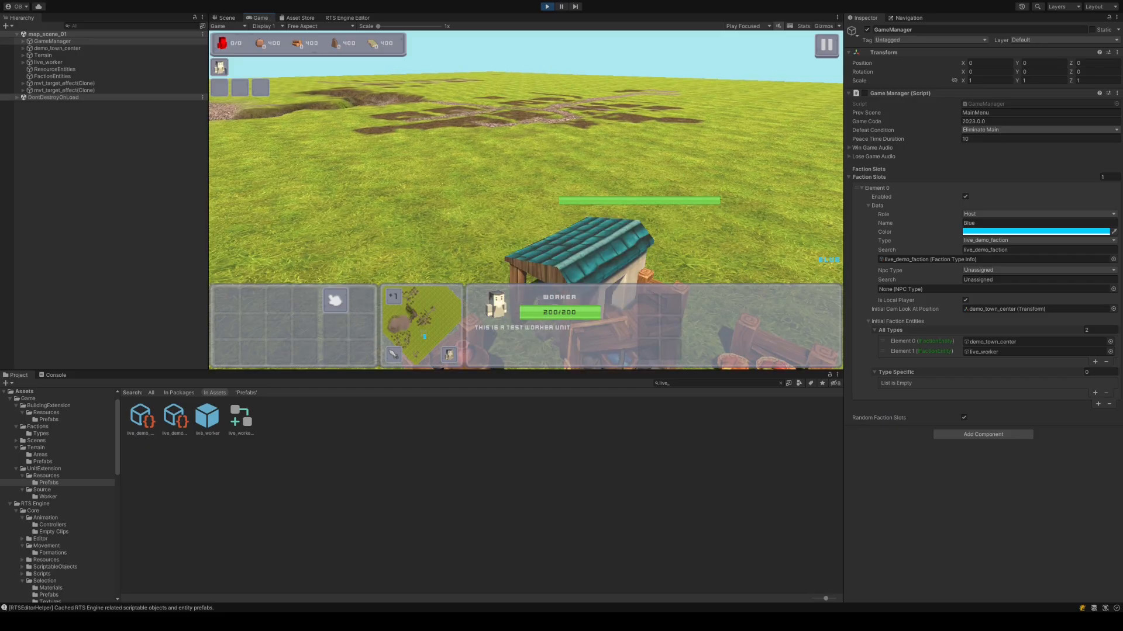
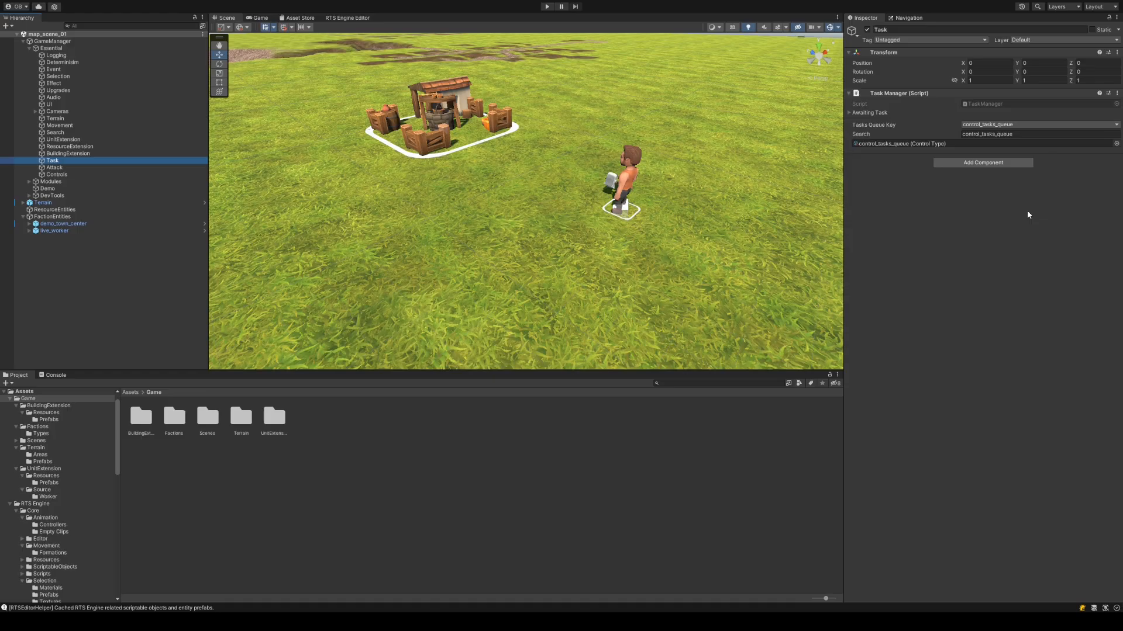
- Examine the Task object's Awaiting Task custom cursor settings in Task Manager and locate the cursor icon sprite in the project
{"action": "left_click", "coordinate": [868, 114]}
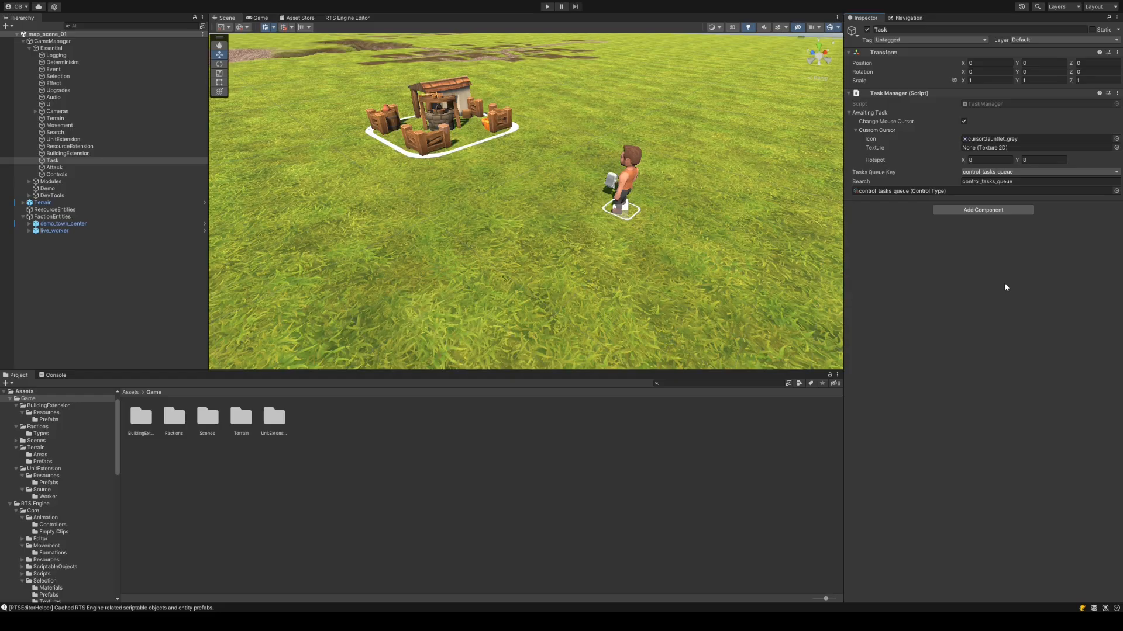
{"action": "left_click", "coordinate": [548, 7]}
{"action": "left_click", "coordinate": [1005, 141]}
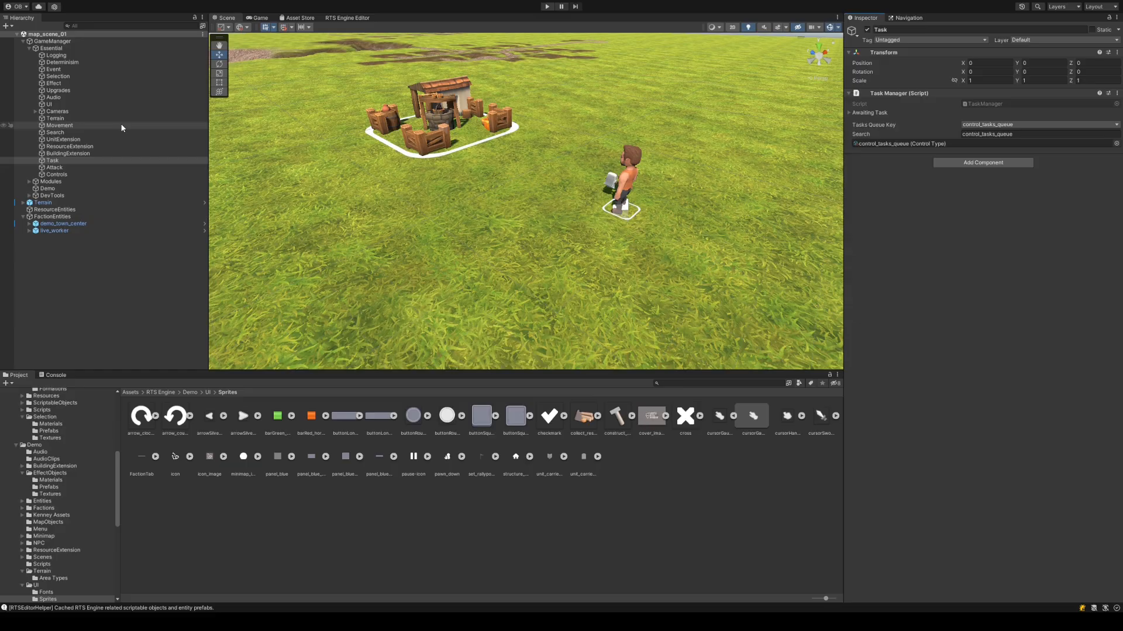
- Select the UI object under Essential and open its Game UI Text Display Manager script for review
{"action": "left_click", "coordinate": [120, 105]}
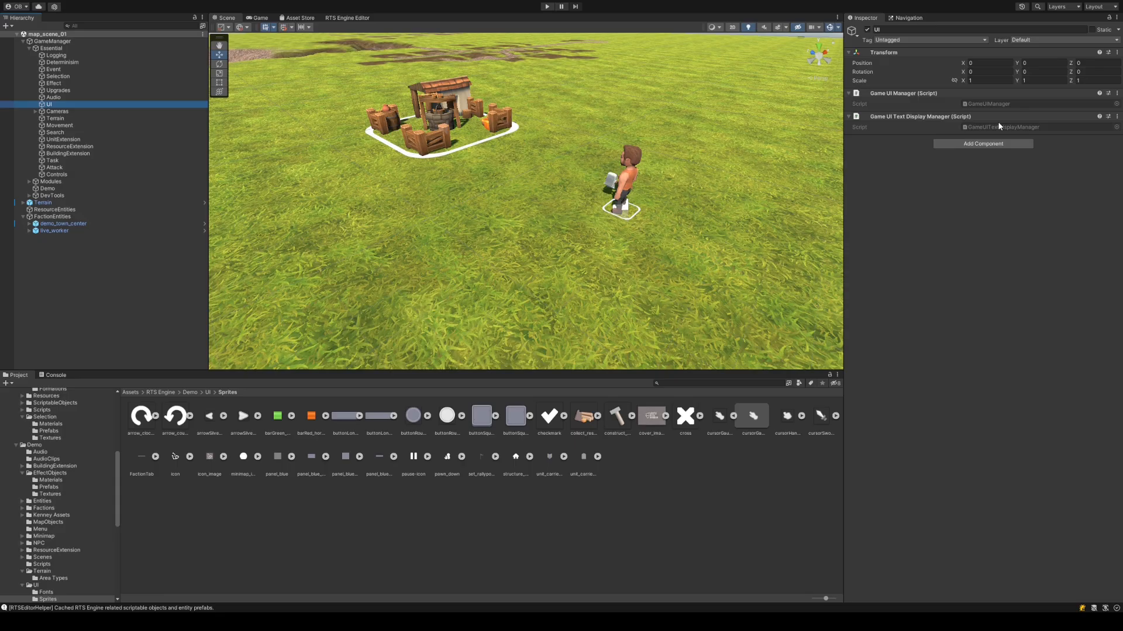
{"action": "double_click", "coordinate": [999, 127]}
{"action": "left_click", "coordinate": [998, 125]}
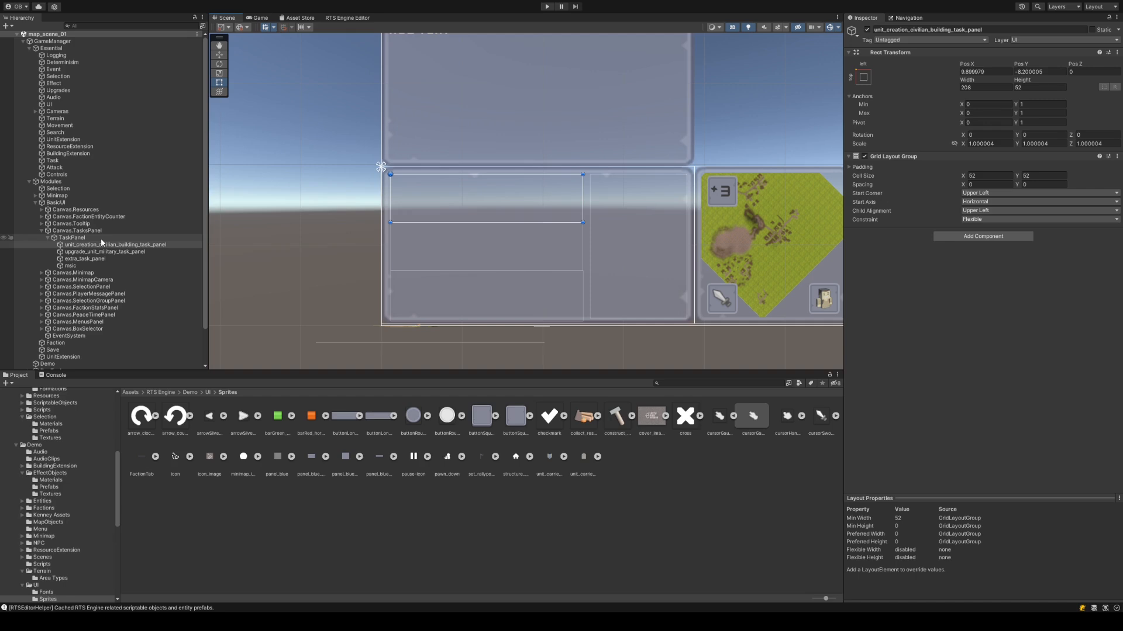
- Go through the four task category panels under TaskPanel to examine the area each one covers in the UI
{"action": "left_click", "coordinate": [109, 245]}
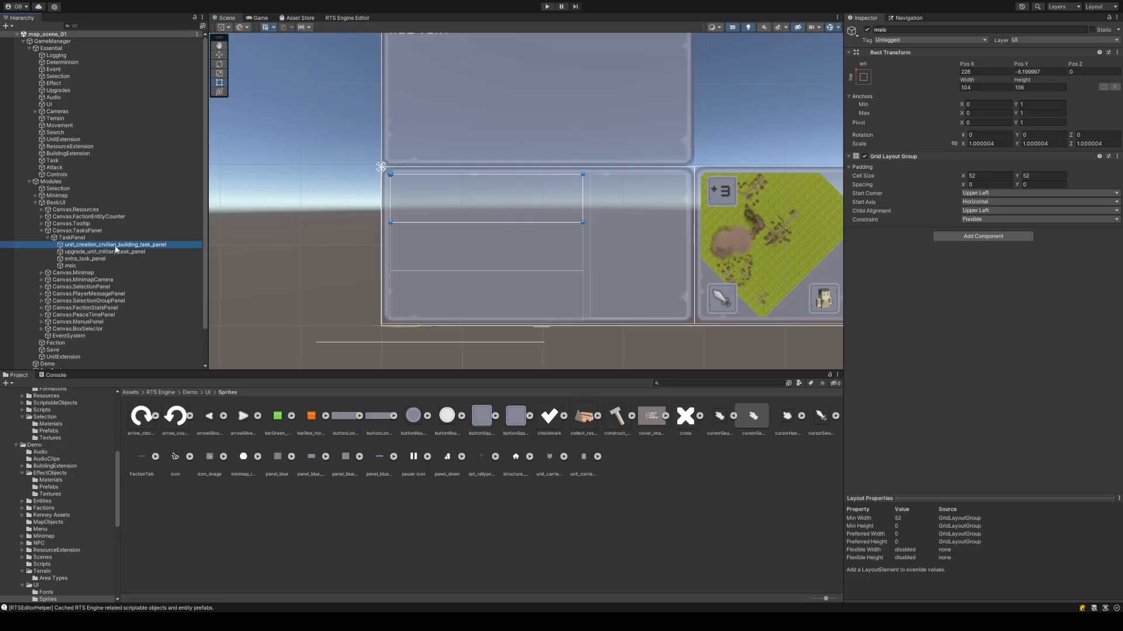
{"action": "key", "text": "Down"}
{"action": "key", "text": "Down"}
{"action": "key", "text": "Down"}
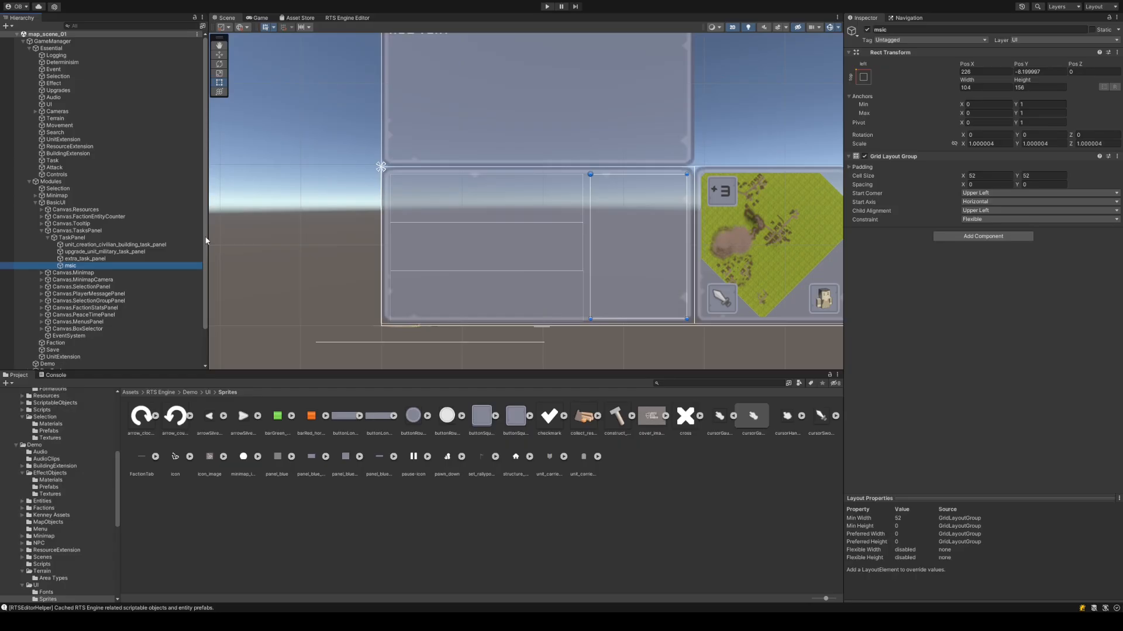
{"action": "left_click", "coordinate": [115, 245]}
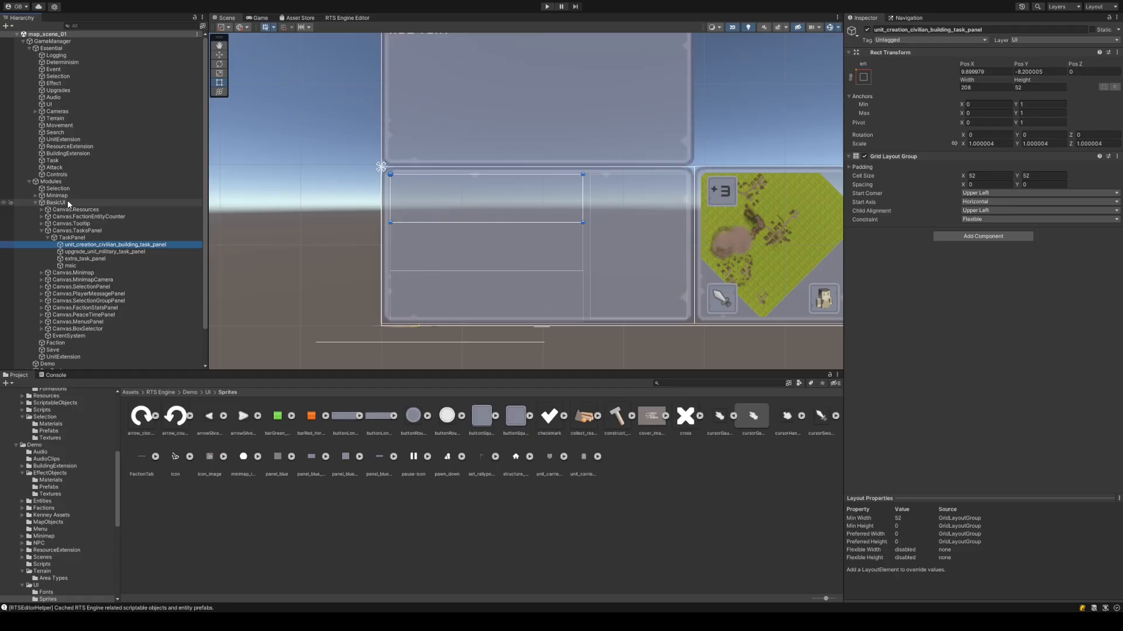
- Examine Categories and Redirected Categories in BasicUI's Task Panel UI Handler, removing the trial redirected element
{"action": "left_click", "coordinate": [67, 202]}
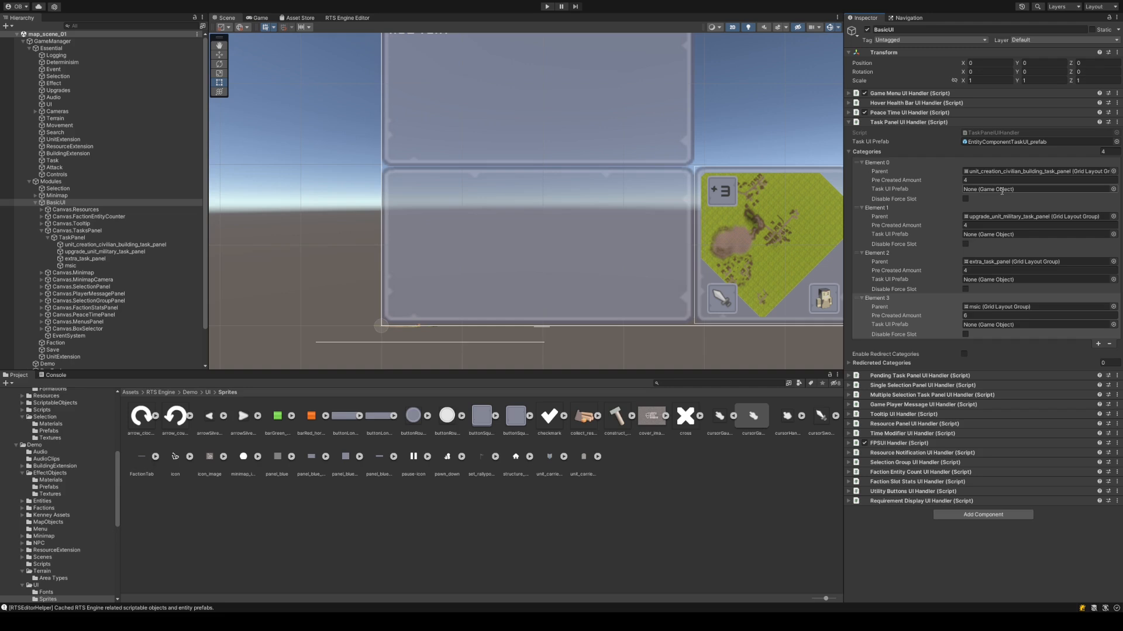
{"action": "left_click", "coordinate": [907, 193]}
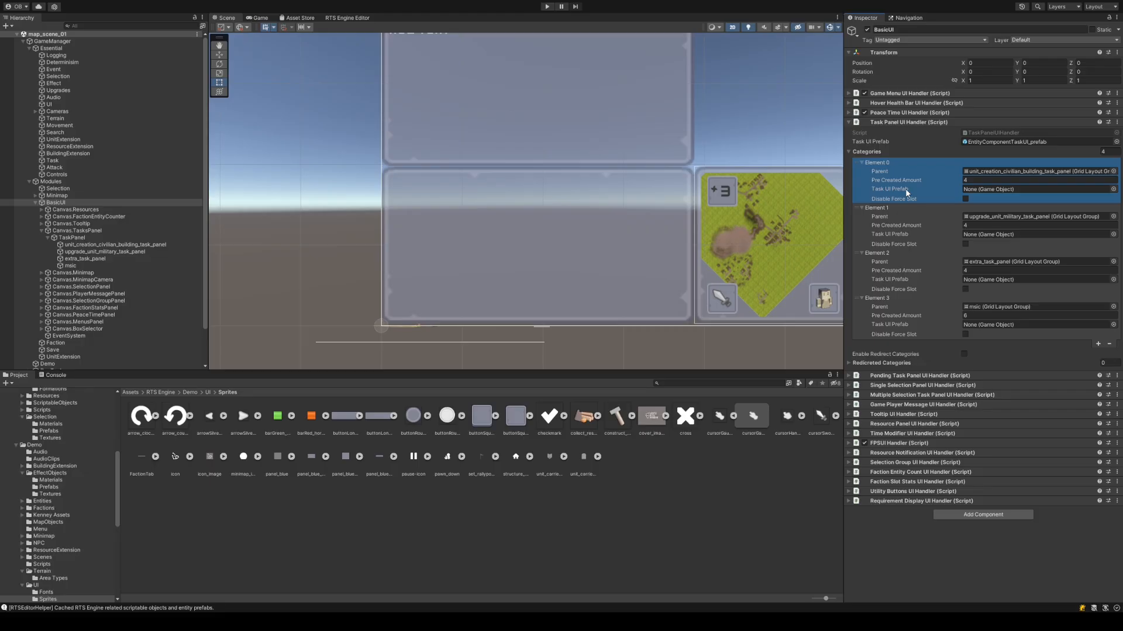
{"action": "left_click", "coordinate": [902, 199]}
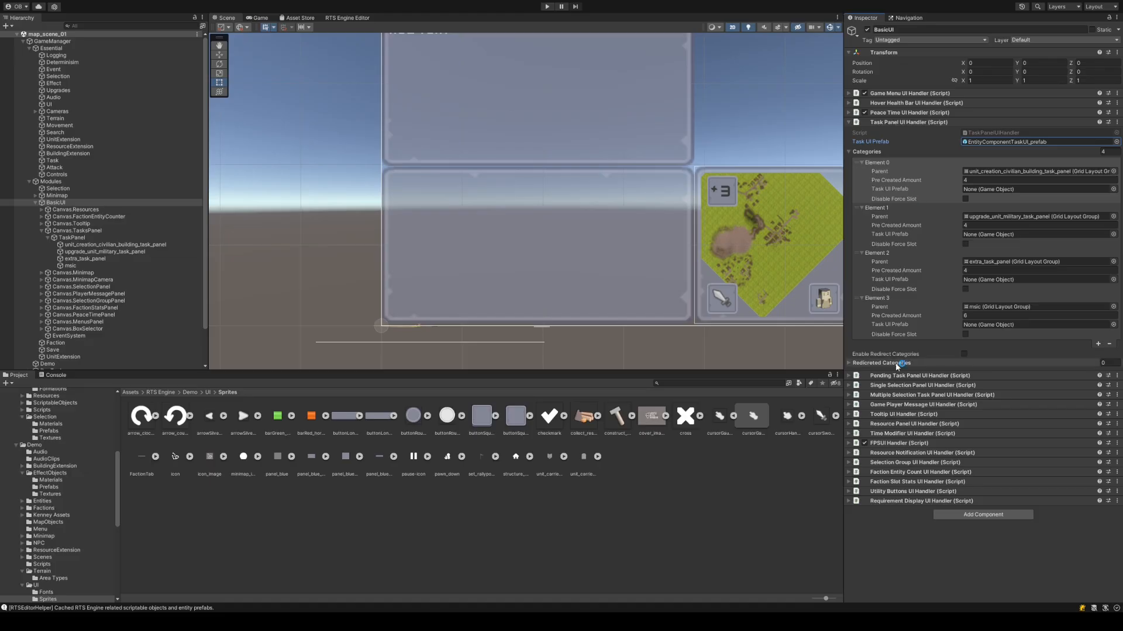
{"action": "left_click", "coordinate": [898, 364]}
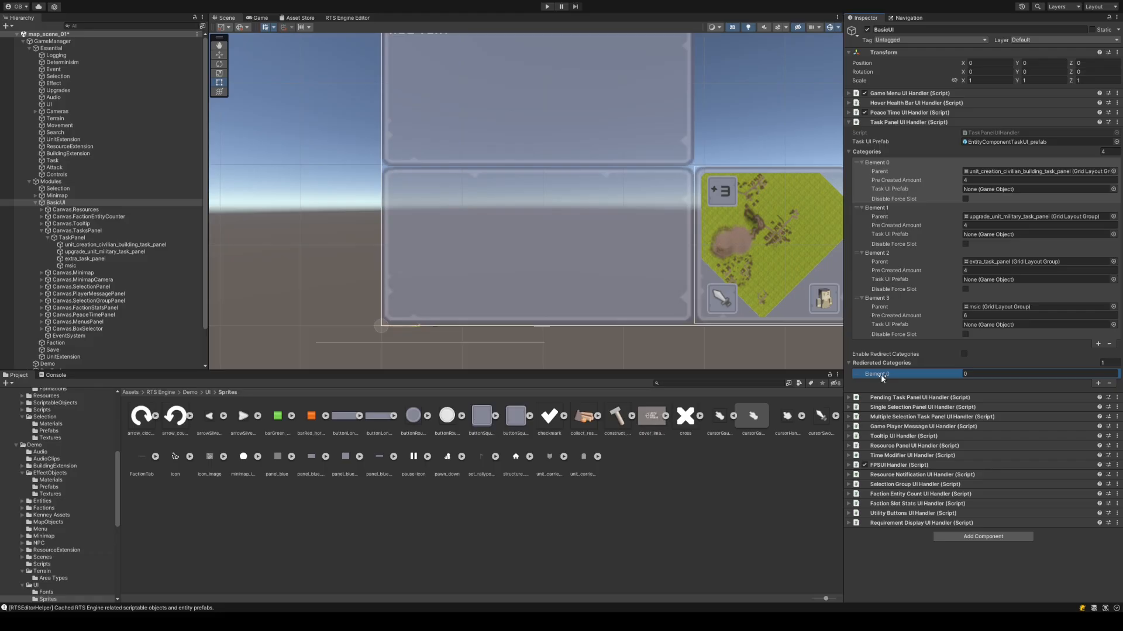
{"action": "left_click", "coordinate": [1110, 383]}
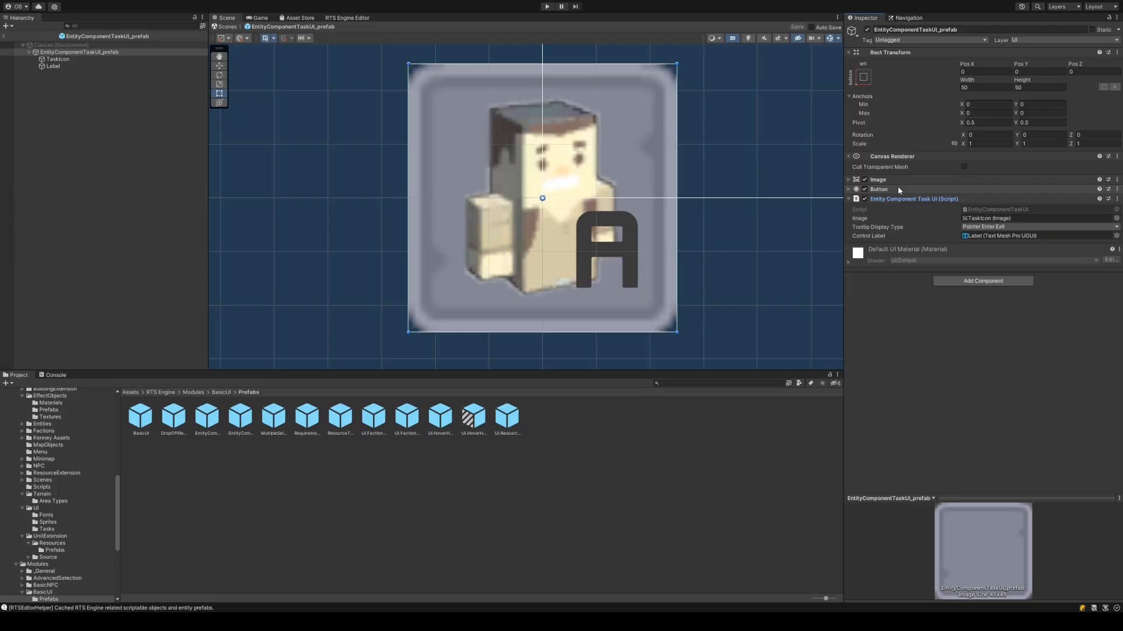
- Examine the EntityComponentTaskUI_prefab's root components, its TaskIcon image reference, and its Label text object
{"action": "left_click", "coordinate": [117, 54]}
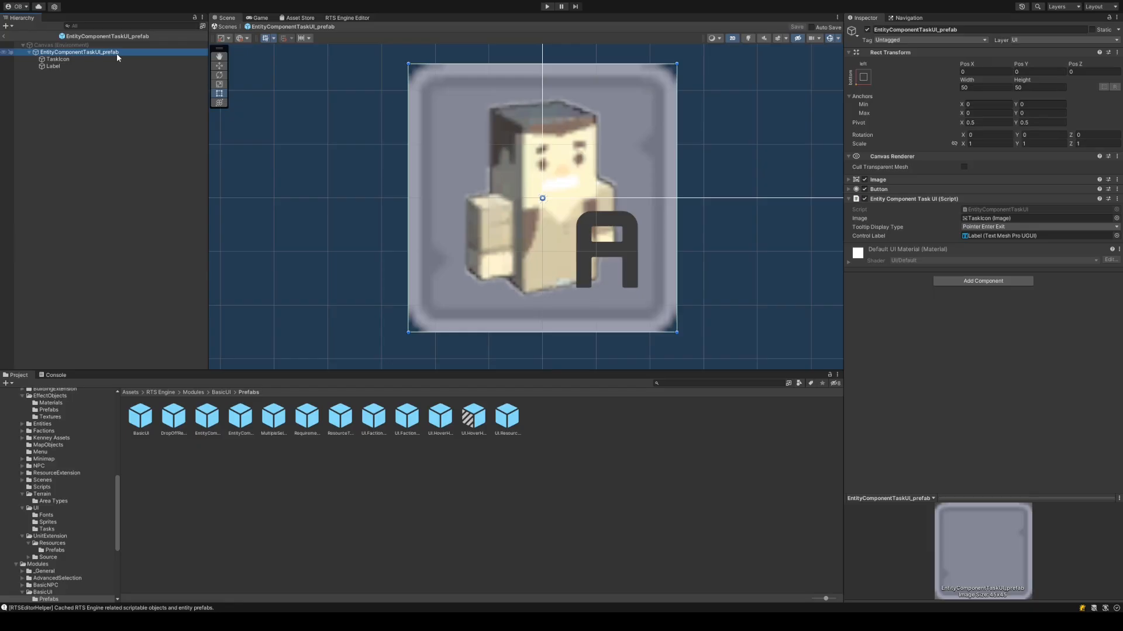
{"action": "left_click", "coordinate": [124, 59]}
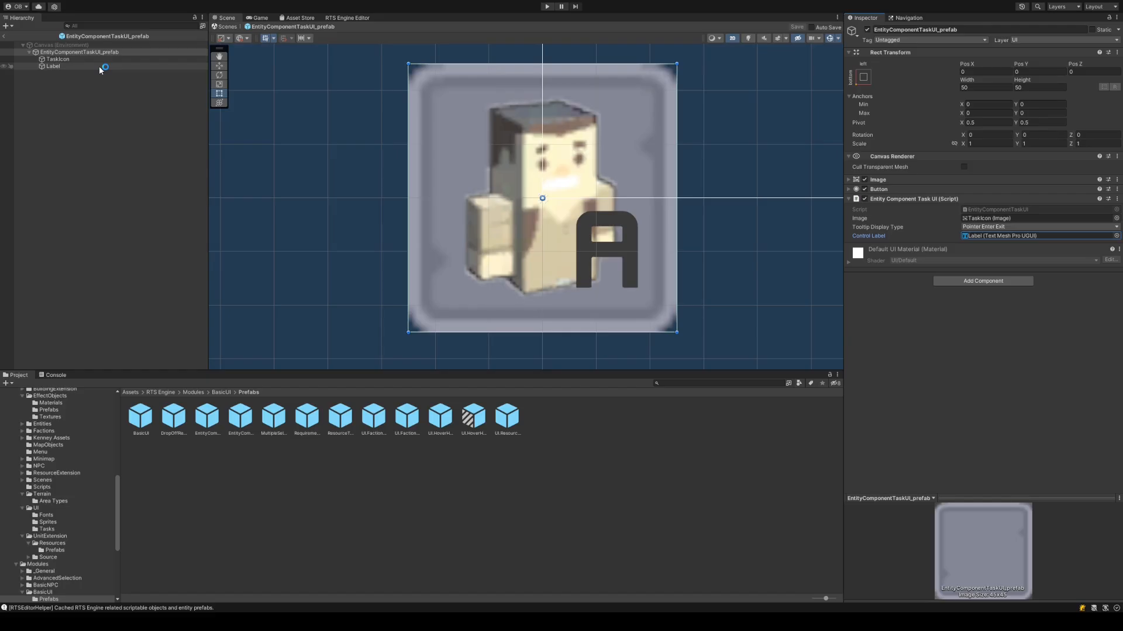
{"action": "left_click", "coordinate": [99, 66]}
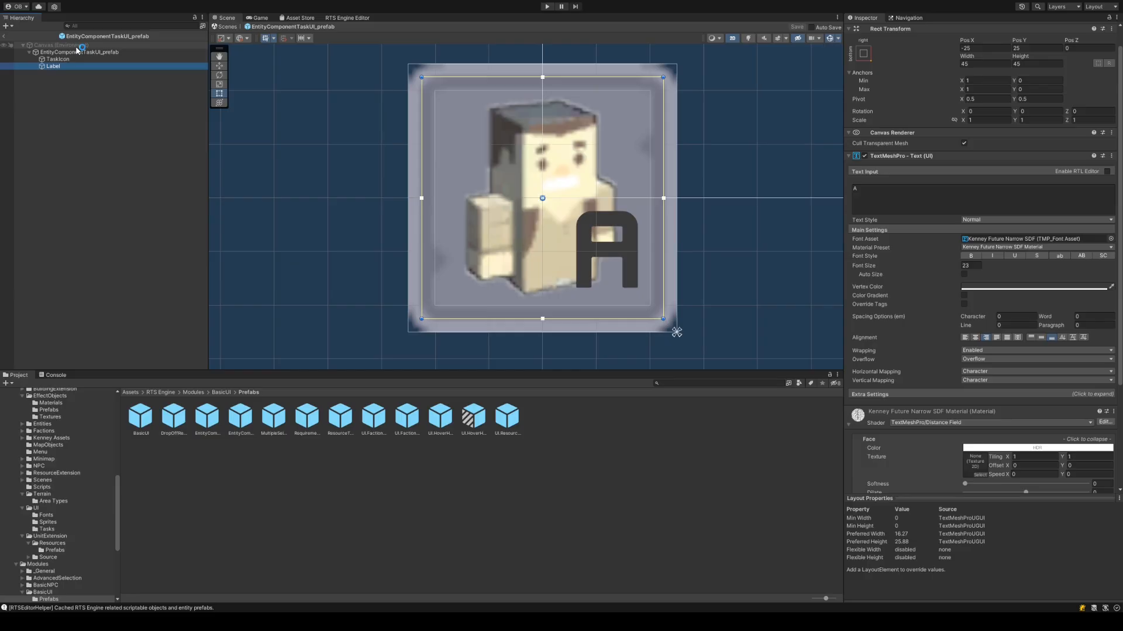
{"action": "left_click", "coordinate": [78, 52]}
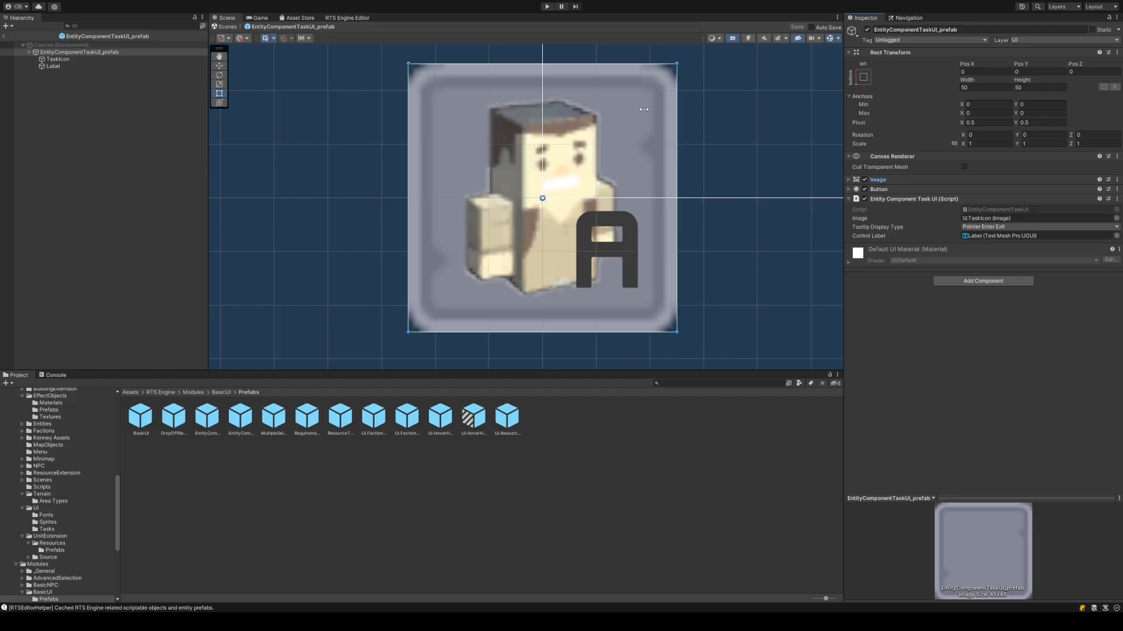
- Review BasicUI's Task Panel UI Handler categories and the Task object's Task Manager, saving map_scene_01
{"action": "left_click", "coordinate": [888, 172]}
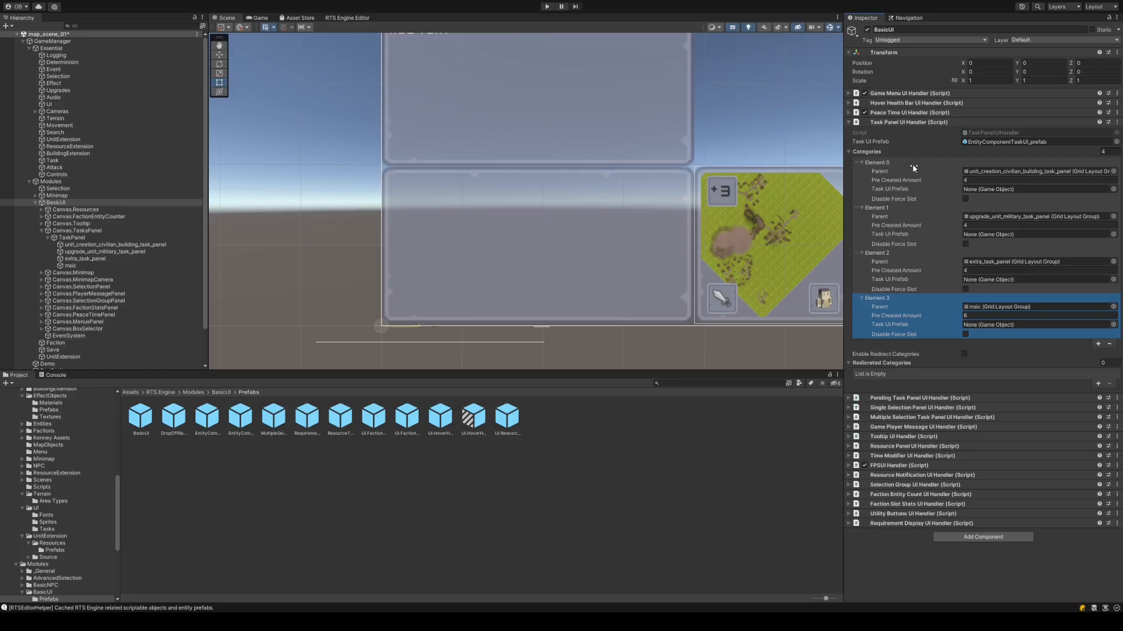
{"action": "left_click", "coordinate": [907, 193]}
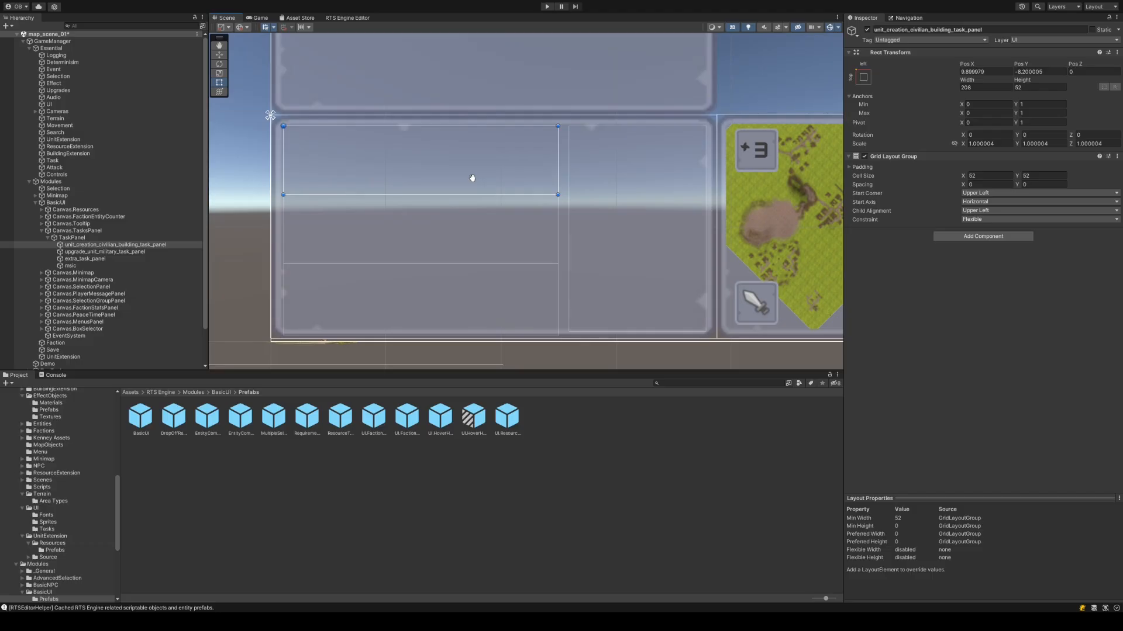
{"action": "key", "text": "ctrl+s"}
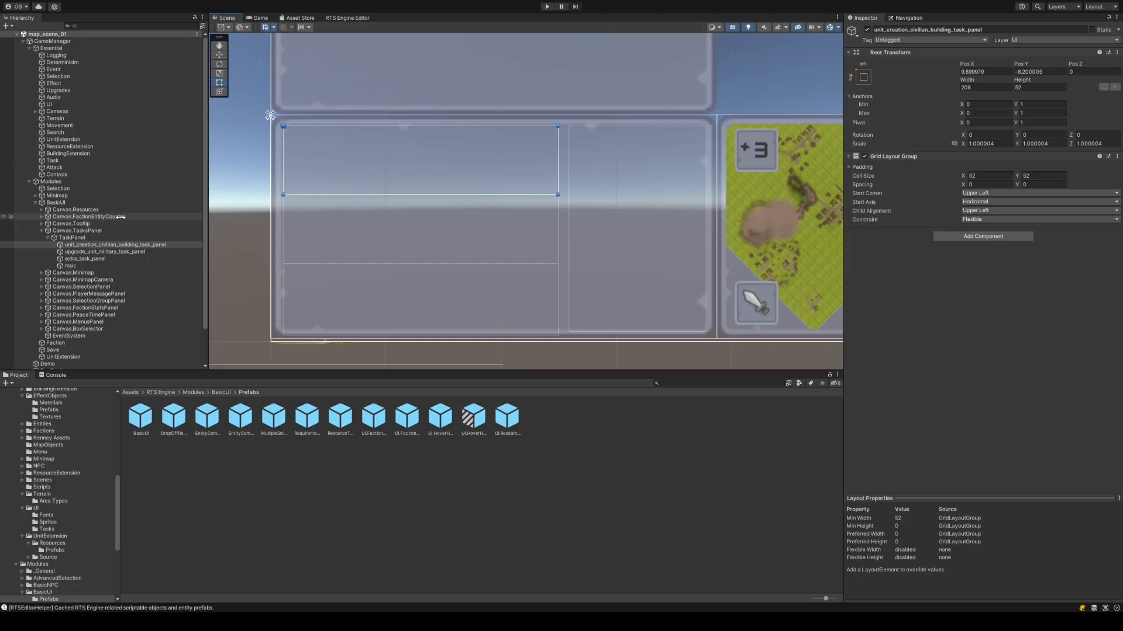
{"action": "left_click", "coordinate": [52, 160]}
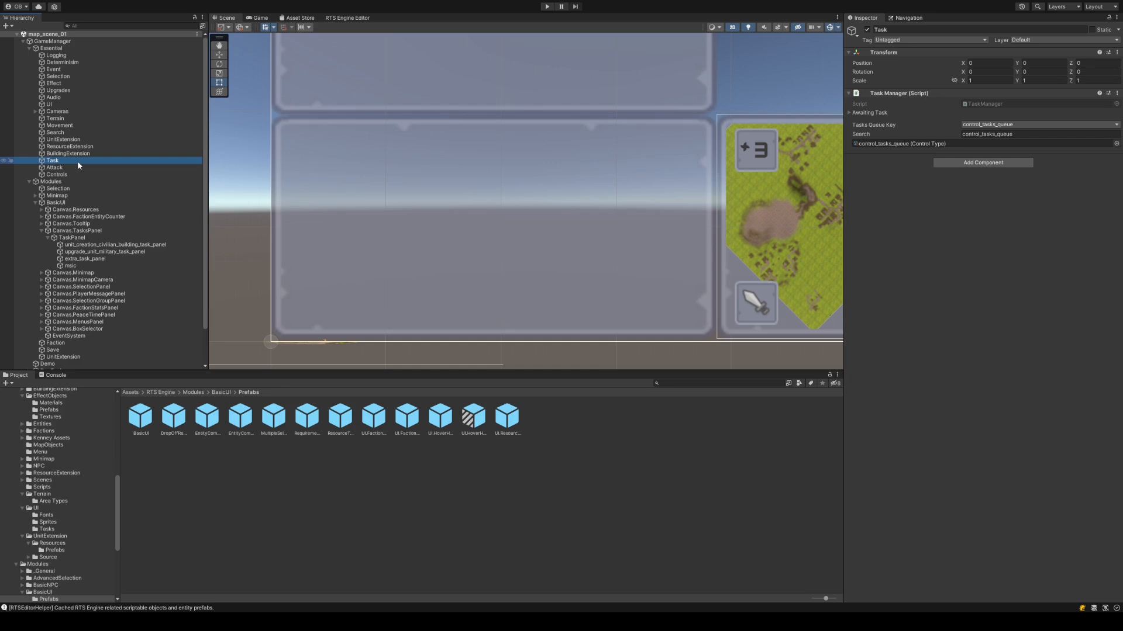
{"action": "left_click", "coordinate": [75, 203]}
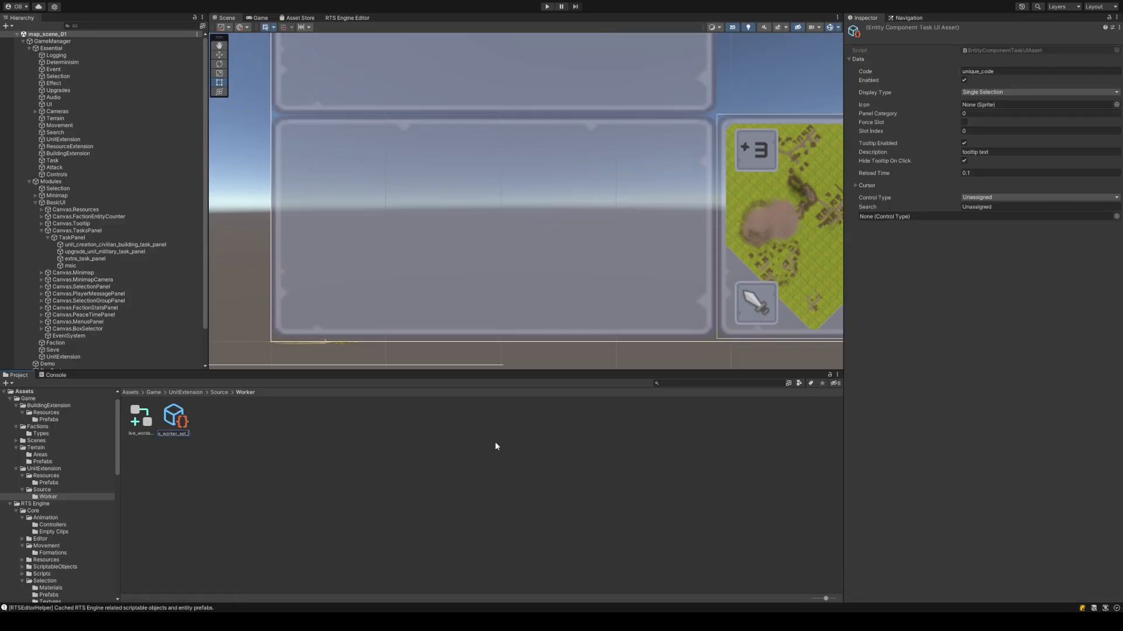
- Name the new task UI asset in the Worker folder live_worker_set_target_movement and enter the same text as its code
{"action": "type", "text": "target_"}
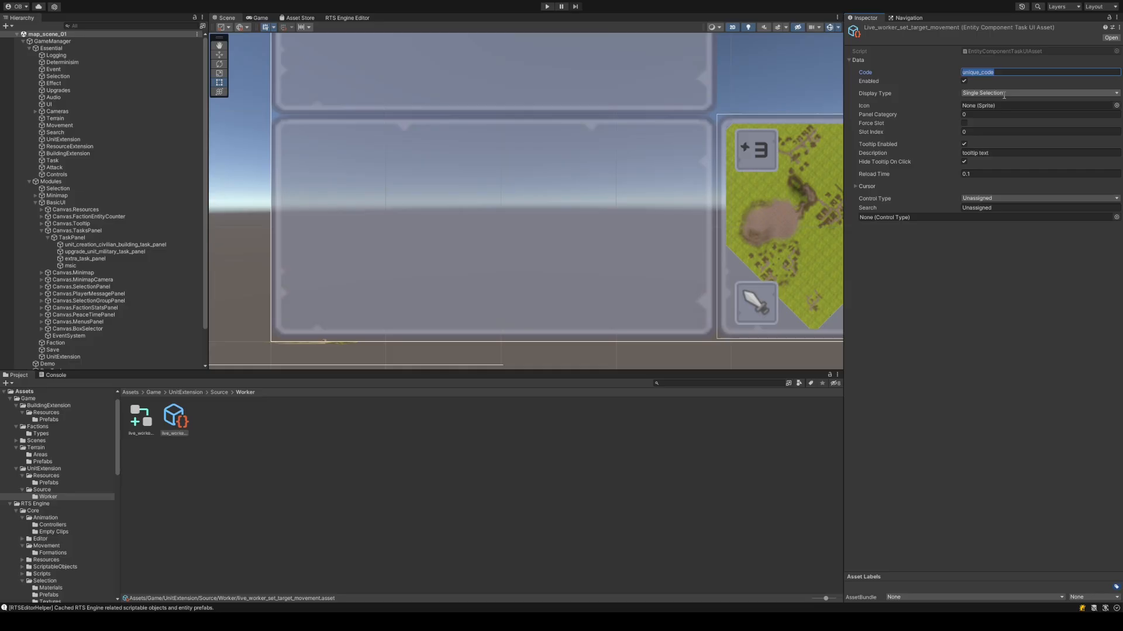
{"action": "type", "text": "live_worker_set_target_movement"}
{"action": "key", "text": "Return"}
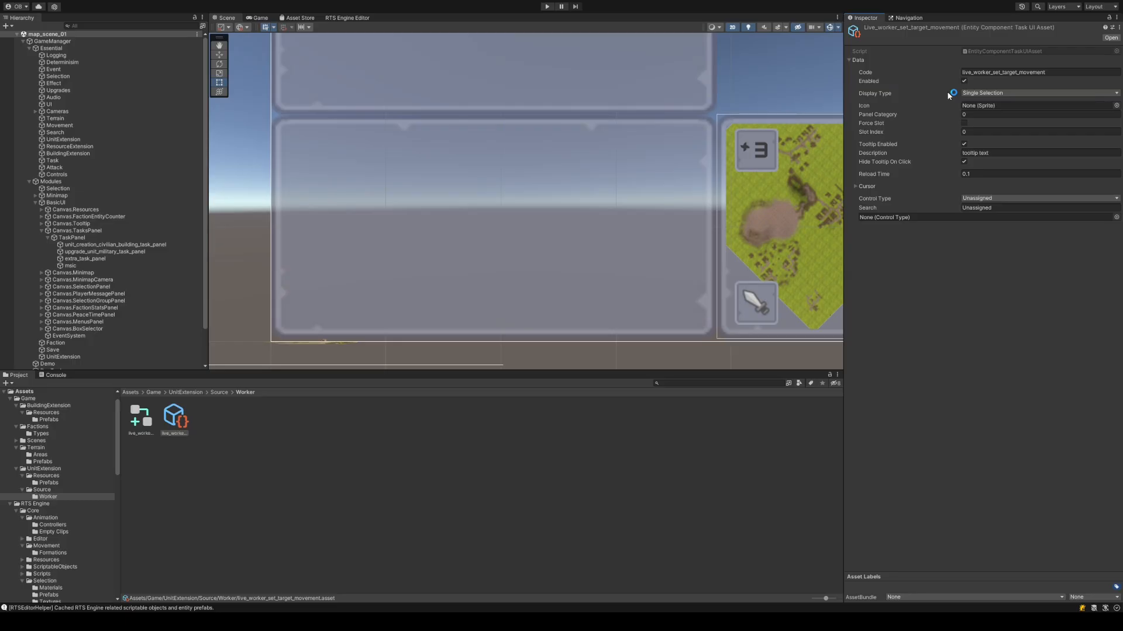
- Set the movement task asset's display type to Hetero Multiple Selection and its icon to cursorHand_grey
{"action": "left_click", "coordinate": [920, 84]}
{"action": "left_click", "coordinate": [994, 113]}
{"action": "left_click", "coordinate": [1039, 127]}
{"action": "left_click", "coordinate": [1037, 125]}
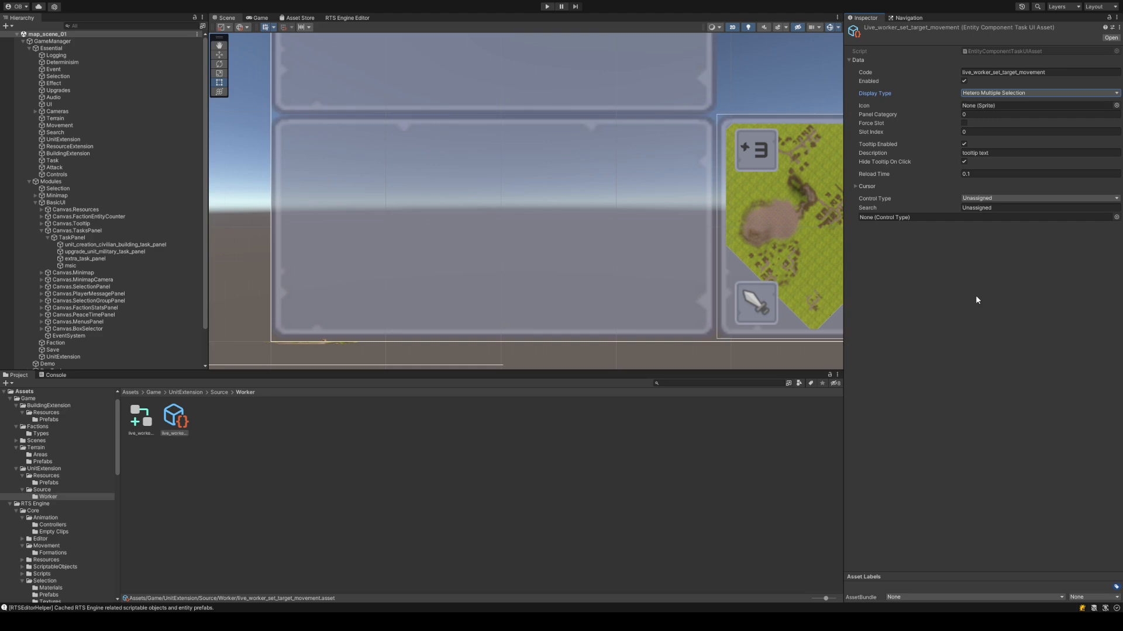
{"action": "left_click", "coordinate": [1116, 106]}
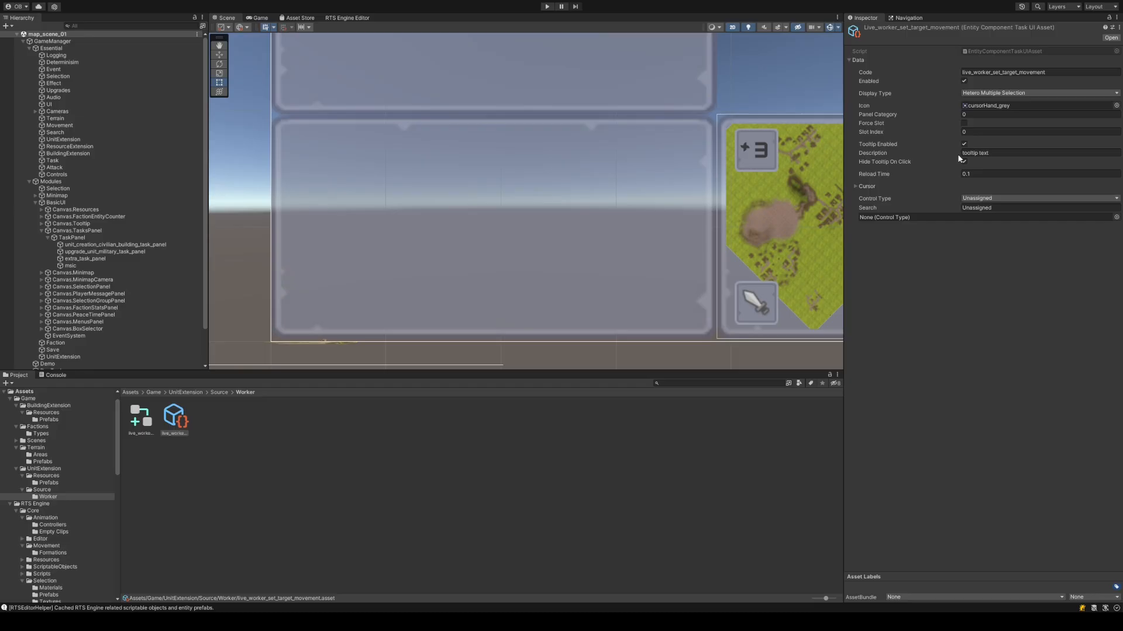
- Inspect the Awaiting Task custom cursor settings in the Task object's Task Manager and return to the movement task asset
{"action": "left_click", "coordinate": [96, 161]}
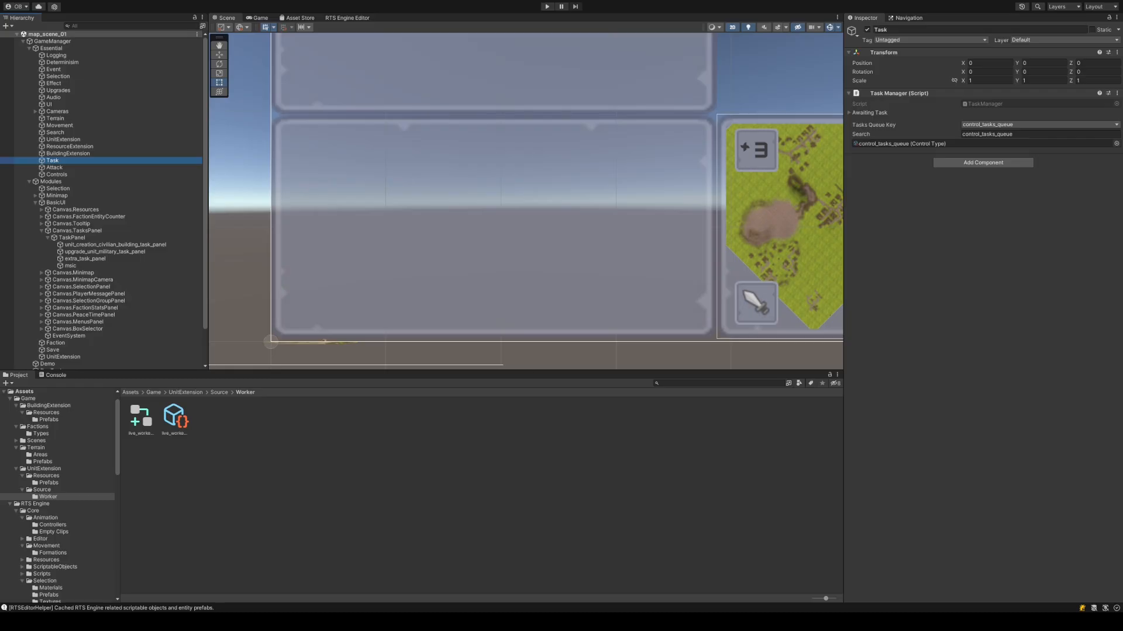
{"action": "left_click", "coordinate": [870, 112]}
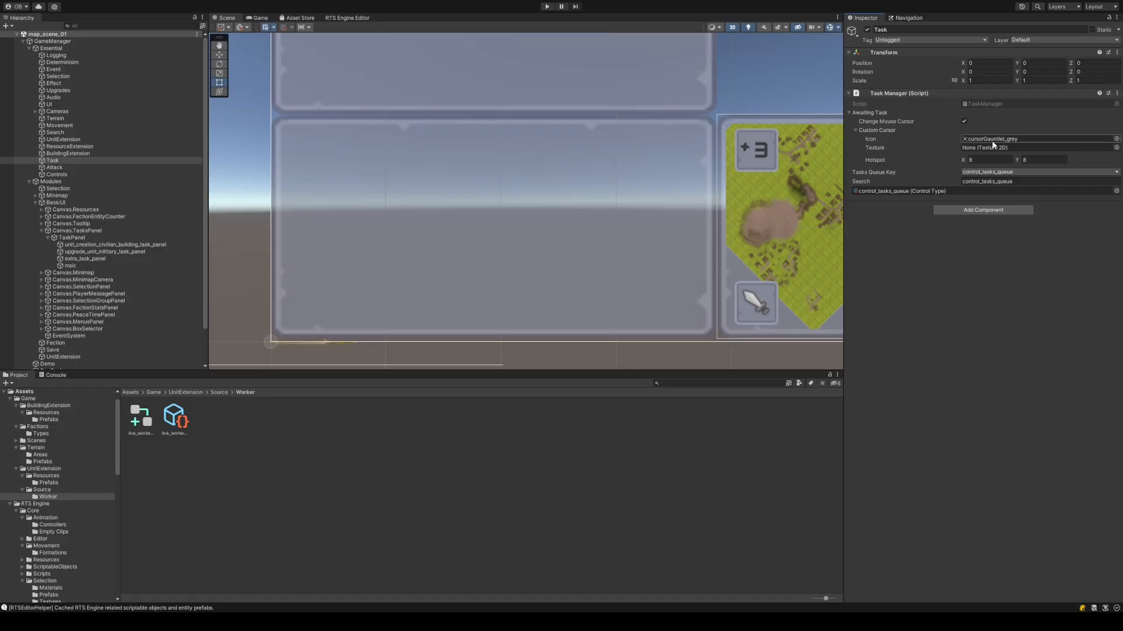
{"action": "left_click", "coordinate": [152, 420]}
{"action": "left_click", "coordinate": [147, 420]}
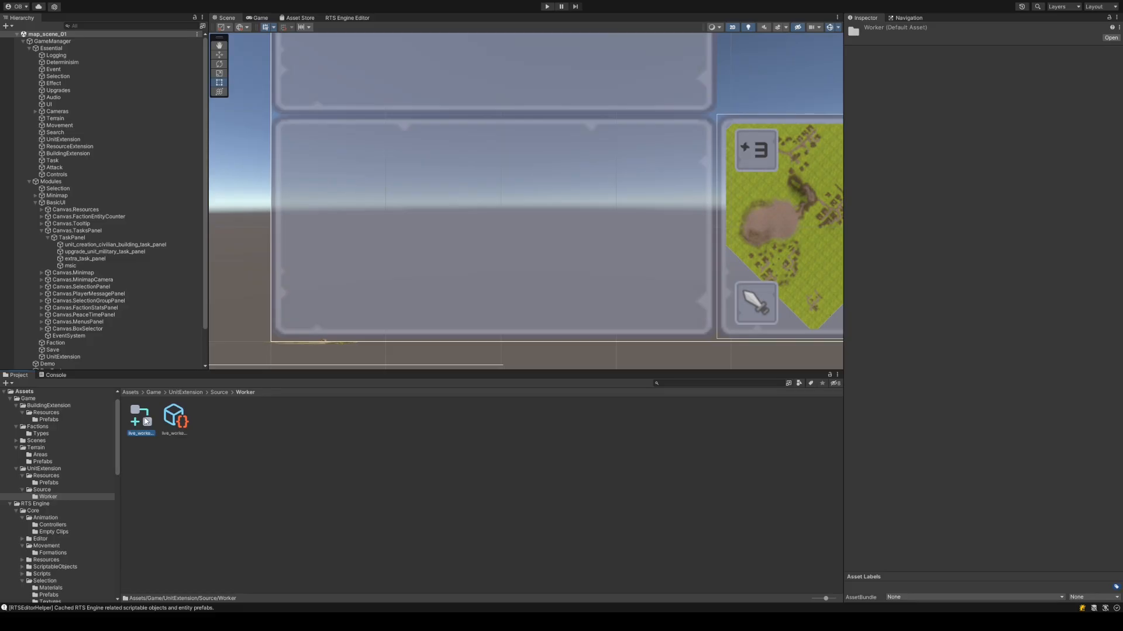
{"action": "left_click", "coordinate": [174, 417]}
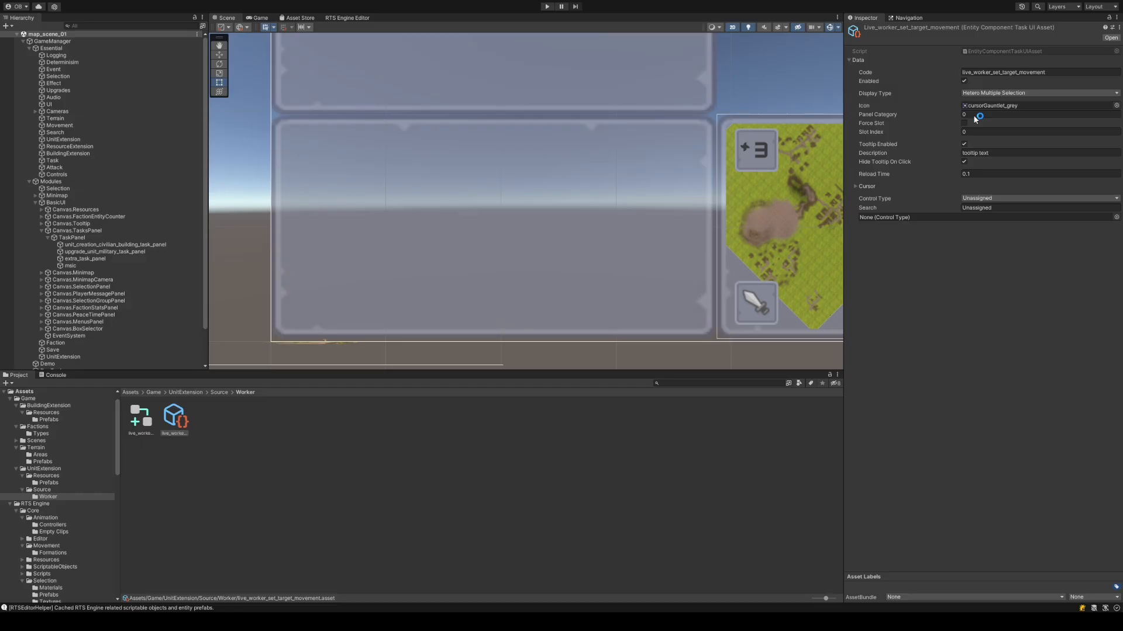
- Set the movement task's panel category to 3, forced slot index to 1, description to "Move unit(s)." and reload time to 0
{"action": "left_click", "coordinate": [975, 116]}
{"action": "left_click", "coordinate": [611, 147]}
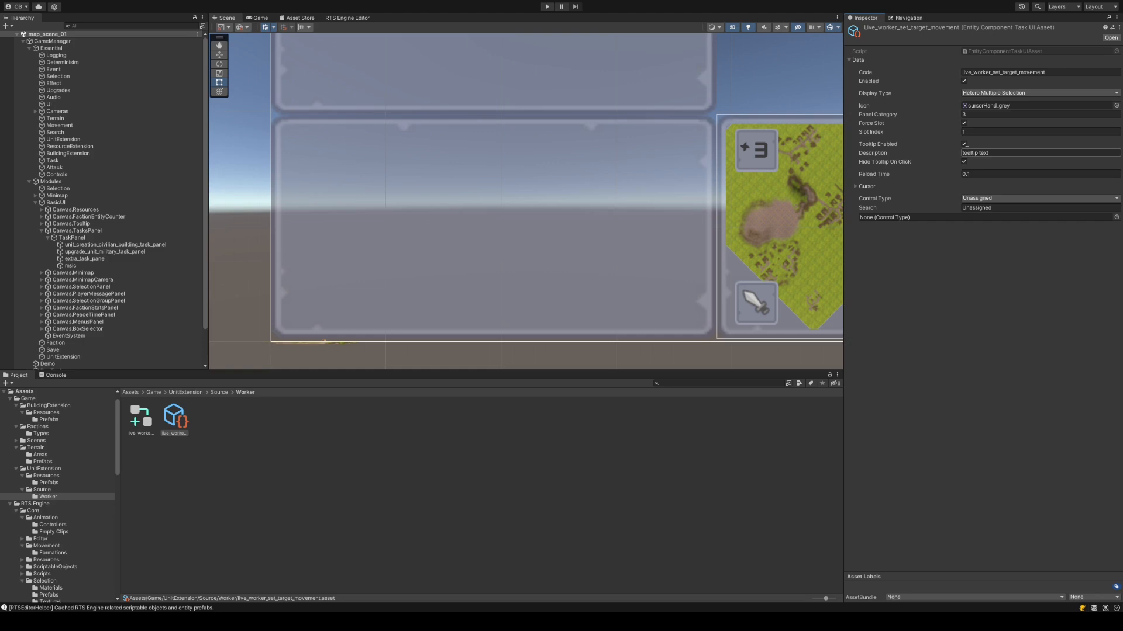
{"action": "left_click", "coordinate": [965, 152]}
{"action": "type", "text": "Move uni"}
{"action": "type", "text": "t(s)."}
{"action": "key", "text": "Return"}
{"action": "left_click", "coordinate": [980, 176]}
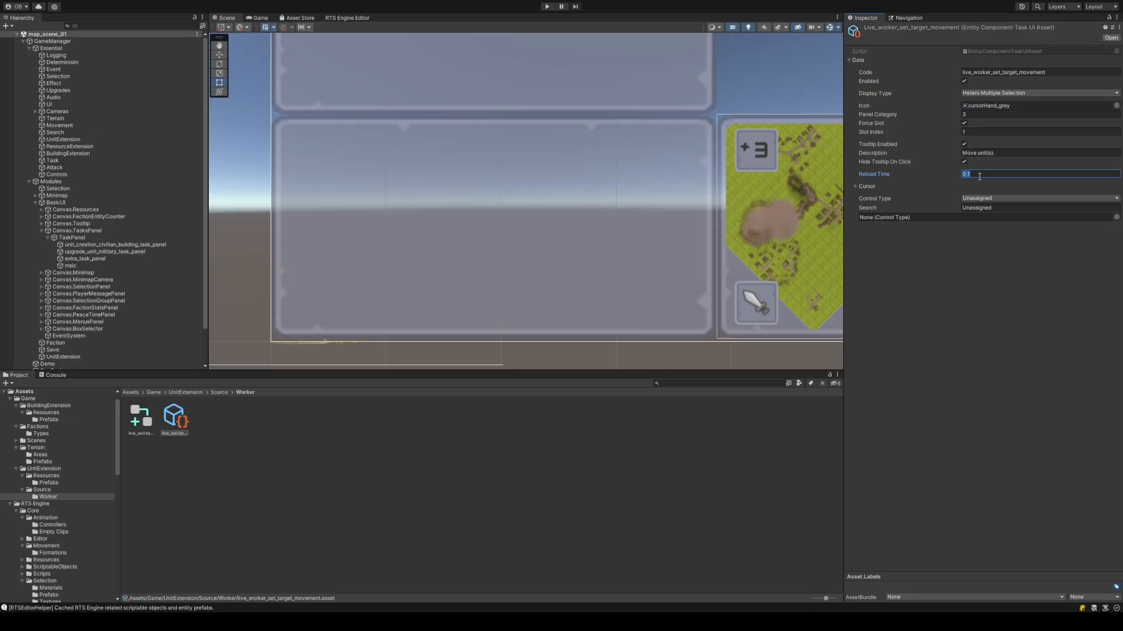
{"action": "type", "text": "0"}
- Give the movement task the cursorHand_grey cursor texture with hotspot 12, 9 and the live_worker_set_target_movement_control control type
{"action": "left_click", "coordinate": [994, 186]}
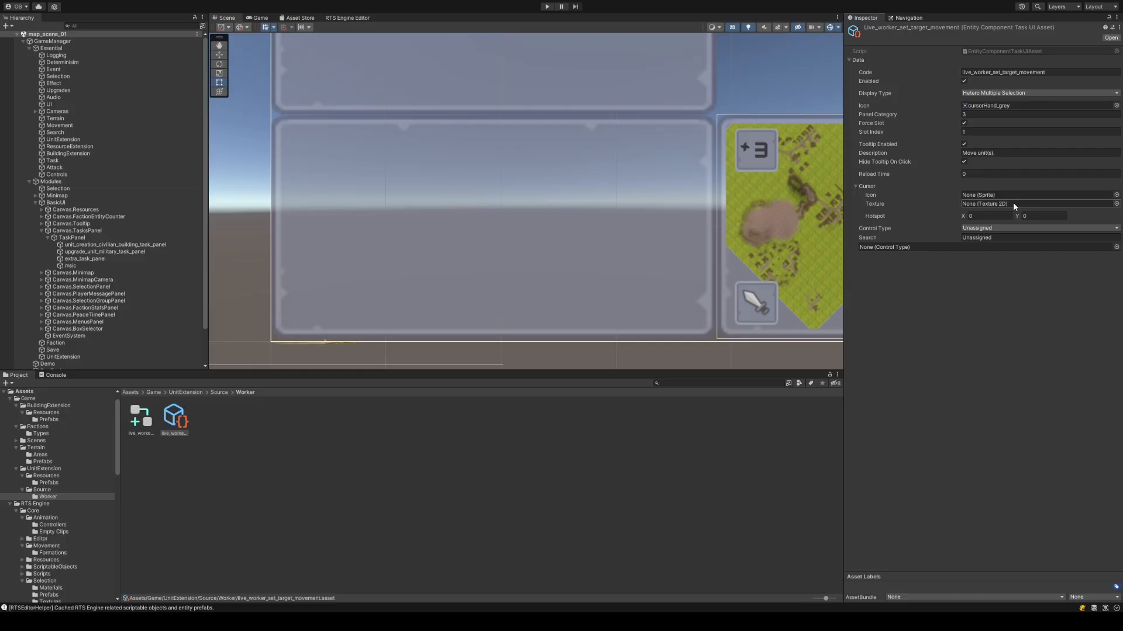
{"action": "left_click_drag", "start_coordinate": [1013, 105], "coordinate": [1013, 199]}
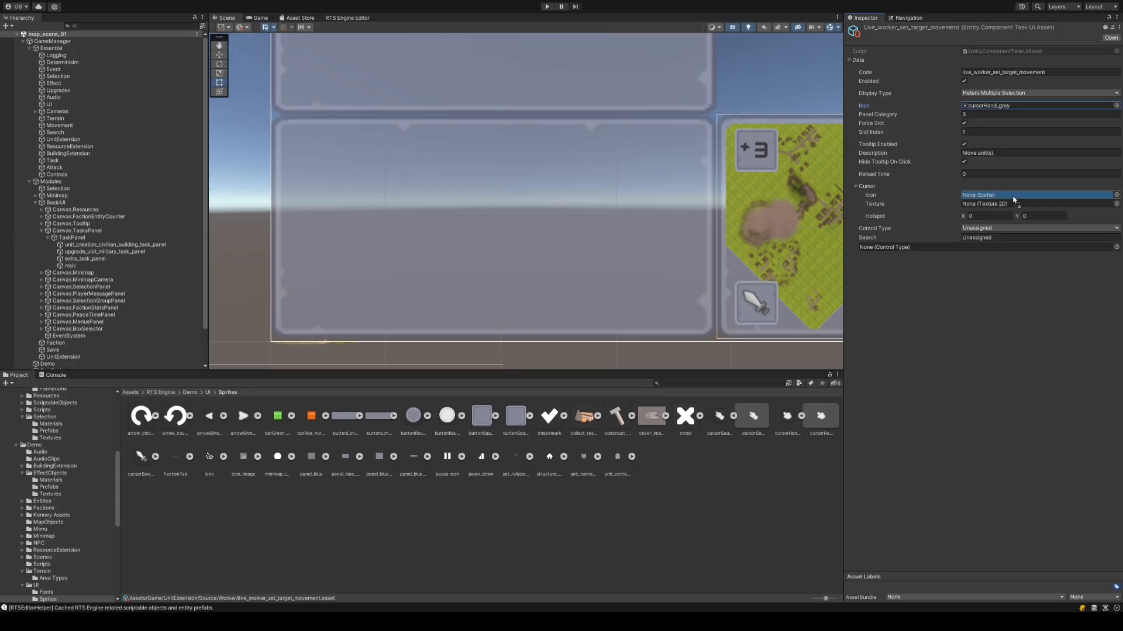
{"action": "left_click_drag", "start_coordinate": [1013, 197], "coordinate": [1011, 196]}
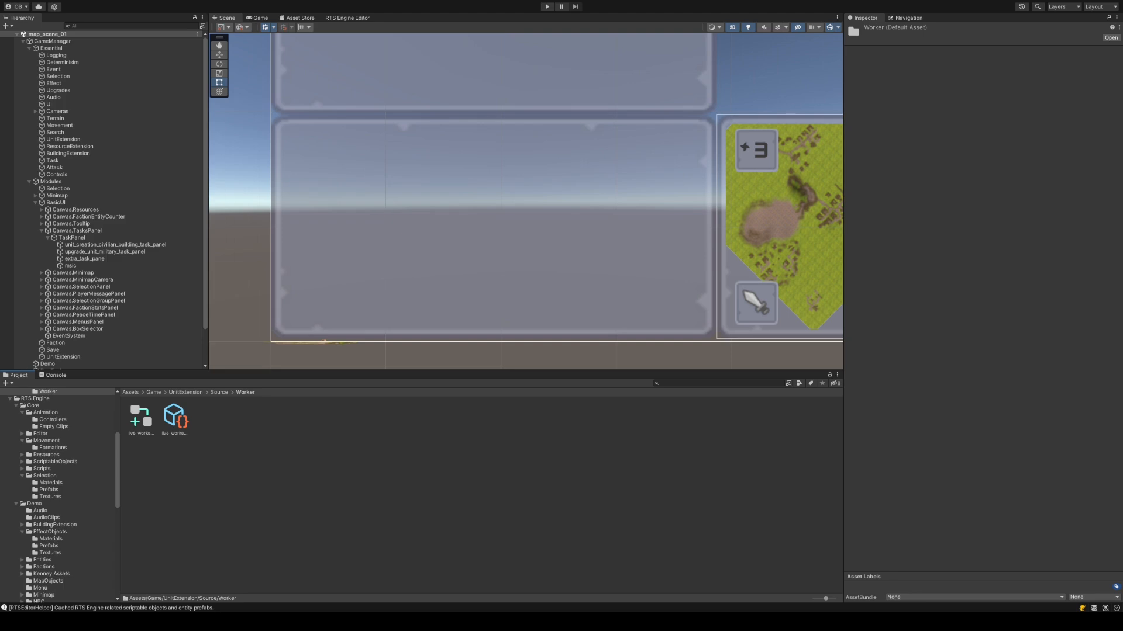
{"action": "left_click", "coordinate": [174, 418]}
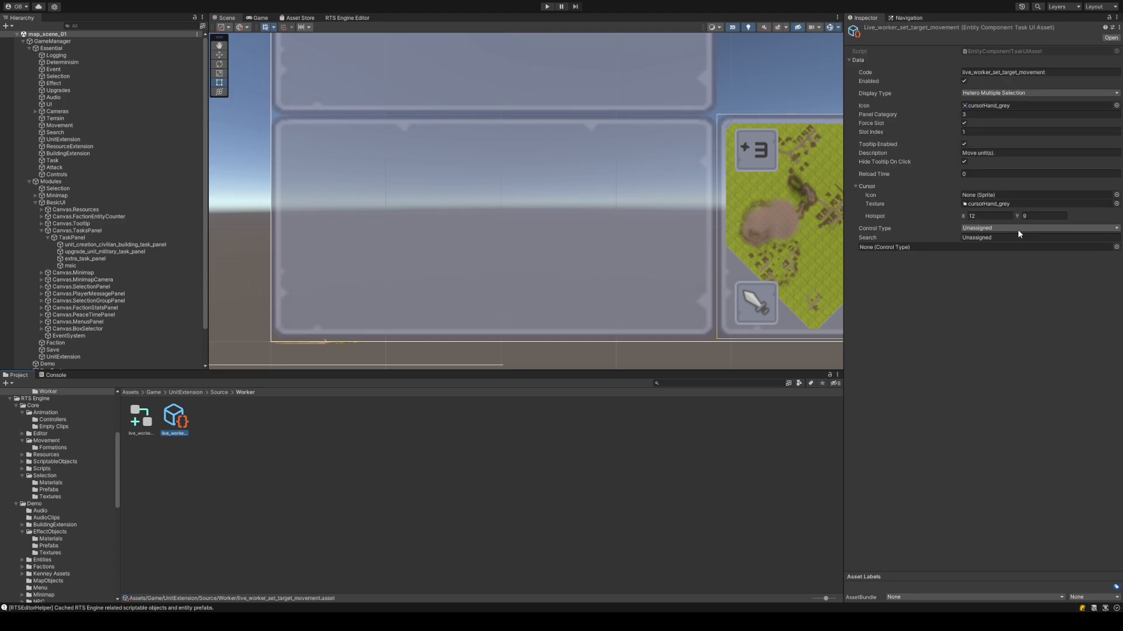
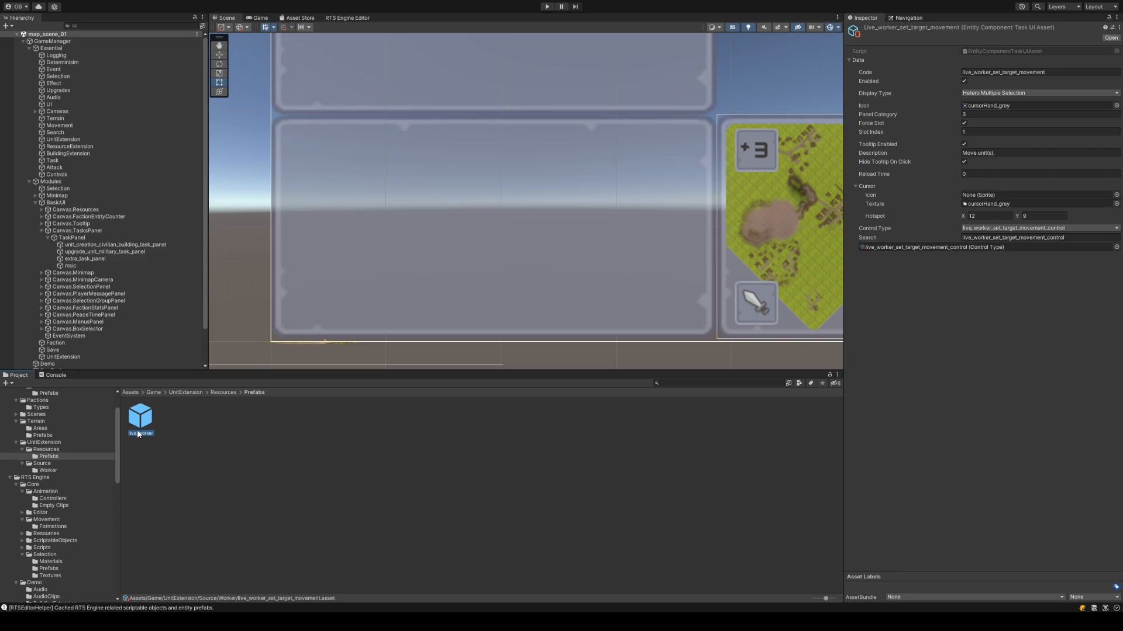
- Open the live_worker prefab and play-test the scene, ordering the worker around with its Move unit(s) task
{"action": "double_click", "coordinate": [138, 434]}
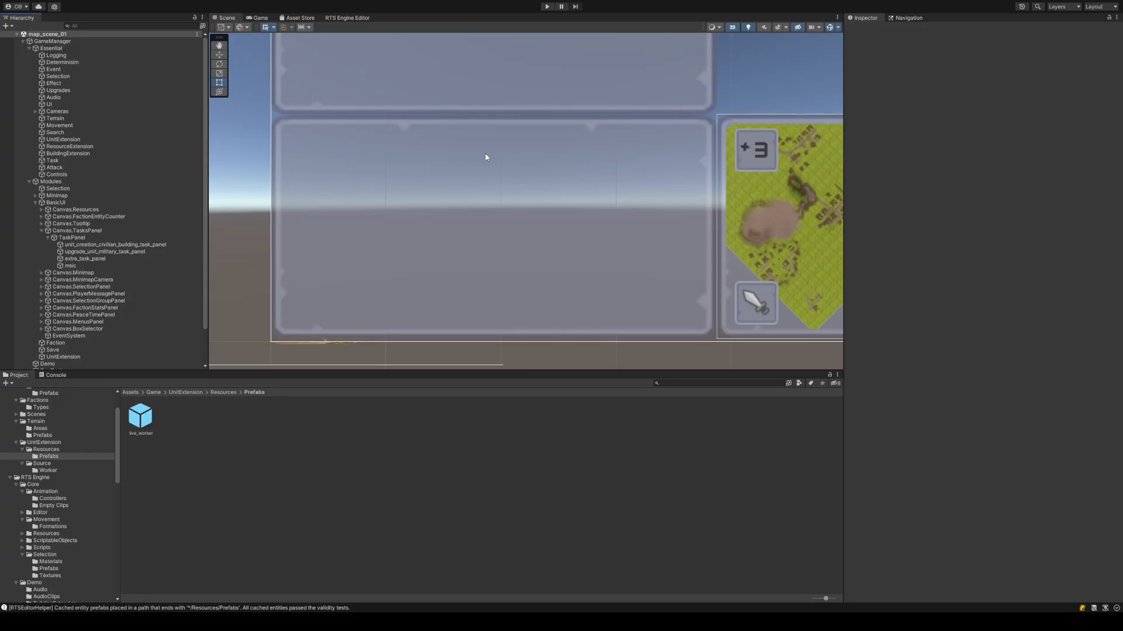
{"action": "key", "text": "ctrl+p"}
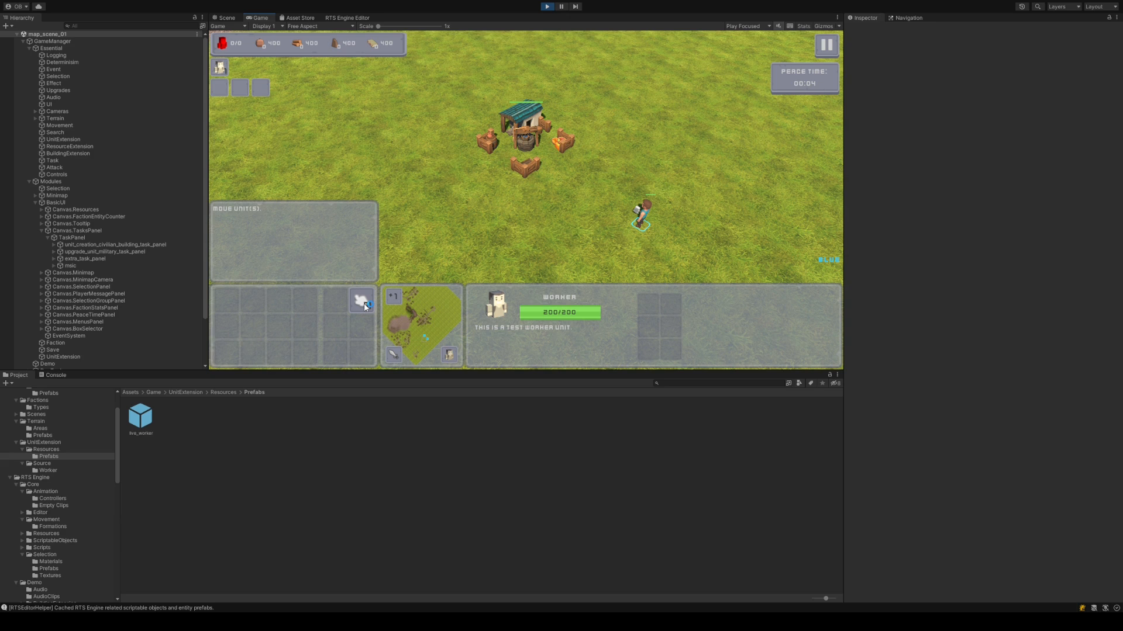
{"action": "left_click", "coordinate": [365, 307]}
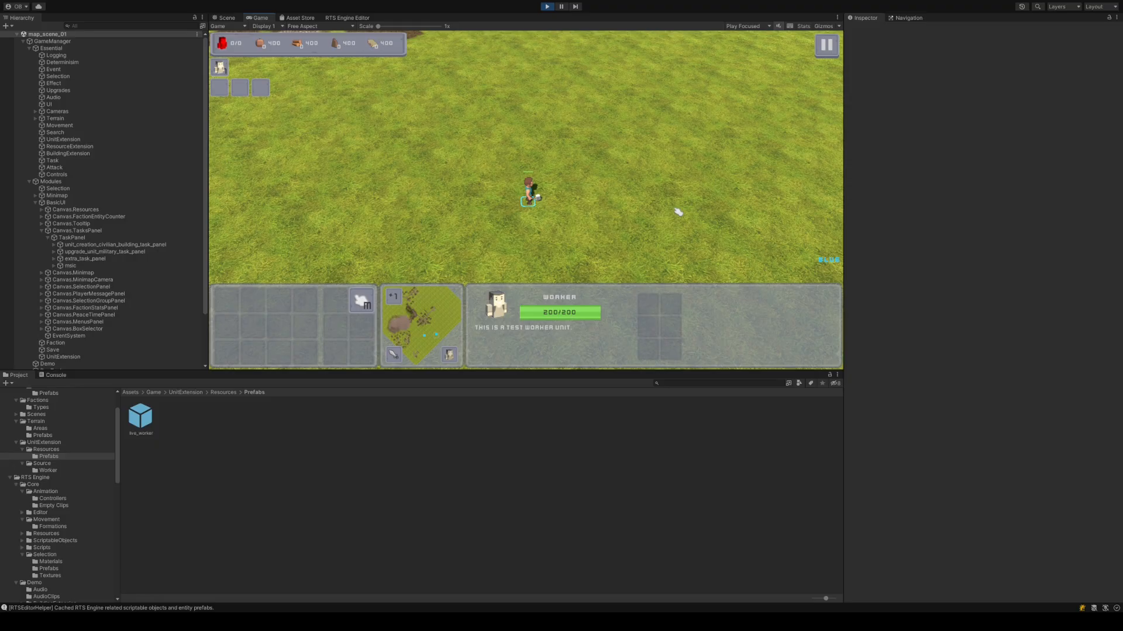
{"action": "right_click", "coordinate": [392, 134]}
{"action": "key", "text": "ctrl+p"}
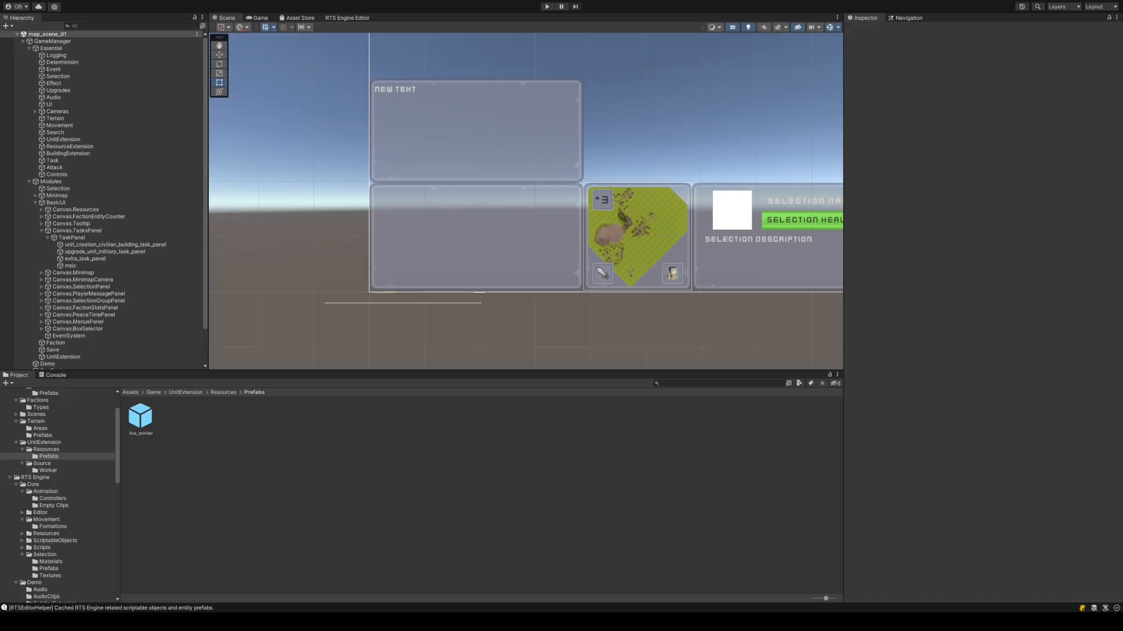
- In the demo_town_center prefab, add a unit_spawn_position object and a creation task in building_components' Unit Creator
{"action": "middle_click_drag", "start_coordinate": [591, 187], "coordinate": [458, 233]}
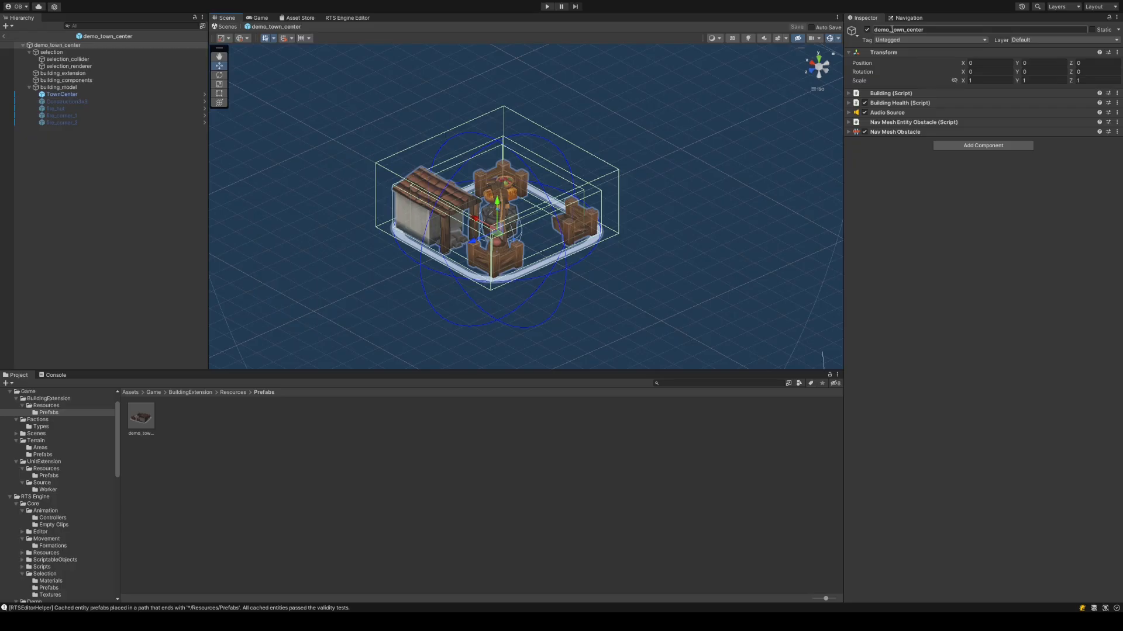
{"action": "middle_click_drag", "start_coordinate": [396, 172], "coordinate": [453, 161]}
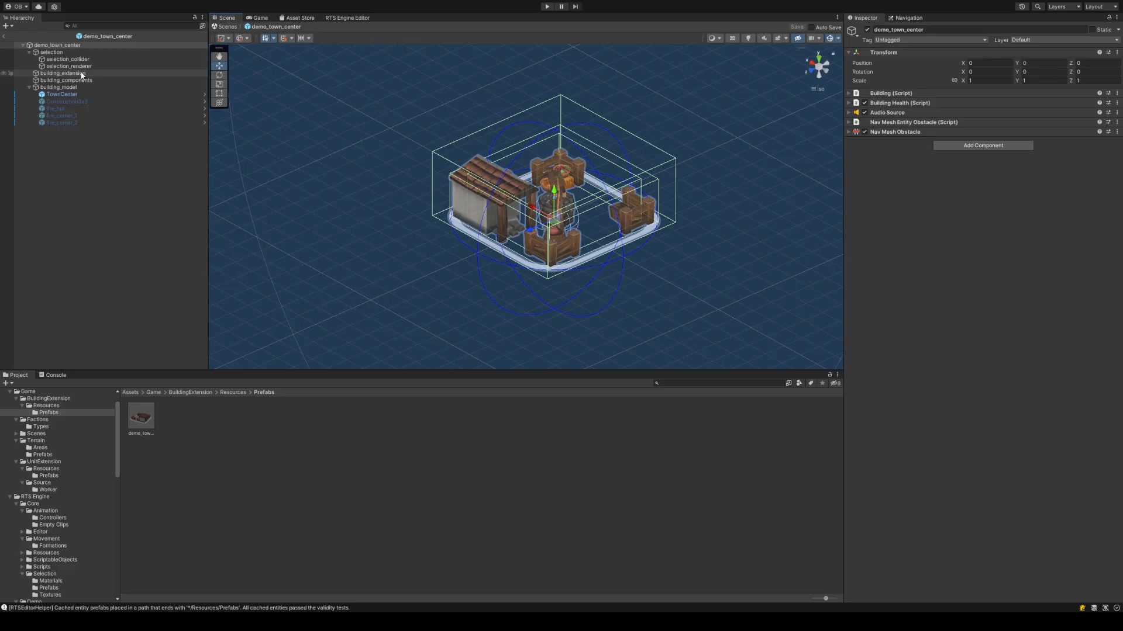
{"action": "left_click", "coordinate": [82, 80]}
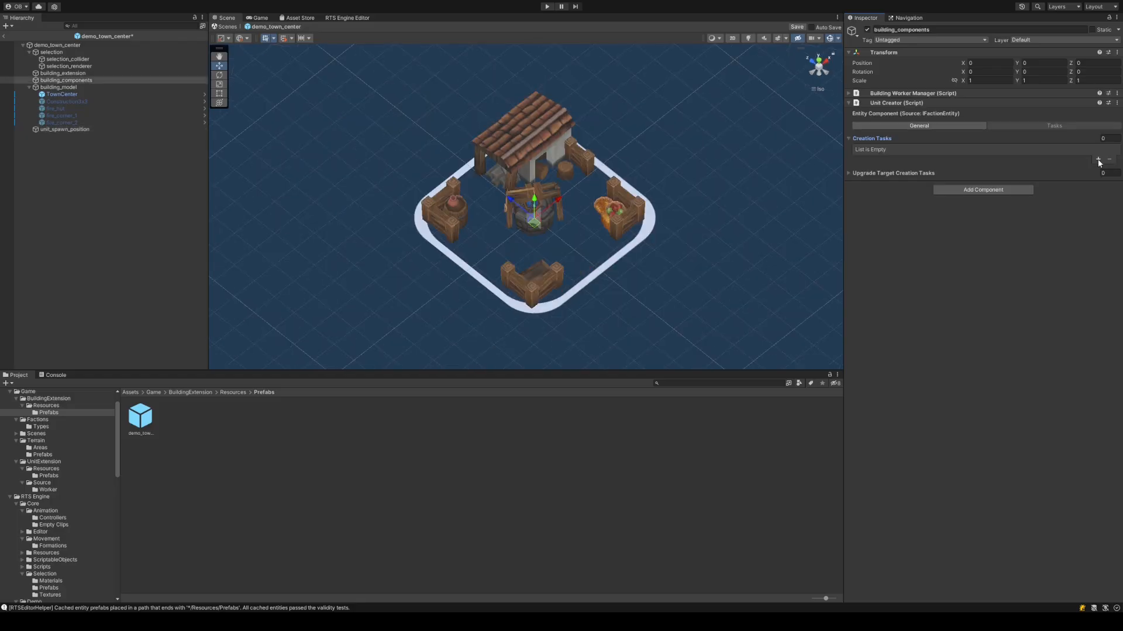
{"action": "left_click", "coordinate": [1099, 160]}
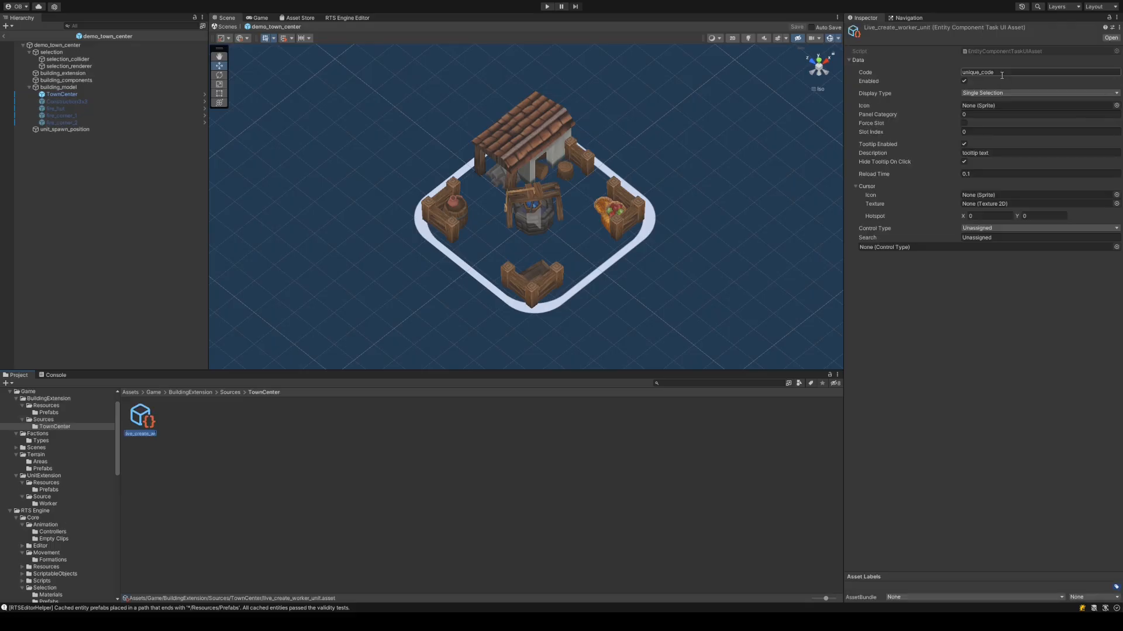
- Set the TownCenter task asset's code to live_create_worker_unit, with the villager_icon icon and Force Slot enabled
{"action": "left_click", "coordinate": [1002, 72]}
{"action": "type", "text": "live_create_worker_unit"}
{"action": "key", "text": "Tab"}
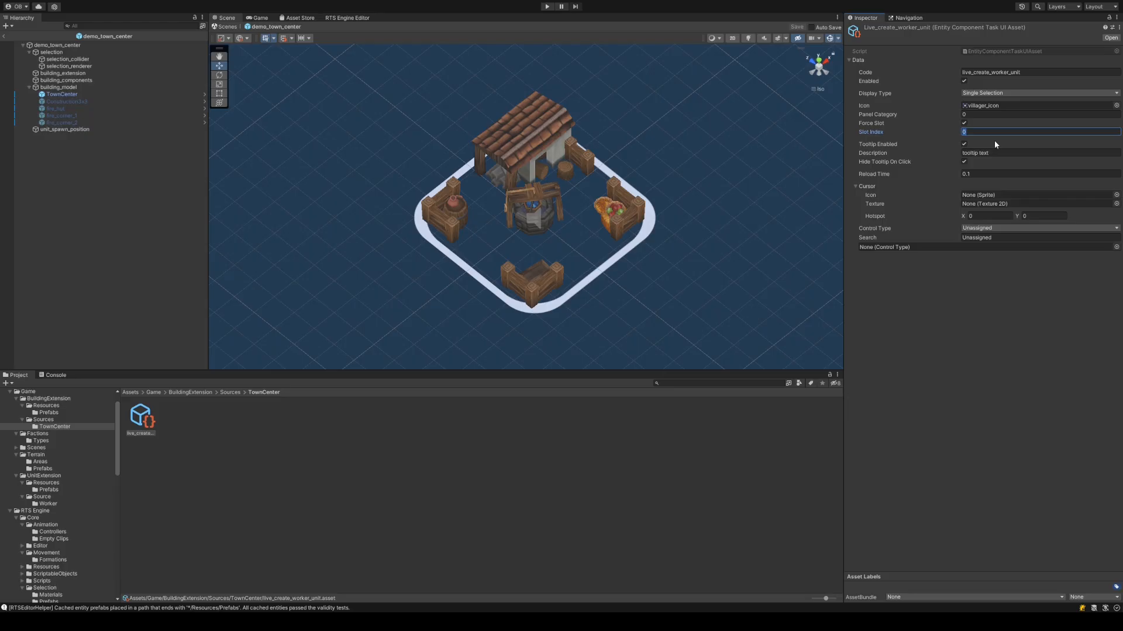
- Set the worker creation task's description to "Create a Worker unit." and its reload time to 3
{"action": "left_click", "coordinate": [979, 152]}
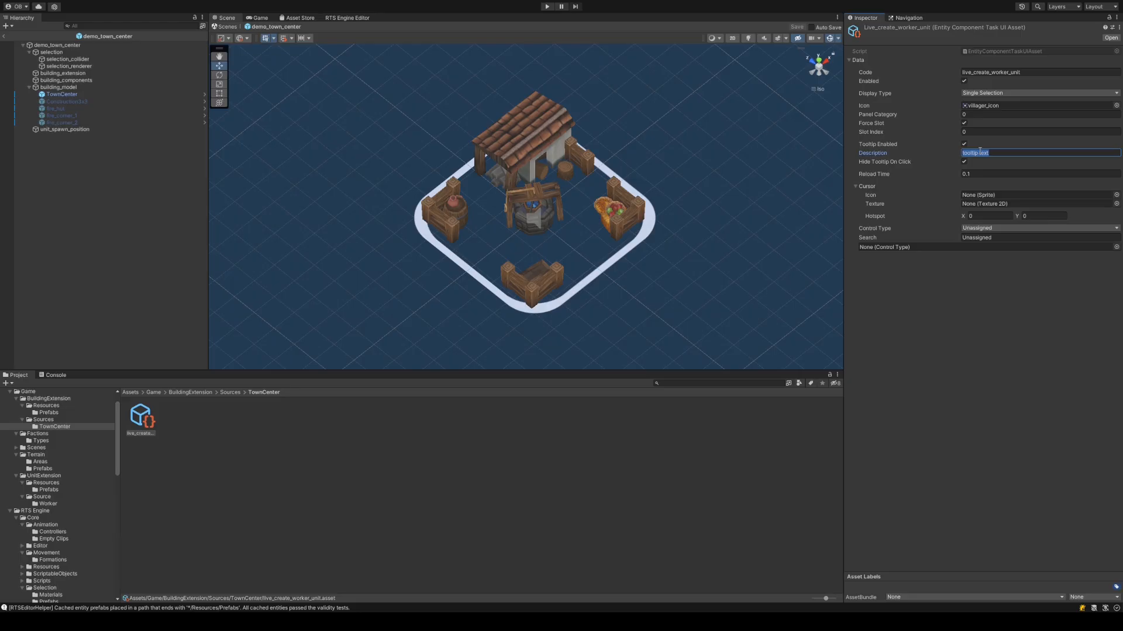
{"action": "type", "text": "Create a Worker unit."}
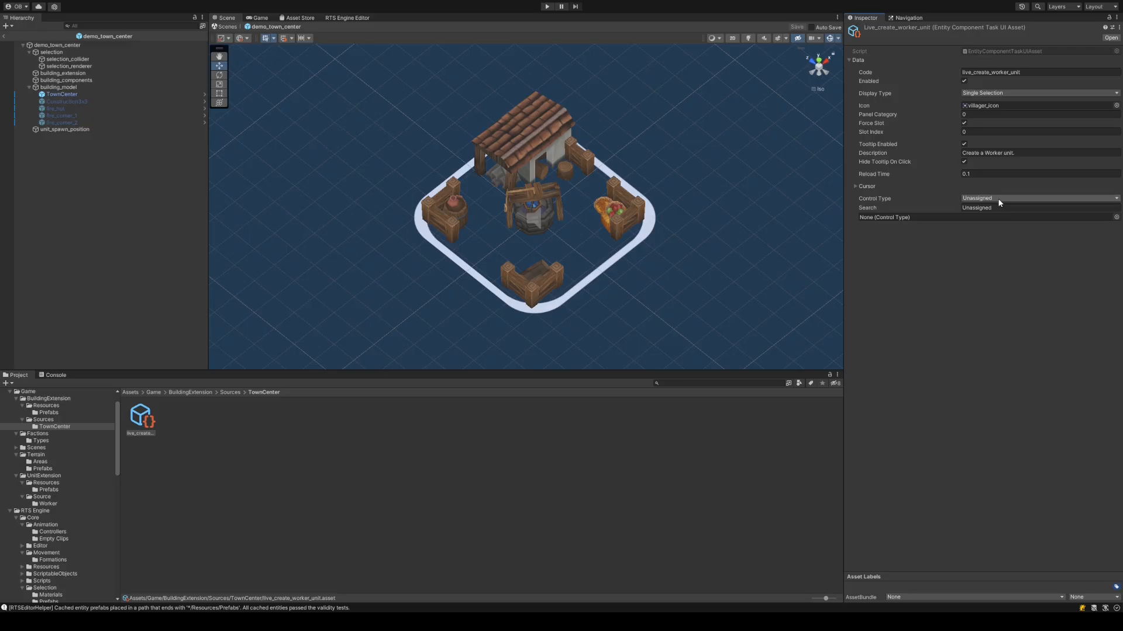
{"action": "left_click", "coordinate": [984, 174]}
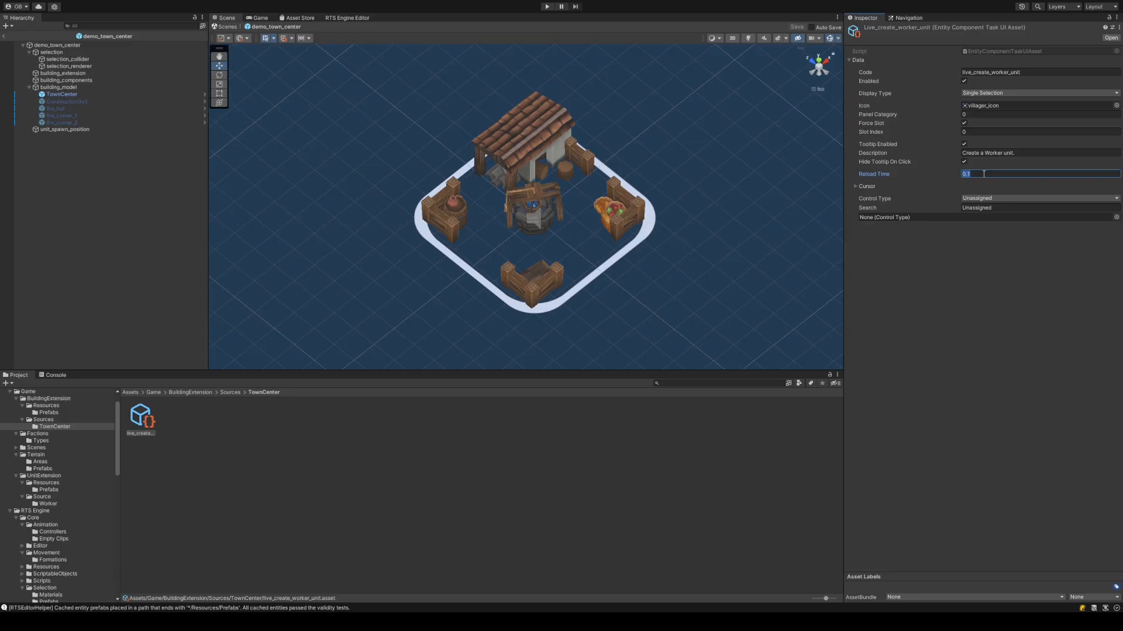
{"action": "type", "text": "3"}
{"action": "key", "text": "Return"}
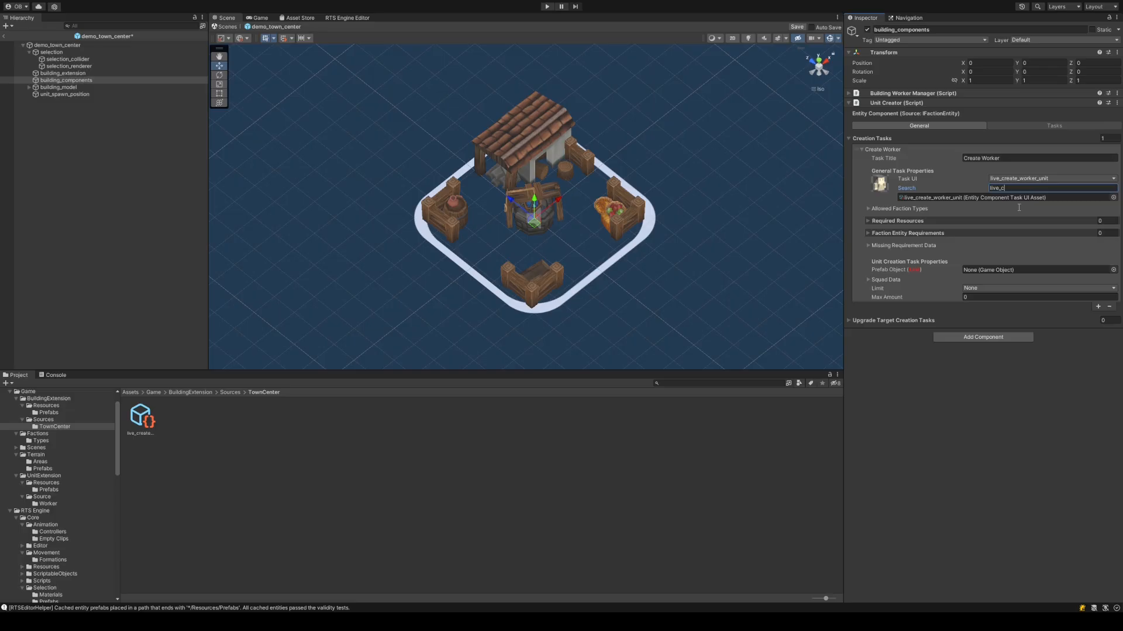
- Assign live_create_worker_unit as the Create Worker task's Task UI and save the demo_town_center prefab
{"action": "key", "text": "ctrl+s"}
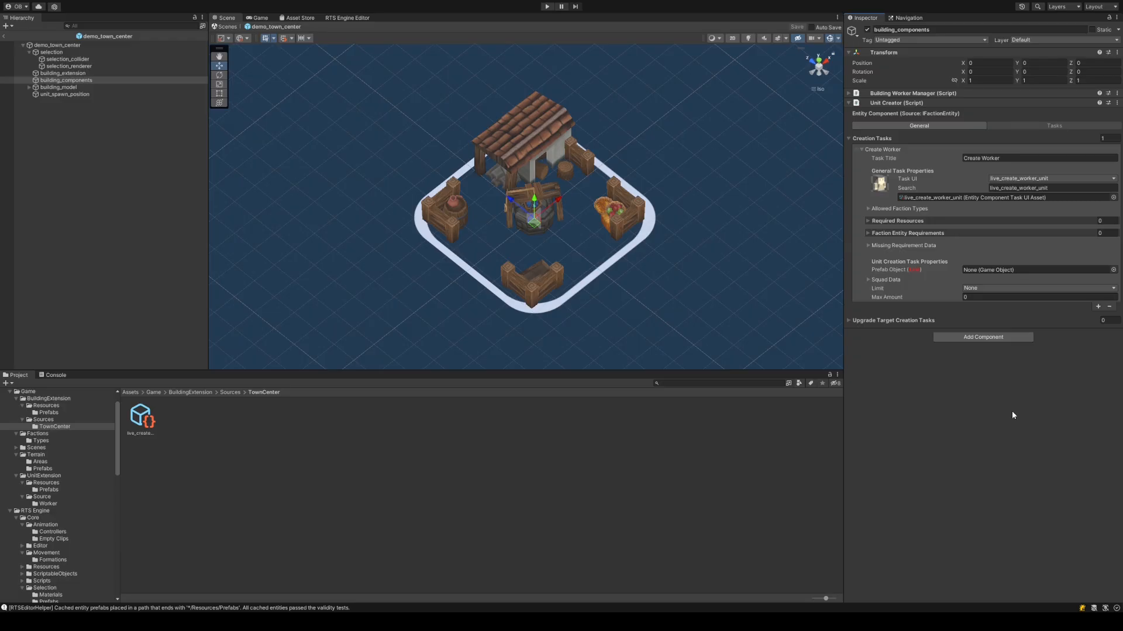
{"action": "left_click", "coordinate": [953, 222]}
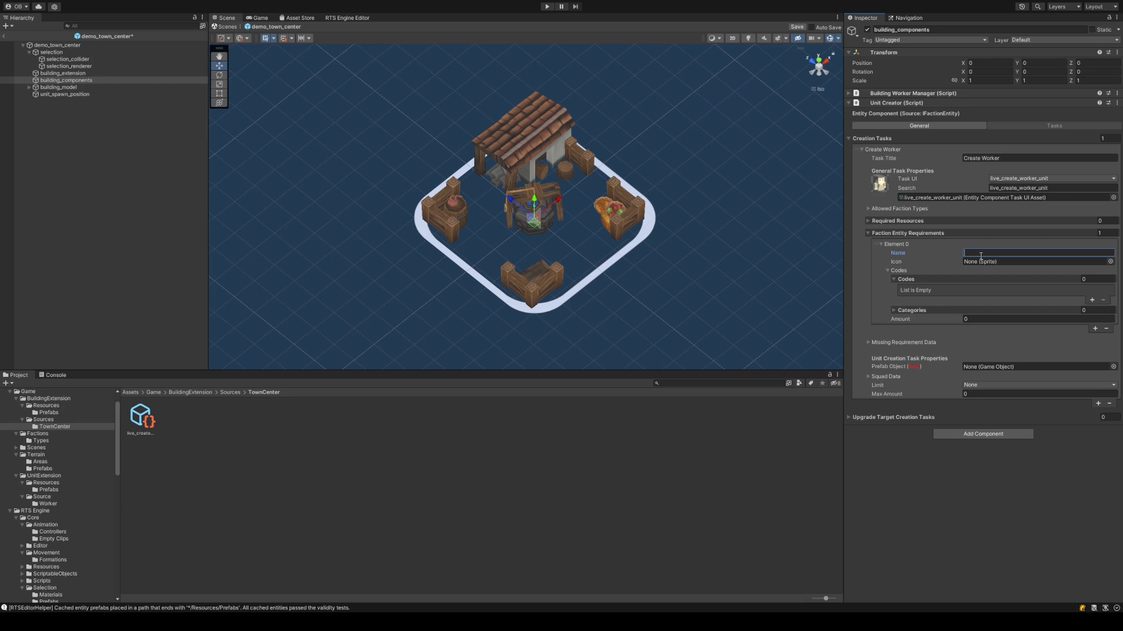
- Add a faction entity requirement named Worker Requirement to the Create Worker task, with code live_worker and amount 1
{"action": "type", "text": "Worker Requirem"}
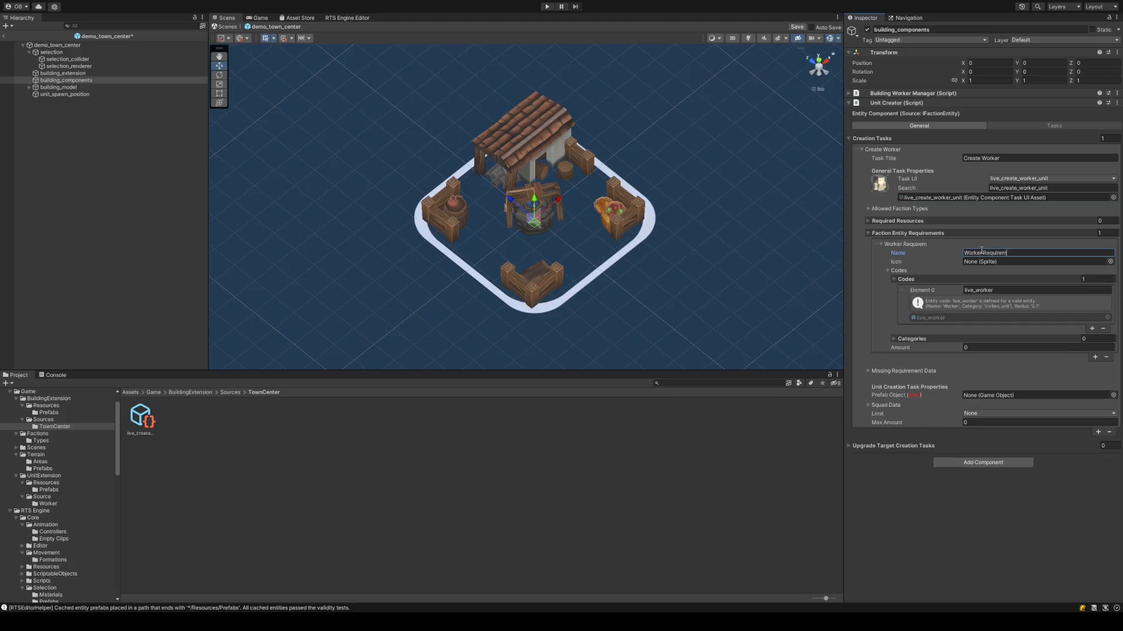
{"action": "type", "text": "ent"}
{"action": "left_click", "coordinate": [981, 348]}
{"action": "type", "text": "1"}
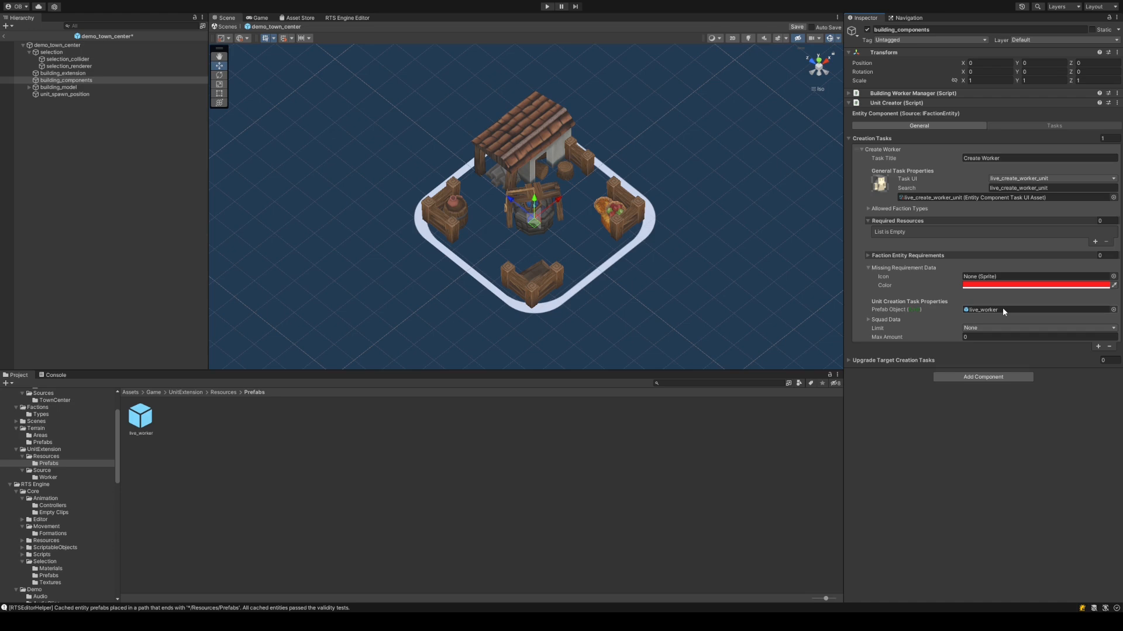
- Set the Create Worker task's prefab object to live_worker and limit it by Active Instances with a max amount of 3
{"action": "left_click", "coordinate": [988, 319]}
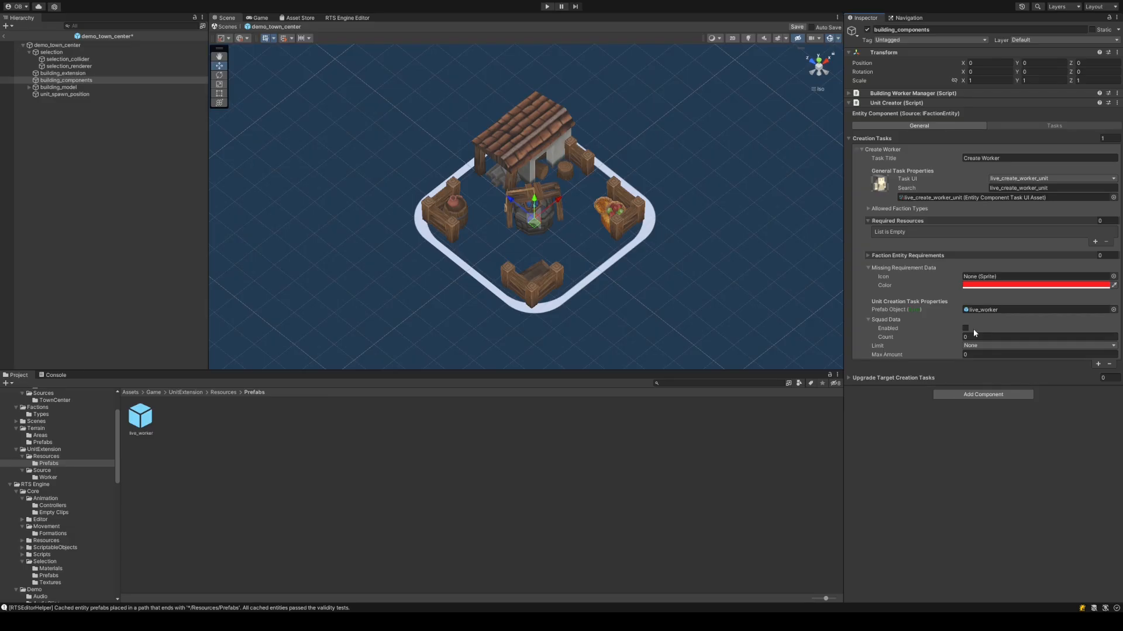
{"action": "left_click", "coordinate": [882, 320]}
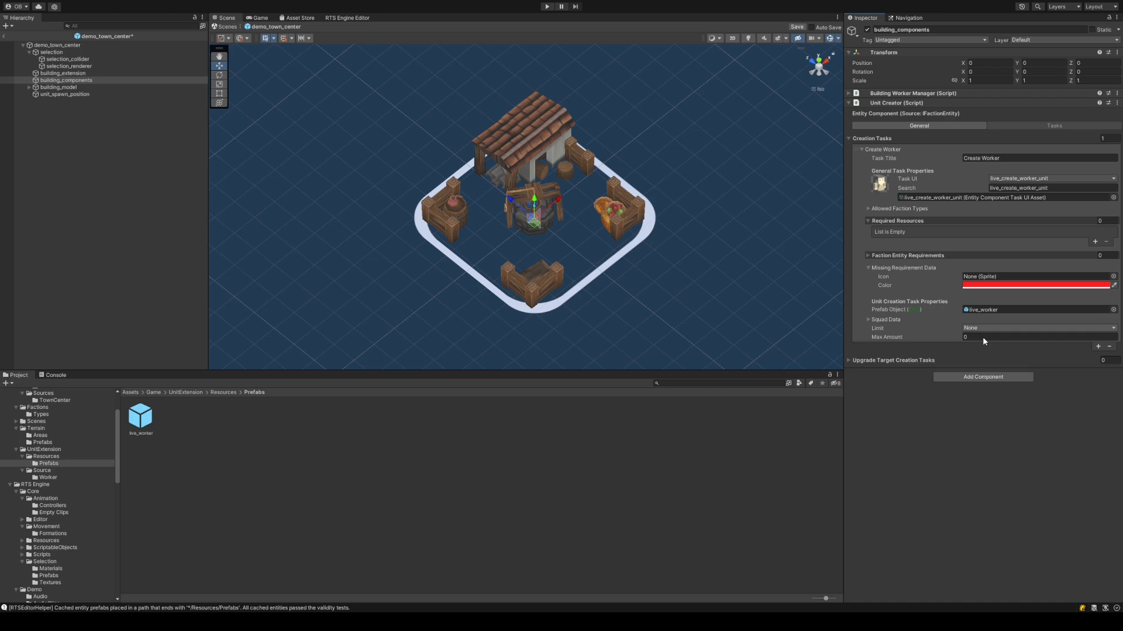
{"action": "left_click", "coordinate": [982, 337]}
{"action": "type", "text": "3"}
{"action": "left_click", "coordinate": [992, 328]}
{"action": "left_click", "coordinate": [983, 337]}
- Add an element to Unit Creator's Upgrade Target Creation Tasks, expand its properties, and undo the addition
{"action": "left_click", "coordinate": [1098, 171]}
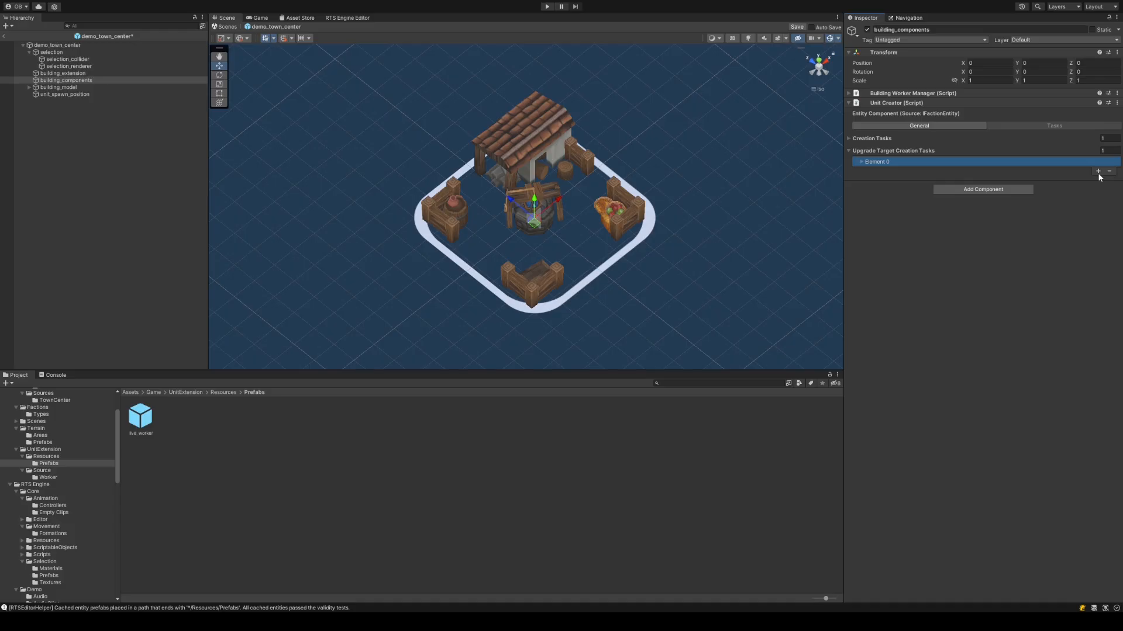
{"action": "left_click", "coordinate": [1105, 162]}
{"action": "left_click", "coordinate": [1110, 151]}
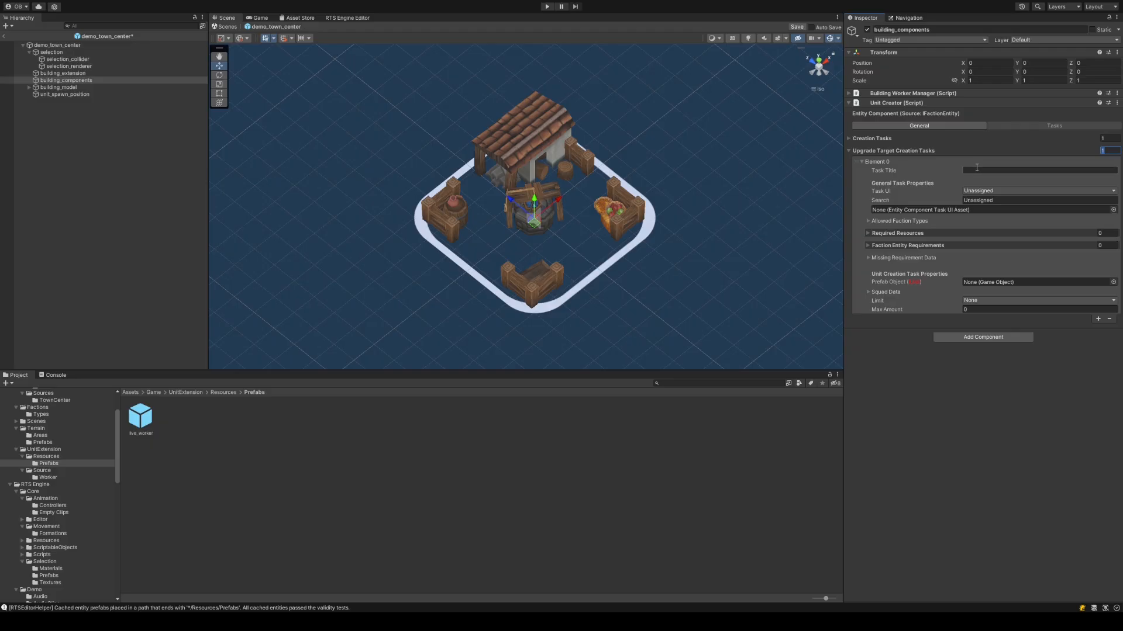
{"action": "key", "text": "ctrl+z"}
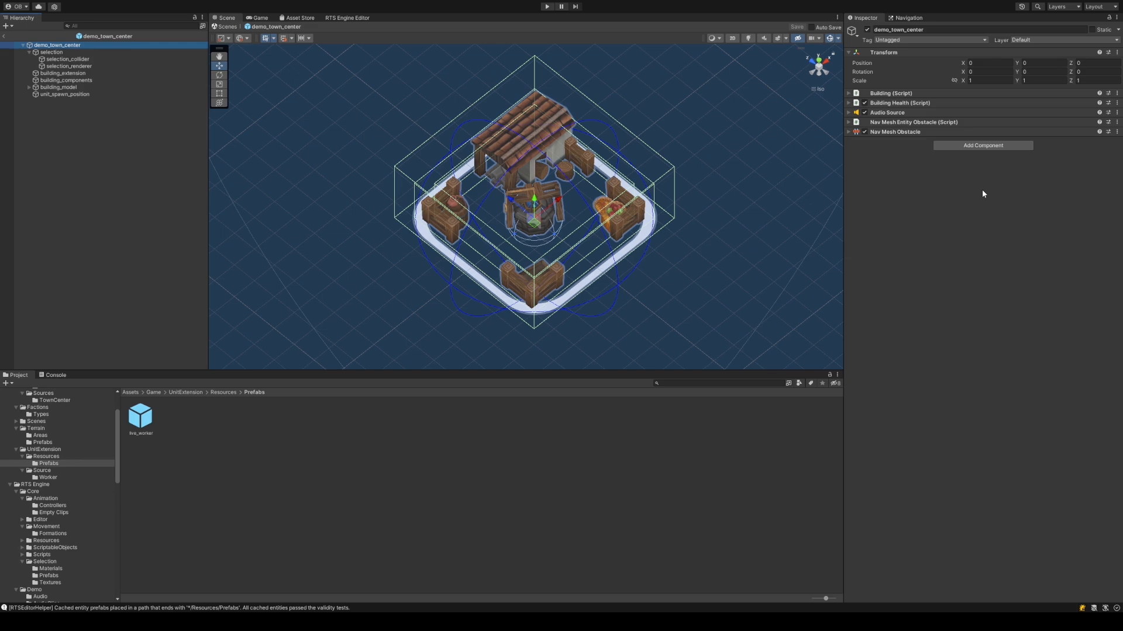
- Add a Pending Tasks Handler component with a max count of 4 to the demo_town_center root and save the prefab
{"action": "left_click", "coordinate": [982, 191]}
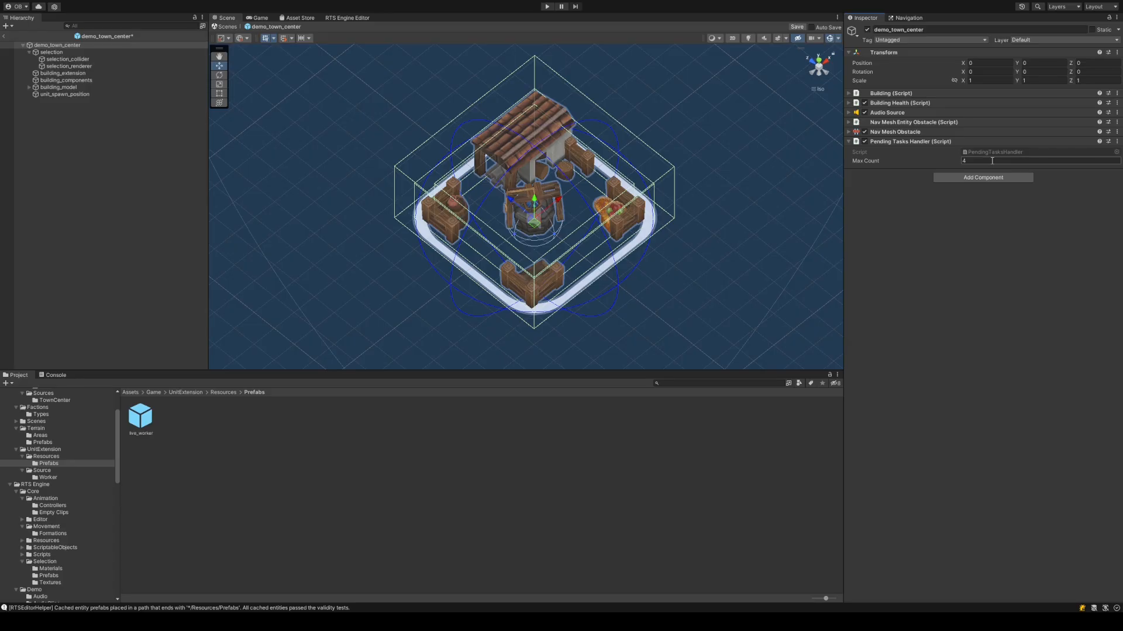
{"action": "left_click", "coordinate": [952, 233]}
{"action": "key", "text": "ctrl+s"}
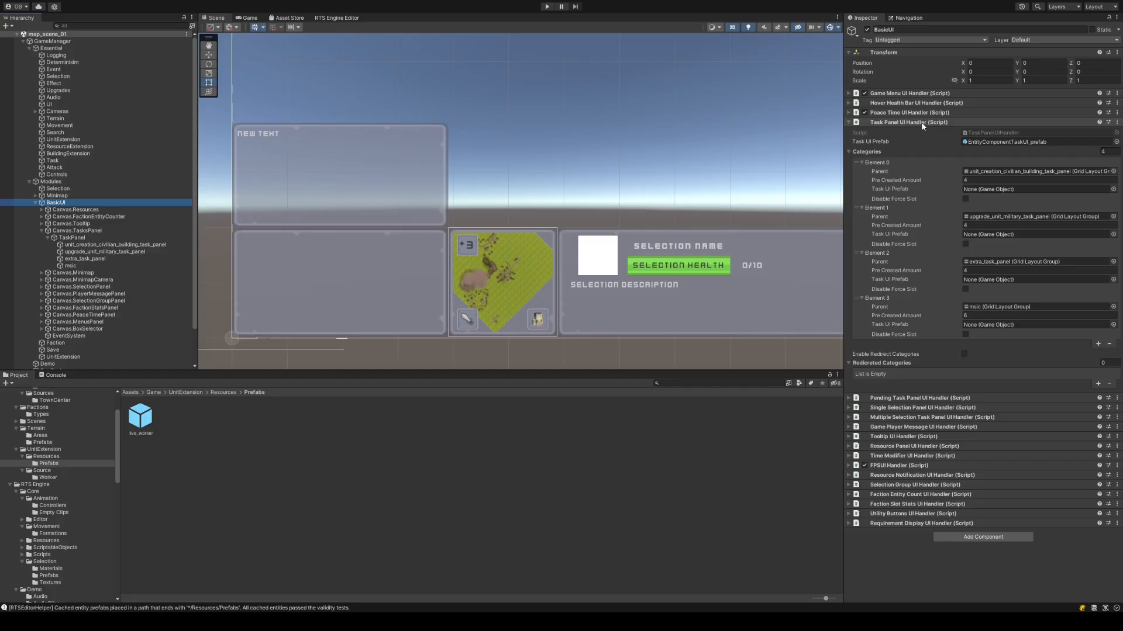
- Examine BasicUI's task panel handlers, the PendingTasksPanel object, and the button and progress bar settings of the EntityComponentPendingTaskUI_prefab
{"action": "left_click", "coordinate": [922, 122]}
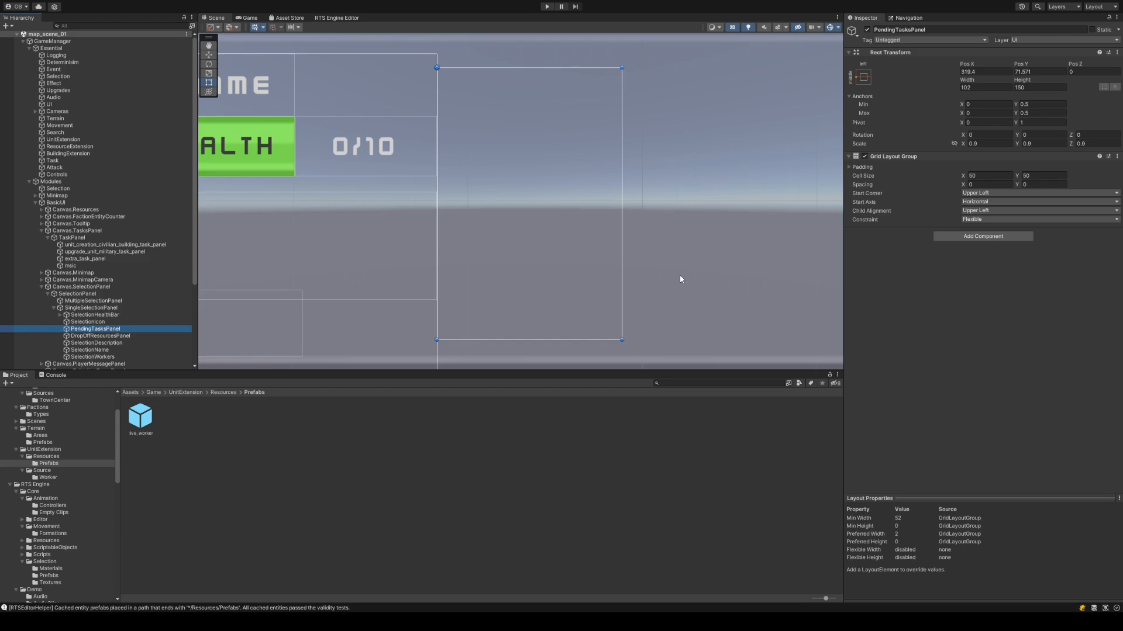
{"action": "scroll", "coordinate": [680, 279], "scroll_direction": "down", "scroll_amount": 5}
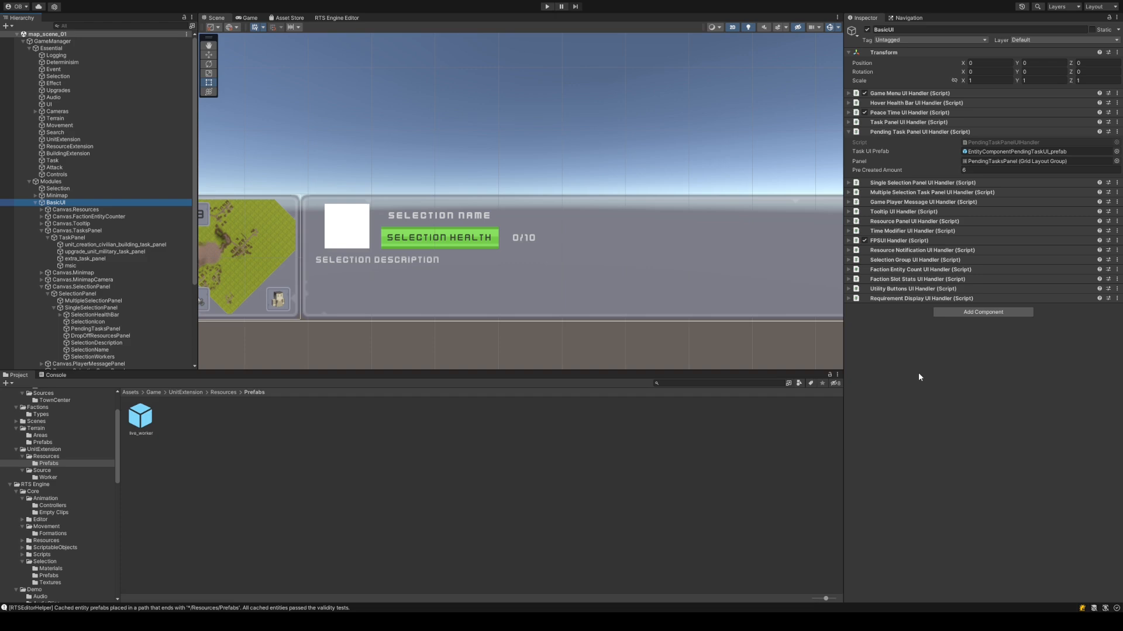
{"action": "left_click", "coordinate": [938, 451]}
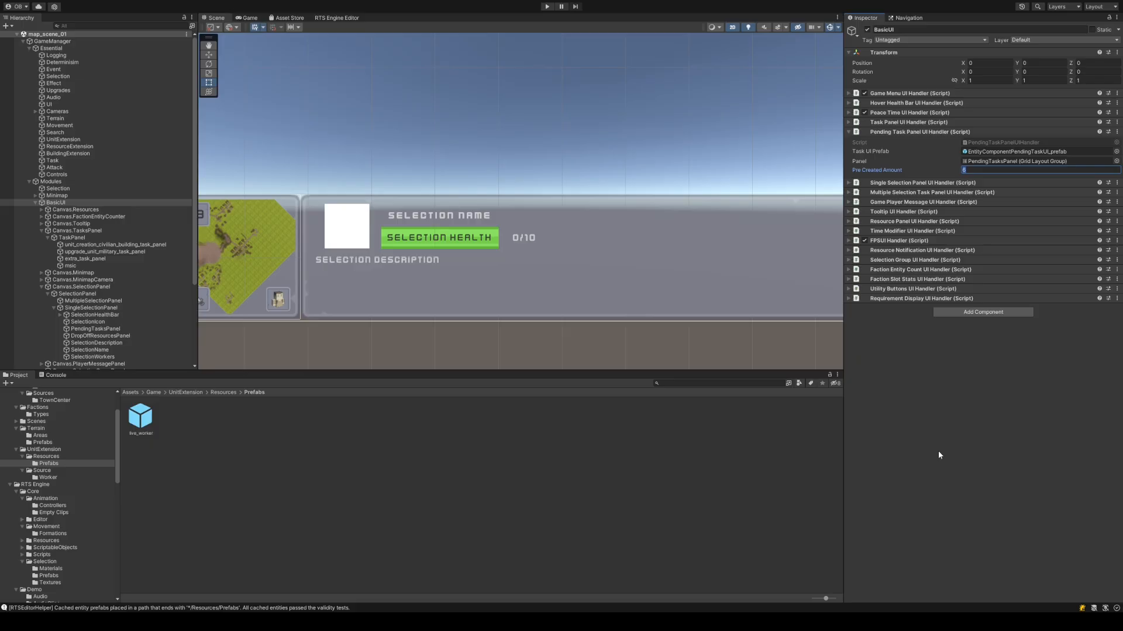
{"action": "left_click", "coordinate": [1007, 154]}
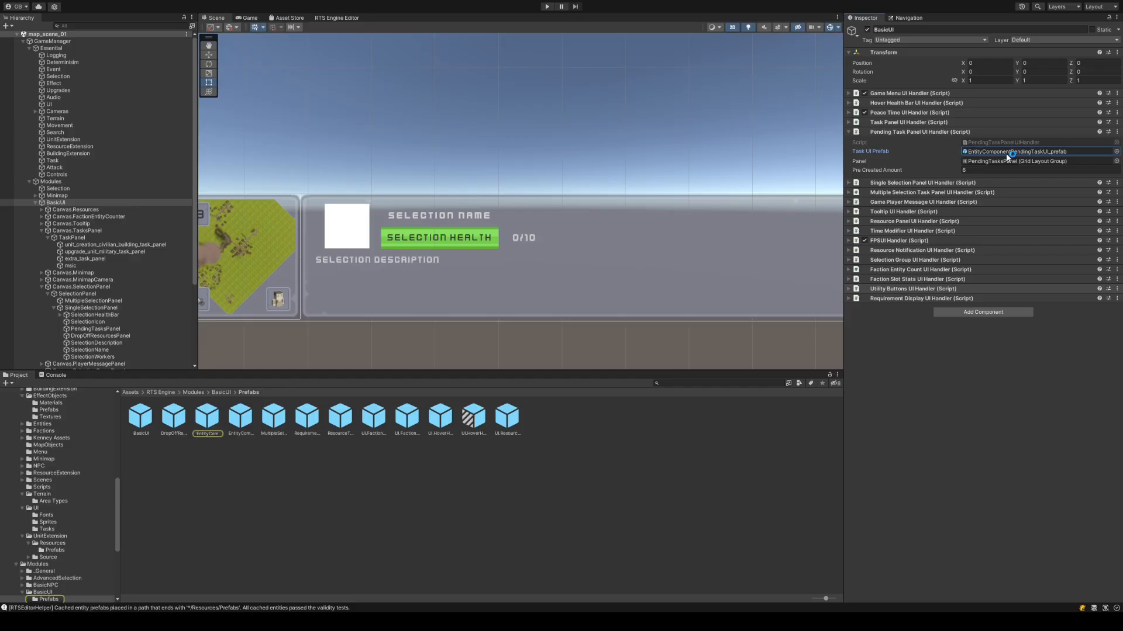
{"action": "double_click", "coordinate": [1006, 152]}
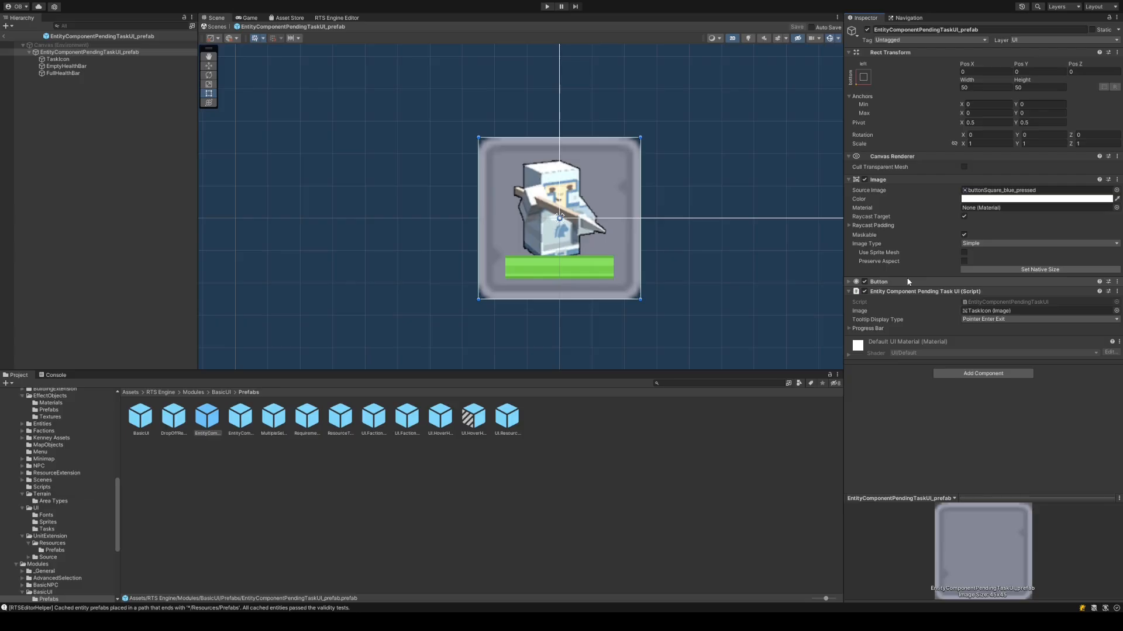
{"action": "left_click", "coordinate": [908, 282]}
{"action": "scroll", "coordinate": [1117, 437], "scroll_direction": "down", "scroll_amount": 2}
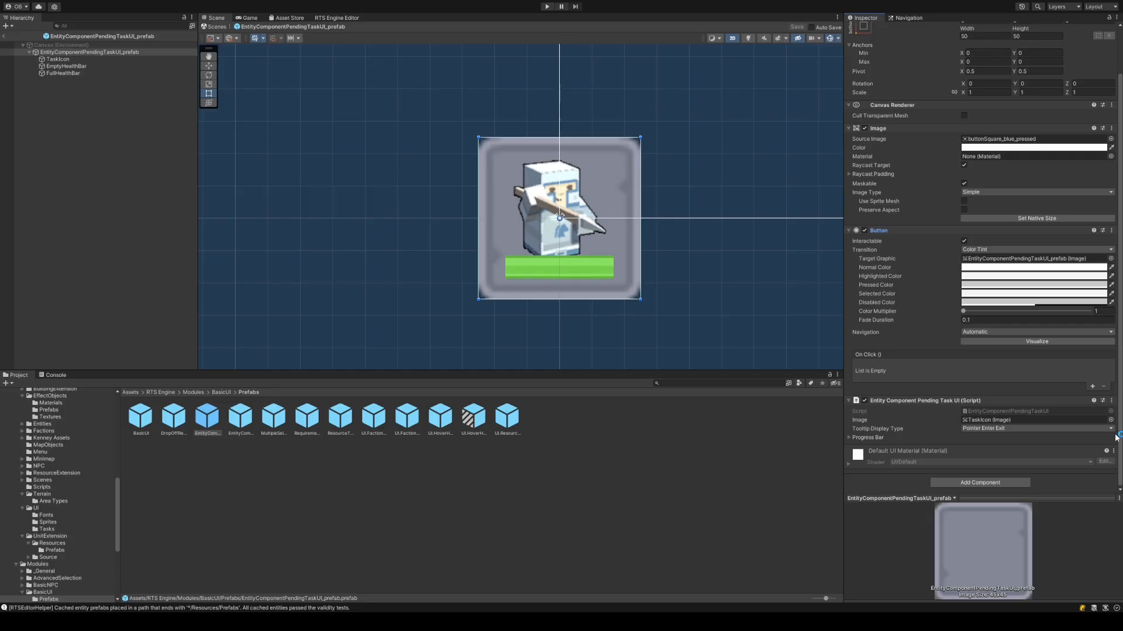
{"action": "left_click", "coordinate": [1052, 436]}
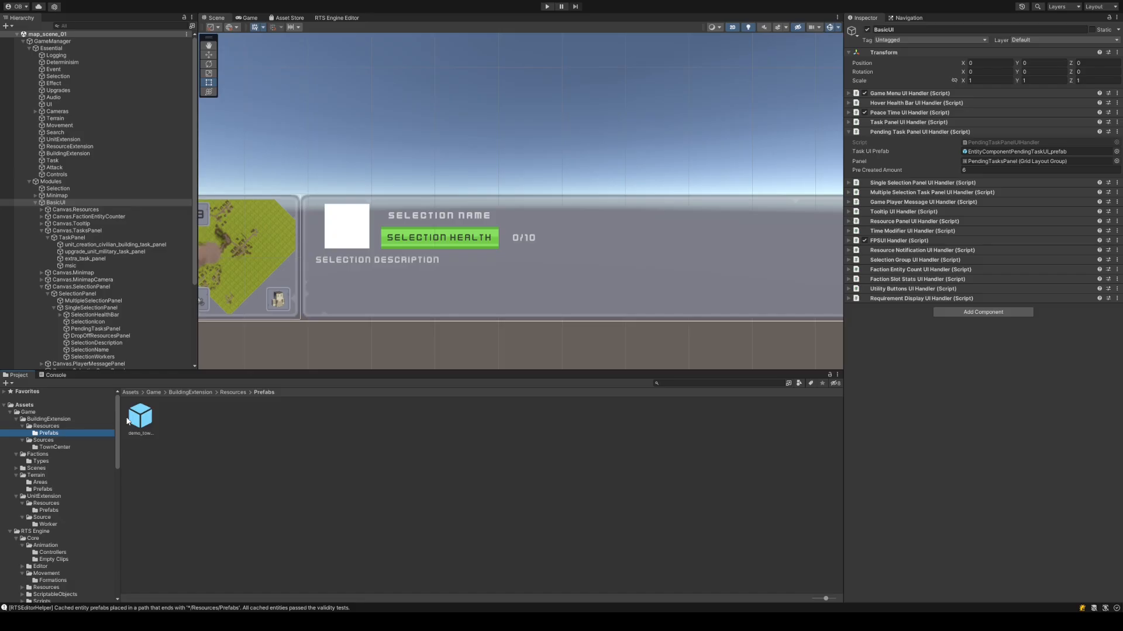
- Check unit_spawn_position in the demo_town_center prefab and play-test the scene by creating a worker from the town center
{"action": "double_click", "coordinate": [135, 419]}
{"action": "left_click", "coordinate": [66, 94]}
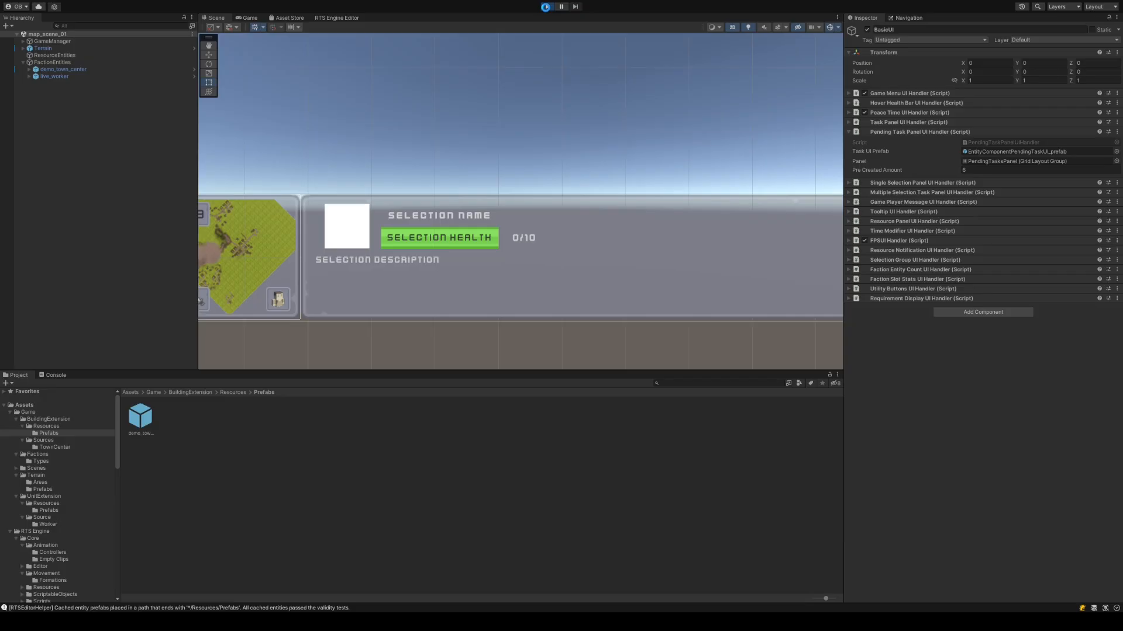
{"action": "left_click", "coordinate": [547, 7]}
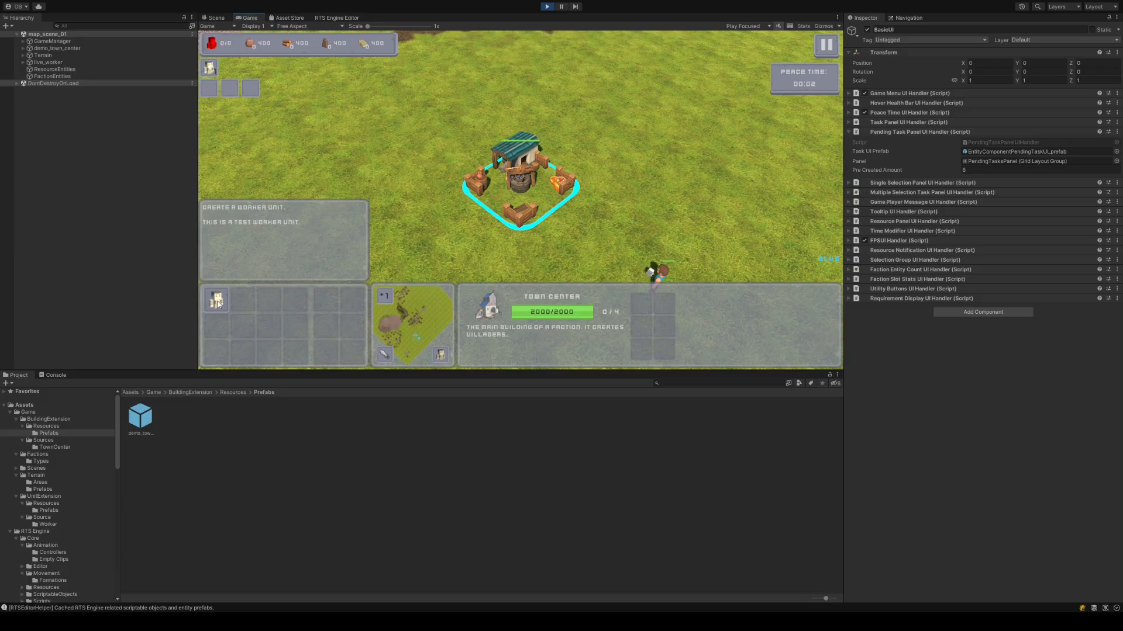
{"action": "left_click", "coordinate": [218, 304]}
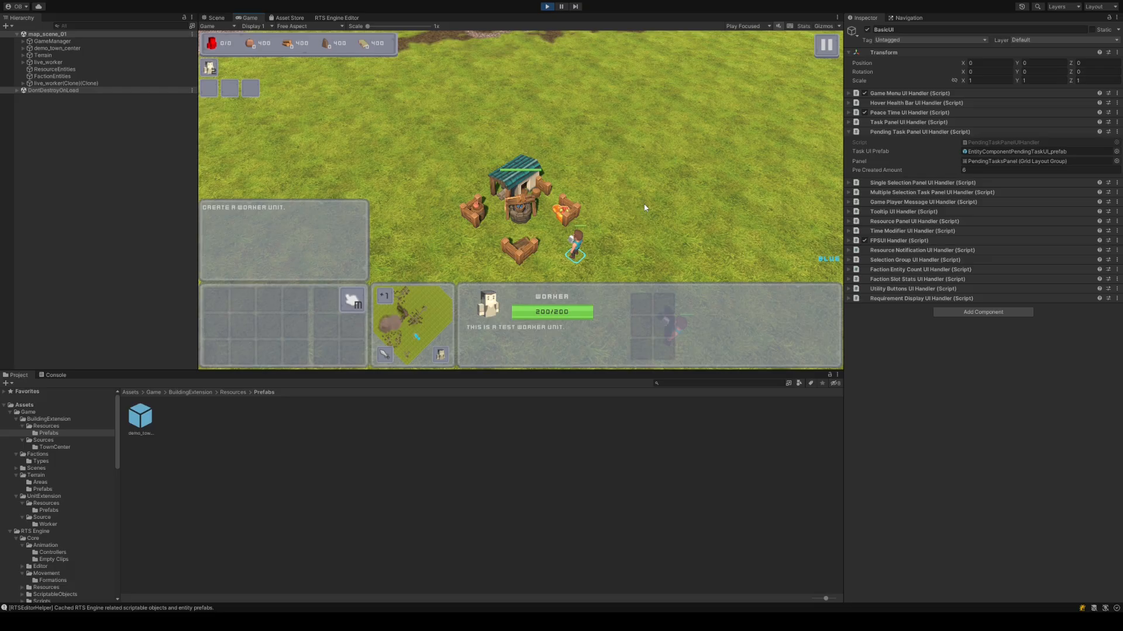
{"action": "left_click", "coordinate": [547, 7]}
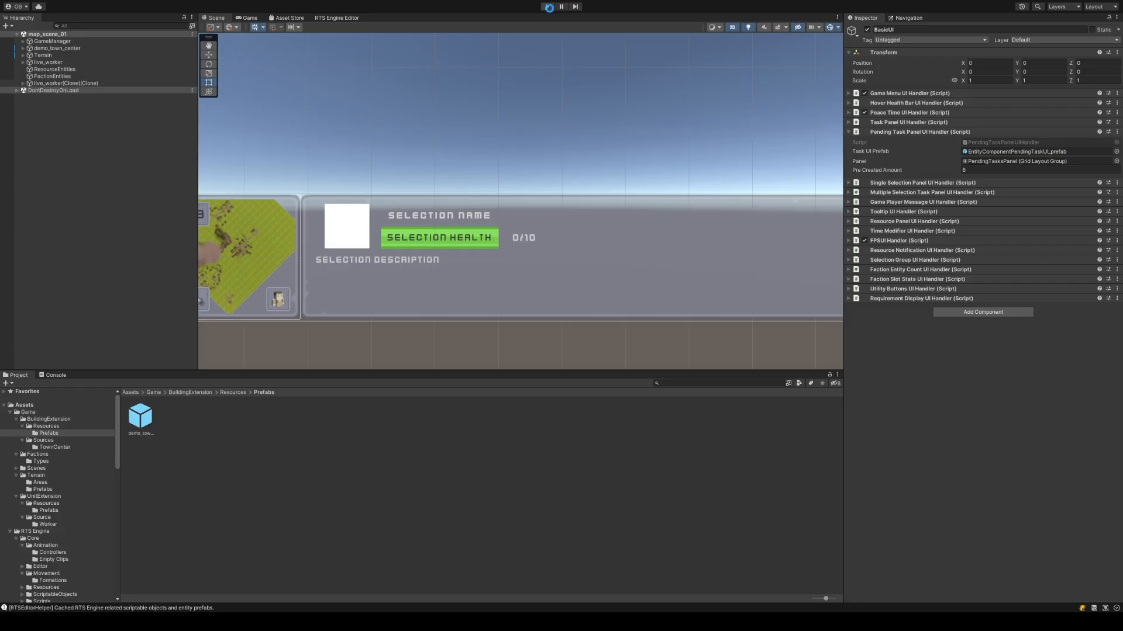
- Run the scene again, create several workers from the town center, and order them around as a group before stopping play mode
{"action": "left_click", "coordinate": [549, 7]}
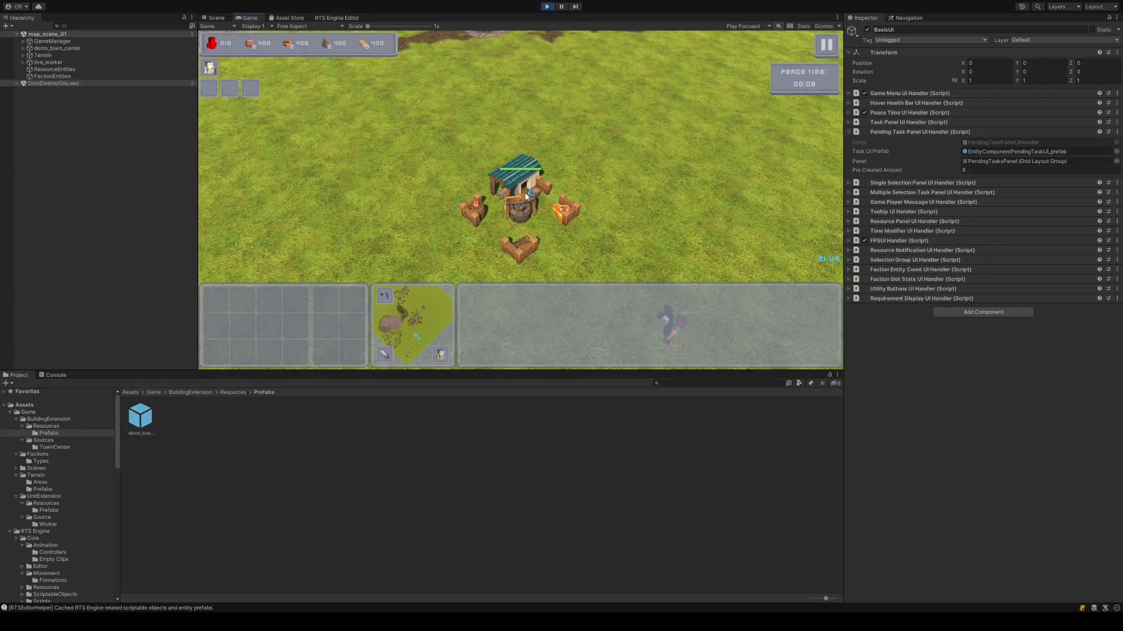
{"action": "left_click", "coordinate": [525, 197]}
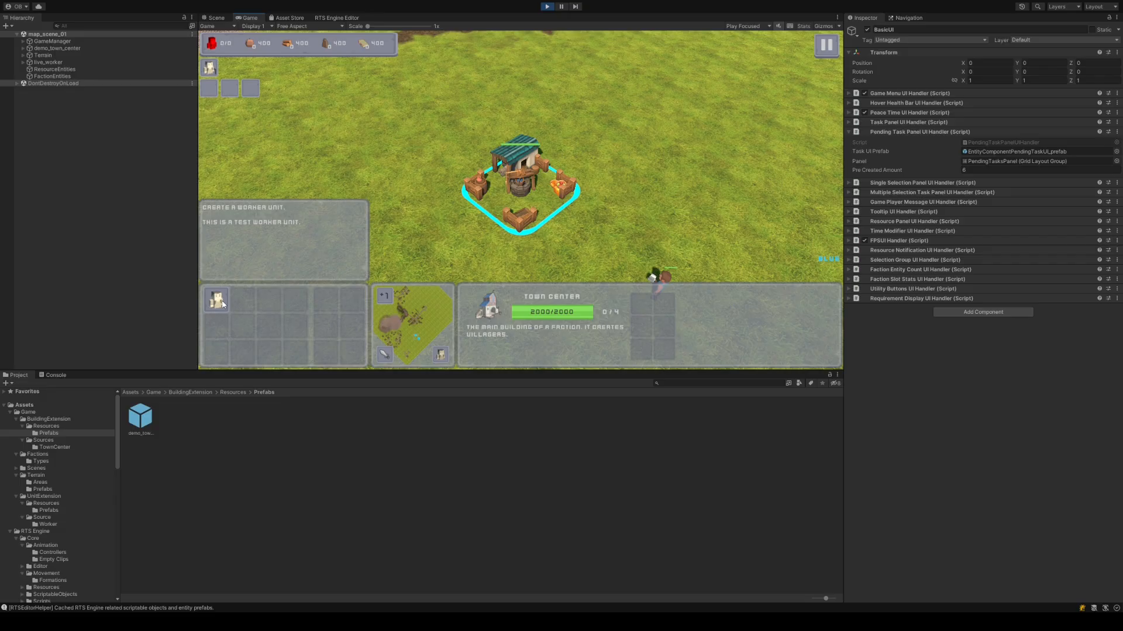
{"action": "left_click", "coordinate": [217, 300]}
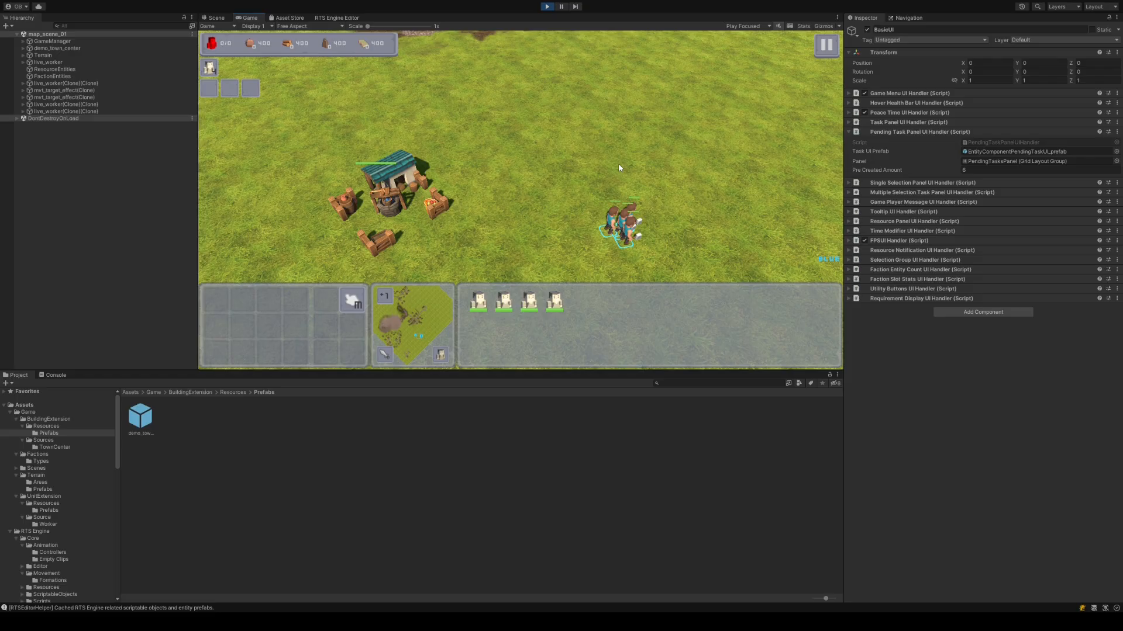
{"action": "middle_click_drag", "start_coordinate": [619, 164], "coordinate": [647, 227]}
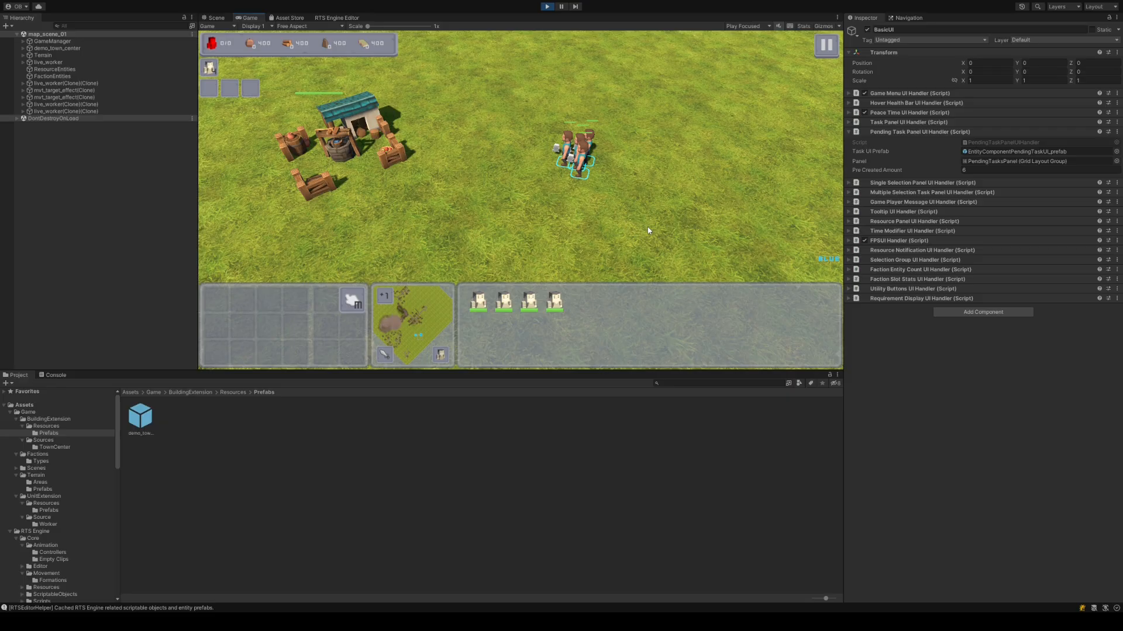
{"action": "left_click", "coordinate": [547, 6]}
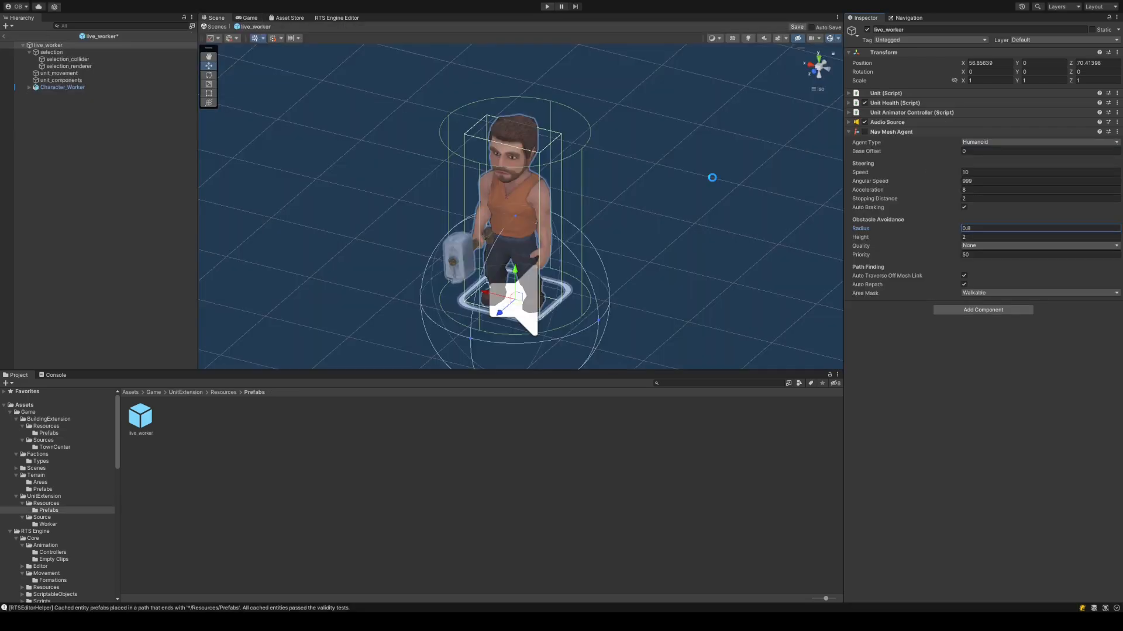
- Set the live_worker prefab's Nav Mesh Agent radius to 0.8 and play-test moving the created workers as a group
{"action": "left_click_drag", "start_coordinate": [712, 178], "coordinate": [661, 271], "text": "alt"}
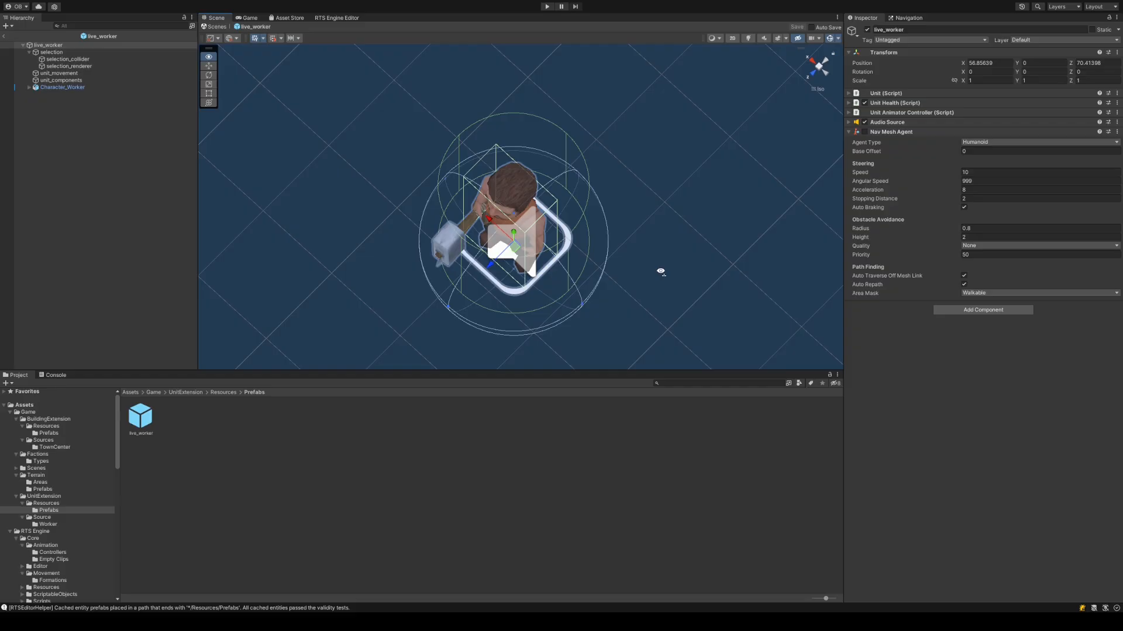
{"action": "left_click_drag", "start_coordinate": [661, 271], "coordinate": [521, 218], "text": "alt"}
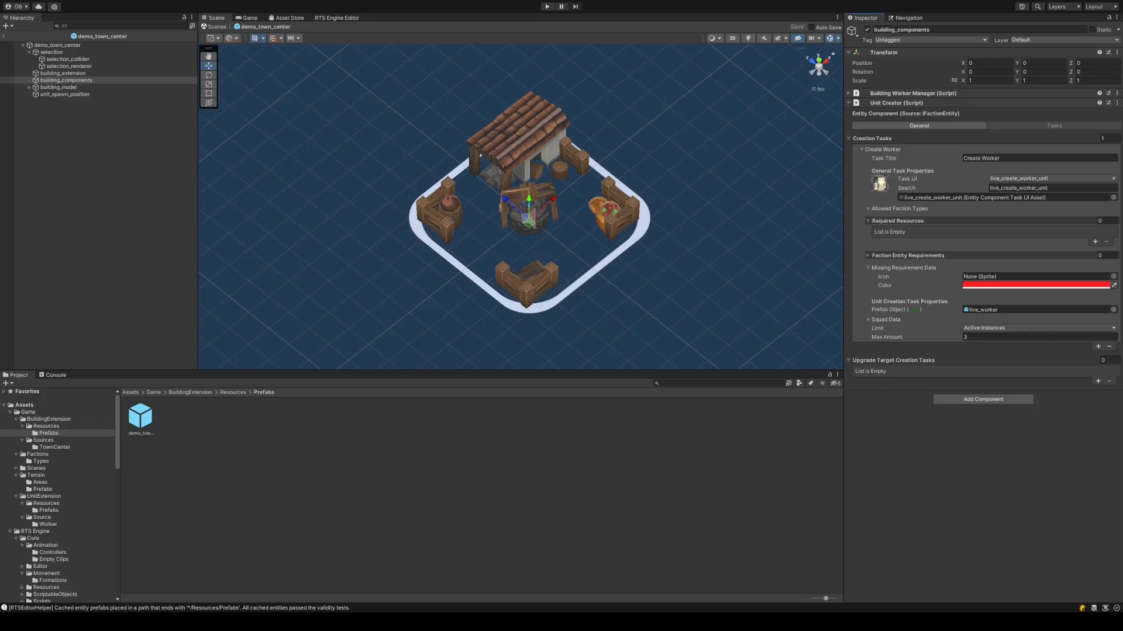
{"action": "key", "text": "ctrl+p"}
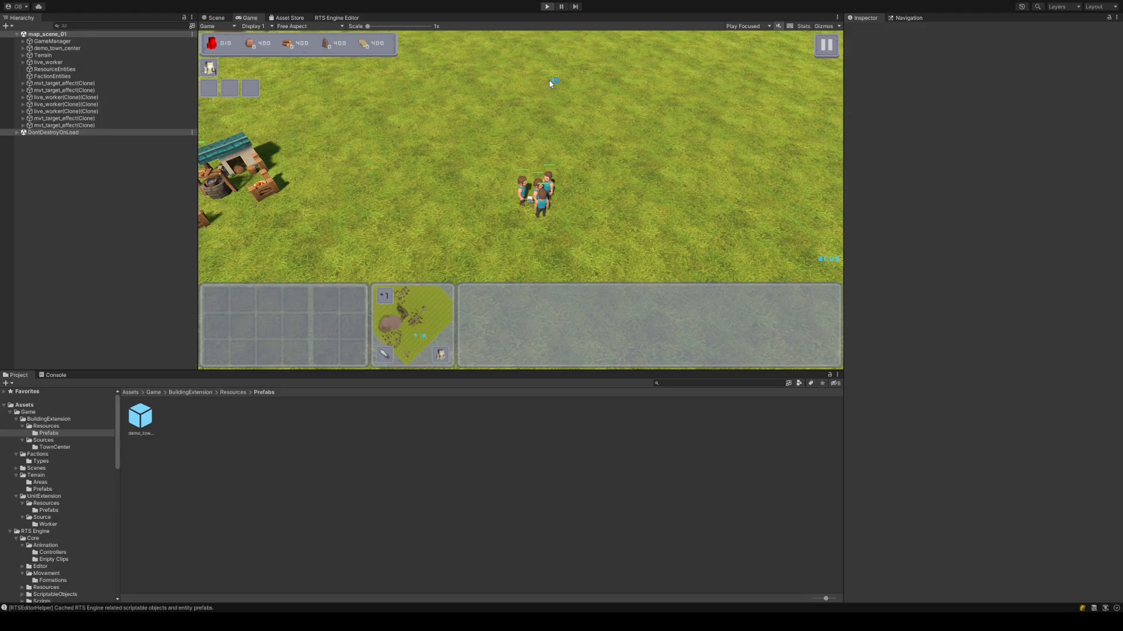
{"action": "key", "text": "ctrl+p"}
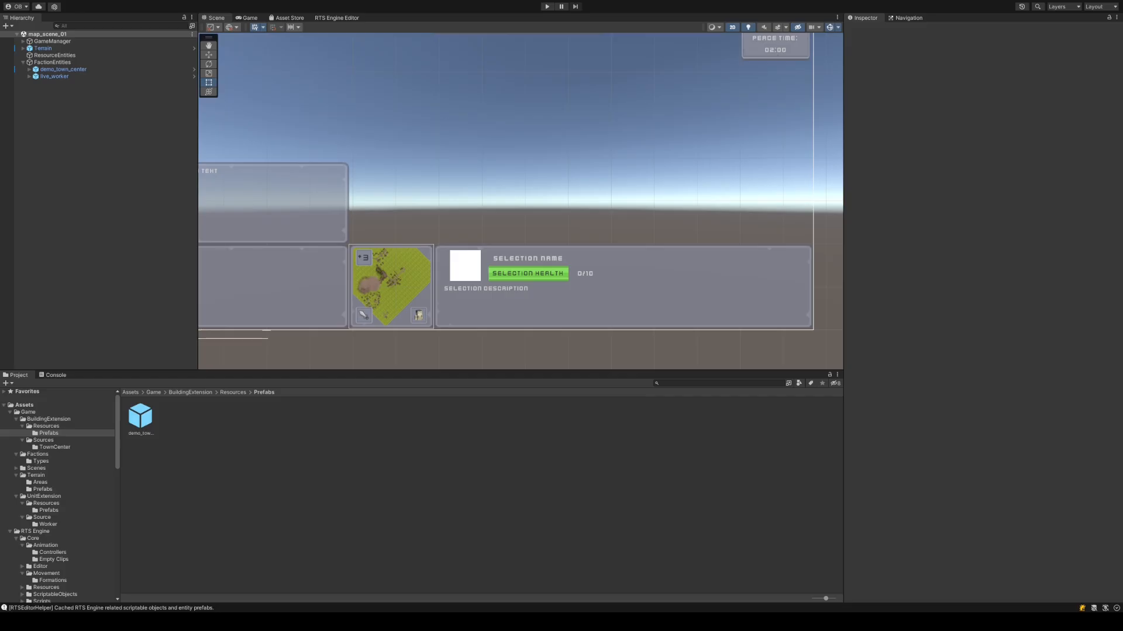
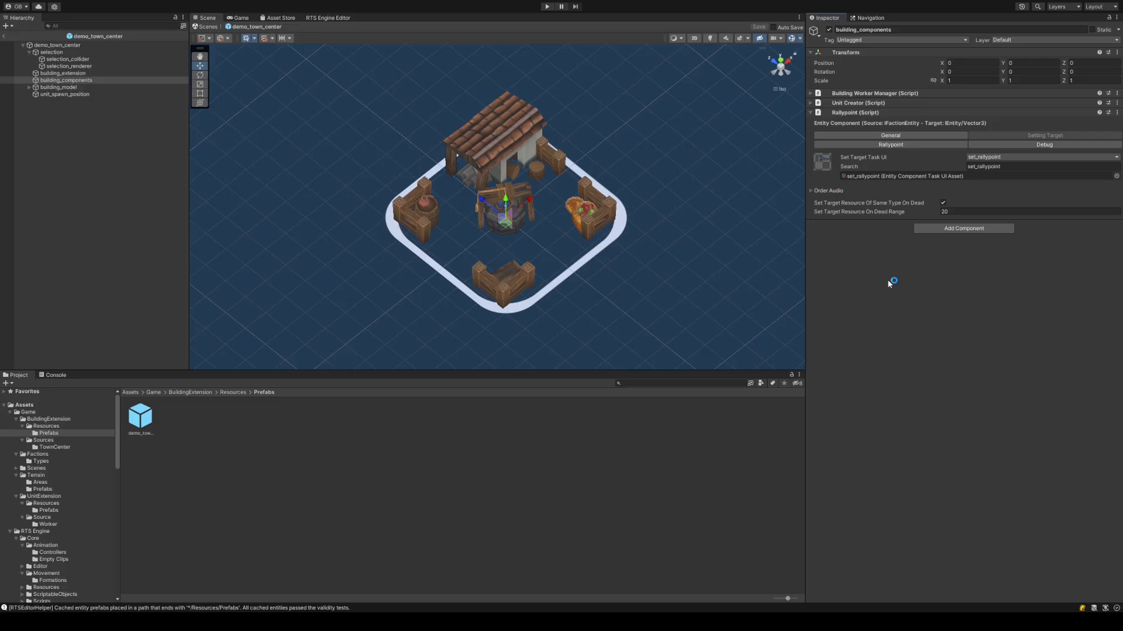
- Add a rallypoint object holding the town center flag model to the demo_town_center prefab, at position X 2.59, Z -5.11
{"action": "left_click", "coordinate": [1045, 136]}
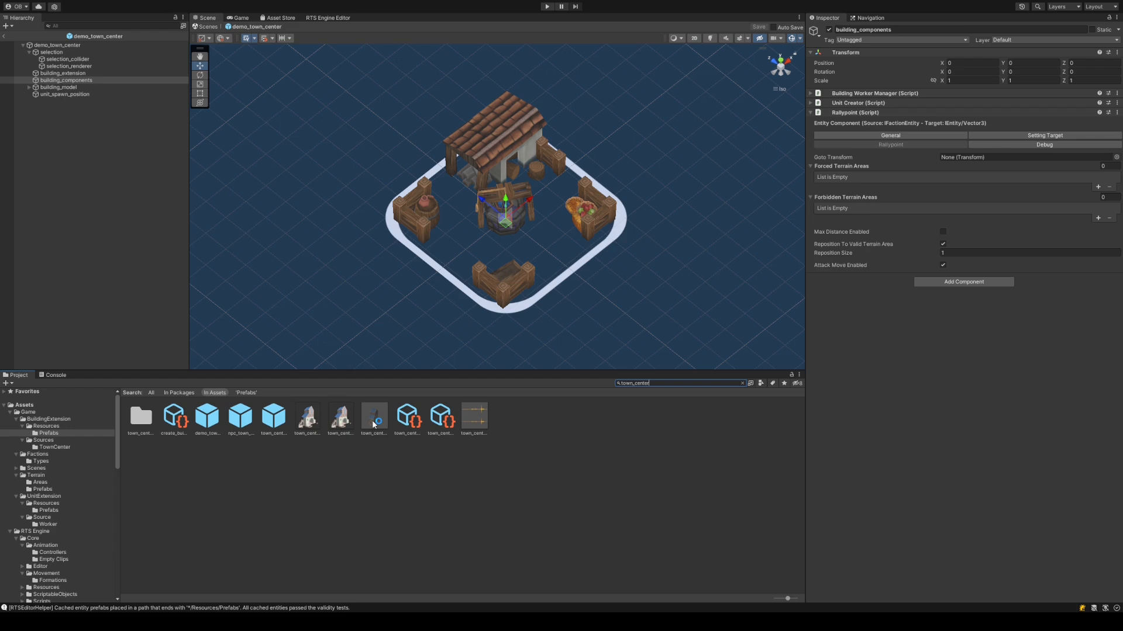
{"action": "left_click_drag", "start_coordinate": [372, 420], "coordinate": [199, 245]}
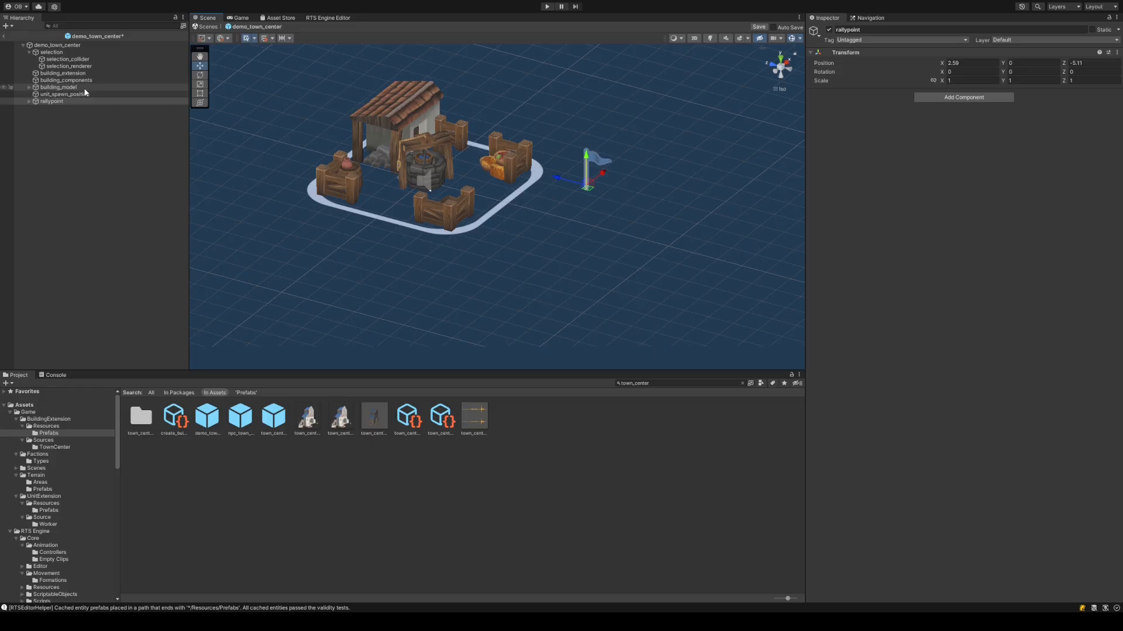
- In building_components' Rallypoint, set Goto Transform to rallypoint, add live_demo_ground to Forced Terrain Areas, keep Max Distance disabled, and save
{"action": "double_click", "coordinate": [66, 81]}
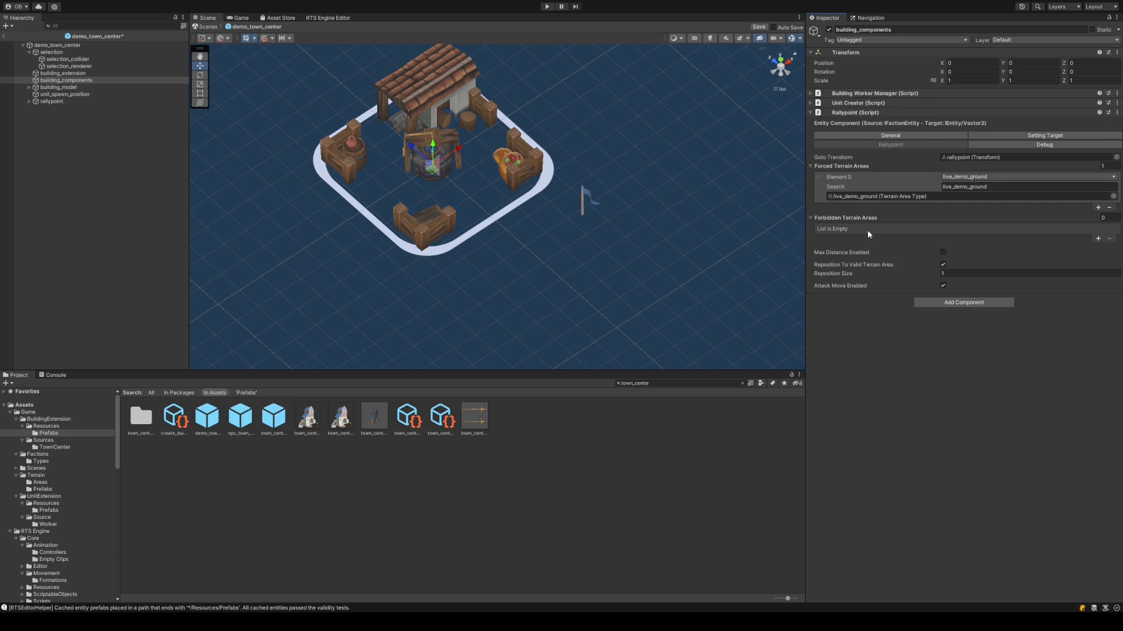
{"action": "left_click", "coordinate": [942, 253]}
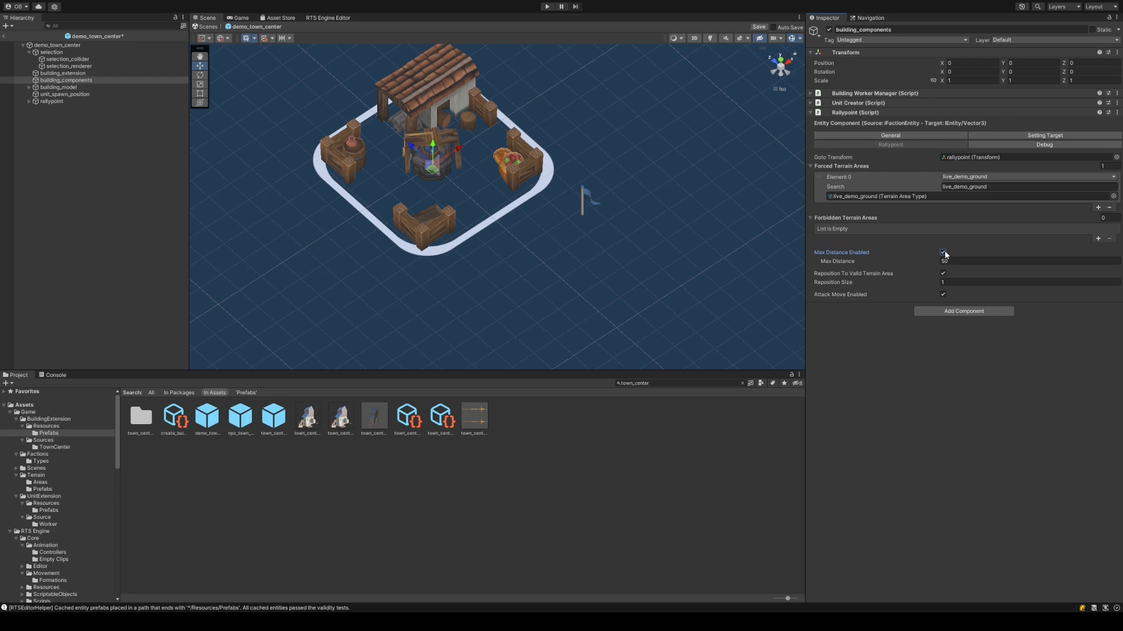
{"action": "left_click", "coordinate": [943, 253]}
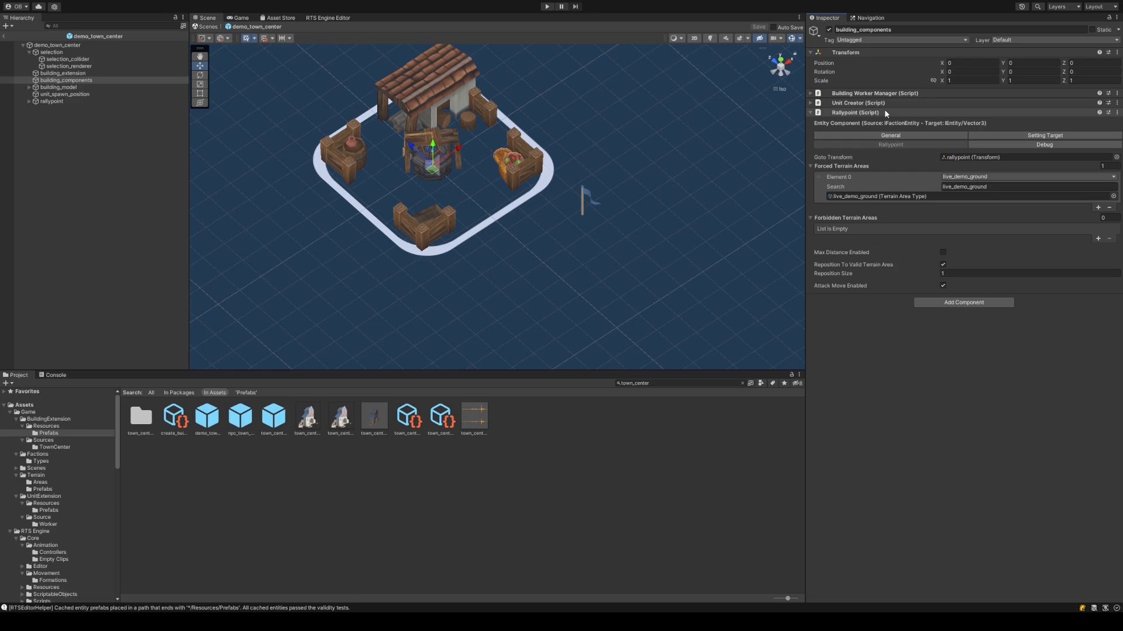
{"action": "left_click", "coordinate": [885, 112]}
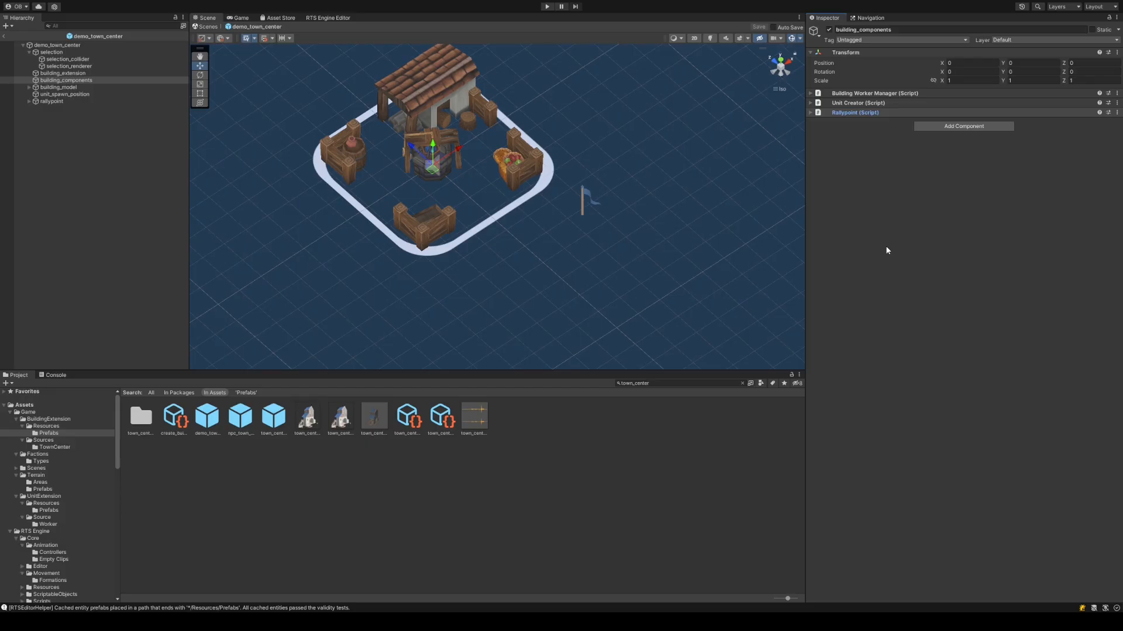
- Play-test the scene with the rallypoint set up, creating workers from the town center and moving the camera around them
{"action": "left_click", "coordinate": [547, 6]}
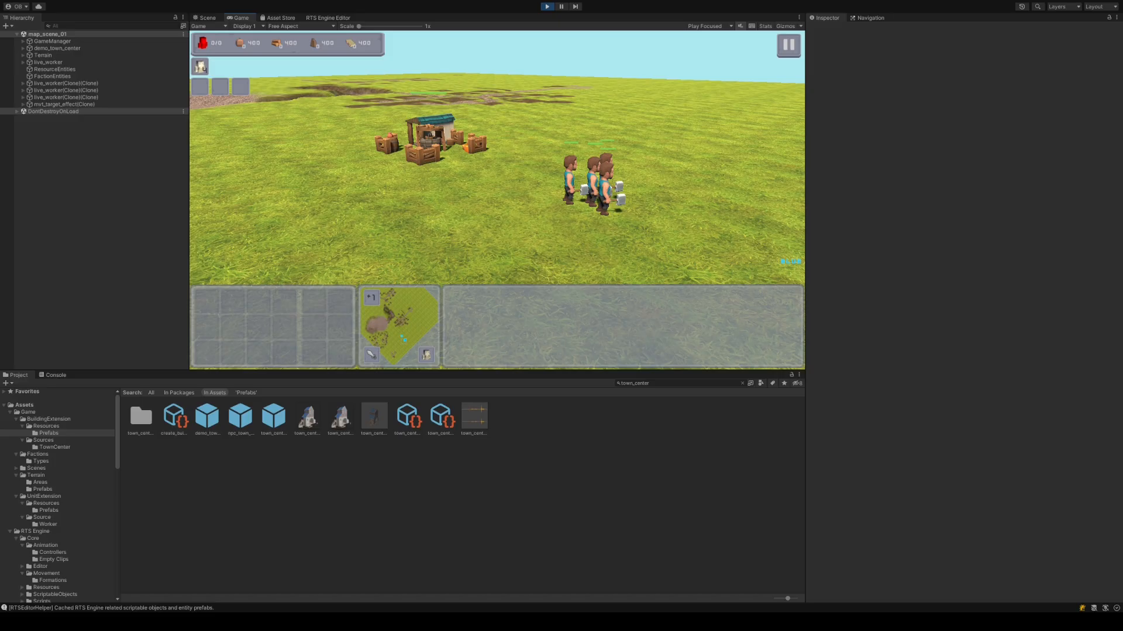
{"action": "key", "text": "w"}
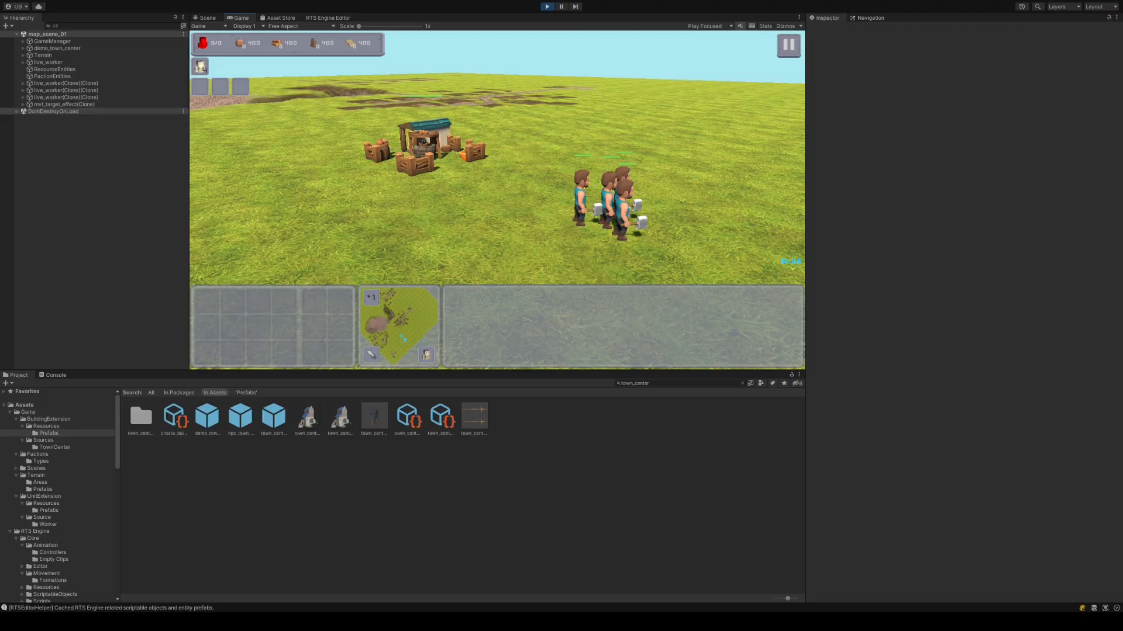